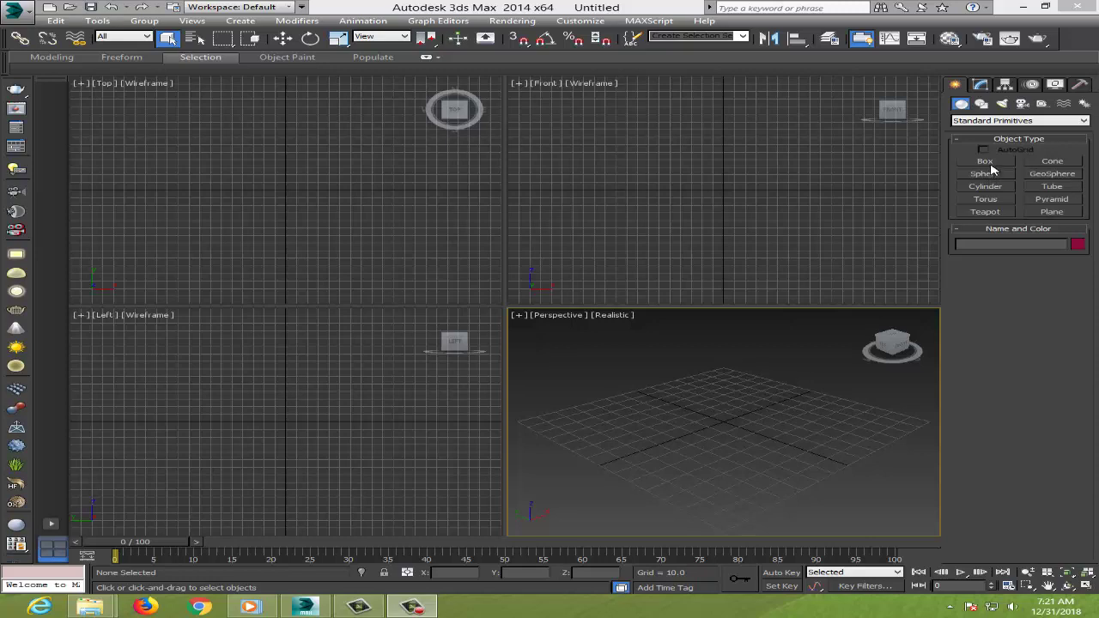
Step: Draw a box about 20.4 by 20.2 units at the grid centre, roughly 8 units tall
{"action": "left_click", "coordinate": [990, 165]}
{"action": "left_click", "coordinate": [287, 188]}
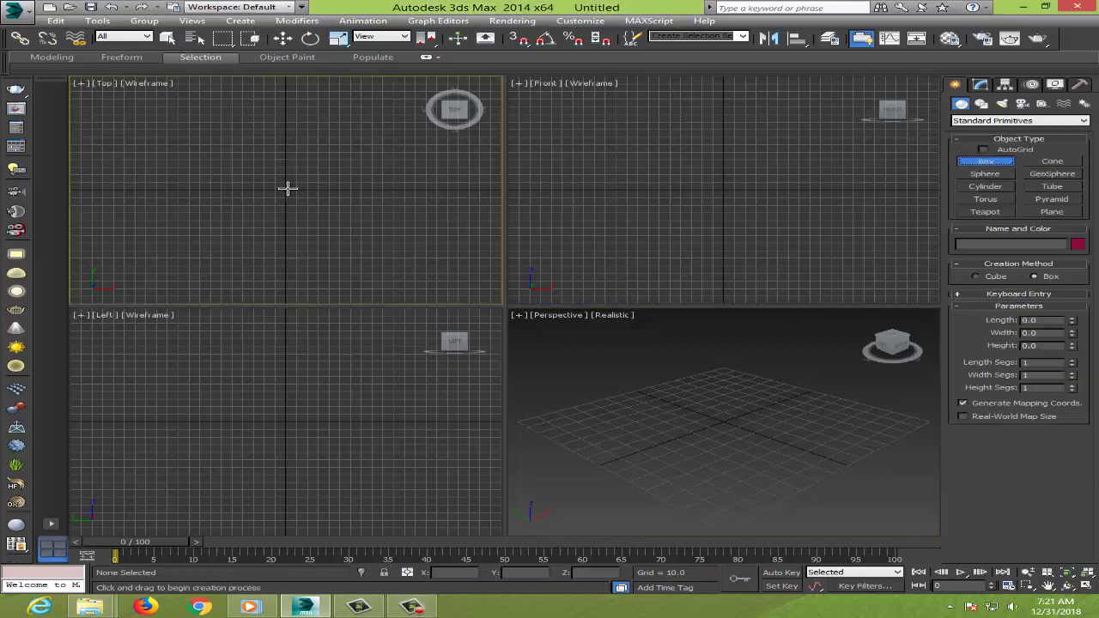
{"action": "scroll", "coordinate": [287, 188], "scroll_direction": "up", "scroll_amount": 3}
{"action": "scroll", "coordinate": [288, 188], "scroll_direction": "up", "scroll_amount": 2}
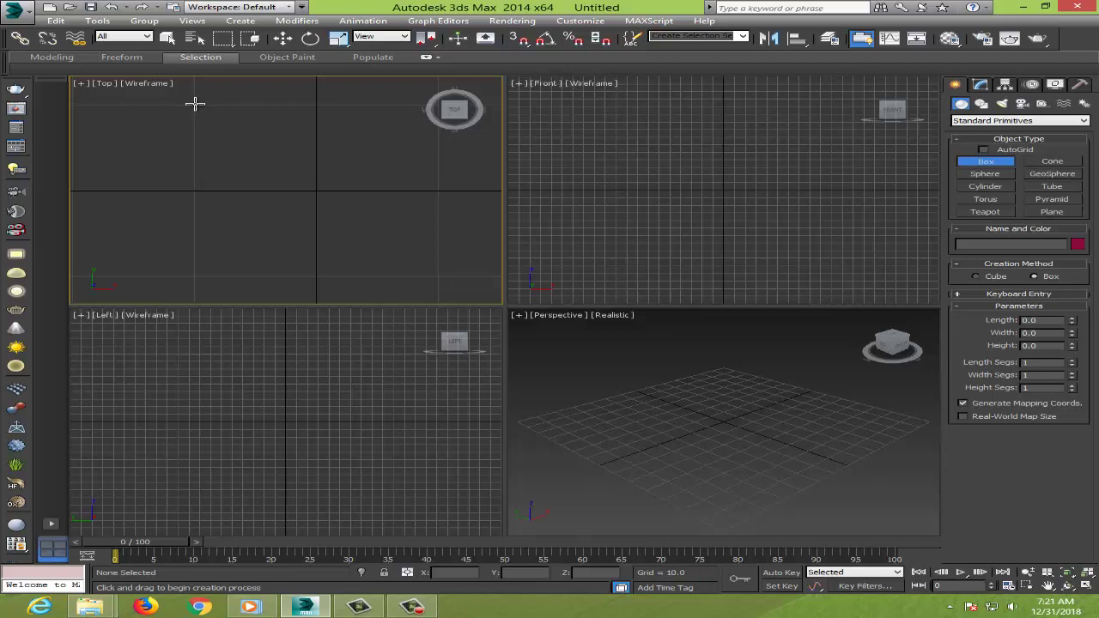
{"action": "mouse_move", "coordinate": [193, 105]}
{"action": "left_mouse_down"}
{"action": "mouse_move", "coordinate": [458, 279]}
{"action": "mouse_move", "coordinate": [439, 279]}
{"action": "left_mouse_up"}
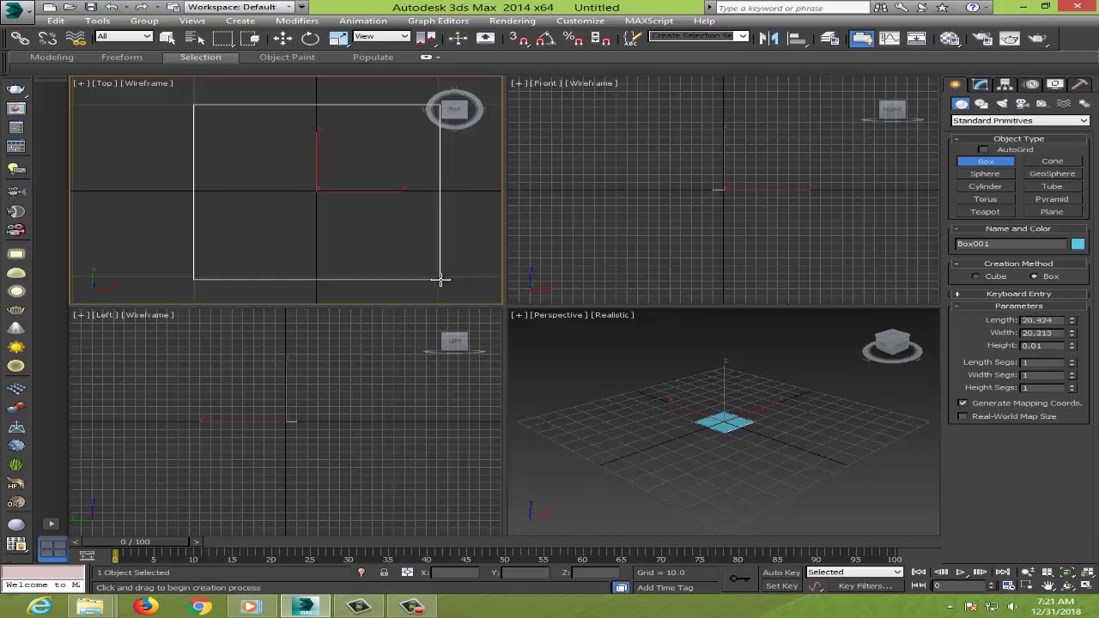
{"action": "left_click", "coordinate": [429, 212]}
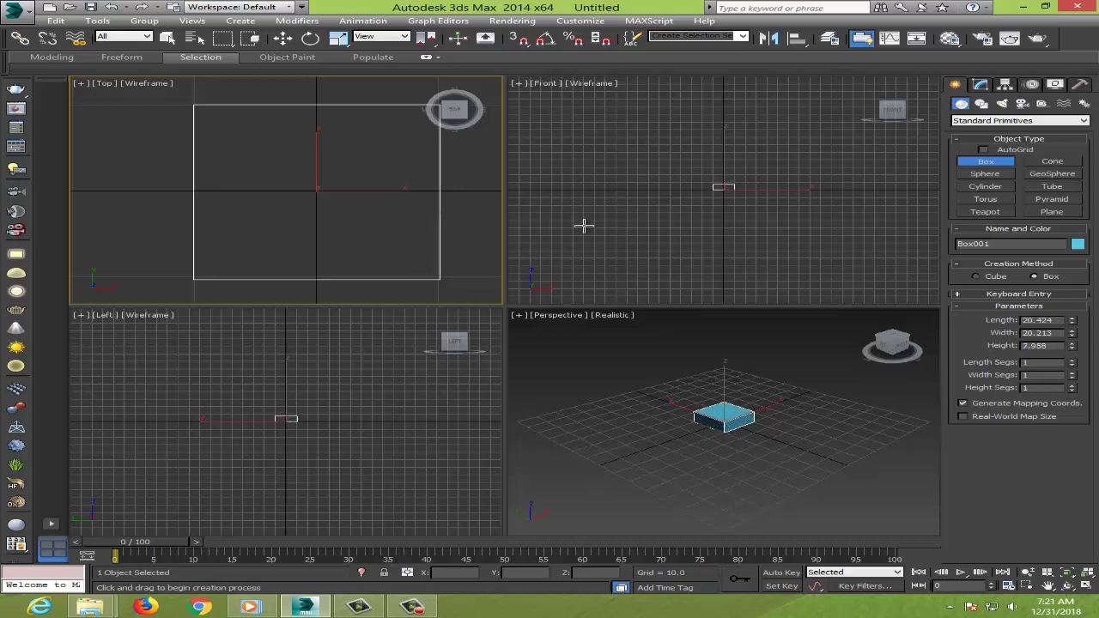
Step: Set the box's Length and Width to 15
{"action": "left_click", "coordinate": [1059, 332]}
{"action": "type", "text": "15"}
{"action": "key", "text": "Return"}
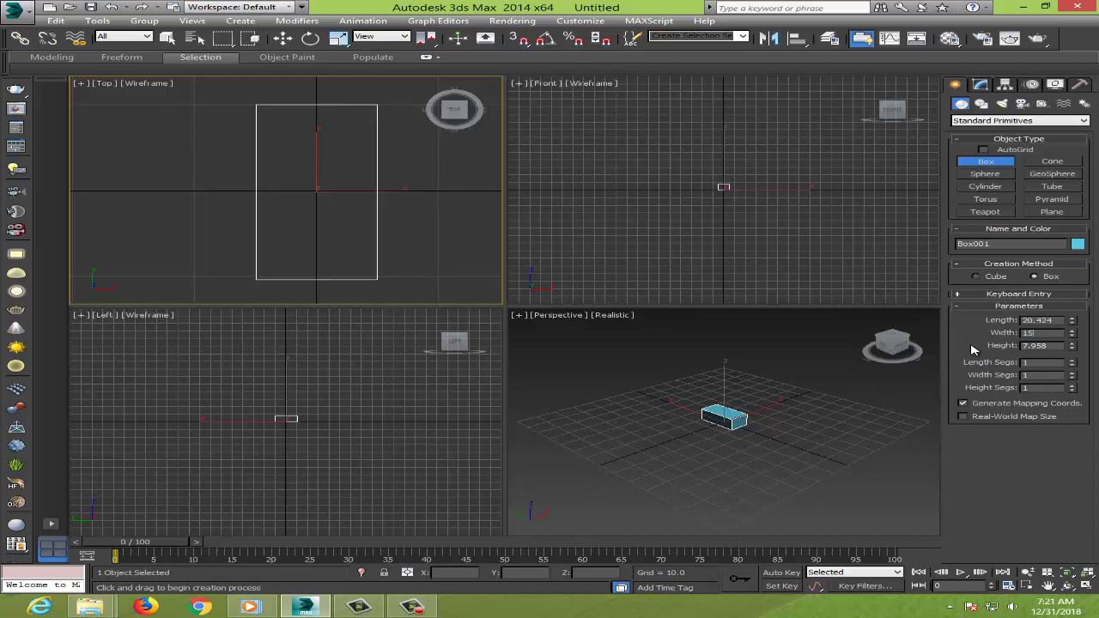
{"action": "key", "text": "Return"}
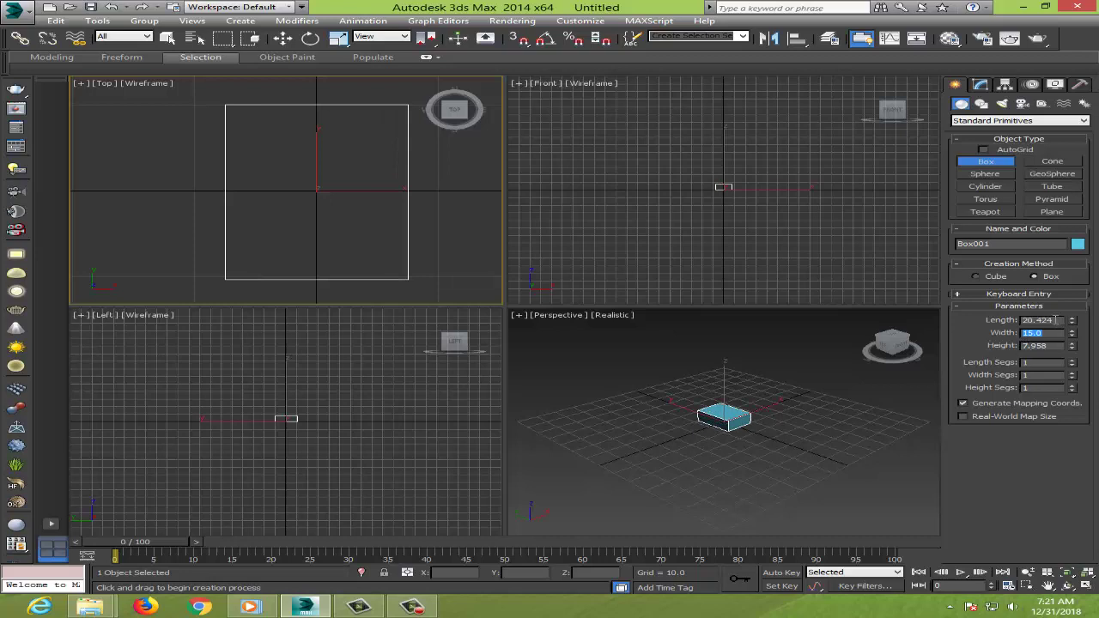
{"action": "left_click", "coordinate": [1056, 319]}
{"action": "type", "text": "15"}
{"action": "key", "text": "Return"}
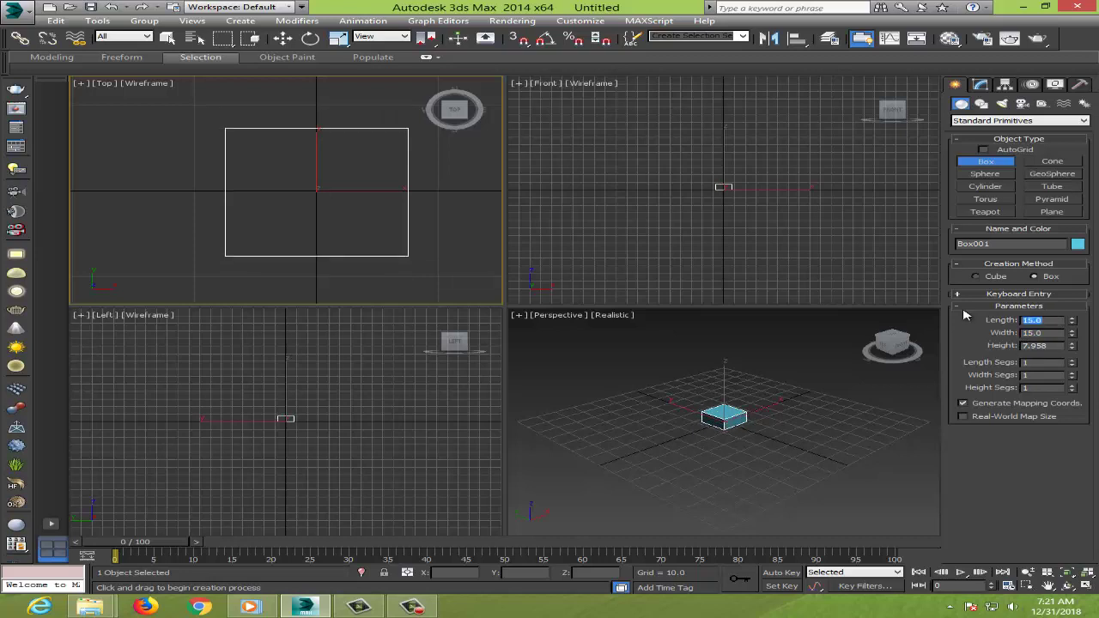
Step: Give the box 4 length and 4 width segments and lower its height to 6.843
{"action": "left_click", "coordinate": [1070, 360]}
{"action": "left_click", "coordinate": [1070, 361]}
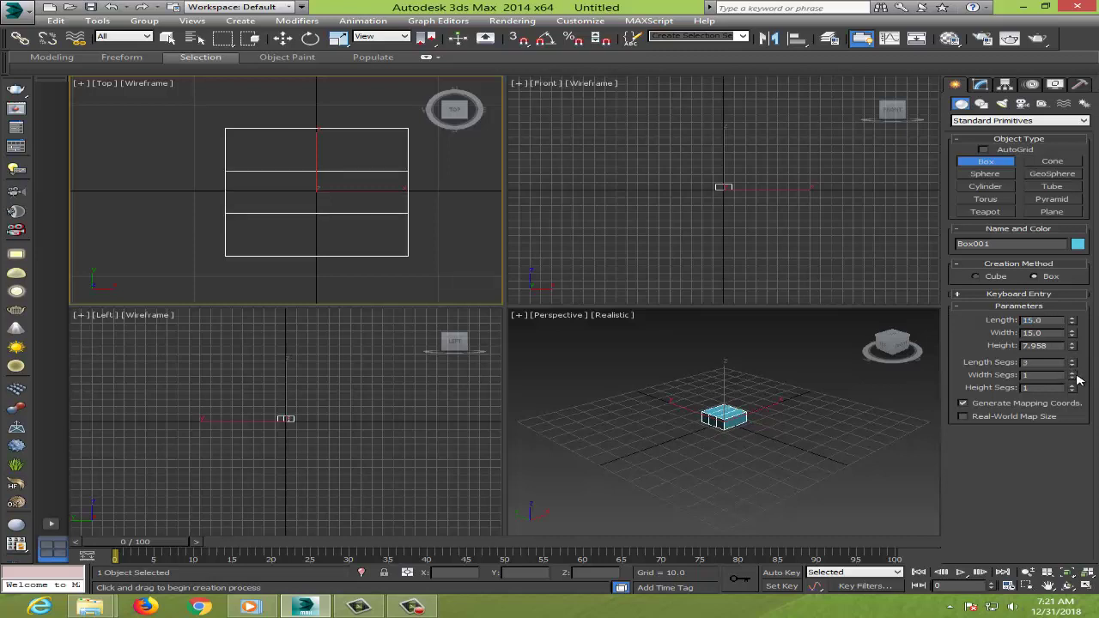
{"action": "left_click", "coordinate": [1072, 372]}
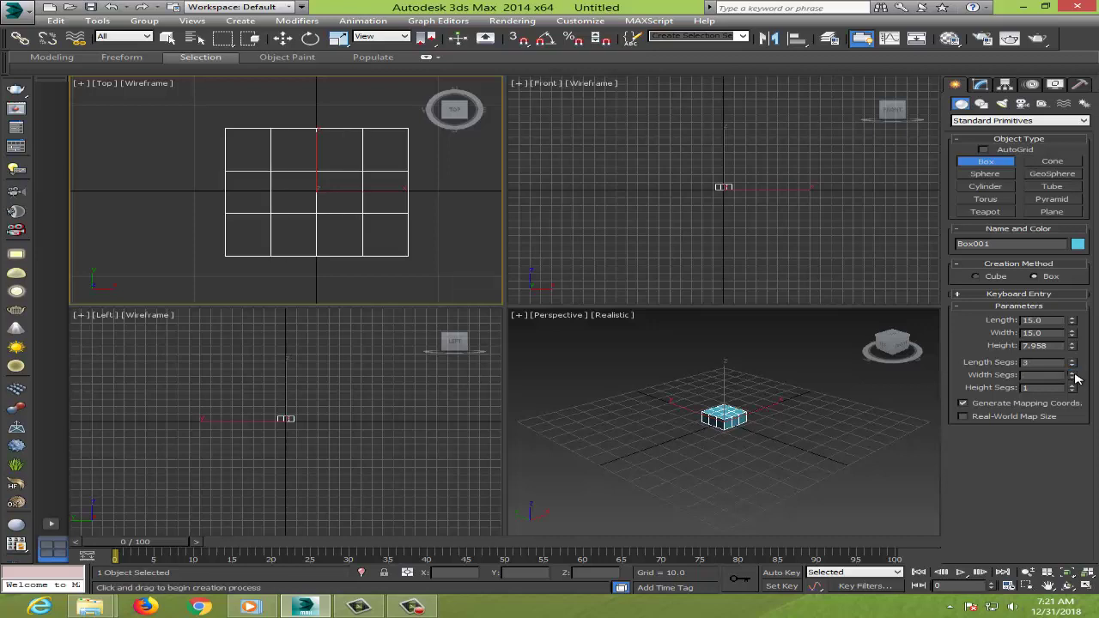
{"action": "left_click", "coordinate": [1072, 360]}
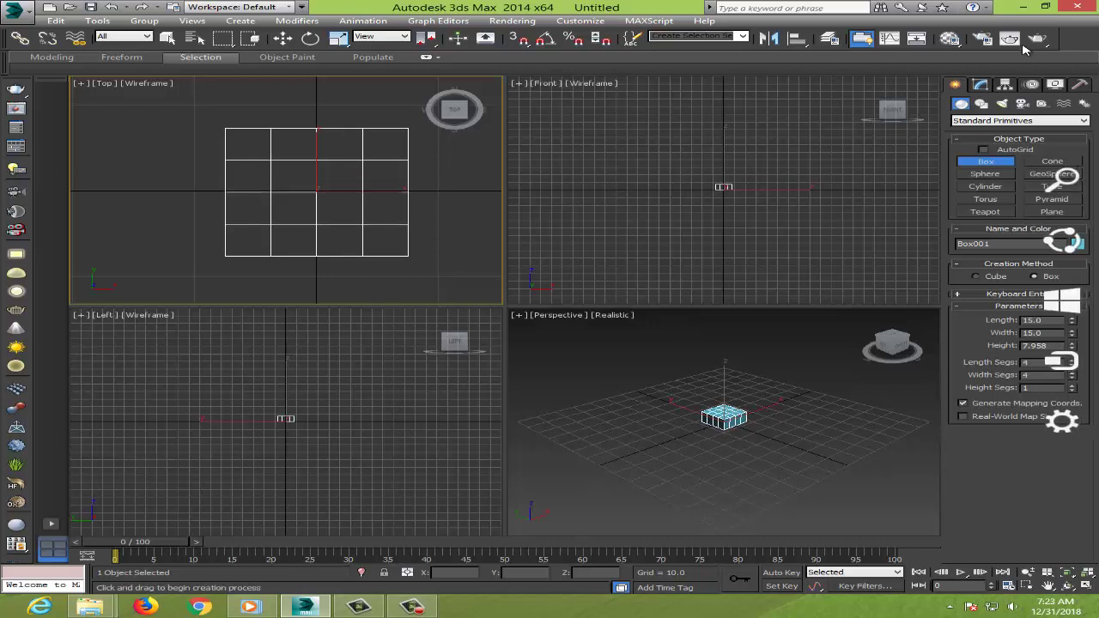
{"action": "left_click_drag", "start_coordinate": [1074, 350], "coordinate": [1071, 350]}
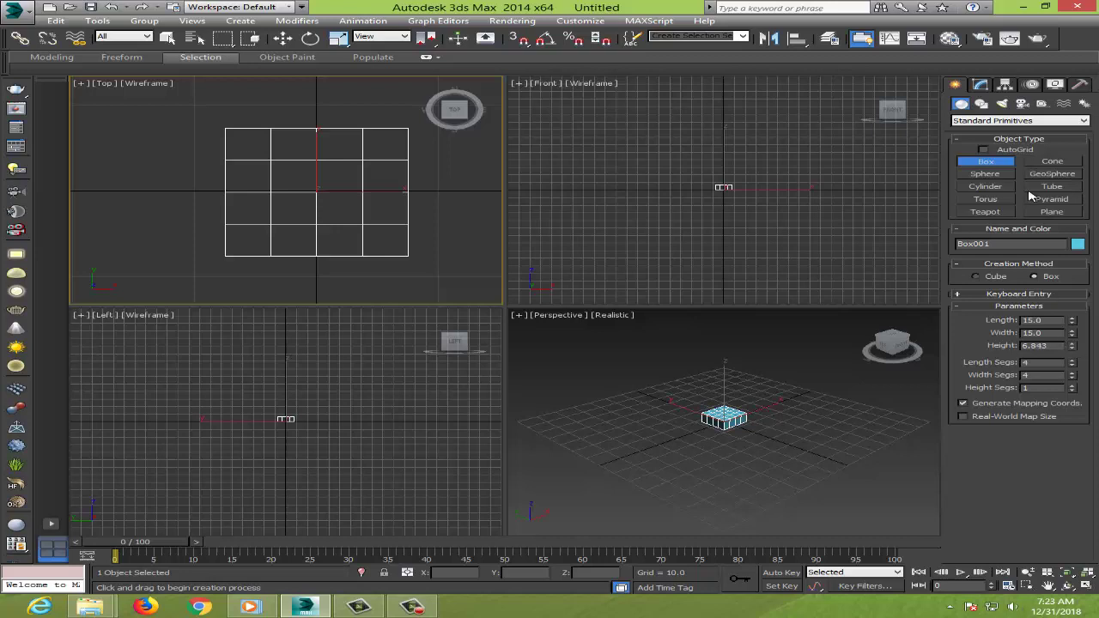
{"action": "left_click", "coordinate": [980, 85]}
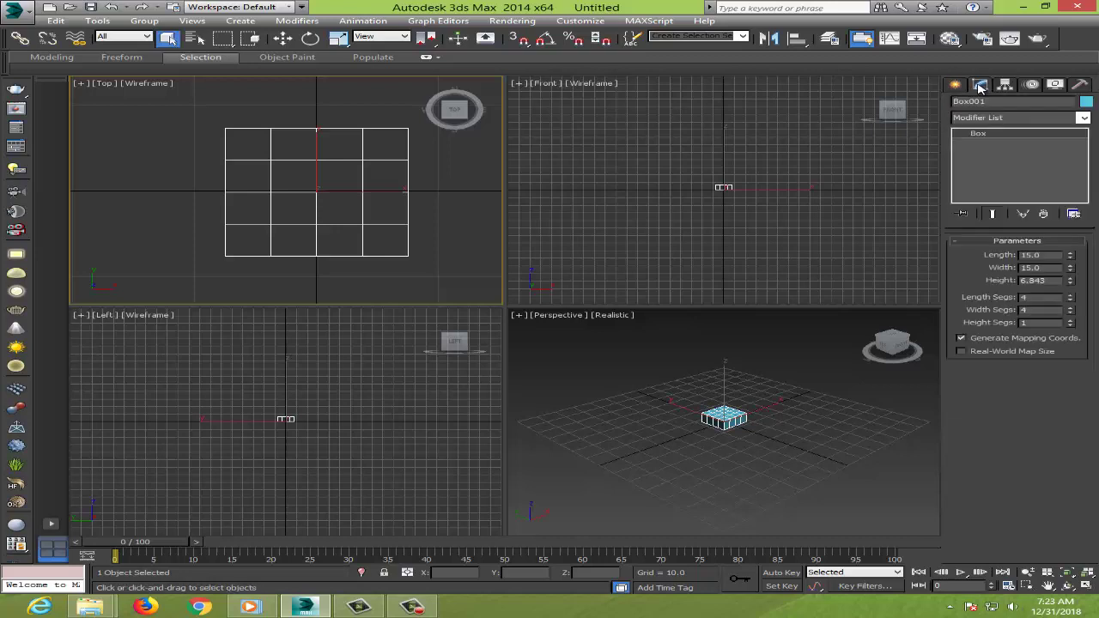
Step: Convert Box001 to an Editable Poly and select its 2x2 block of centre polygons
{"action": "right_click", "coordinate": [334, 198]}
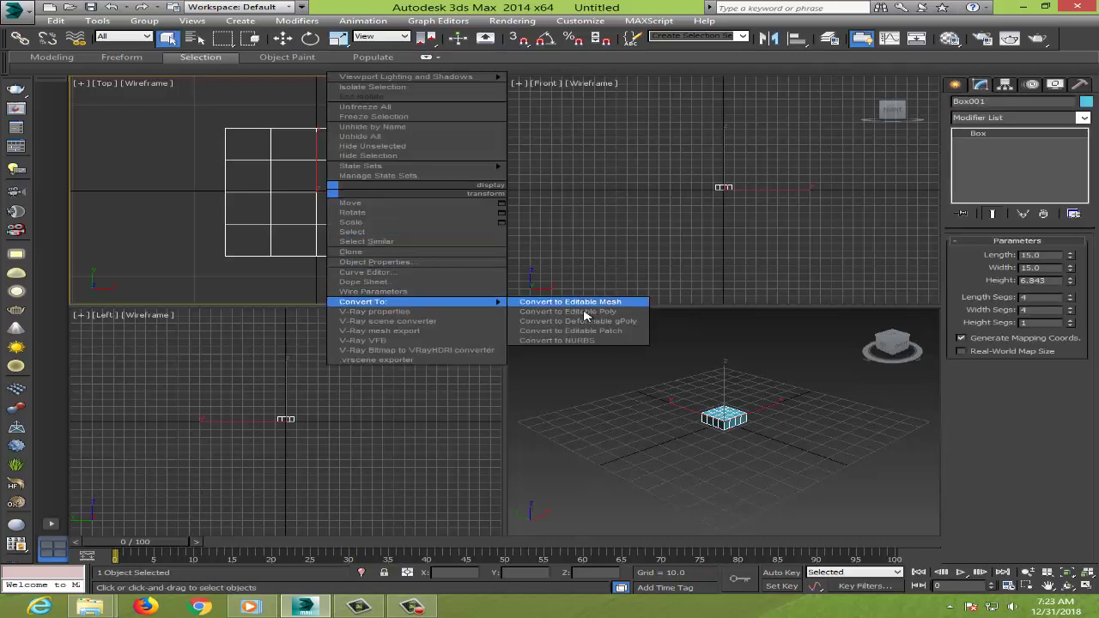
{"action": "left_click", "coordinate": [583, 311]}
{"action": "left_click", "coordinate": [1035, 254]}
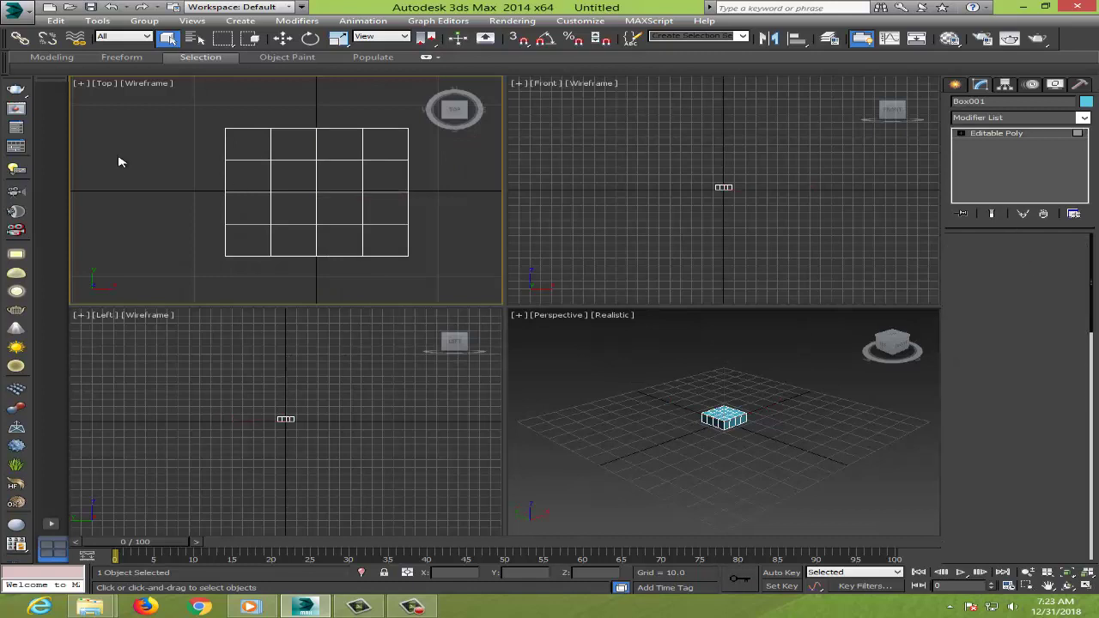
{"action": "left_click", "coordinate": [304, 181]}
{"action": "left_click", "coordinate": [329, 182]}
{"action": "left_click", "coordinate": [330, 198]}
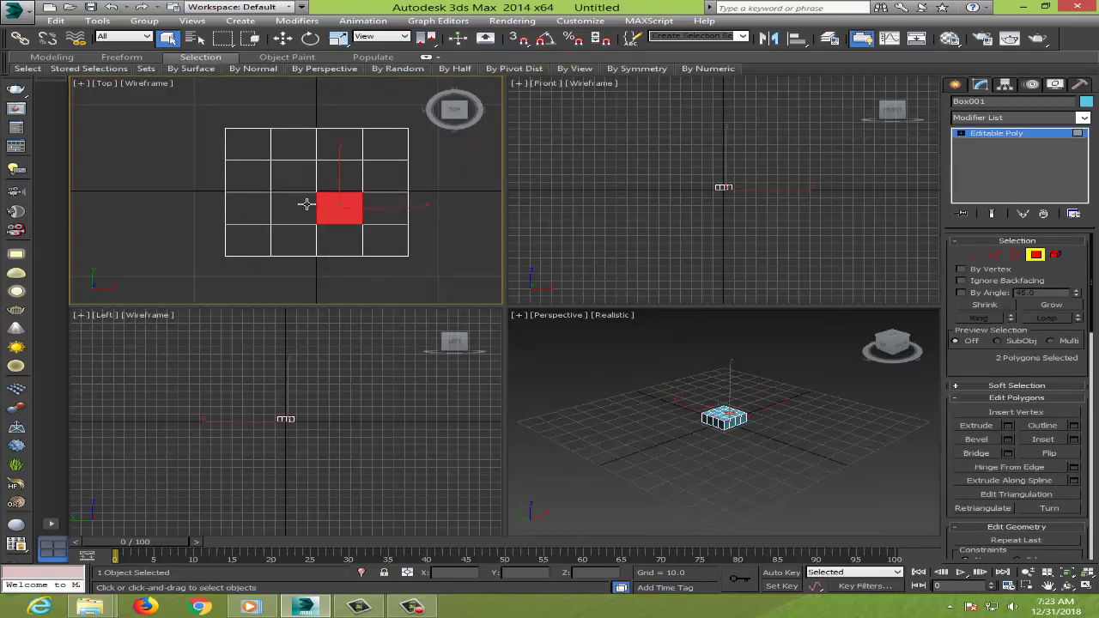
{"action": "left_click_drag", "start_coordinate": [307, 204], "coordinate": [300, 179]}
{"action": "left_click", "coordinate": [339, 176], "text": "ctrl"}
{"action": "left_click", "coordinate": [339, 208], "text": "ctrl"}
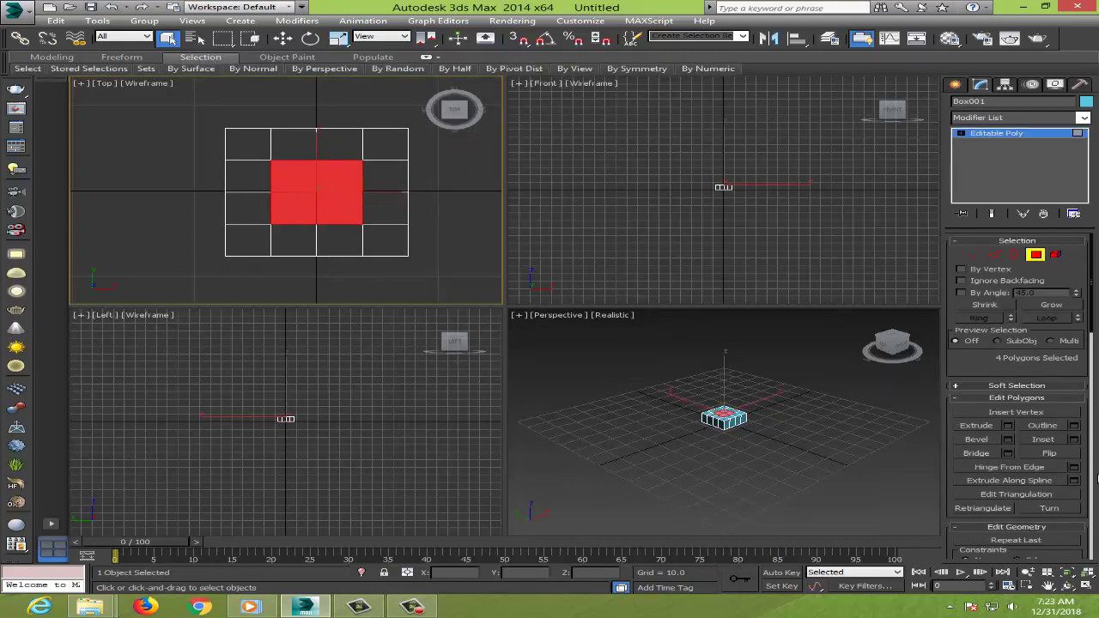
Step: Extrude the centre polygons upward, reselecting them after the selection is lost
{"action": "left_click", "coordinate": [1008, 426]}
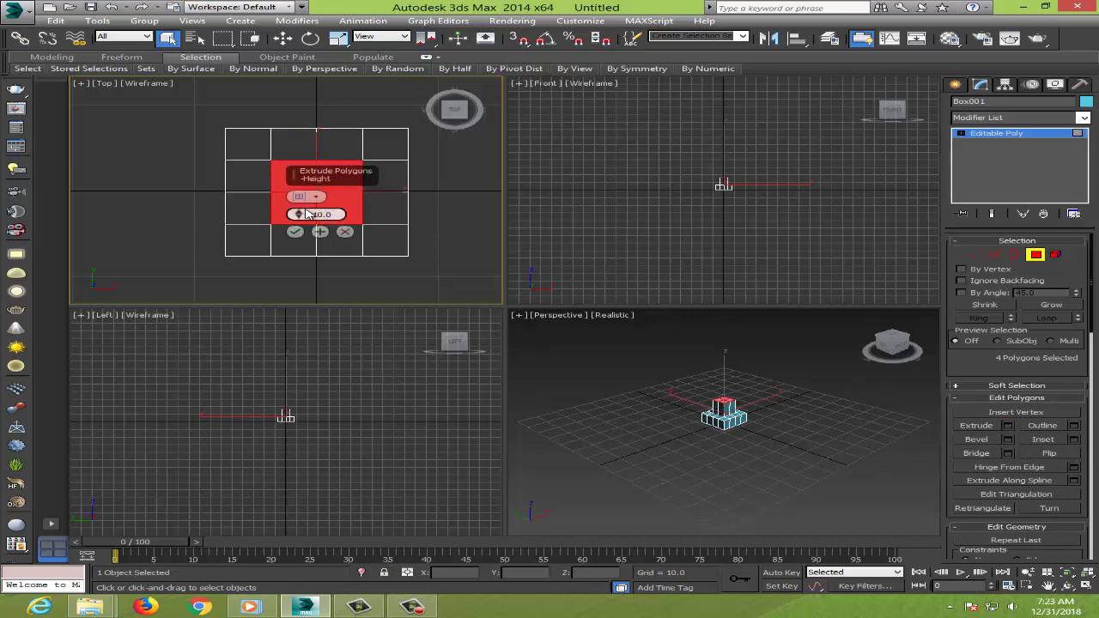
{"action": "left_click_drag", "start_coordinate": [299, 214], "coordinate": [650, 6]}
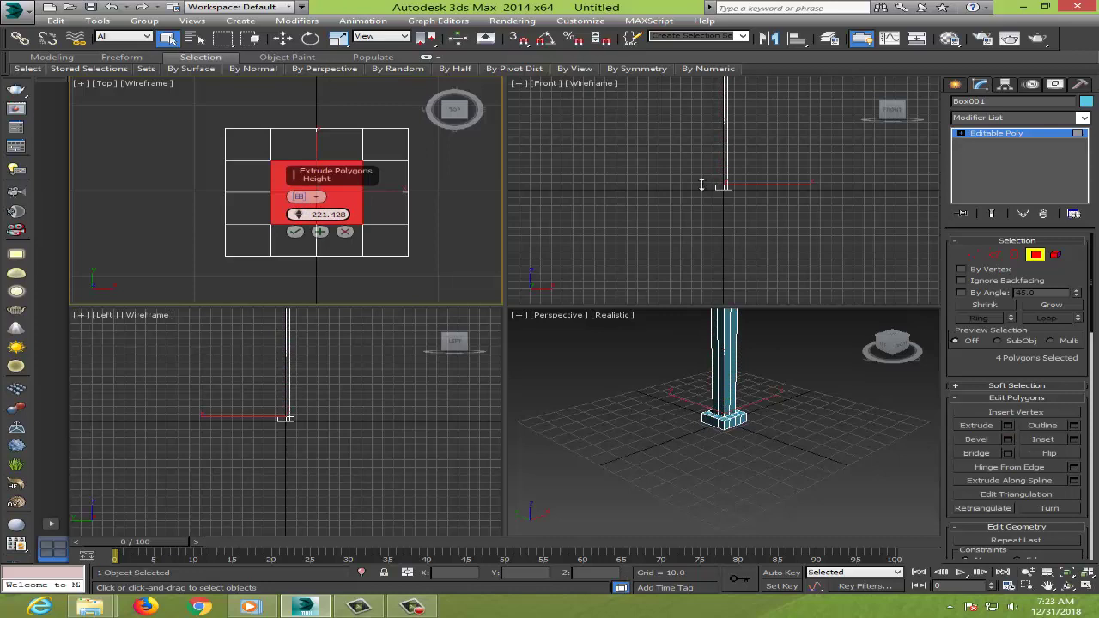
{"action": "left_click", "coordinate": [637, 242]}
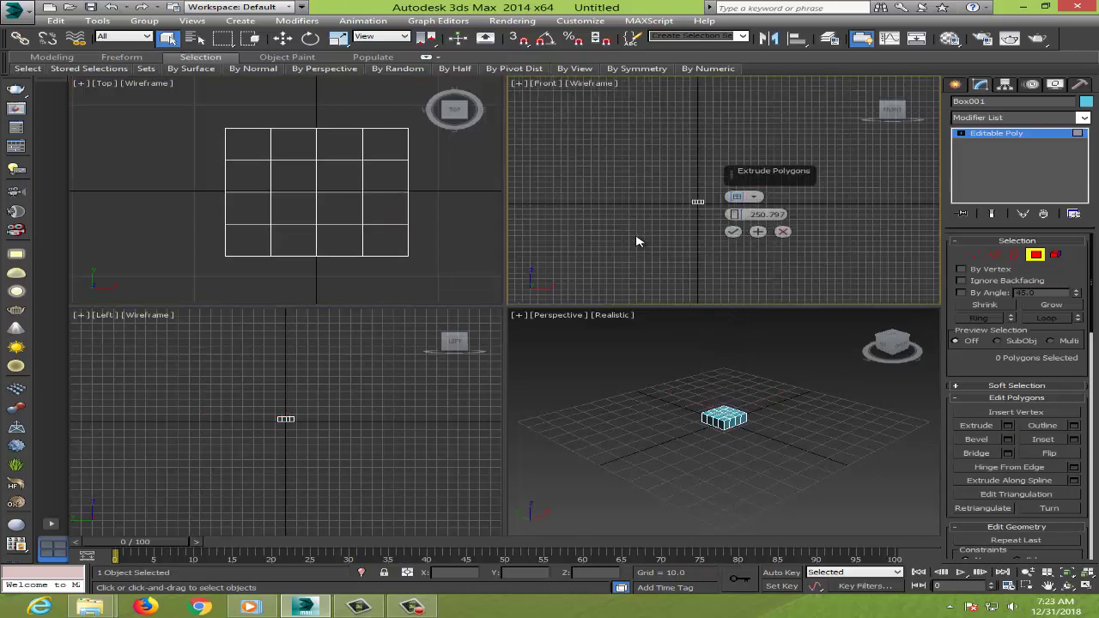
{"action": "key", "text": "ctrl+z"}
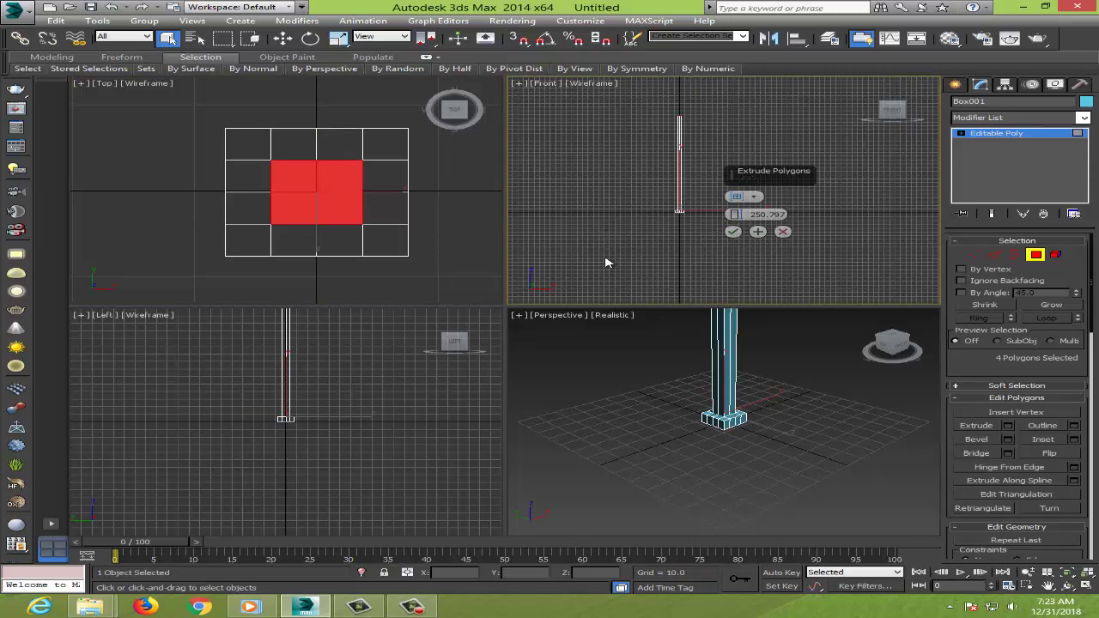
{"action": "left_click", "coordinate": [598, 203]}
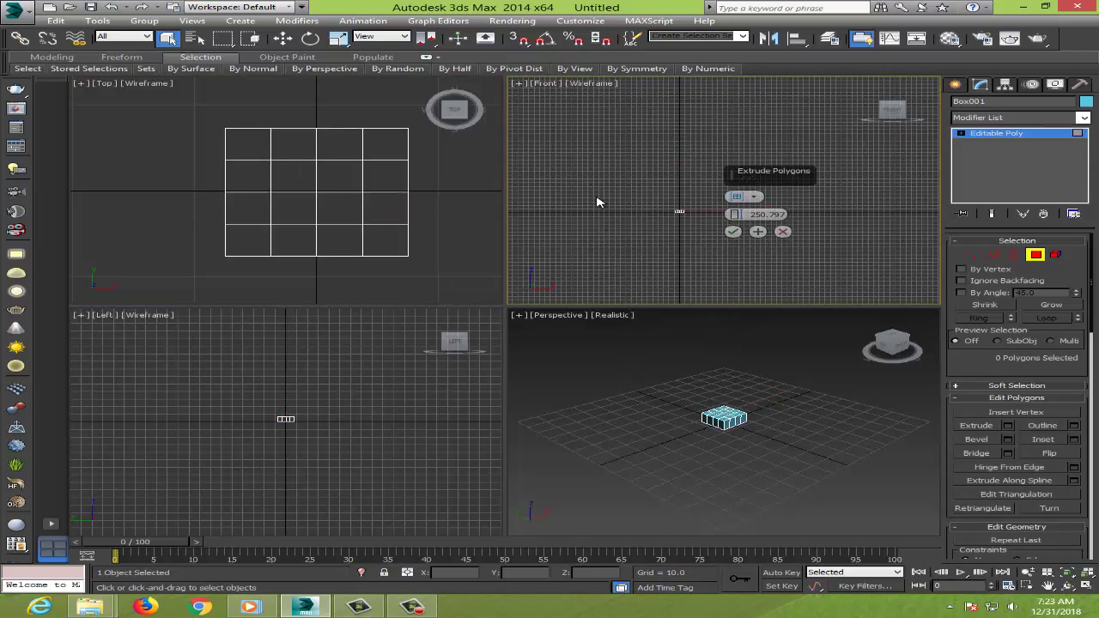
{"action": "left_click", "coordinate": [304, 181]}
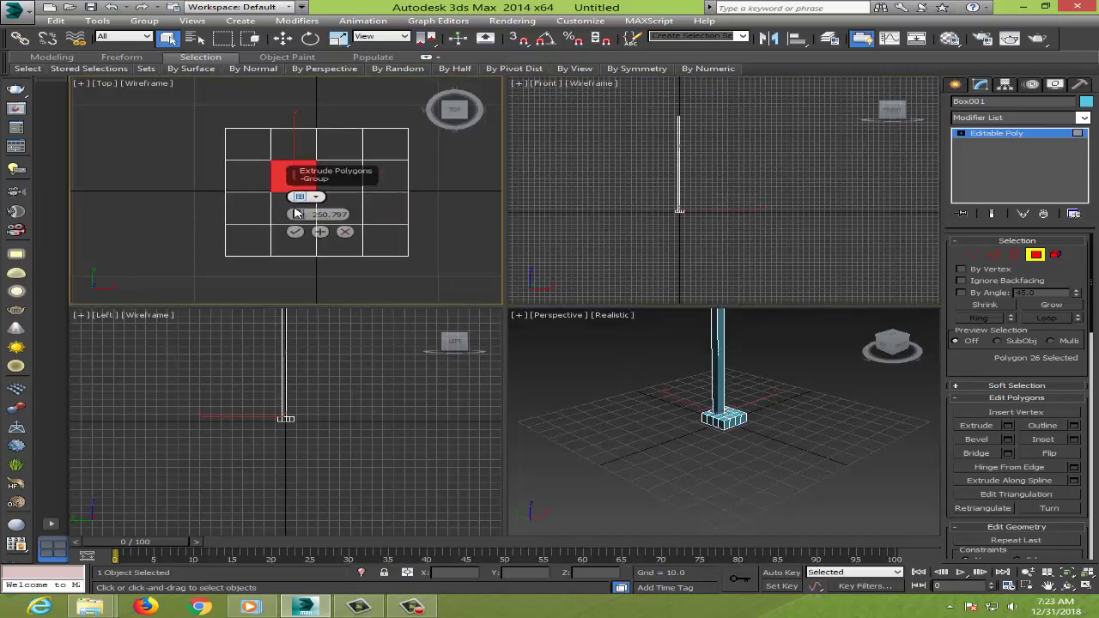
{"action": "left_click", "coordinate": [355, 201], "text": "ctrl"}
{"action": "left_click", "coordinate": [343, 176], "text": "ctrl"}
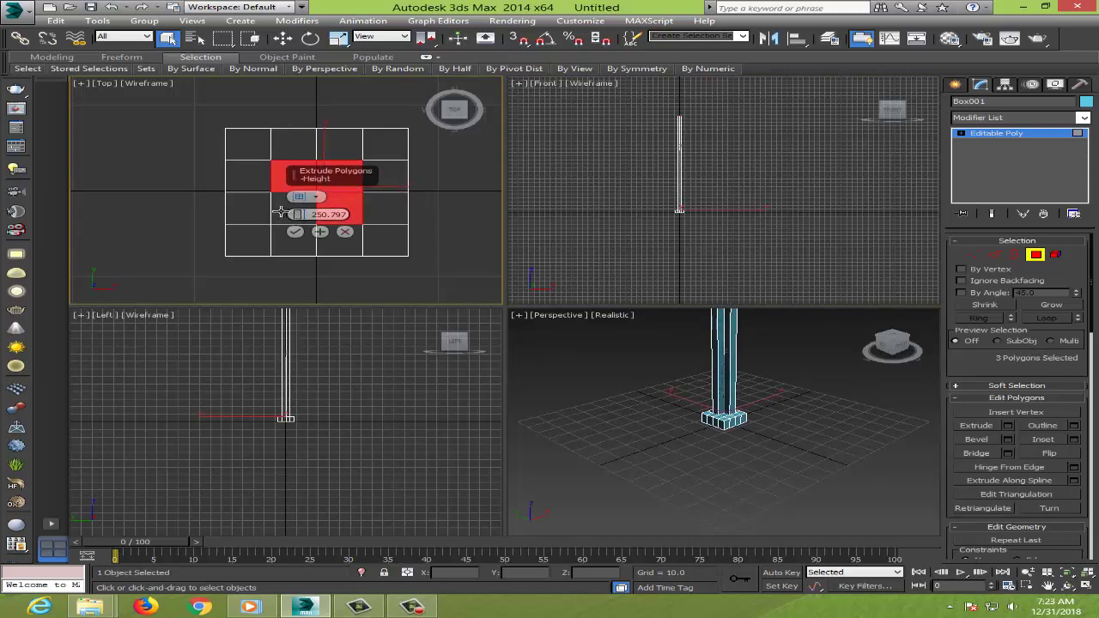
{"action": "left_click", "coordinate": [297, 219], "text": "ctrl"}
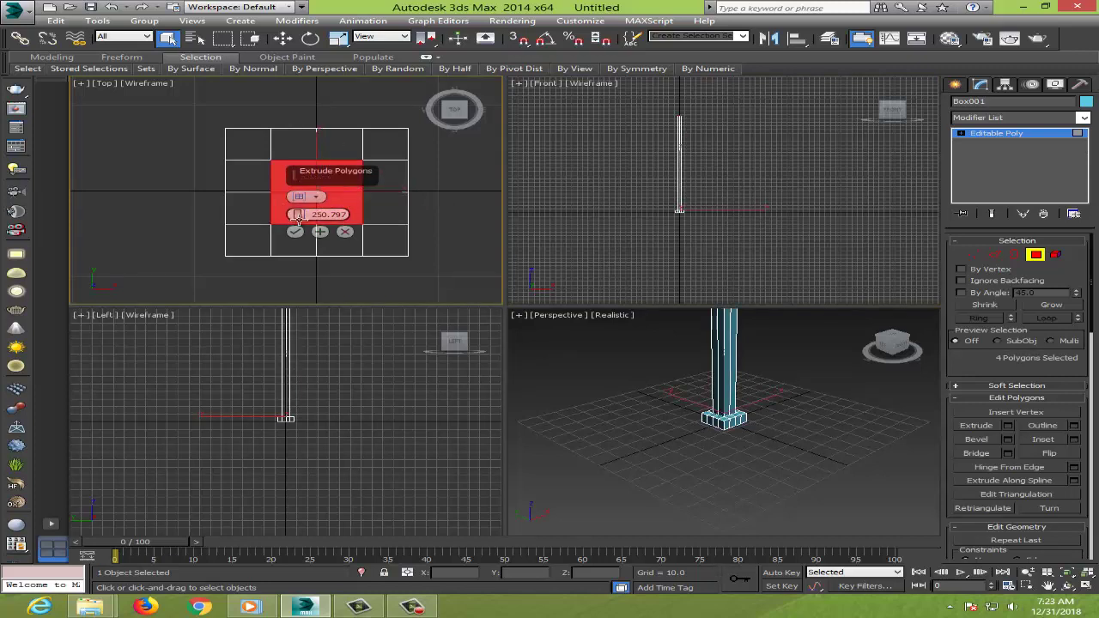
Step: Raise the extrusion into a column roughly 370 units tall and confirm it
{"action": "left_click", "coordinate": [719, 215]}
{"action": "key", "text": "ctrl+z"}
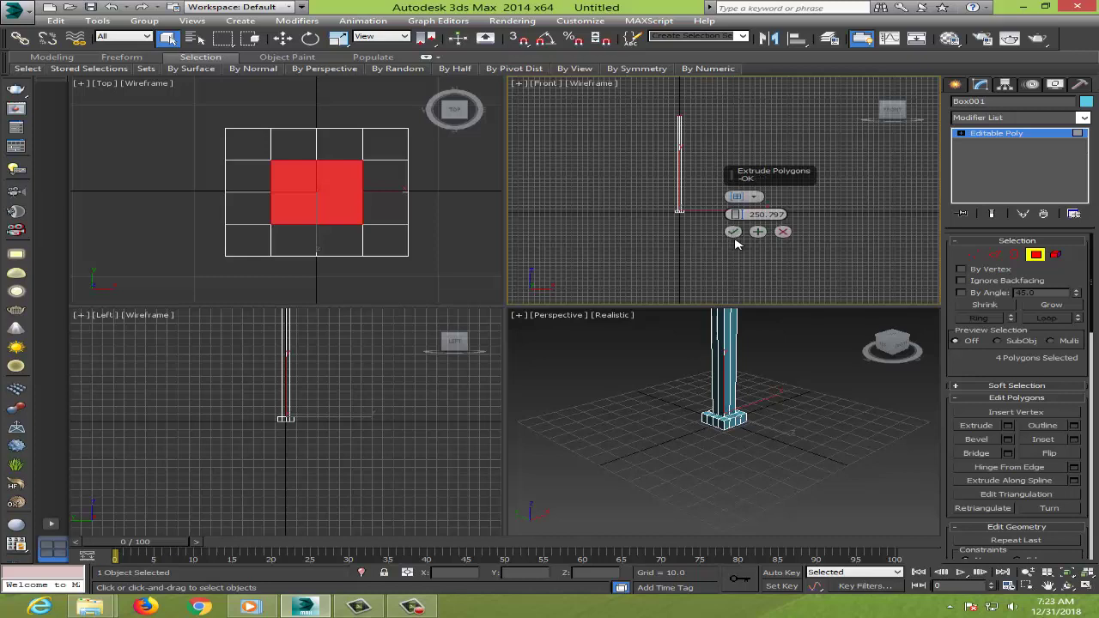
{"action": "left_click_drag", "start_coordinate": [736, 213], "coordinate": [742, 178]}
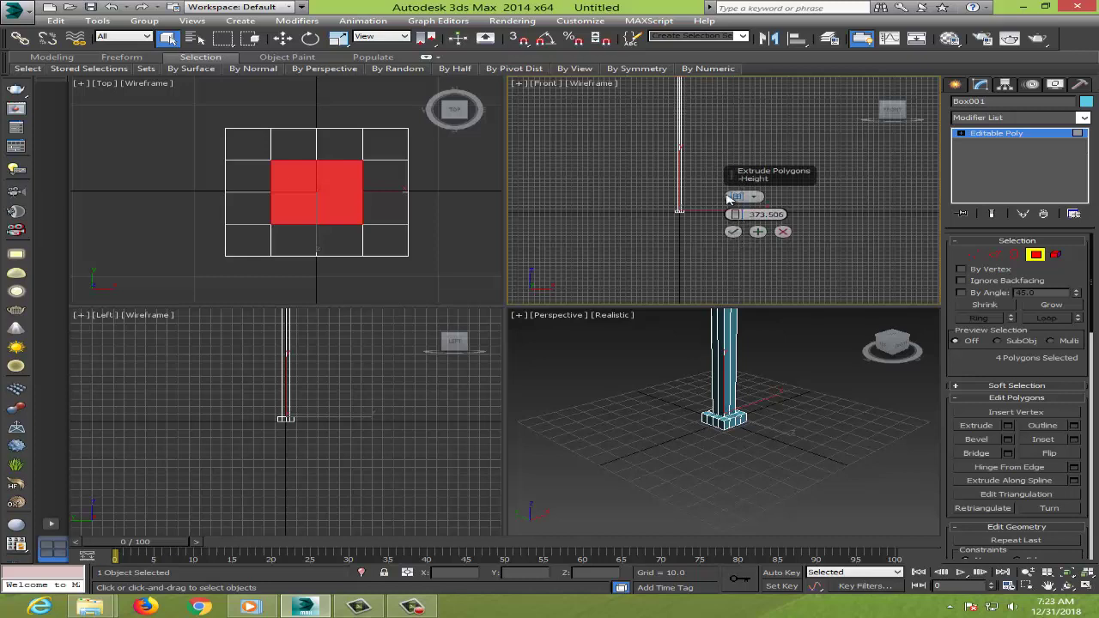
{"action": "left_click", "coordinate": [777, 148]}
{"action": "scroll", "coordinate": [735, 190], "scroll_direction": "down", "scroll_amount": 2}
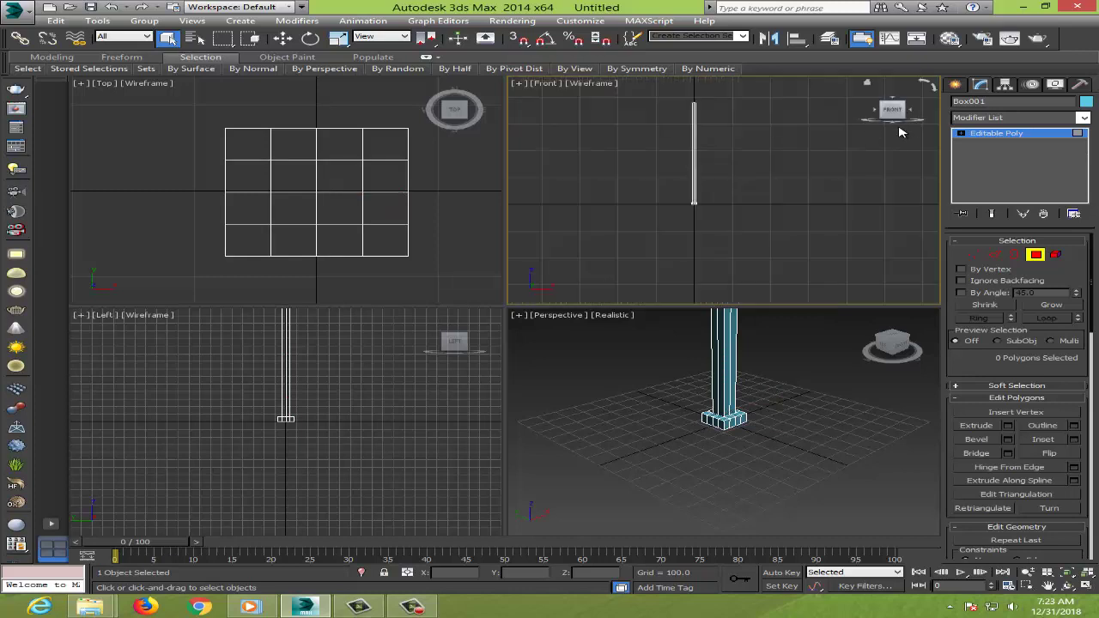
Step: Clone the column polygons off to the right in the Front view
{"action": "left_click_drag", "start_coordinate": [723, 159], "coordinate": [631, 198]}
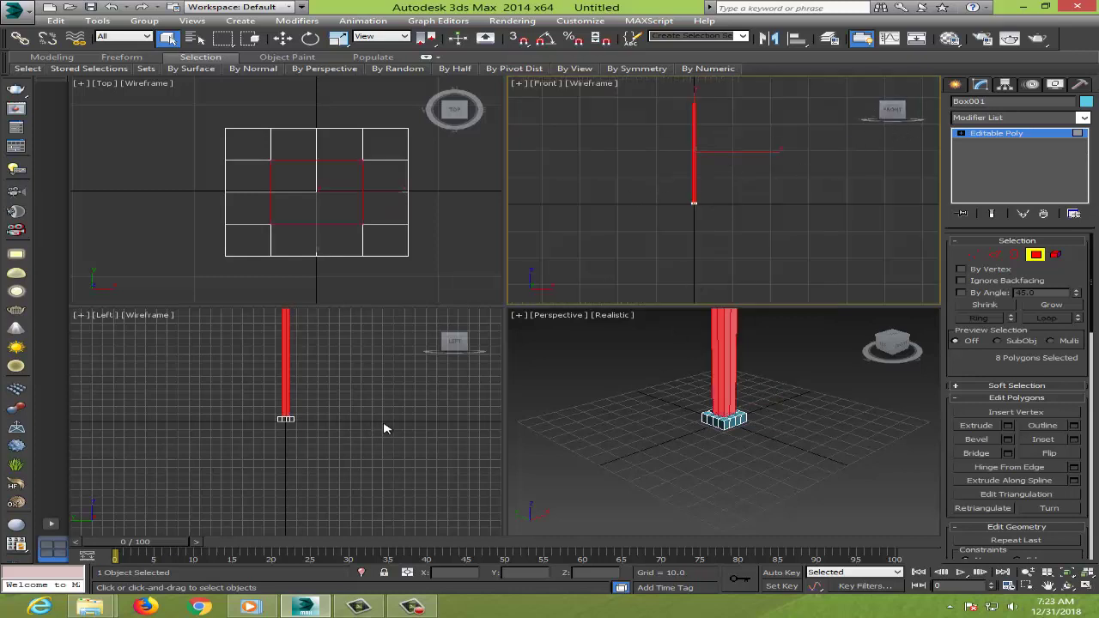
{"action": "key", "text": "w"}
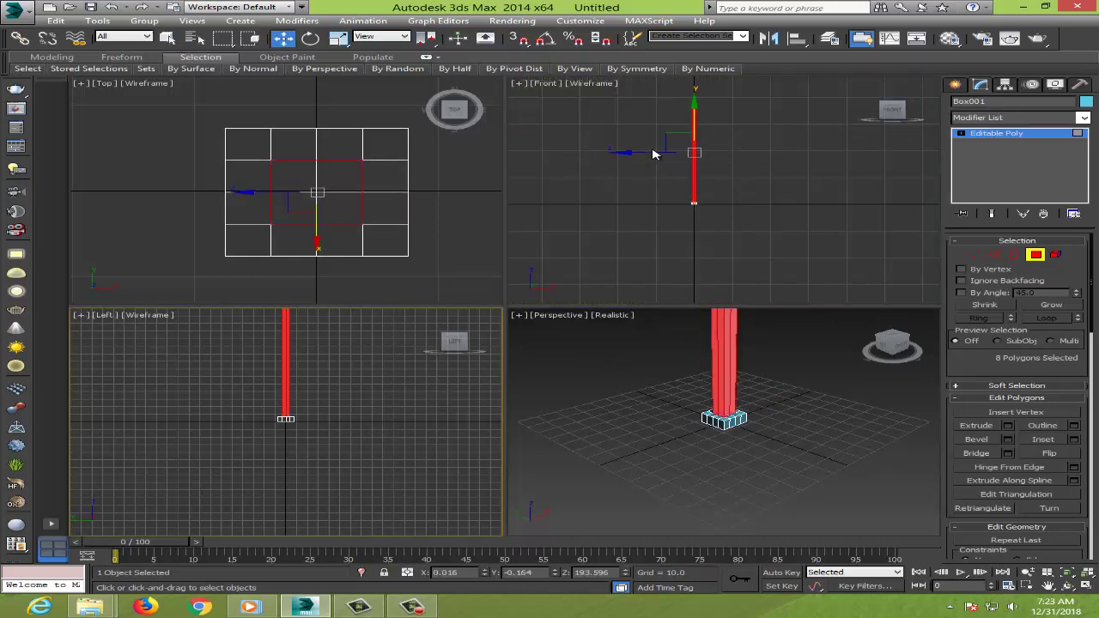
{"action": "right_click", "coordinate": [674, 148]}
{"action": "left_click_drag", "start_coordinate": [728, 151], "coordinate": [897, 152], "text": "shift"}
{"action": "left_click", "coordinate": [605, 313]}
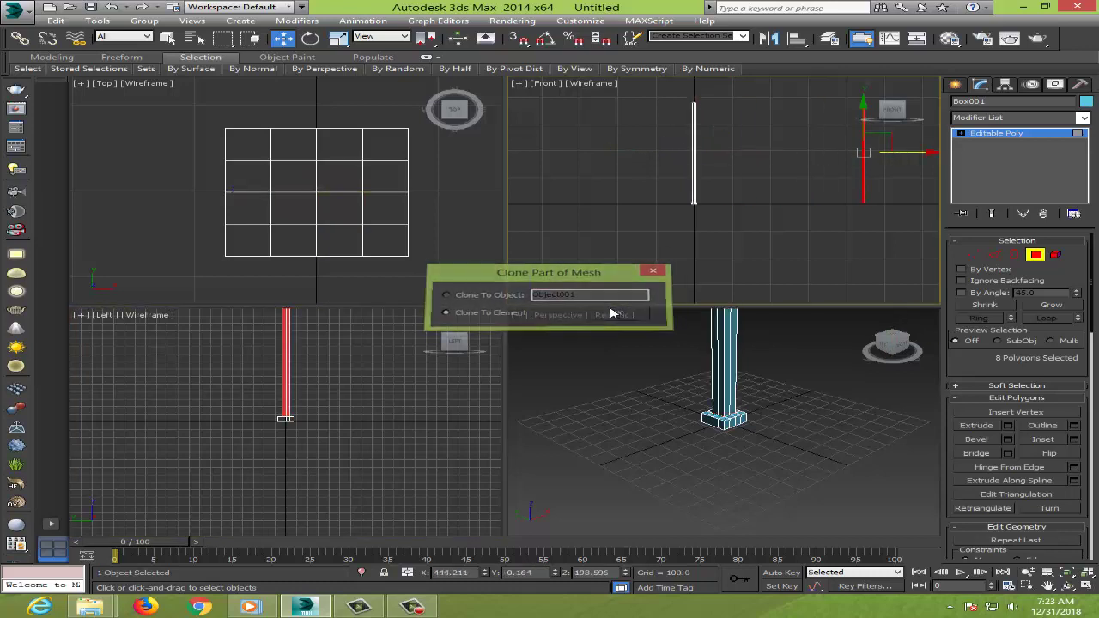
{"action": "left_click", "coordinate": [850, 202]}
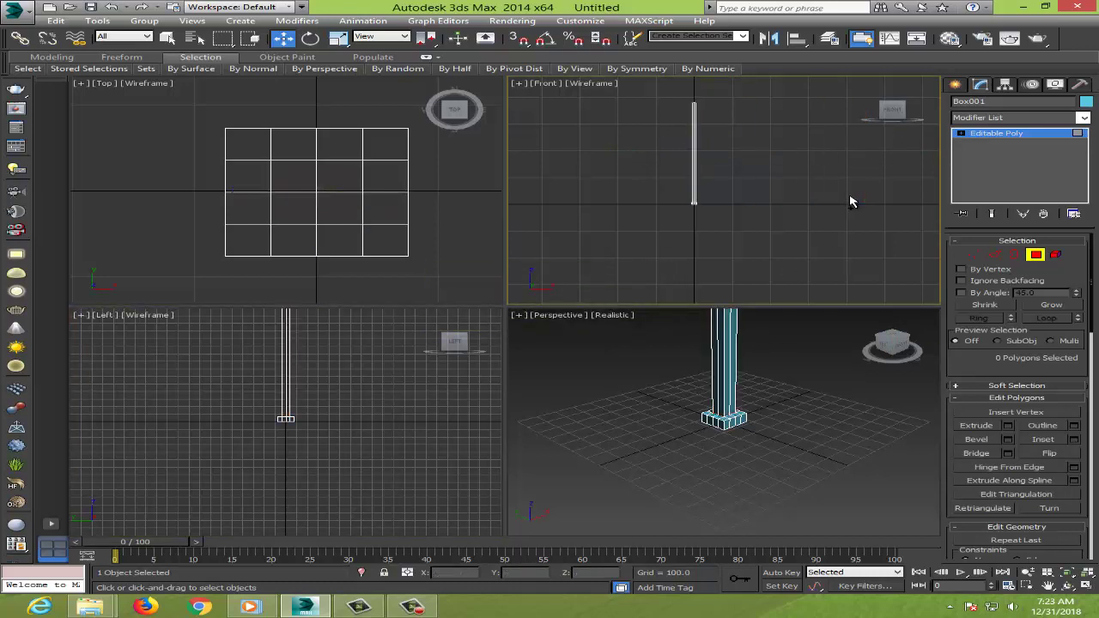
Step: Copy the post as Box002, standing to the right of the original
{"action": "left_click", "coordinate": [956, 84]}
{"action": "left_click_drag", "start_coordinate": [764, 205], "coordinate": [824, 203], "text": "shift"}
{"action": "left_click", "coordinate": [554, 357]}
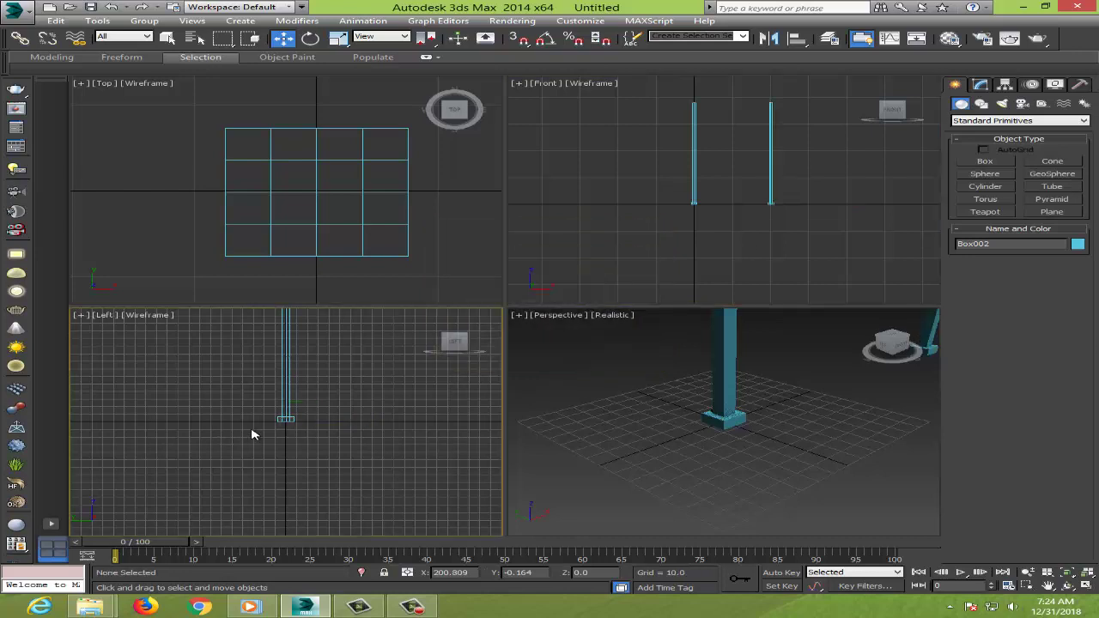
{"action": "left_click", "coordinate": [253, 434]}
{"action": "scroll", "coordinate": [361, 417], "scroll_direction": "down", "scroll_amount": 3}
{"action": "scroll", "coordinate": [192, 378], "scroll_direction": "down", "scroll_amount": 2}
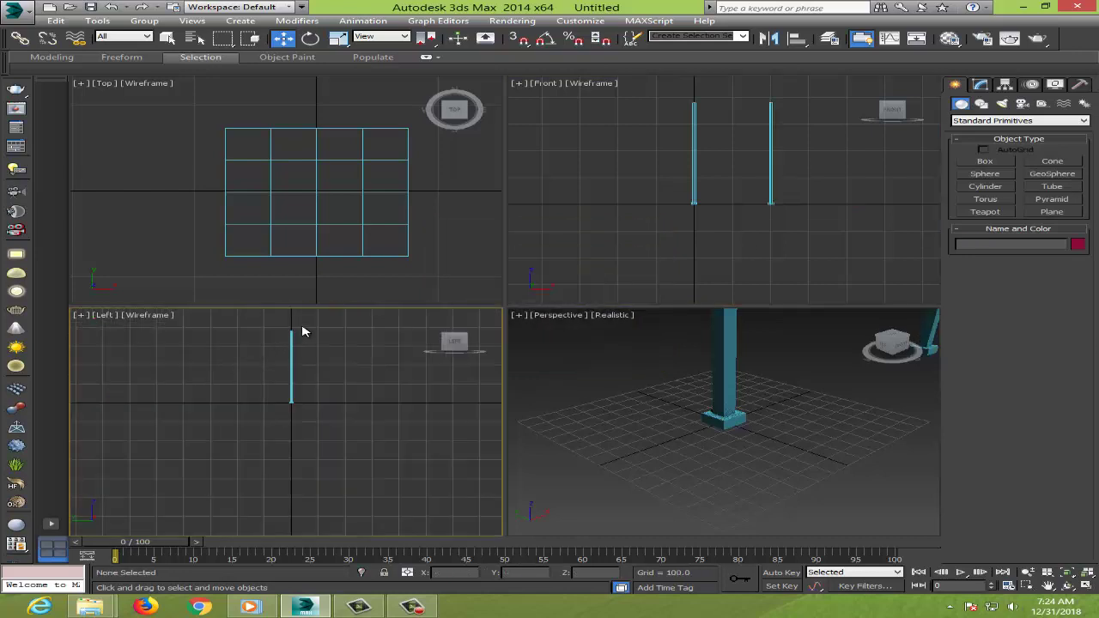
{"action": "scroll", "coordinate": [302, 332], "scroll_direction": "up", "scroll_amount": 3}
Step: Marquee-select both posts, then deselect them and activate the Front viewport
{"action": "left_click_drag", "start_coordinate": [326, 346], "coordinate": [258, 396]}
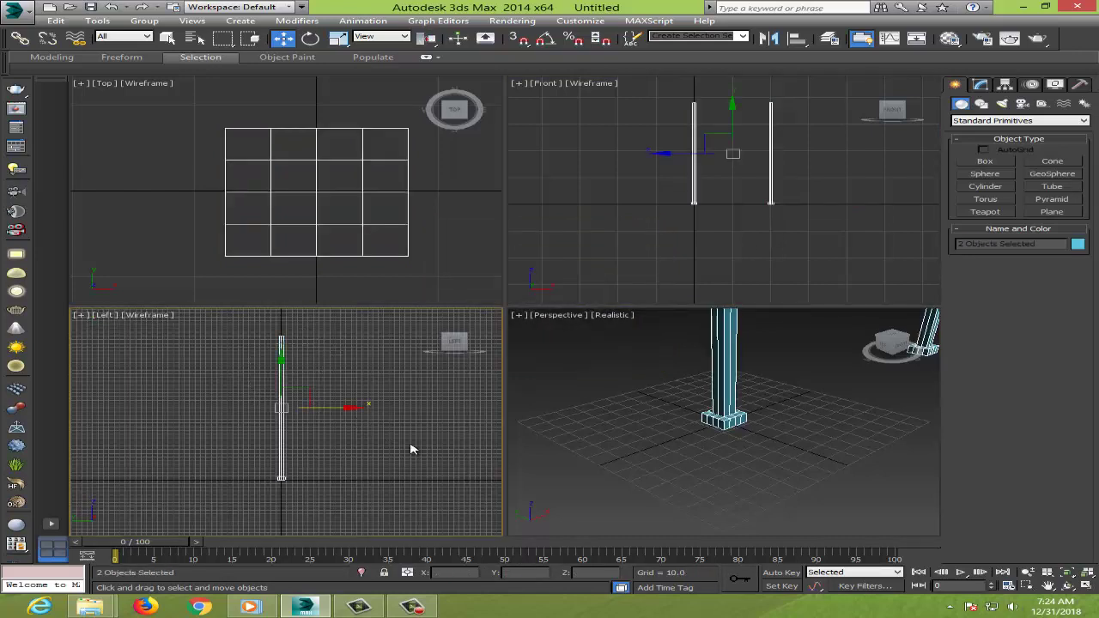
{"action": "left_click", "coordinate": [444, 472]}
{"action": "left_click", "coordinate": [716, 180]}
{"action": "scroll", "coordinate": [716, 180], "scroll_direction": "up", "scroll_amount": 3}
{"action": "scroll", "coordinate": [768, 122], "scroll_direction": "down", "scroll_amount": 2}
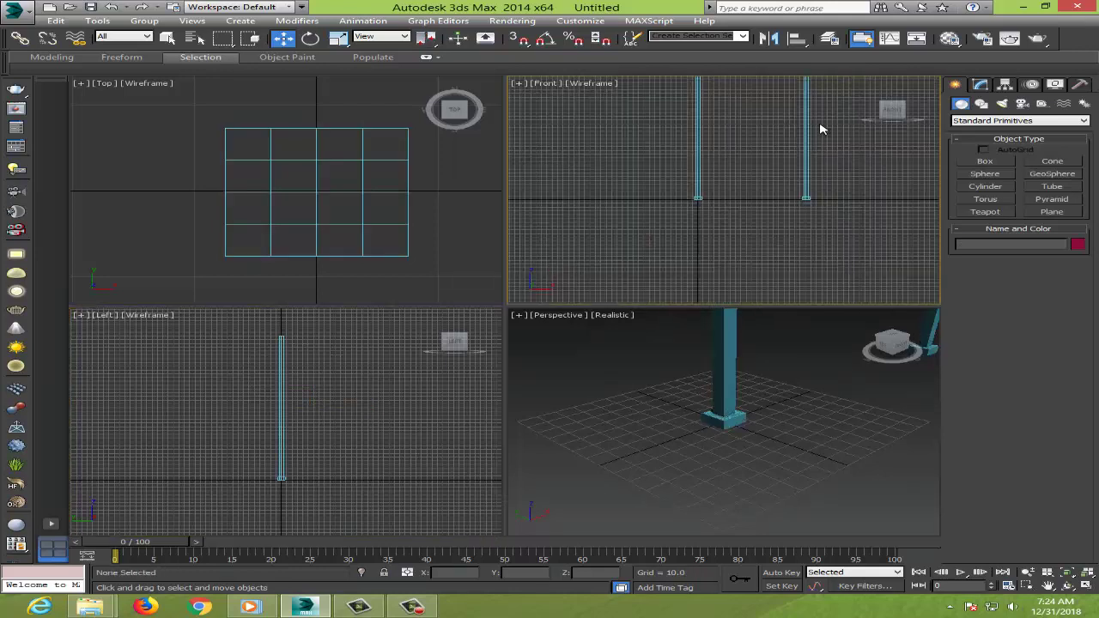
{"action": "left_click", "coordinate": [984, 161]}
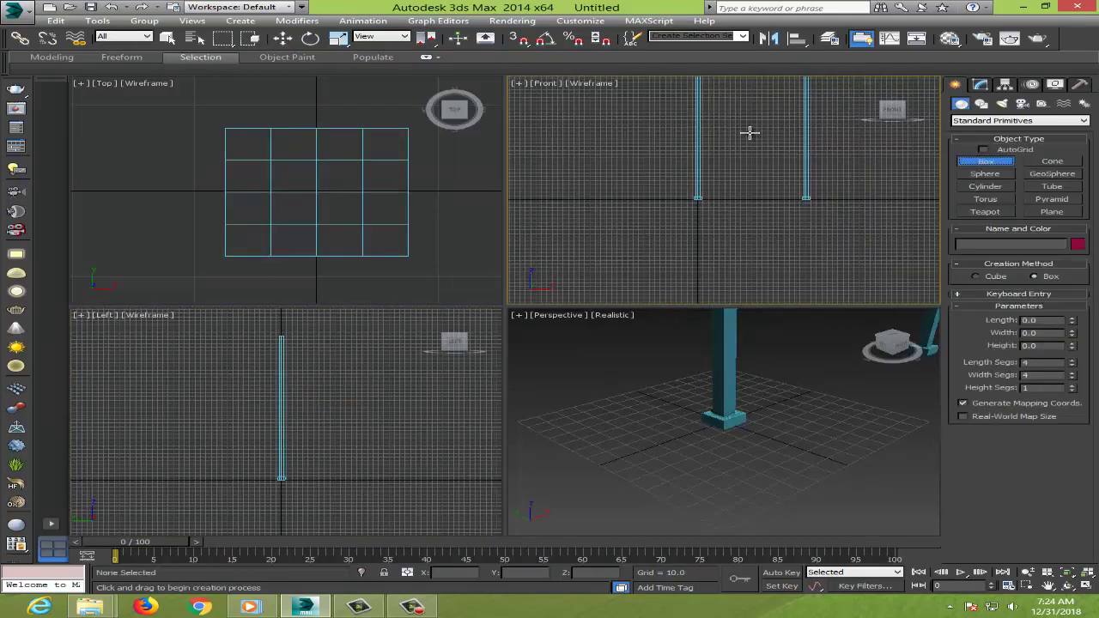
Step: Draw Plane001 between the posts, rotate it 90° with angle snap, and select it with a post
{"action": "left_click", "coordinate": [1051, 211]}
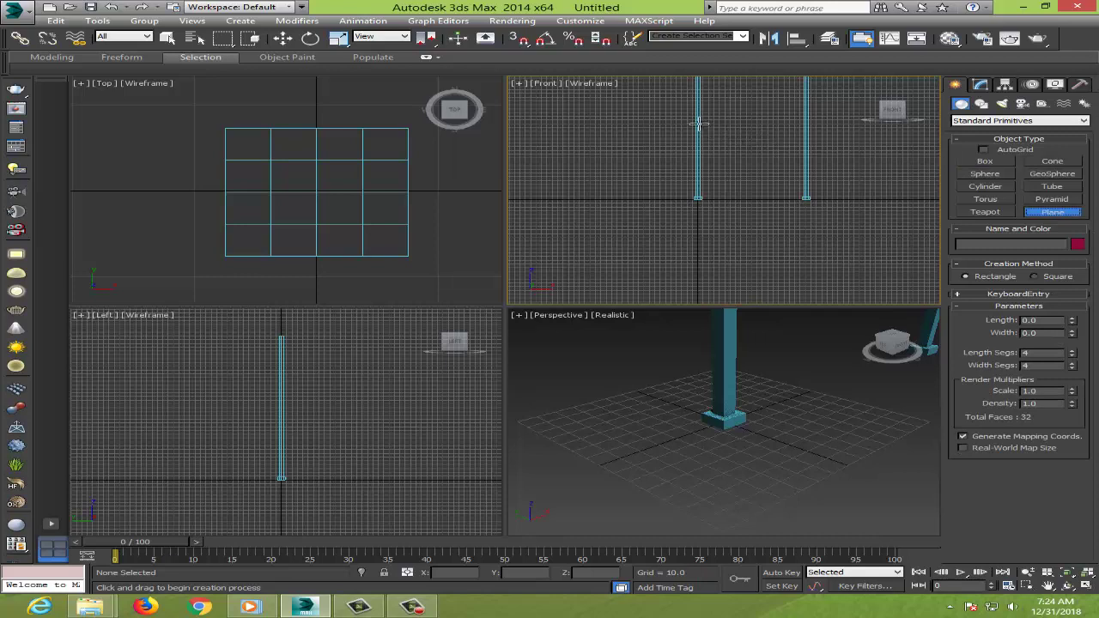
{"action": "left_click_drag", "start_coordinate": [700, 124], "coordinate": [805, 126]}
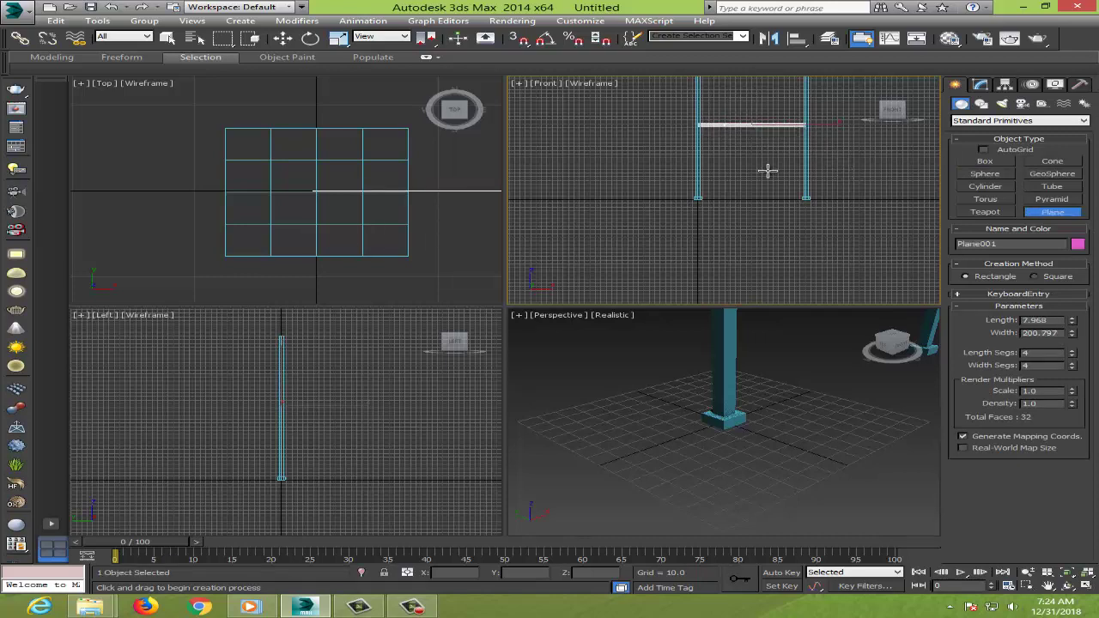
{"action": "key", "text": "e"}
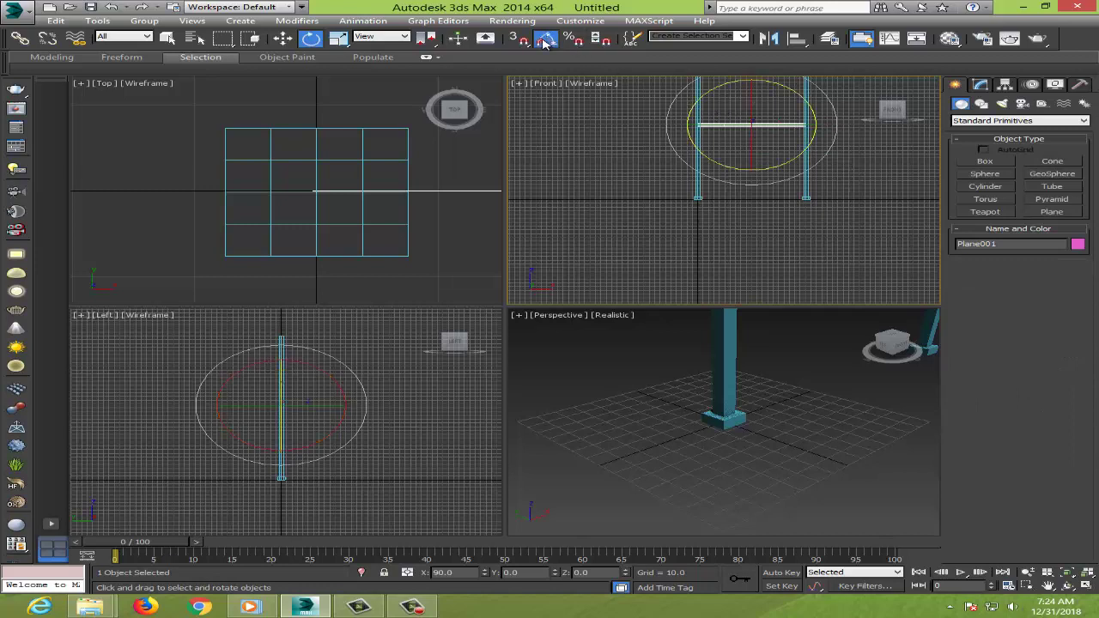
{"action": "right_click", "coordinate": [544, 40]}
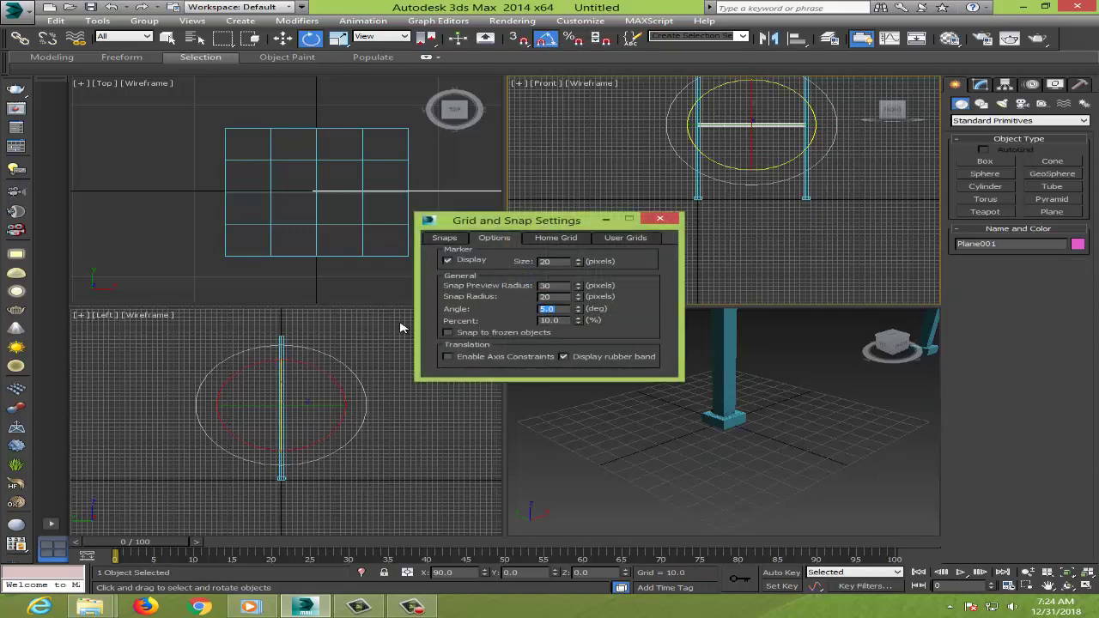
{"action": "left_click", "coordinate": [659, 219]}
{"action": "left_click_drag", "start_coordinate": [726, 126], "coordinate": [730, 129]}
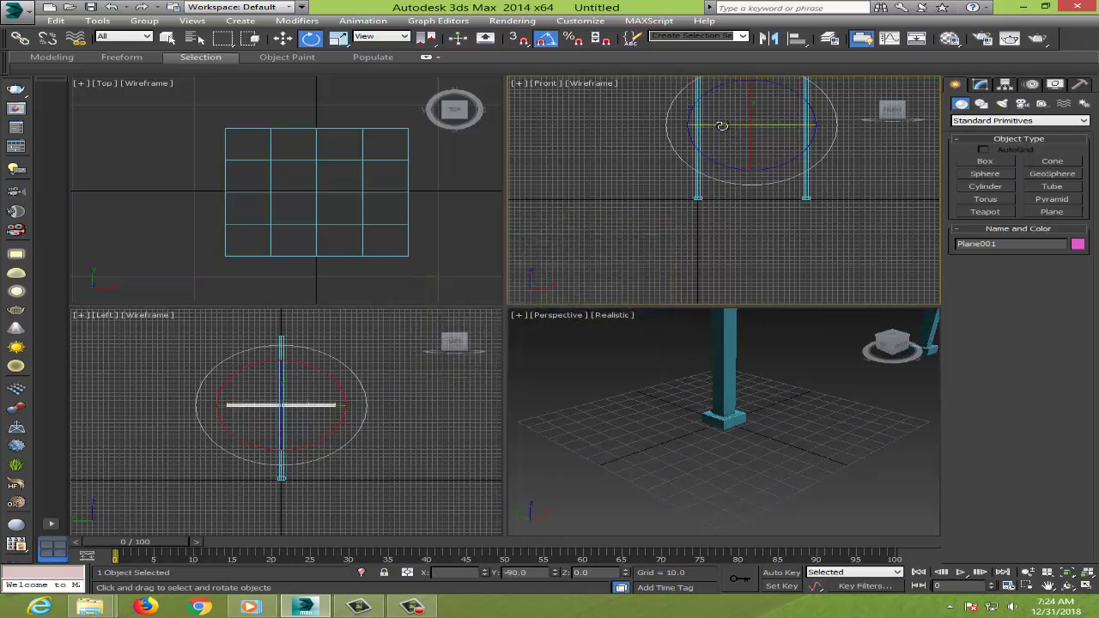
{"action": "left_click", "coordinate": [383, 435]}
{"action": "mouse_move", "coordinate": [229, 467]}
{"action": "left_mouse_down"}
{"action": "mouse_move", "coordinate": [312, 441]}
{"action": "mouse_move", "coordinate": [295, 404]}
{"action": "mouse_move", "coordinate": [284, 407]}
{"action": "mouse_move", "coordinate": [390, 406]}
{"action": "left_mouse_up"}
Step: Shift-move a copy of the posts, Box003, to the plane's far end in the Left view
{"action": "key", "text": "w"}
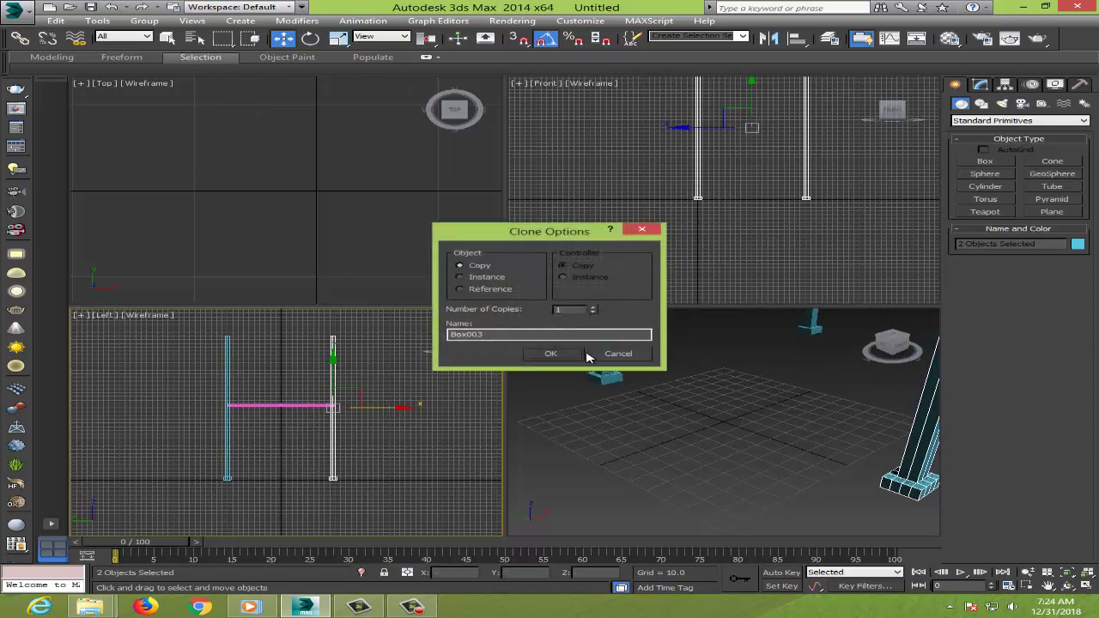
{"action": "left_click", "coordinate": [557, 354]}
{"action": "left_click_drag", "start_coordinate": [375, 408], "coordinate": [376, 410]}
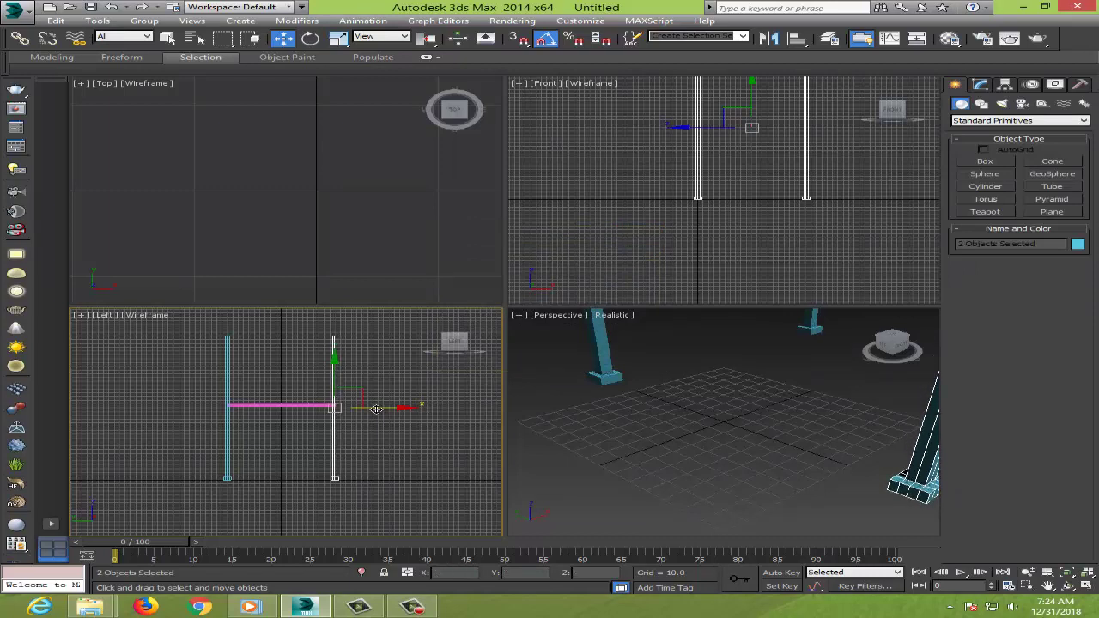
{"action": "left_click", "coordinate": [415, 468]}
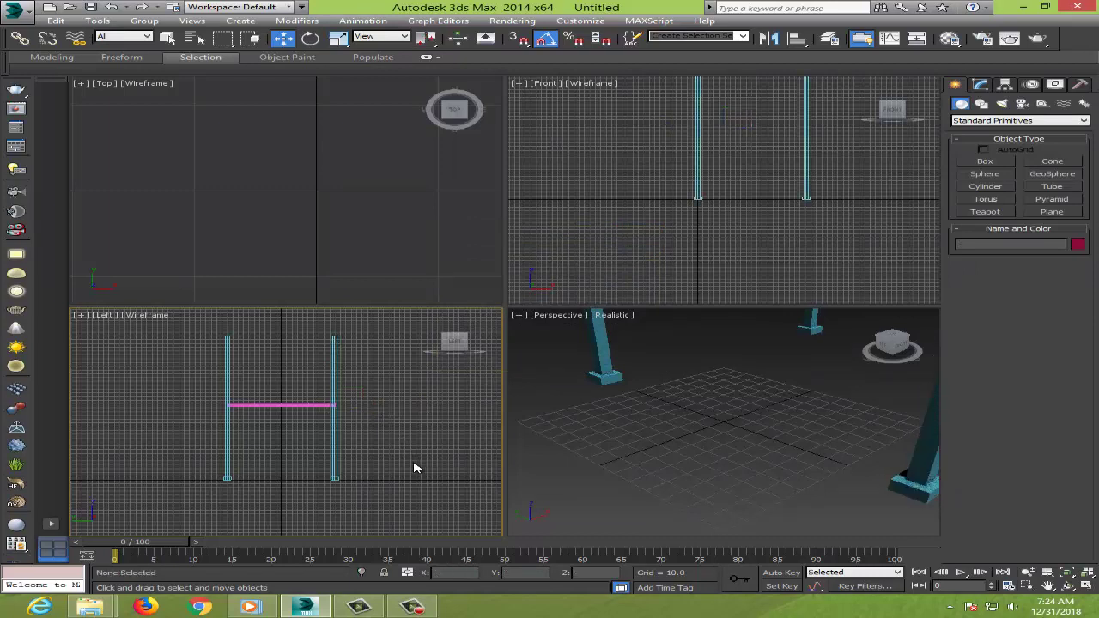
{"action": "left_click", "coordinate": [329, 401]}
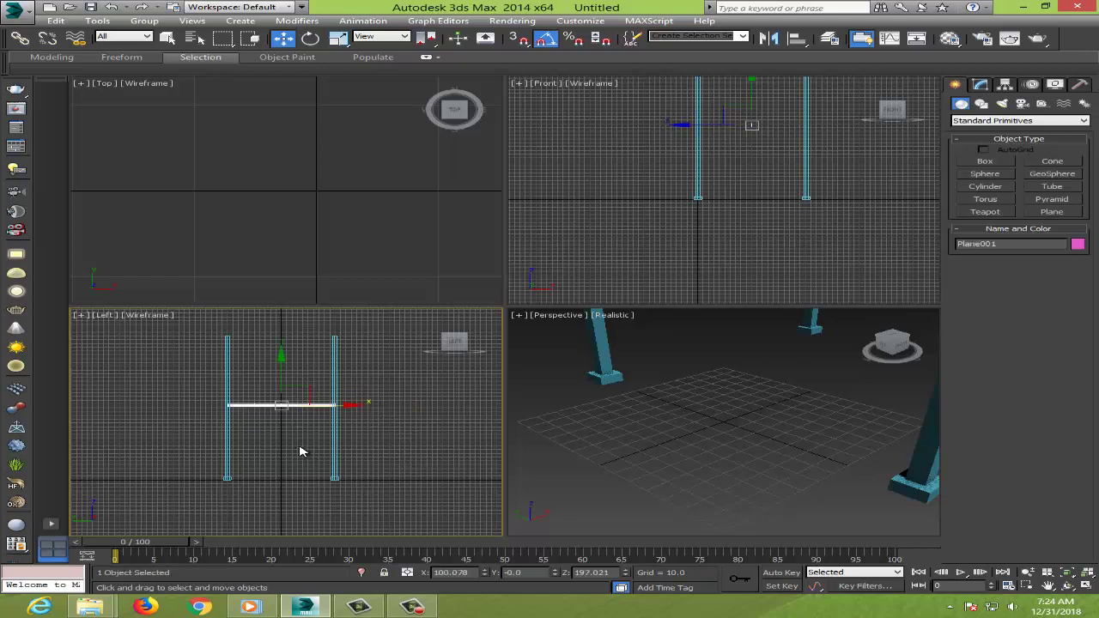
Step: Delete Plane001 and move the four posts left toward the centre
{"action": "key", "text": "Delete"}
{"action": "left_click", "coordinate": [692, 437]}
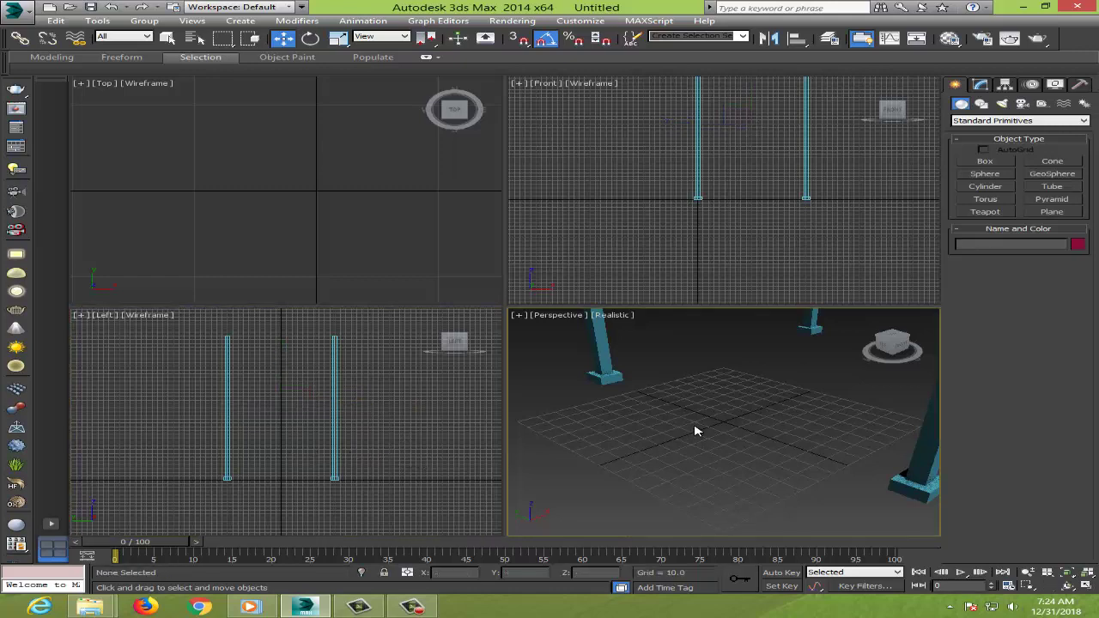
{"action": "left_click_drag", "start_coordinate": [858, 262], "coordinate": [621, 196]}
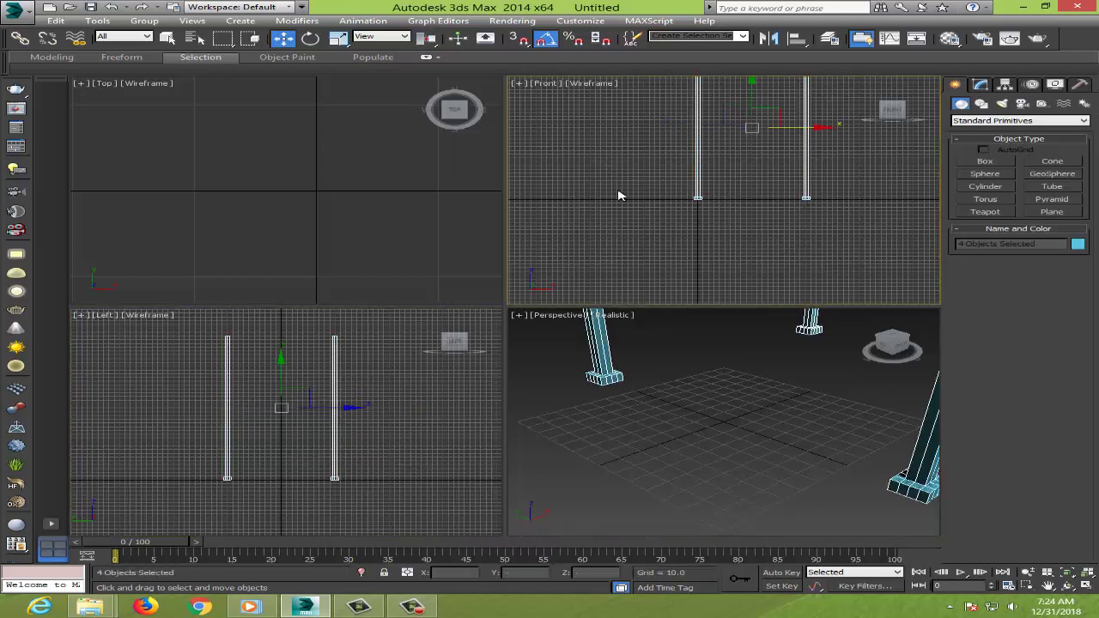
{"action": "left_click_drag", "start_coordinate": [794, 127], "coordinate": [746, 127]}
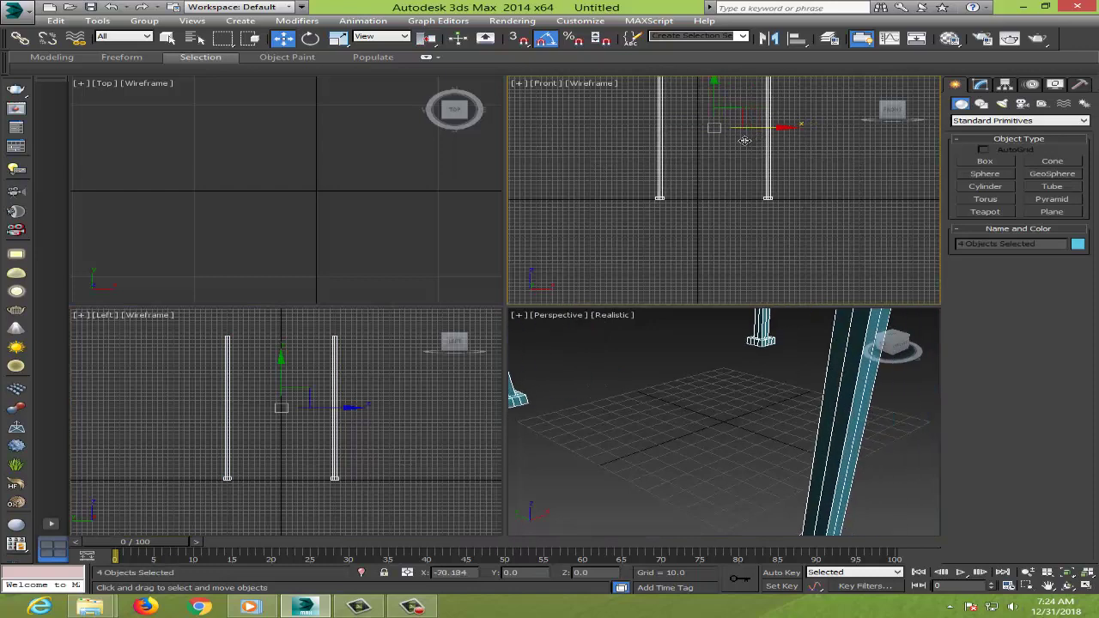
{"action": "left_click", "coordinate": [831, 277]}
Step: Zoom extents in all views and orbit the Perspective view to see all four posts
{"action": "scroll", "coordinate": [831, 277], "scroll_direction": "down", "scroll_amount": 2}
{"action": "scroll", "coordinate": [831, 278], "scroll_direction": "down", "scroll_amount": 2}
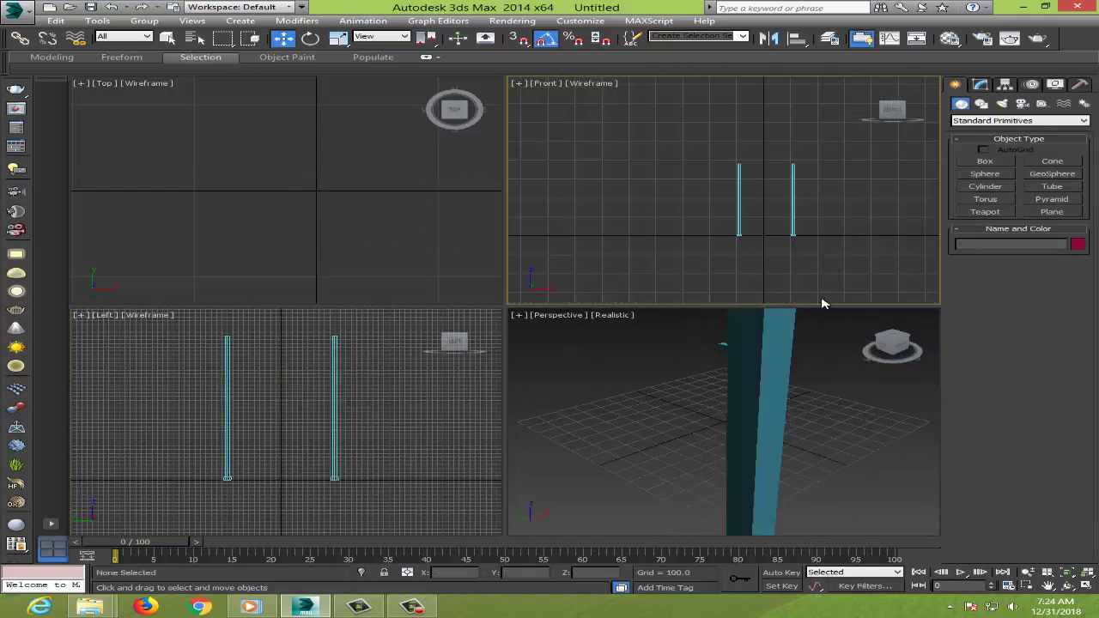
{"action": "left_click", "coordinate": [1088, 574]}
{"action": "left_click", "coordinate": [1068, 585]}
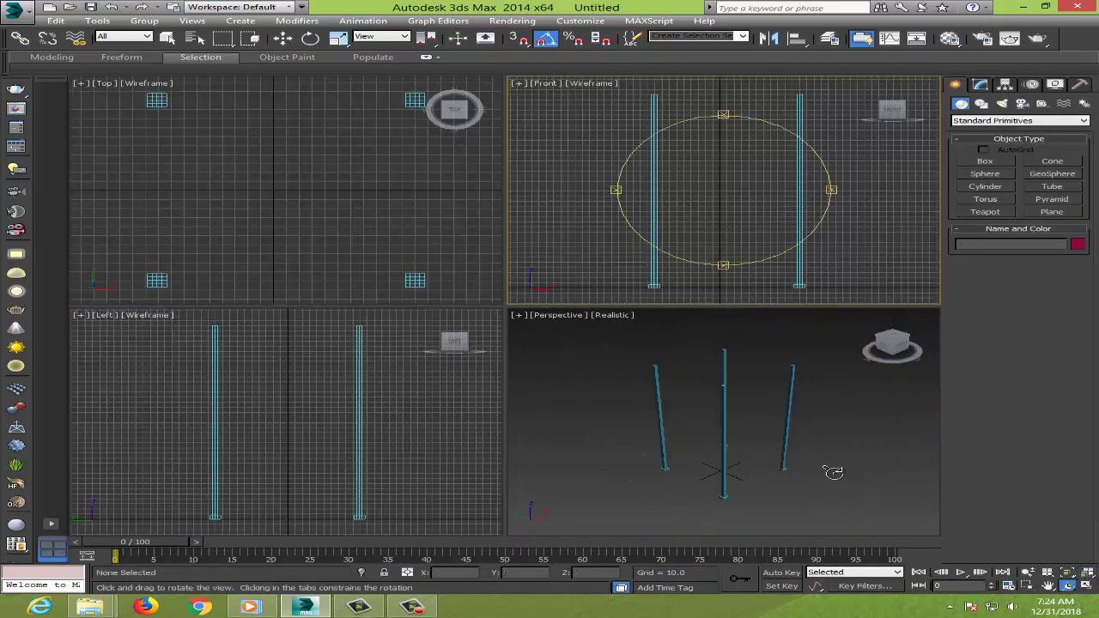
{"action": "mouse_move", "coordinate": [748, 456]}
{"action": "left_mouse_down"}
{"action": "mouse_move", "coordinate": [891, 390]}
{"action": "mouse_move", "coordinate": [729, 358]}
{"action": "mouse_move", "coordinate": [724, 432]}
{"action": "mouse_move", "coordinate": [802, 439]}
{"action": "left_mouse_up"}
{"action": "key", "text": "w"}
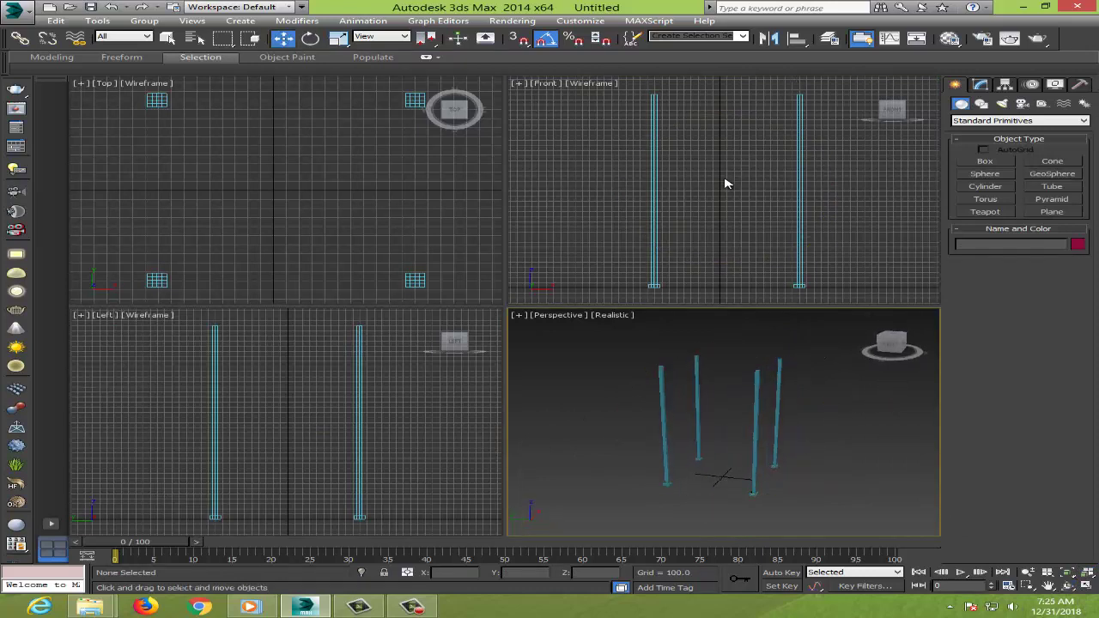
{"action": "left_click", "coordinate": [725, 183]}
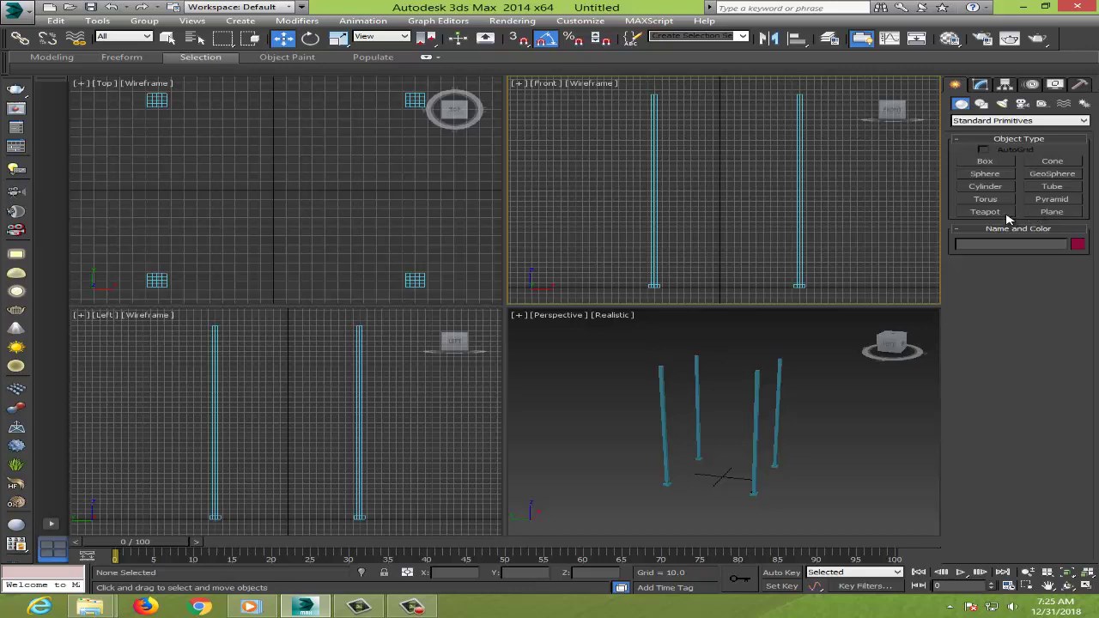
Step: Draw a thin crossbar box, Box005, about 199 units wide, and move it to the front posts
{"action": "left_click", "coordinate": [984, 160]}
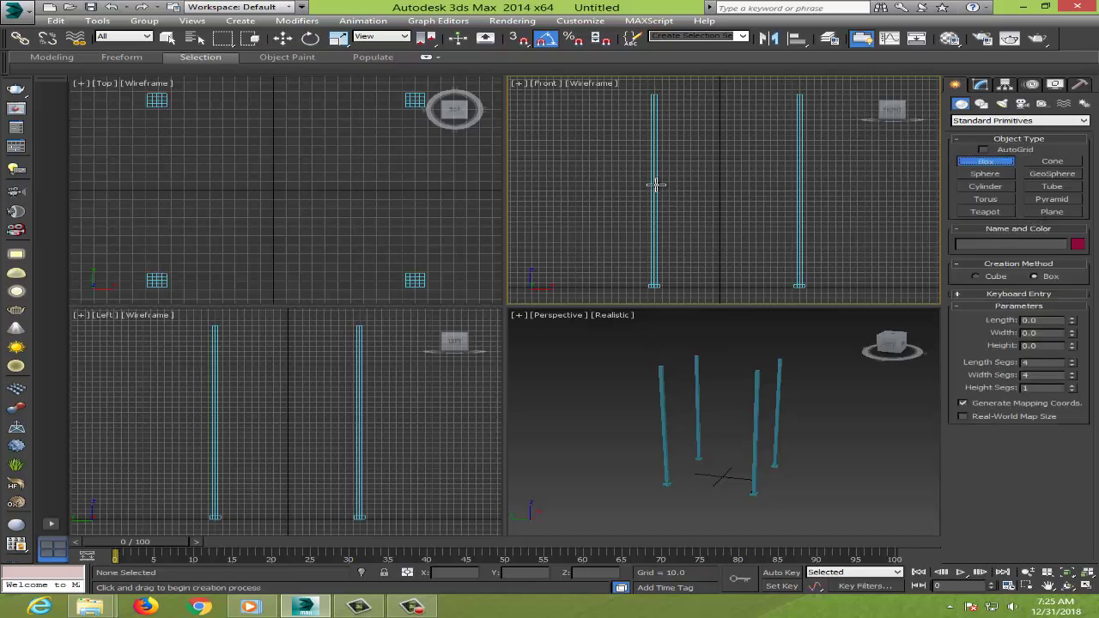
{"action": "left_click_drag", "start_coordinate": [654, 183], "coordinate": [798, 183]}
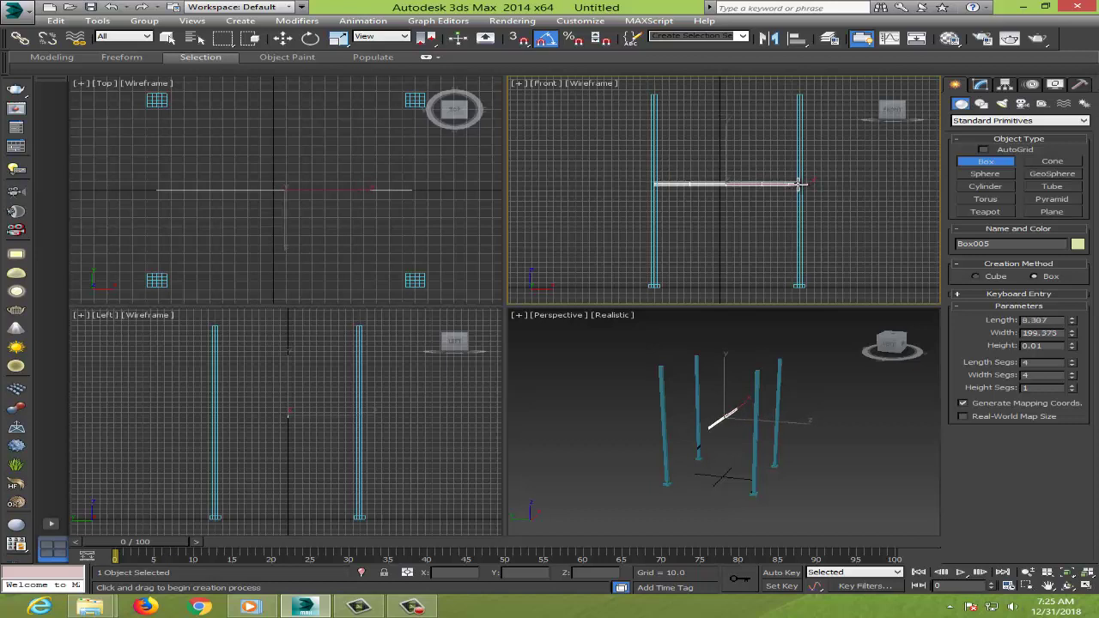
{"action": "left_click", "coordinate": [753, 182]}
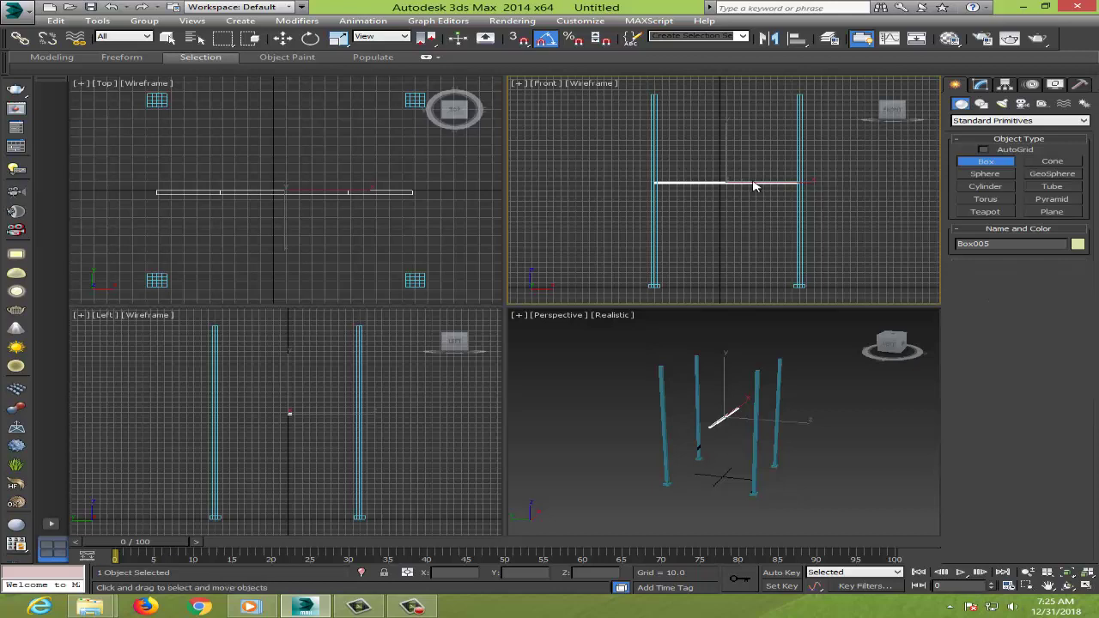
{"action": "key", "text": "w"}
{"action": "right_click", "coordinate": [232, 229]}
{"action": "left_click_drag", "start_coordinate": [285, 157], "coordinate": [284, 247]}
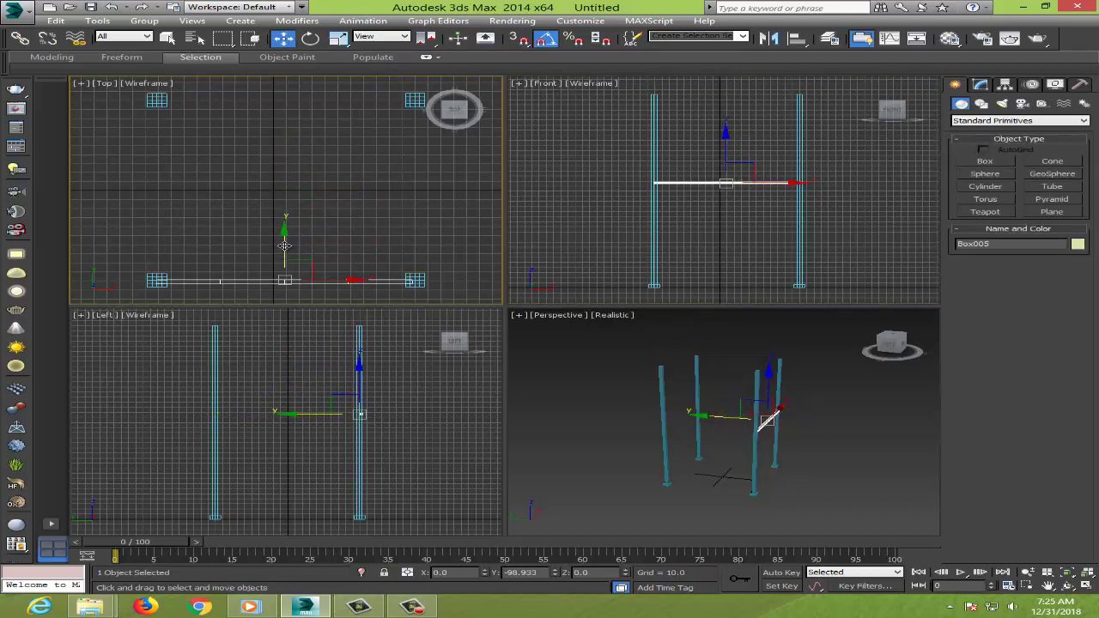
{"action": "right_click", "coordinate": [748, 237]}
{"action": "left_click", "coordinate": [751, 226]}
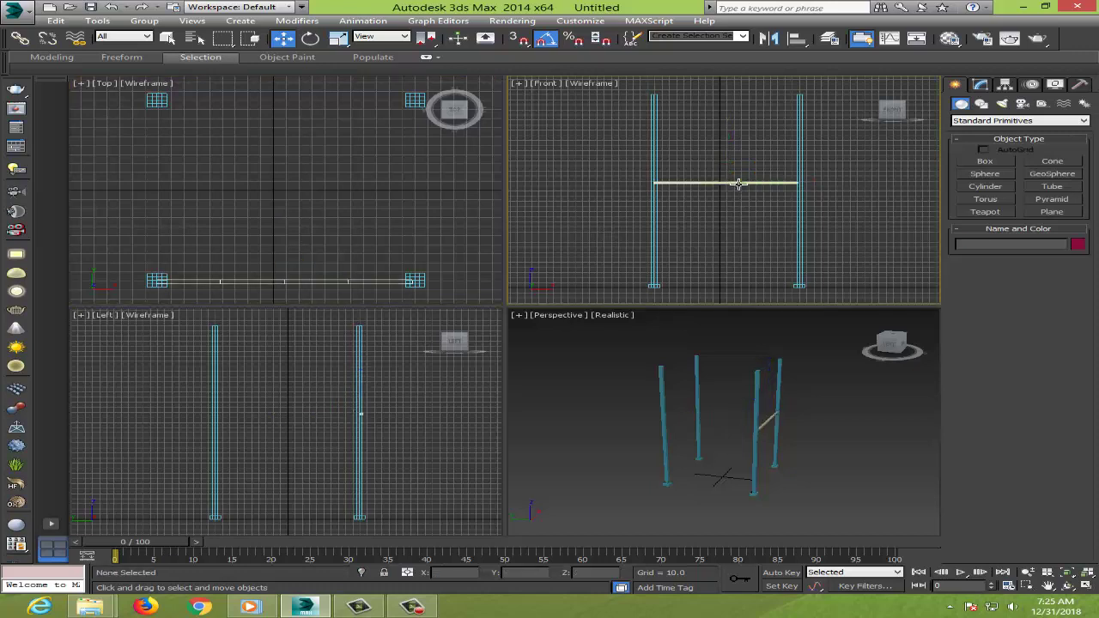
{"action": "left_click", "coordinate": [739, 184]}
Step: Make a 90°-rotated copy of the crossbar and slide it to the side posts
{"action": "key", "text": "e"}
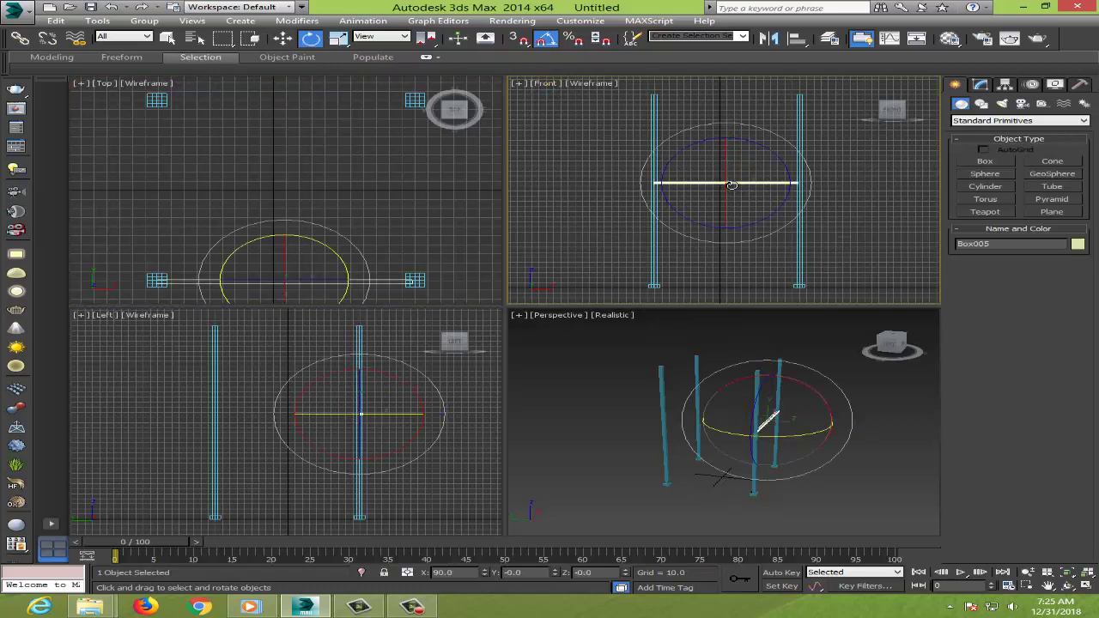
{"action": "left_click_drag", "start_coordinate": [746, 188], "coordinate": [745, 188], "text": "shift"}
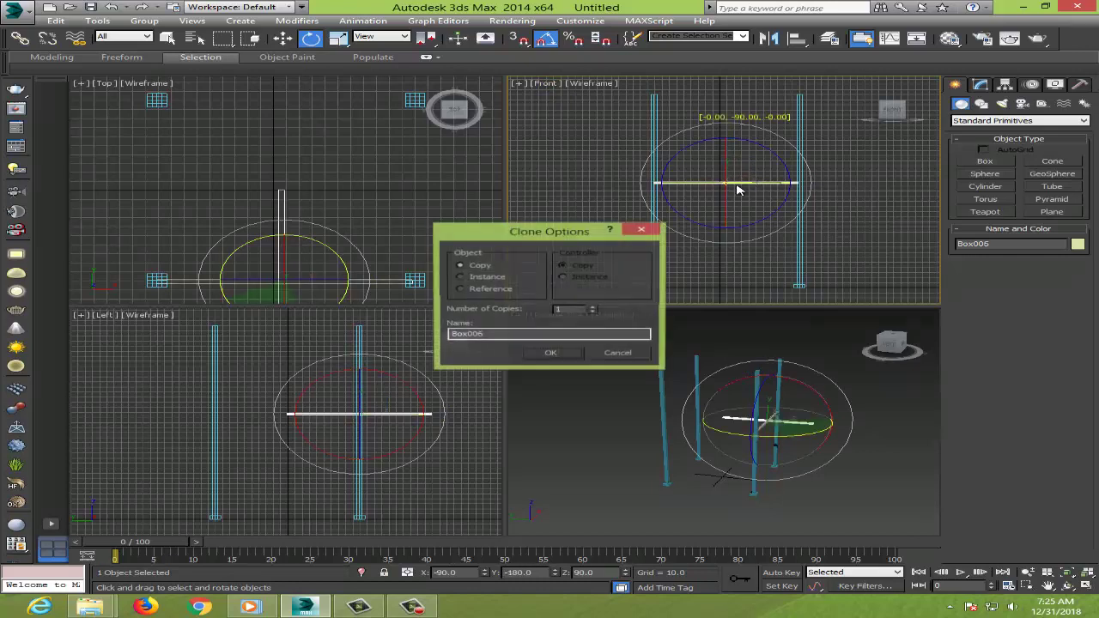
{"action": "left_click", "coordinate": [552, 355]}
{"action": "key", "text": "w"}
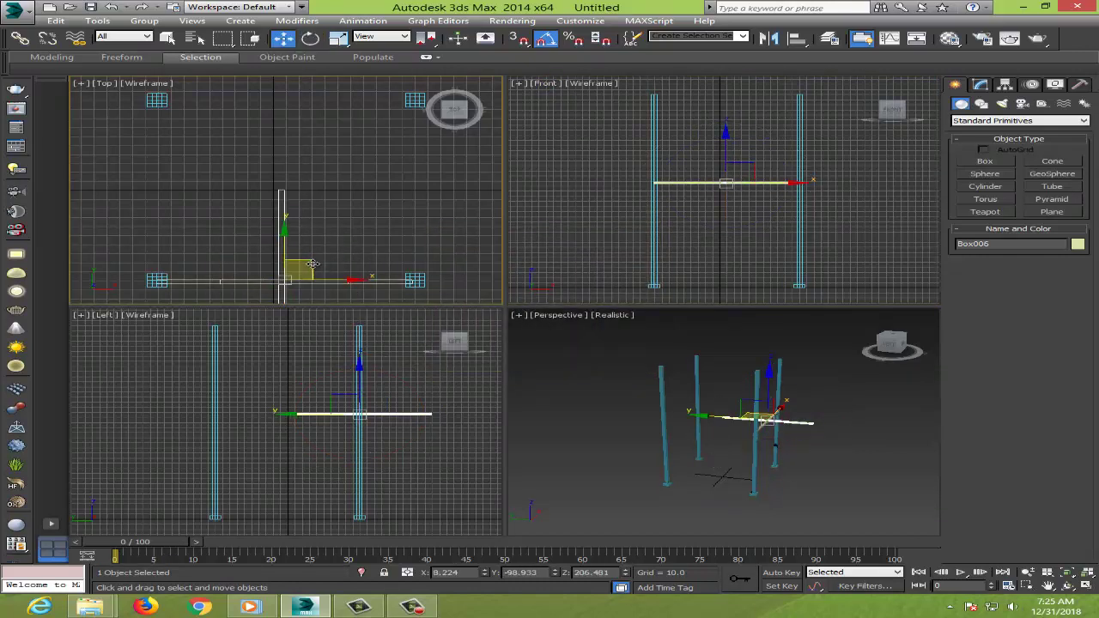
{"action": "mouse_move", "coordinate": [310, 266]}
{"action": "left_mouse_down"}
{"action": "mouse_move", "coordinate": [447, 175]}
{"action": "mouse_move", "coordinate": [212, 210]}
{"action": "left_mouse_up"}
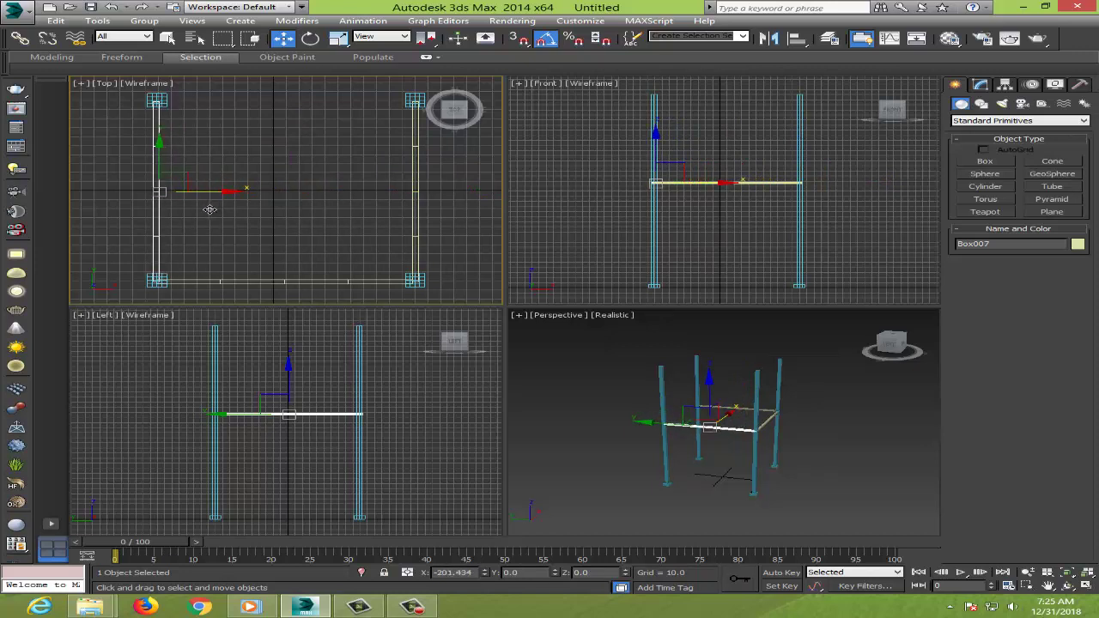
Step: Copy the side bar and the front beam to close the square, ending with Box008
{"action": "left_click_drag", "start_coordinate": [211, 210], "coordinate": [210, 212], "text": "shift"}
{"action": "left_click", "coordinate": [547, 351]}
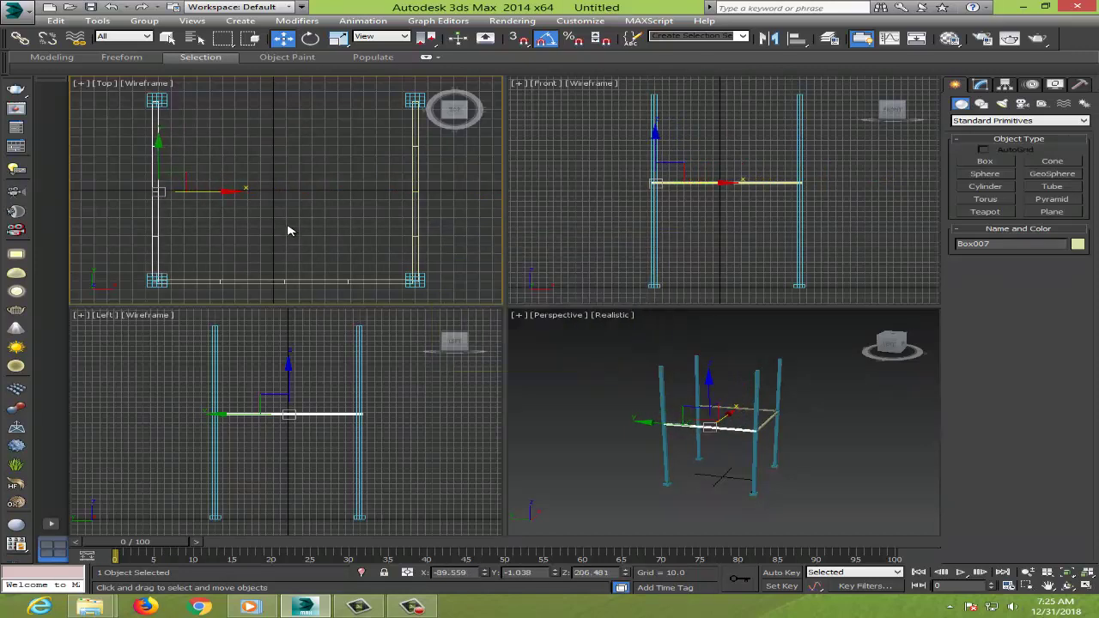
{"action": "left_click", "coordinate": [288, 286]}
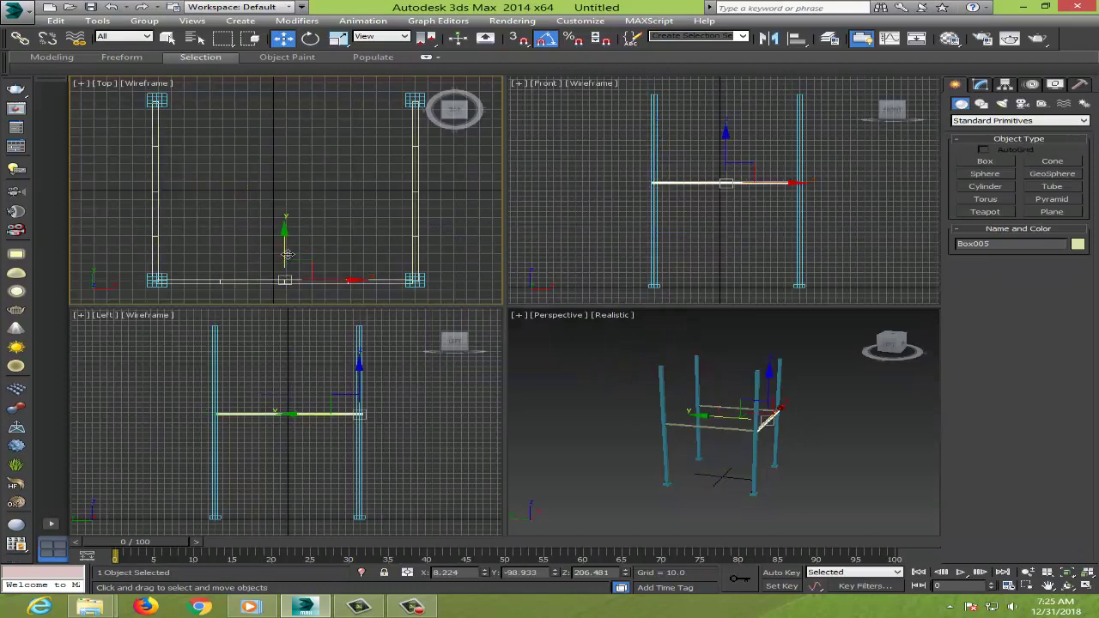
{"action": "left_click_drag", "start_coordinate": [288, 255], "coordinate": [306, 64]}
{"action": "key", "text": "ctrl+z"}
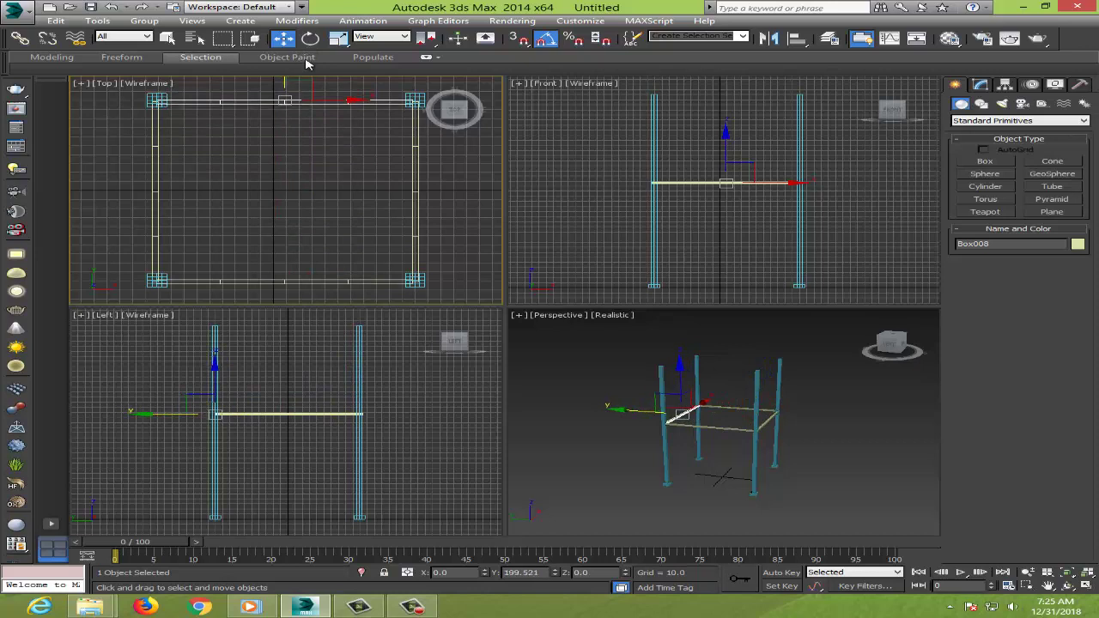
{"action": "left_click", "coordinate": [552, 352]}
{"action": "left_click", "coordinate": [866, 485]}
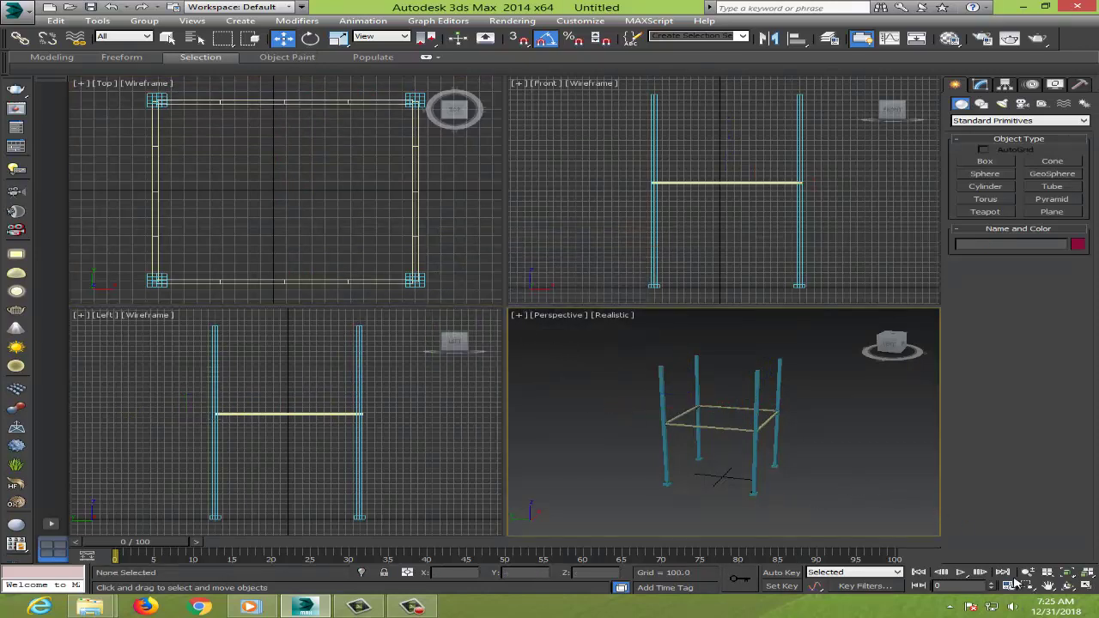
{"action": "left_click", "coordinate": [1077, 585]}
Step: Draw a four-point Line spline forming an X brace between the front posts below the crossbar
{"action": "right_click", "coordinate": [865, 245]}
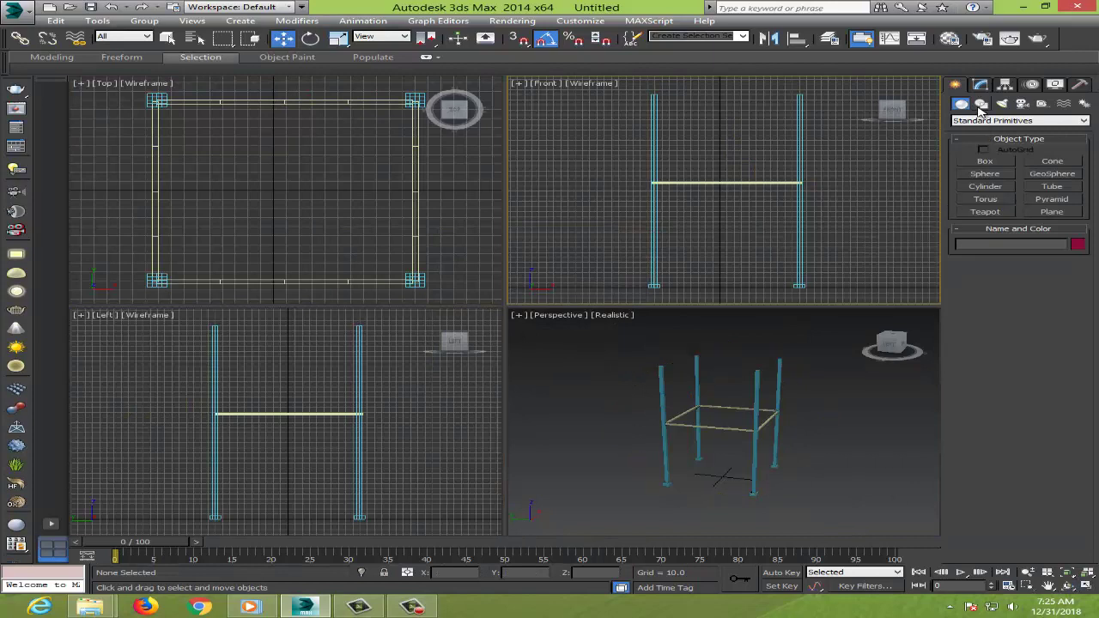
{"action": "left_click", "coordinate": [982, 104]}
{"action": "left_click", "coordinate": [986, 171]}
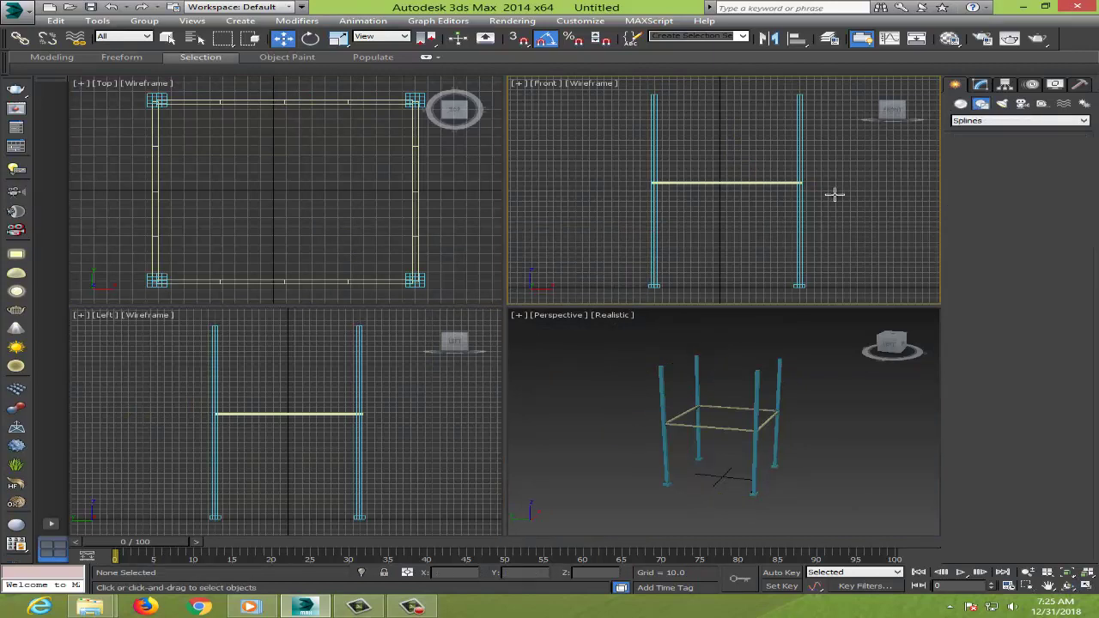
{"action": "left_click", "coordinate": [654, 186]}
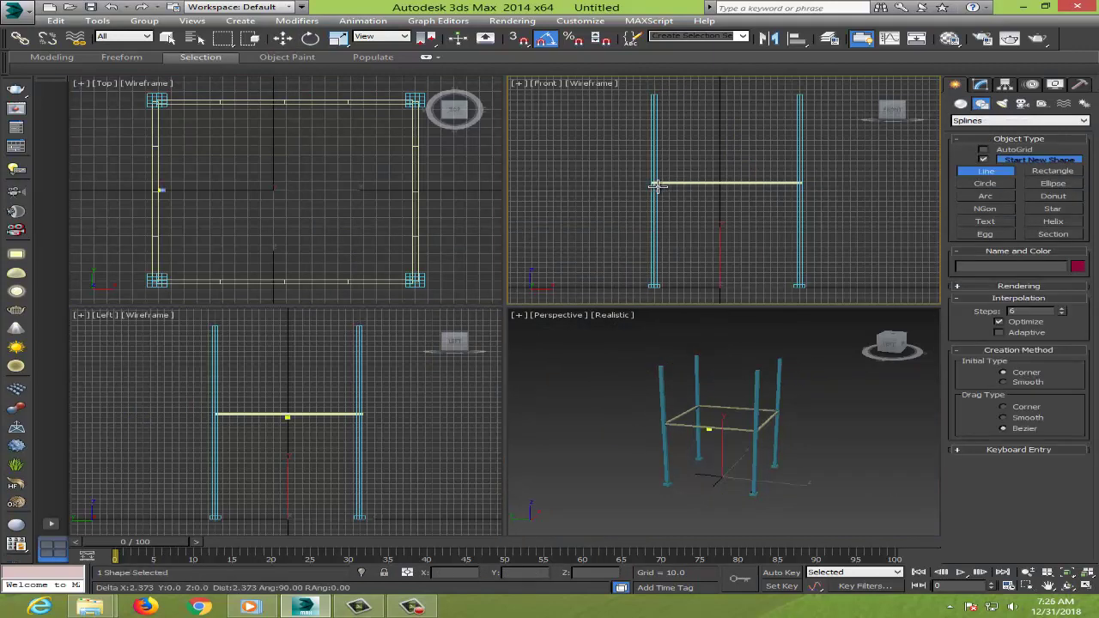
{"action": "left_click", "coordinate": [798, 280]}
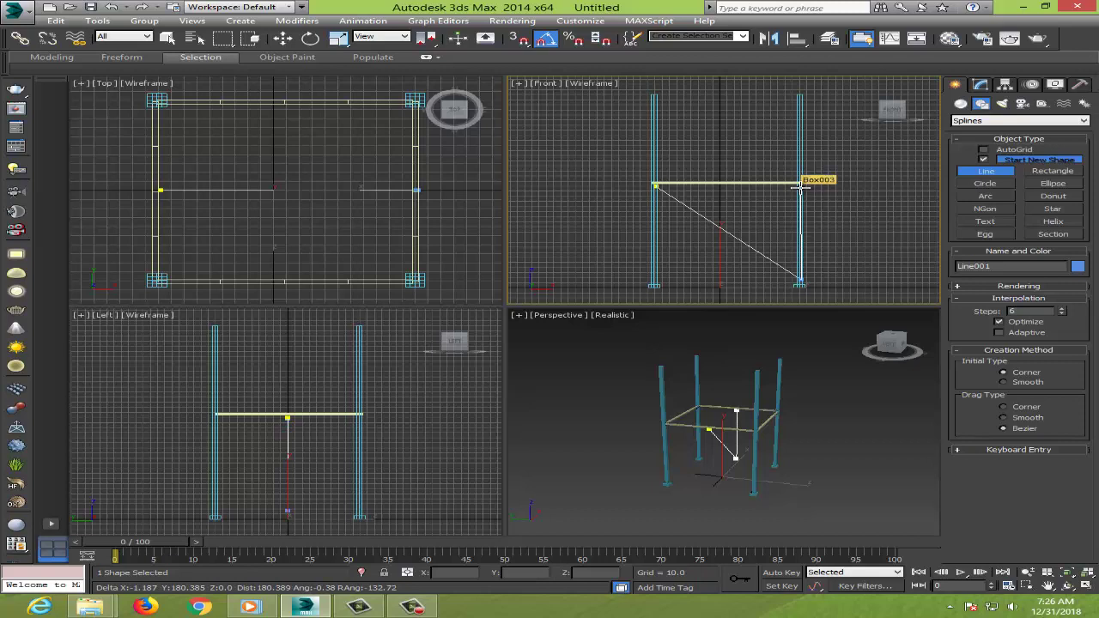
{"action": "left_click", "coordinate": [799, 186]}
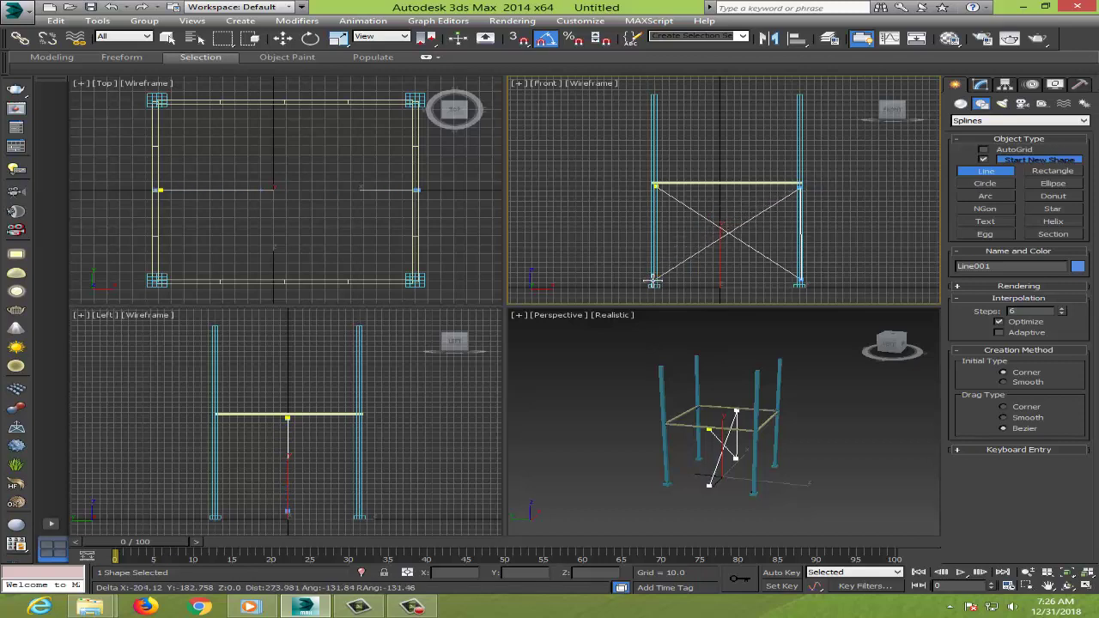
{"action": "left_click", "coordinate": [655, 282]}
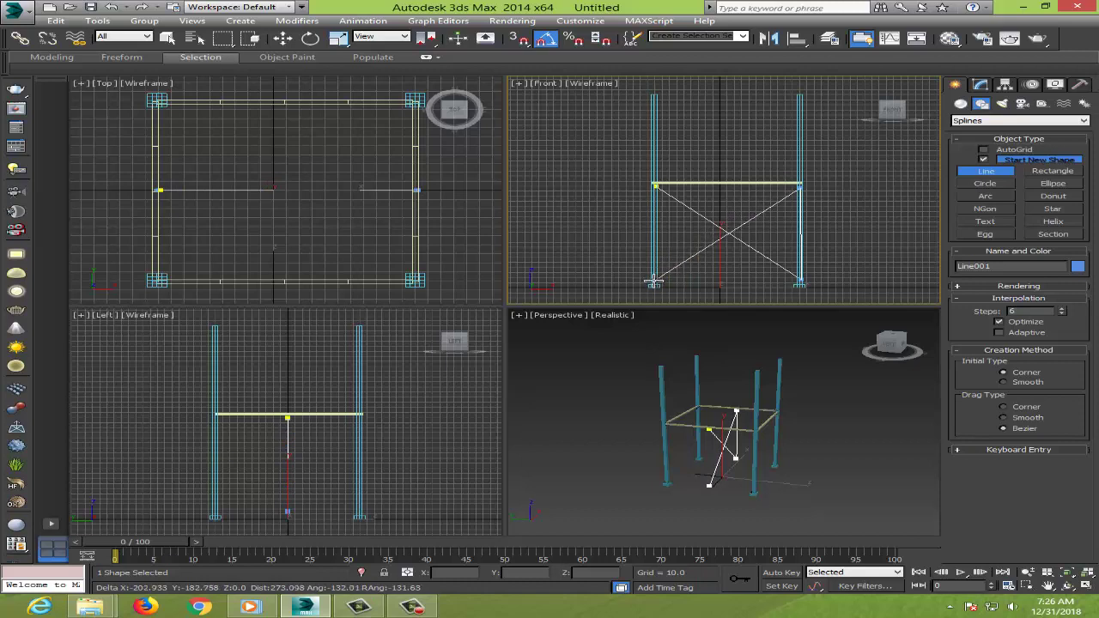
{"action": "right_click", "coordinate": [823, 229]}
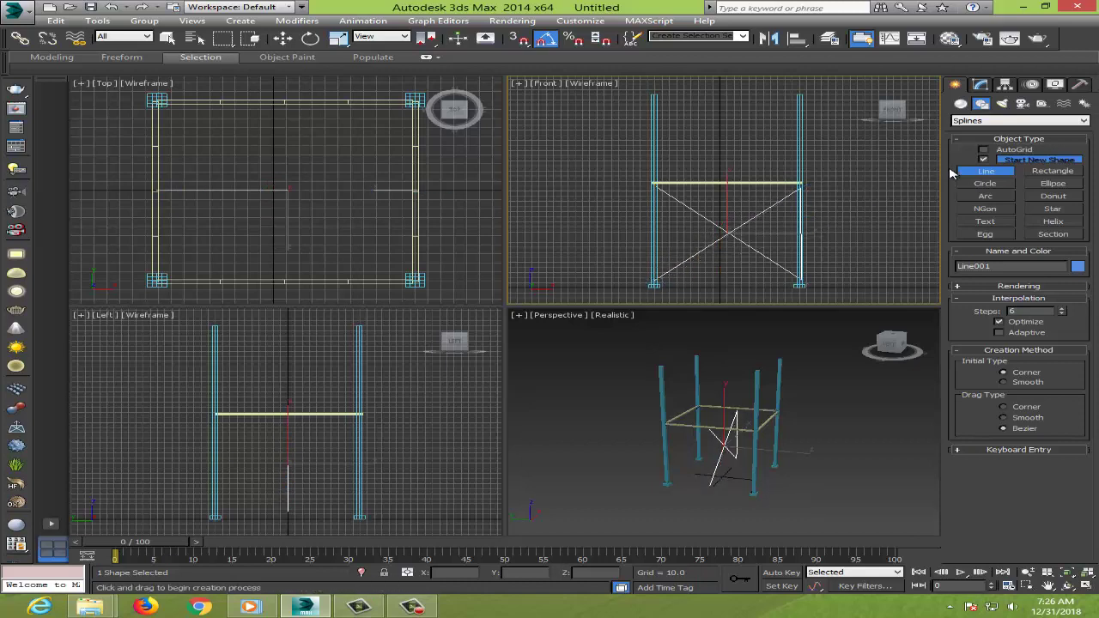
Step: Render Line001 as a 4.94 × 2.0 rectangular bar in renderer and viewport, then shift it frontward
{"action": "left_click", "coordinate": [984, 86]}
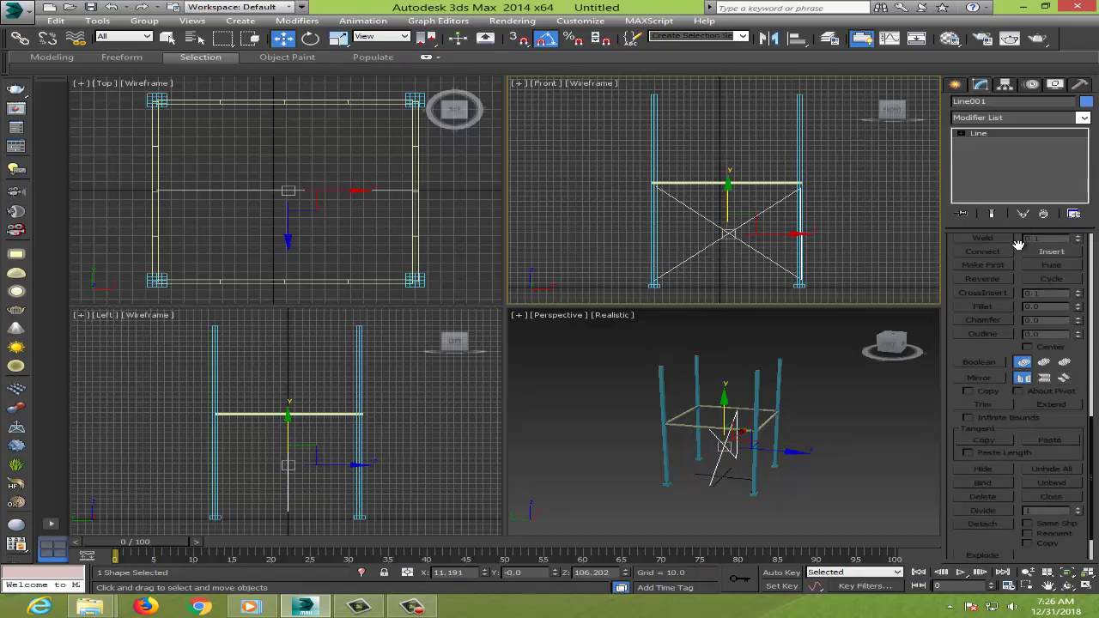
{"action": "scroll", "coordinate": [1017, 246], "scroll_direction": "up", "scroll_amount": 3}
{"action": "scroll", "coordinate": [1018, 246], "scroll_direction": "up", "scroll_amount": 3}
{"action": "scroll", "coordinate": [1018, 245], "scroll_direction": "up", "scroll_amount": 3}
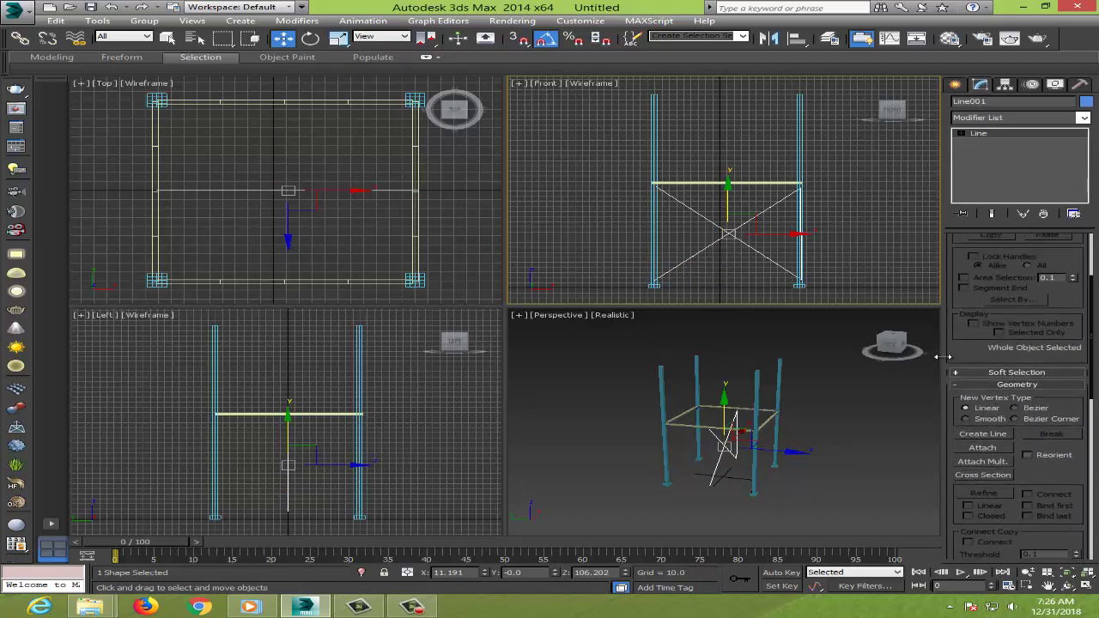
{"action": "left_click_drag", "start_coordinate": [972, 346], "coordinate": [991, 607]}
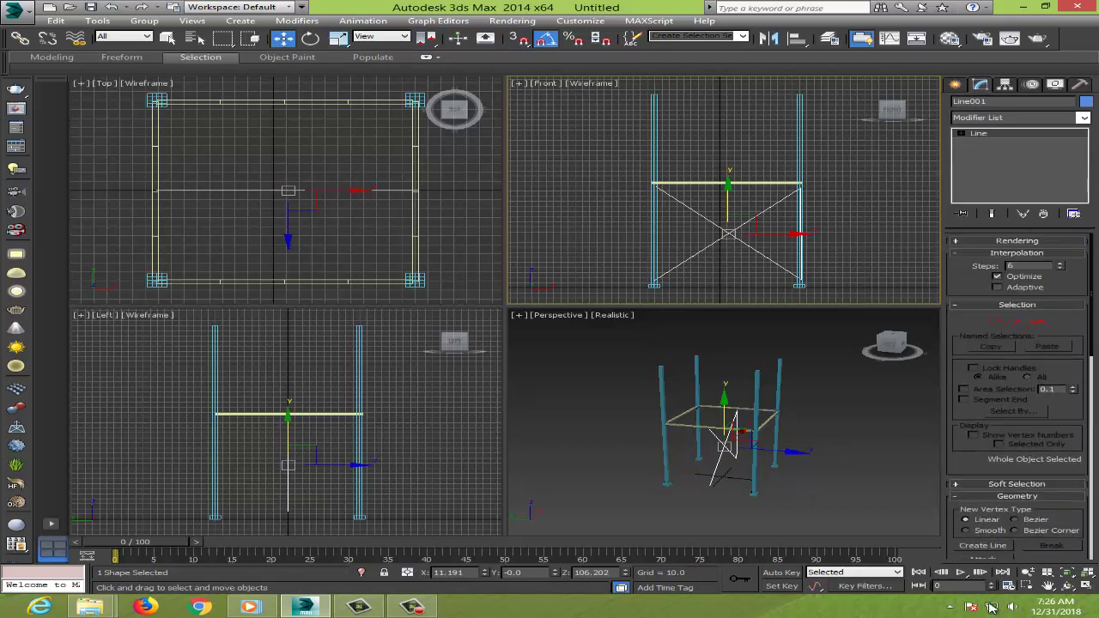
{"action": "left_click", "coordinate": [1019, 242]}
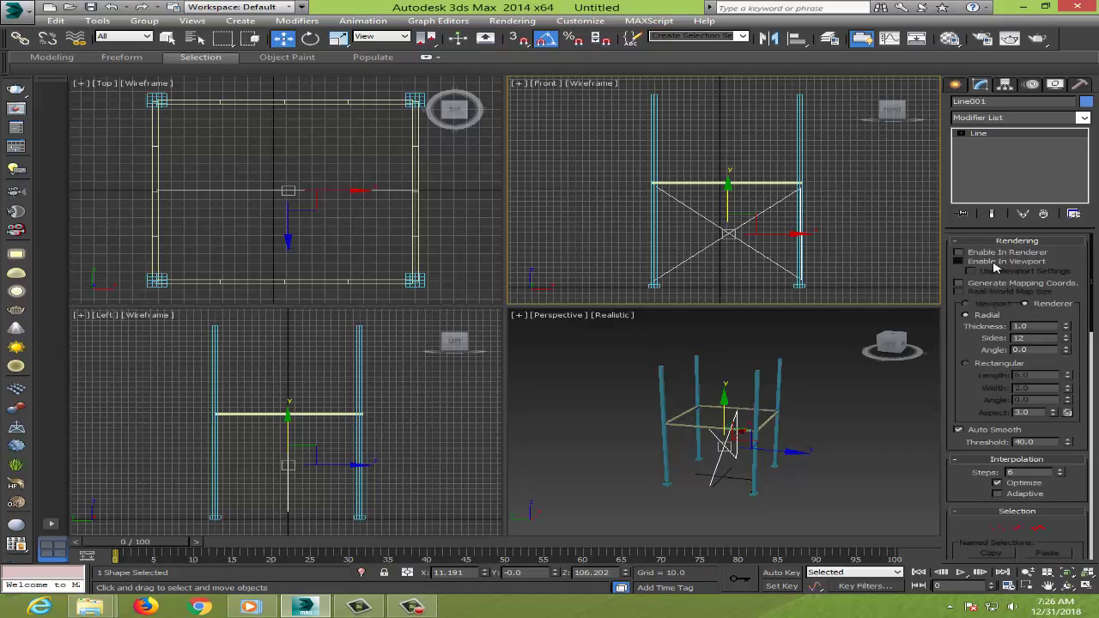
{"action": "left_click", "coordinate": [999, 261]}
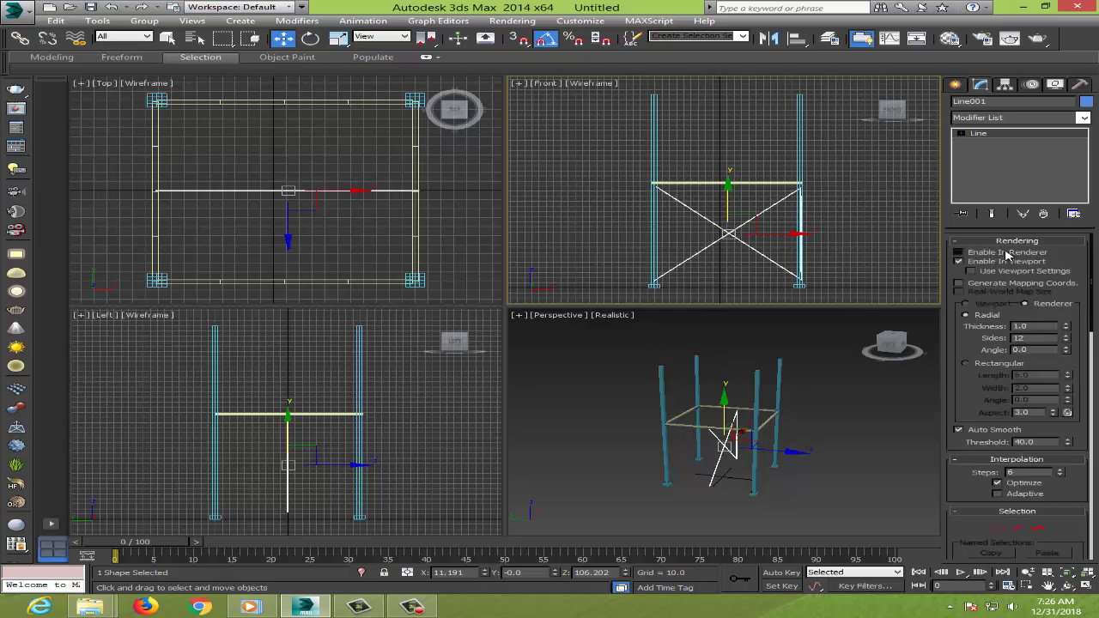
{"action": "left_click", "coordinate": [991, 365]}
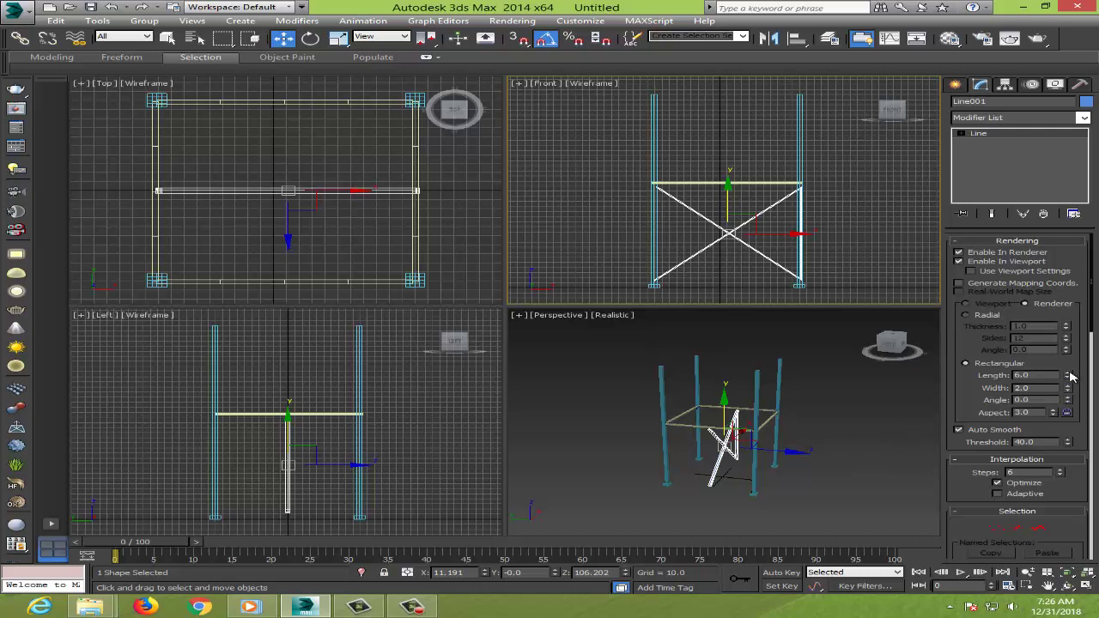
{"action": "mouse_move", "coordinate": [1069, 375]}
{"action": "left_mouse_down"}
{"action": "mouse_move", "coordinate": [1060, 324]}
{"action": "mouse_move", "coordinate": [1072, 393]}
{"action": "left_mouse_up"}
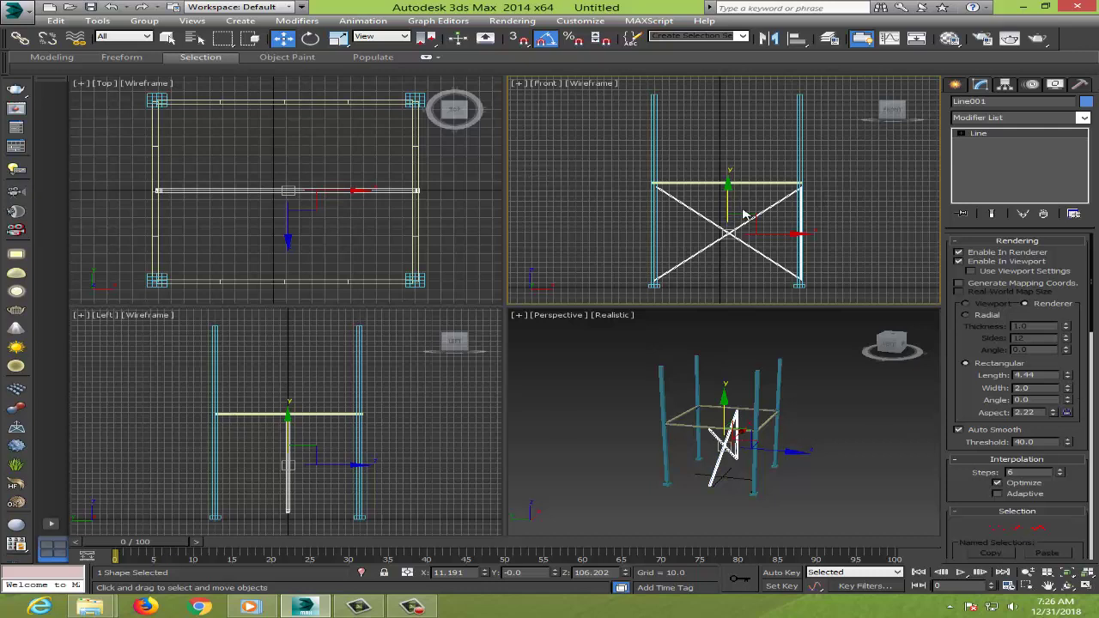
{"action": "left_click_drag", "start_coordinate": [288, 169], "coordinate": [292, 258]}
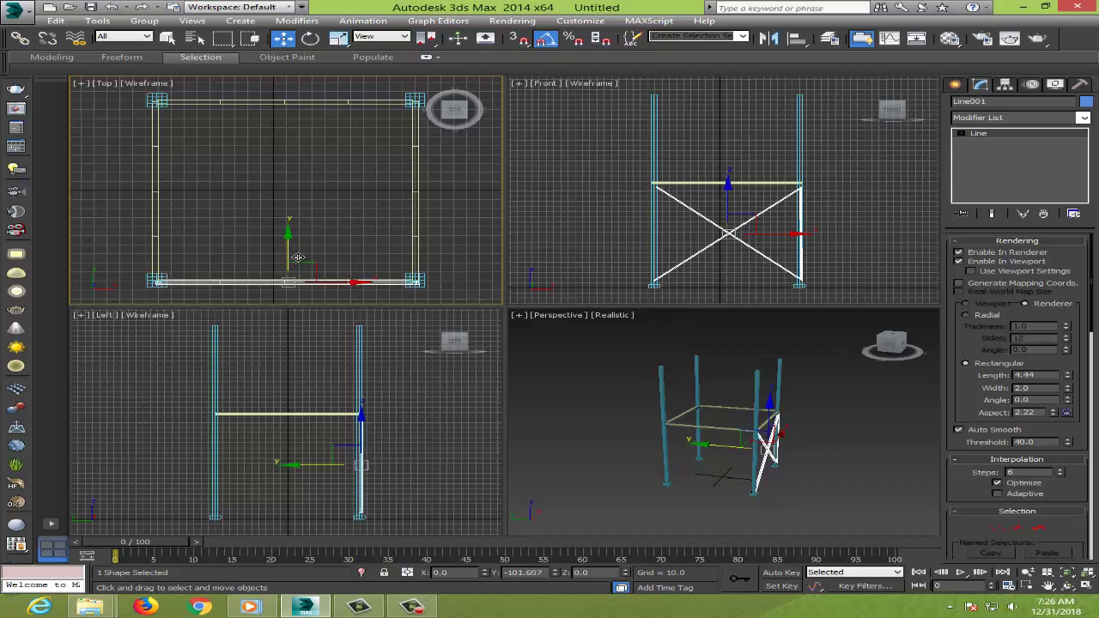
Step: Nudge the X-brace along Y into line with the front poles, then Shift-copy it to the far edge
{"action": "mouse_move", "coordinate": [807, 451]}
{"action": "middle_mouse_down", "text": "alt"}
{"action": "mouse_move", "coordinate": [658, 434]}
{"action": "mouse_move", "coordinate": [720, 468]}
{"action": "mouse_move", "coordinate": [850, 459]}
{"action": "mouse_move", "coordinate": [693, 441]}
{"action": "middle_mouse_up", "text": "alt"}
{"action": "scroll", "coordinate": [658, 435], "scroll_direction": "up", "scroll_amount": 3}
{"action": "key", "text": "w"}
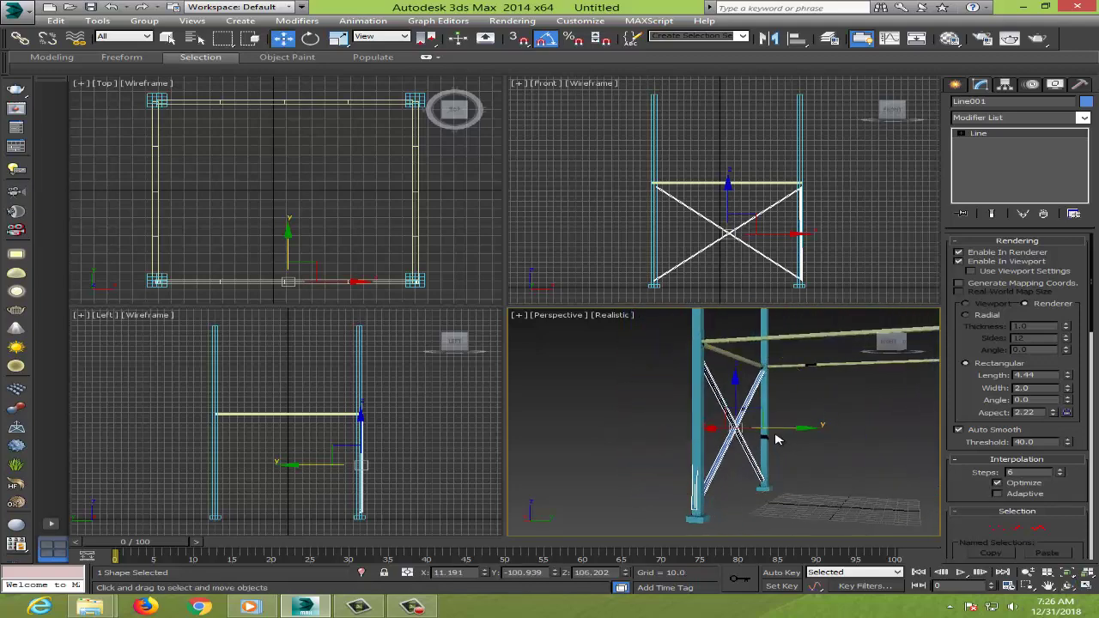
{"action": "left_click_drag", "start_coordinate": [780, 428], "coordinate": [784, 427]}
{"action": "mouse_move", "coordinate": [783, 428]}
{"action": "middle_mouse_down", "text": "alt"}
{"action": "mouse_move", "coordinate": [831, 464]}
{"action": "mouse_move", "coordinate": [790, 444]}
{"action": "mouse_move", "coordinate": [710, 468]}
{"action": "middle_mouse_up", "text": "alt"}
{"action": "key", "text": "w"}
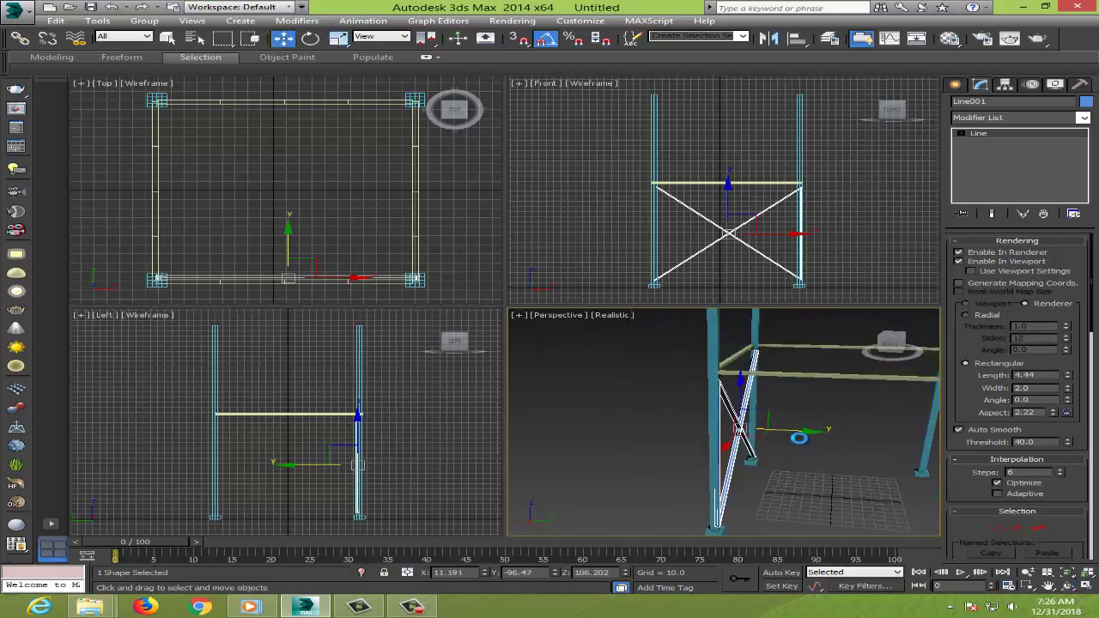
{"action": "left_click_drag", "start_coordinate": [794, 430], "coordinate": [1006, 400], "text": "shift"}
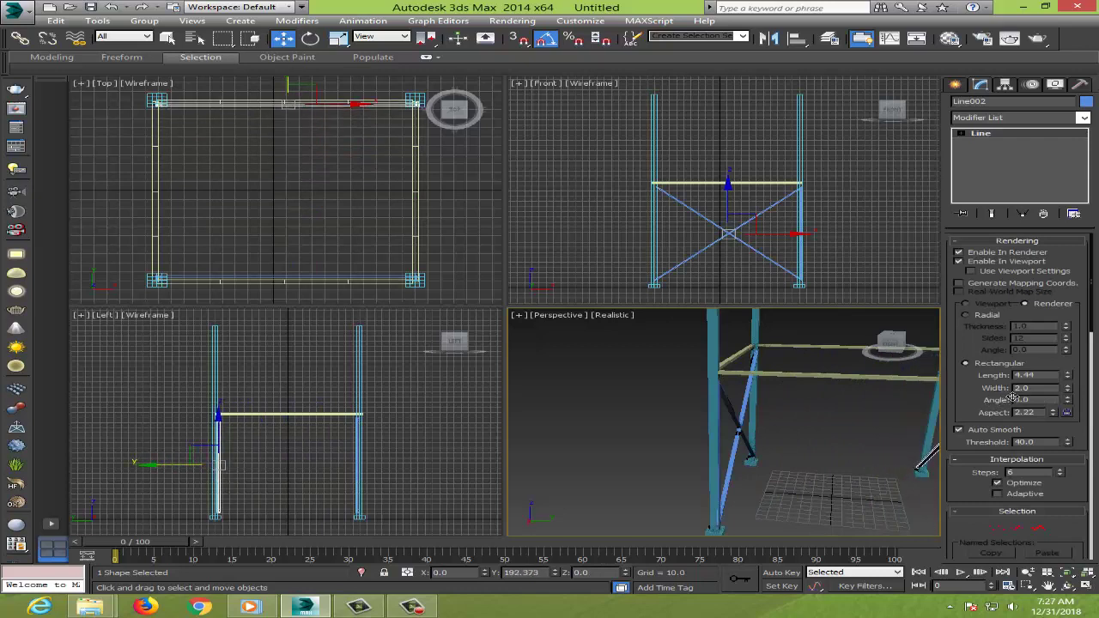
Step: Confirm the back-side brace as an independent copy (Line002), inspect it, and deselect it
{"action": "left_click_drag", "start_coordinate": [1006, 399], "coordinate": [1010, 400], "text": "shift"}
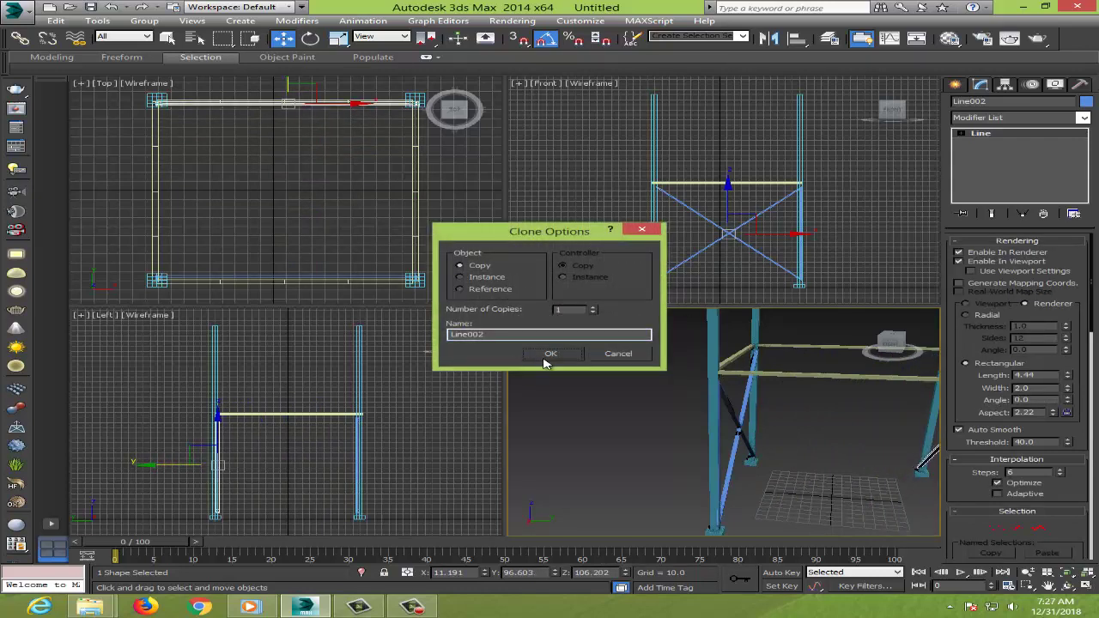
{"action": "left_click", "coordinate": [550, 353]}
{"action": "mouse_move", "coordinate": [736, 404]}
{"action": "middle_mouse_down", "text": "alt"}
{"action": "mouse_move", "coordinate": [648, 409]}
{"action": "mouse_move", "coordinate": [747, 429]}
{"action": "mouse_move", "coordinate": [941, 440]}
{"action": "middle_mouse_up", "text": "alt"}
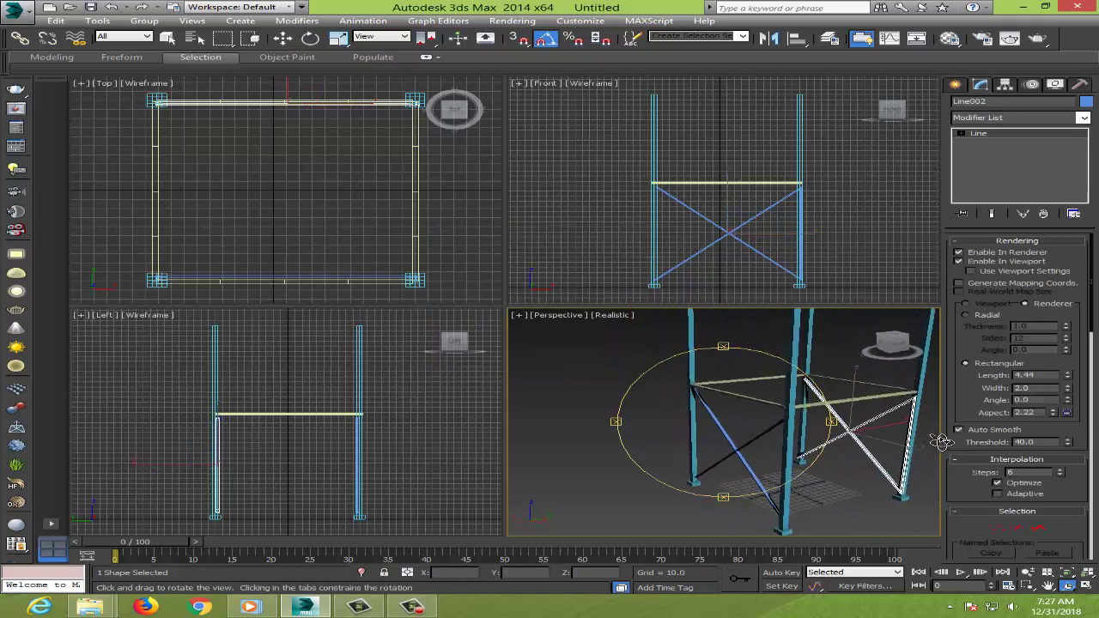
{"action": "mouse_move", "coordinate": [942, 440]}
{"action": "left_mouse_down"}
{"action": "mouse_move", "coordinate": [898, 438]}
{"action": "mouse_move", "coordinate": [915, 437]}
{"action": "left_mouse_up"}
{"action": "right_click", "coordinate": [898, 439]}
{"action": "middle_click_drag", "start_coordinate": [901, 452], "coordinate": [610, 418], "text": "alt"}
{"action": "right_click", "coordinate": [611, 418]}
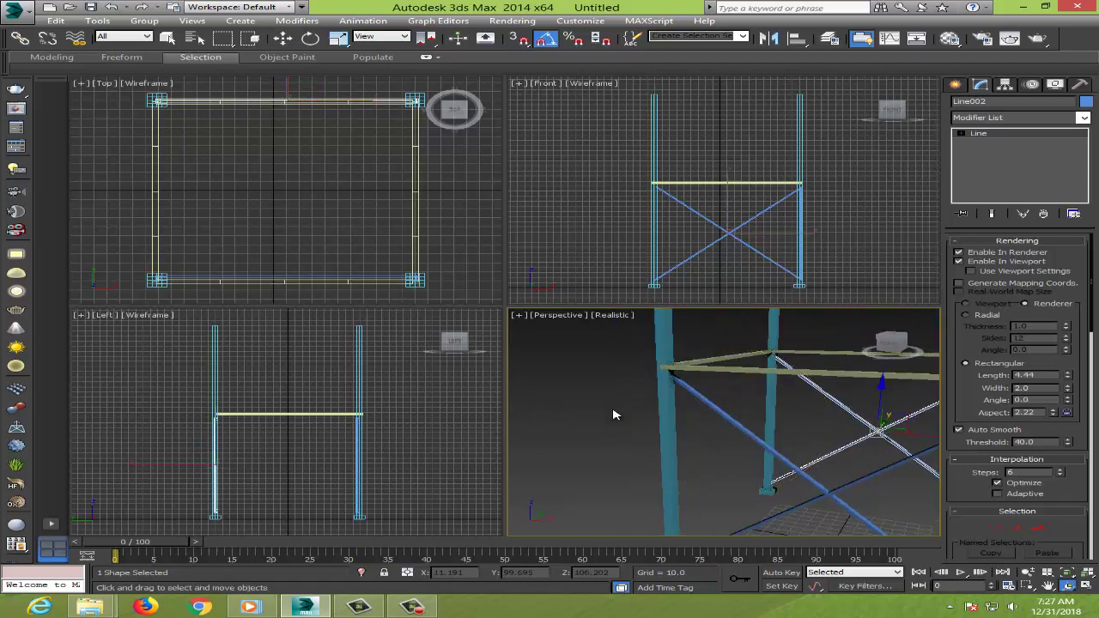
{"action": "left_click", "coordinate": [610, 413]}
Step: Zoom Extents All and orbit the Perspective view to show the whole braced frame
{"action": "scroll", "coordinate": [844, 467], "scroll_direction": "down", "scroll_amount": 3}
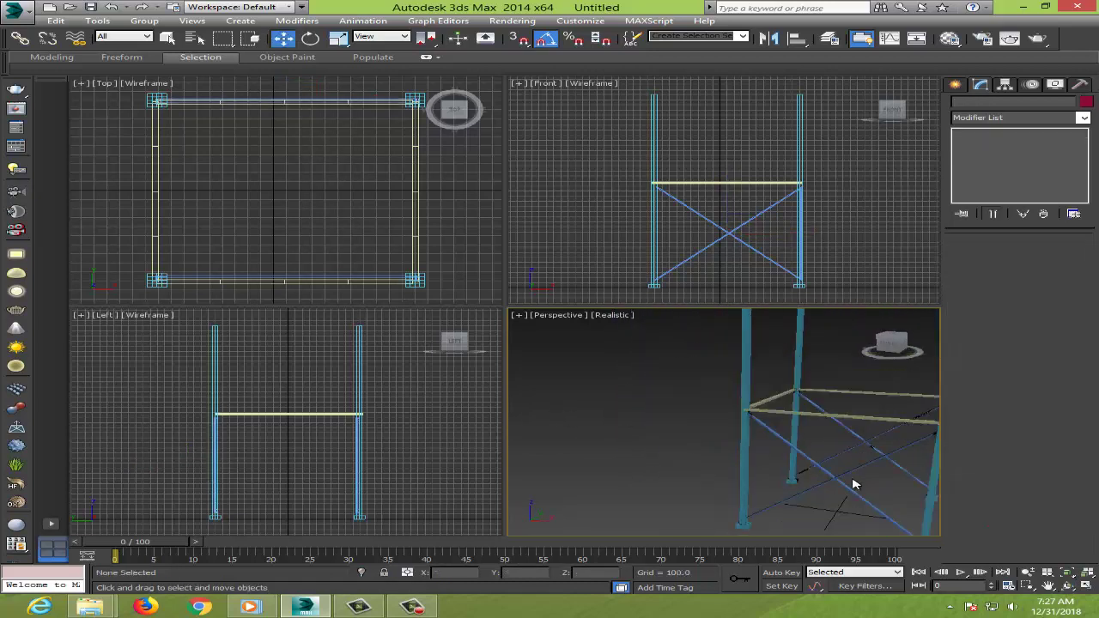
{"action": "key", "text": "ctrl+r"}
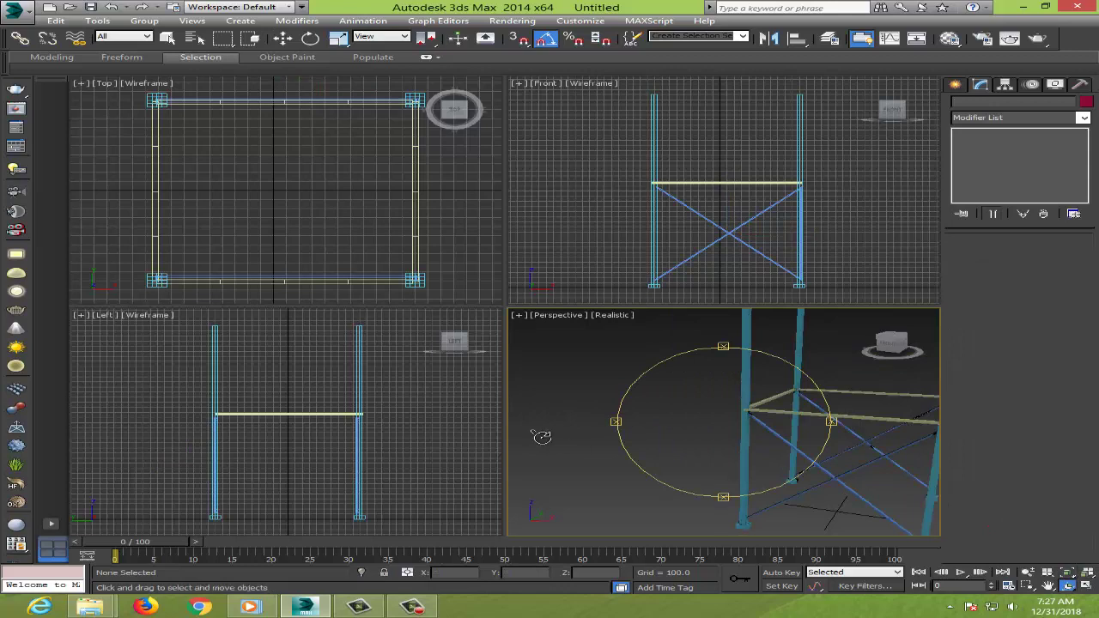
{"action": "right_click", "coordinate": [544, 435]}
{"action": "left_click", "coordinate": [1088, 572]}
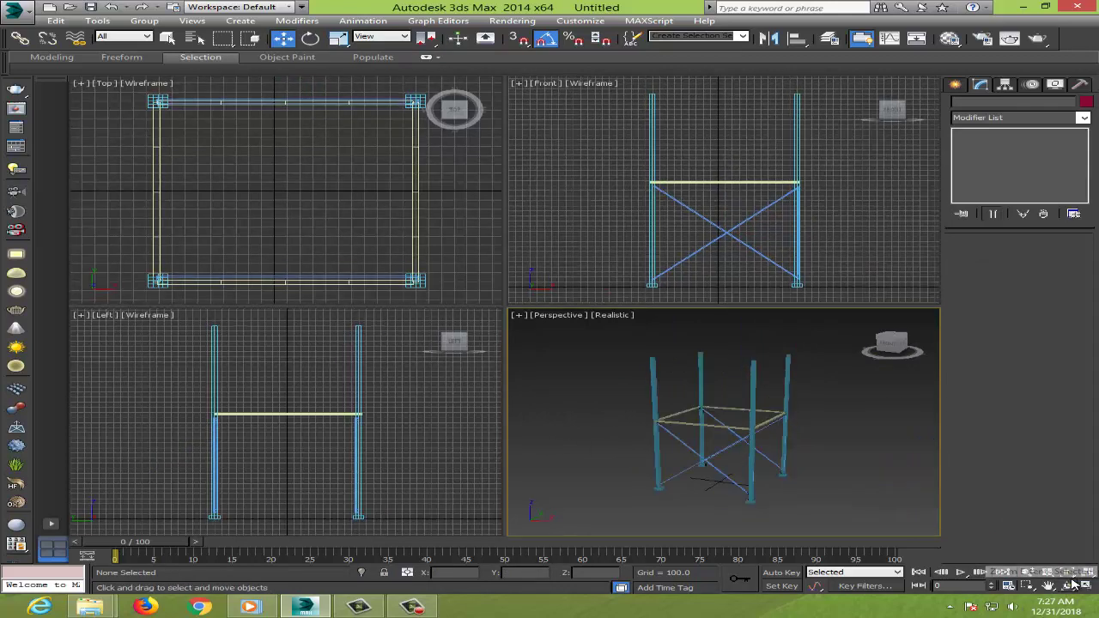
{"action": "left_click", "coordinate": [1067, 585]}
{"action": "left_click_drag", "start_coordinate": [777, 421], "coordinate": [822, 442]}
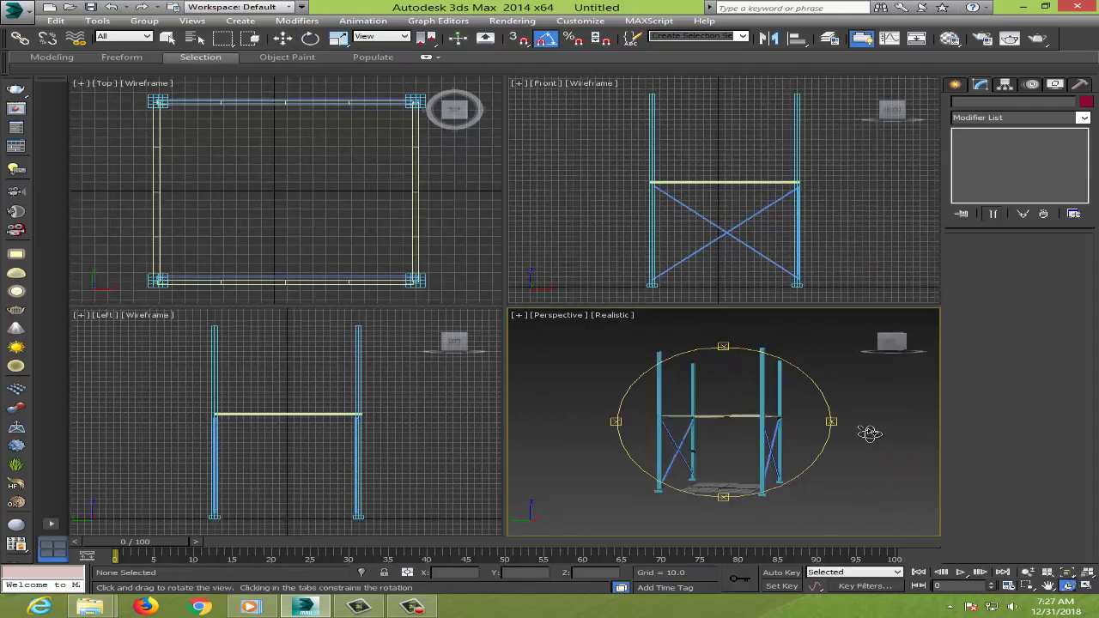
Step: Rotate-copy the front and back X-braces 90° to brace the side faces (Line003 onward)
{"action": "right_click", "coordinate": [821, 443]}
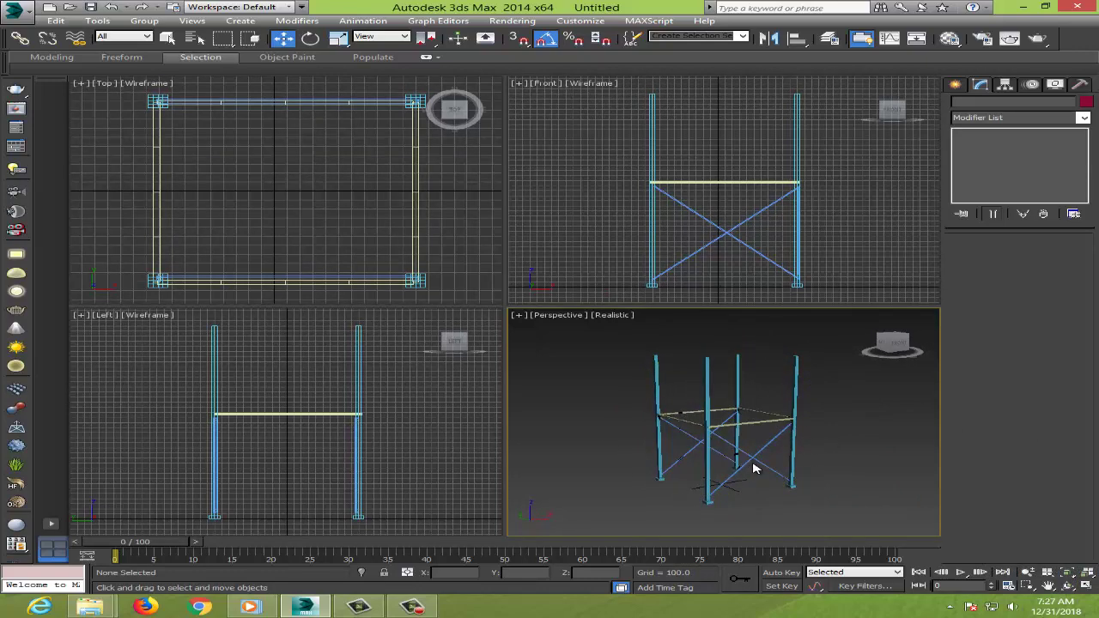
{"action": "left_click", "coordinate": [754, 467]}
{"action": "left_click", "coordinate": [688, 447], "text": "ctrl"}
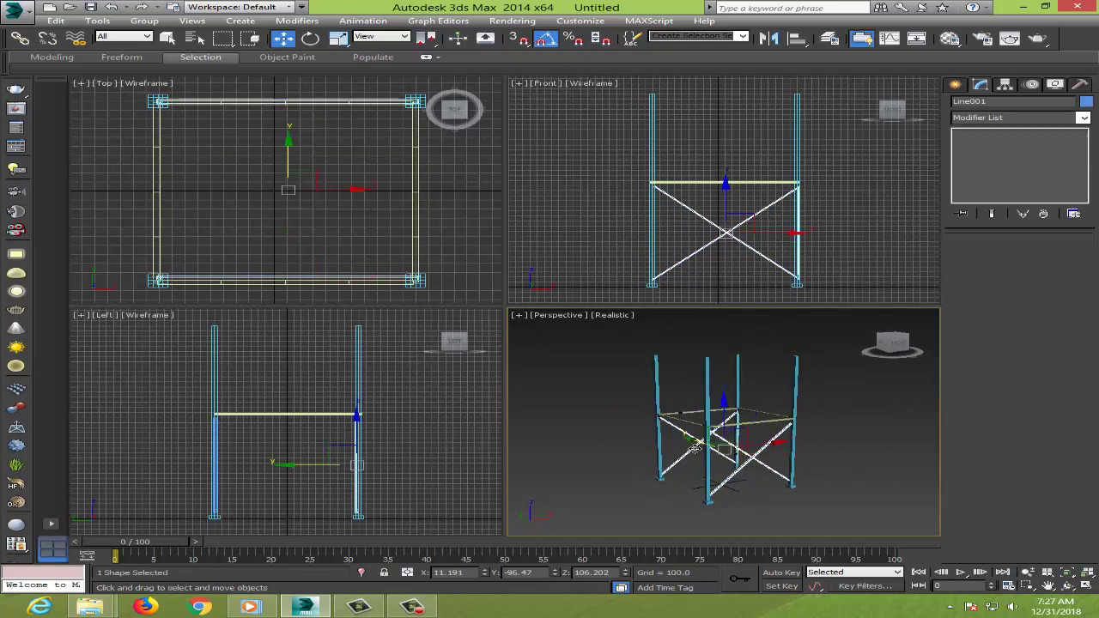
{"action": "left_click", "coordinate": [958, 86]}
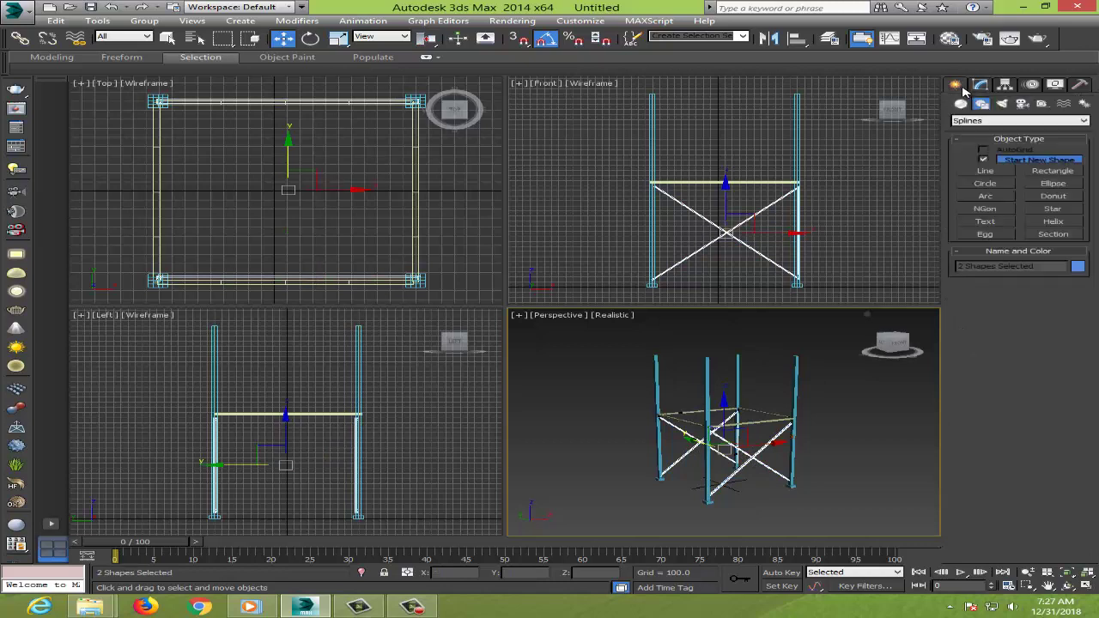
{"action": "key", "text": "e"}
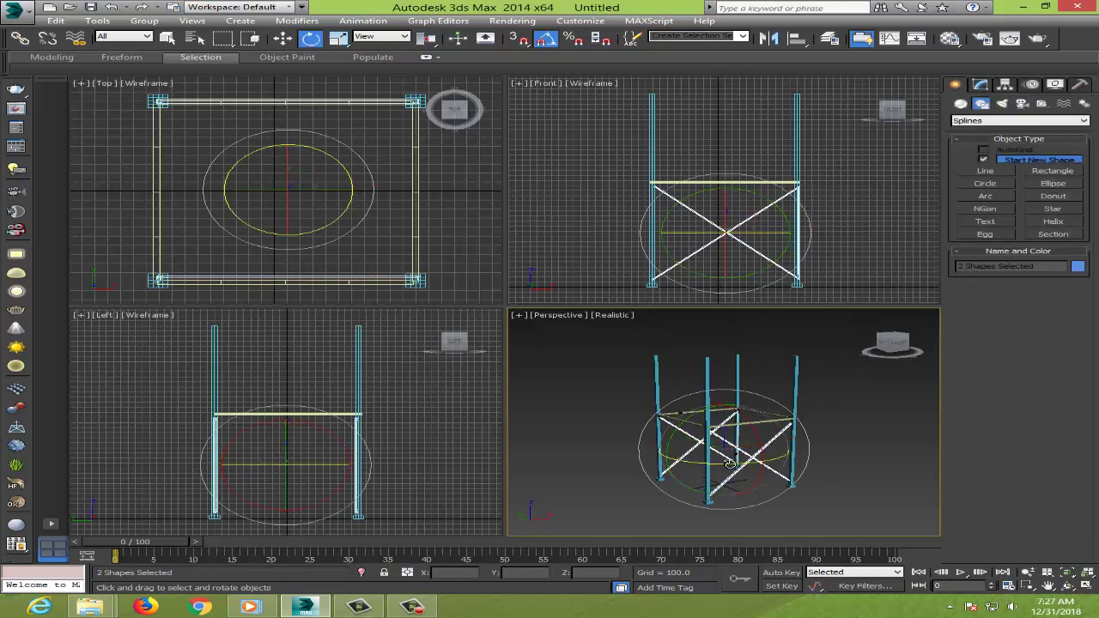
{"action": "left_click_drag", "start_coordinate": [728, 463], "coordinate": [653, 410], "text": "shift"}
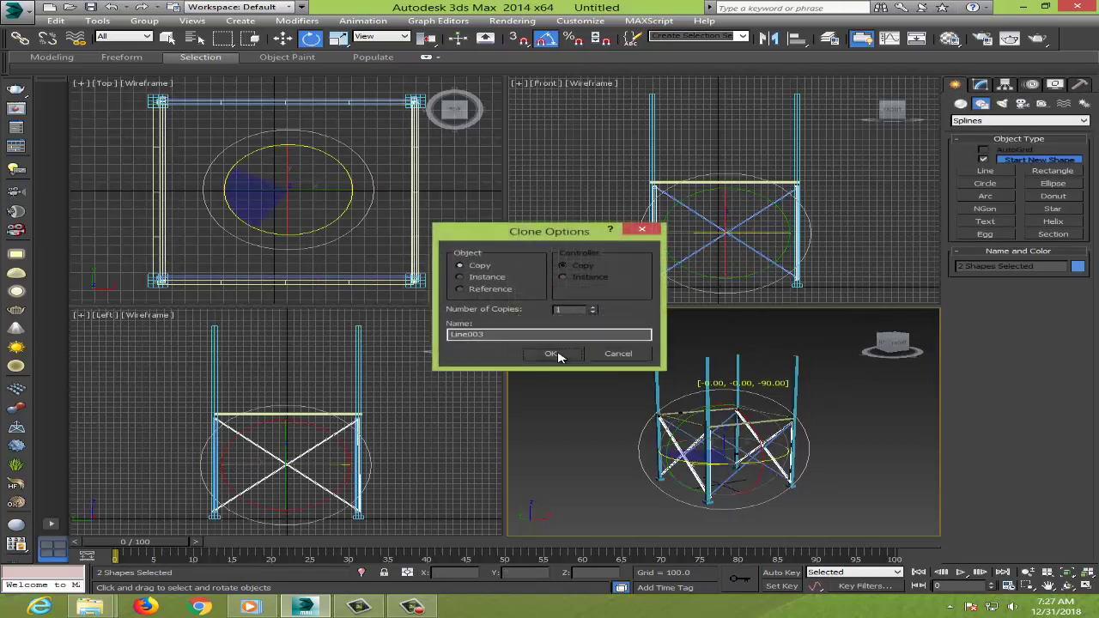
{"action": "left_click", "coordinate": [558, 355]}
{"action": "left_click", "coordinate": [863, 449]}
Step: Select the front and side cross braces in the Front and Left views (4 Shapes Selected)
{"action": "key", "text": "ctrl+r"}
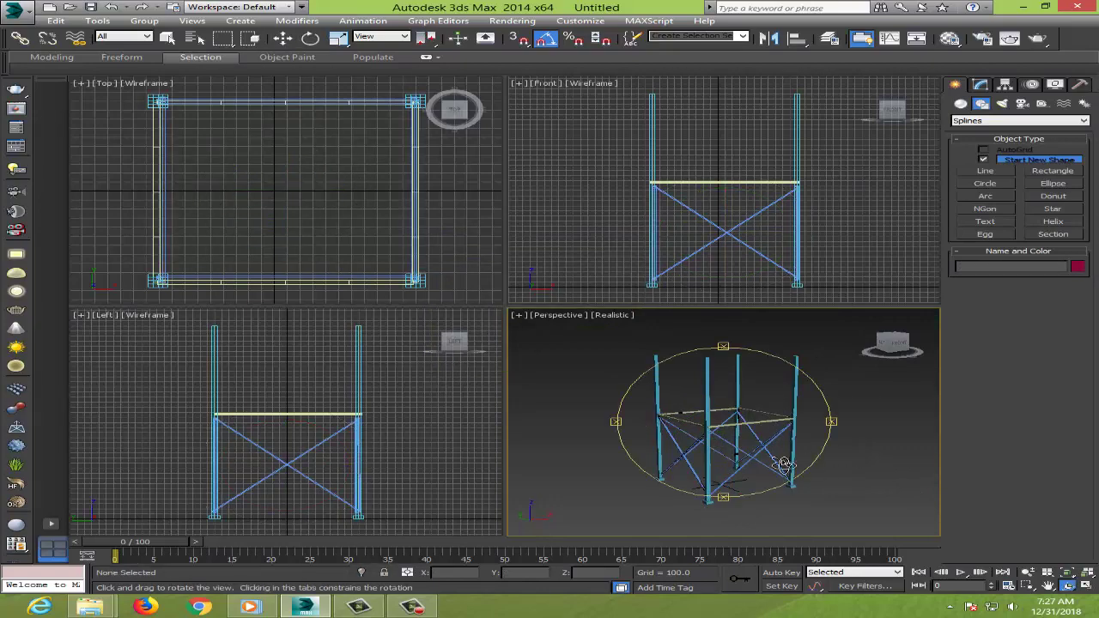
{"action": "mouse_move", "coordinate": [783, 464]}
{"action": "left_mouse_down"}
{"action": "mouse_move", "coordinate": [944, 336]}
{"action": "mouse_move", "coordinate": [1015, 455]}
{"action": "left_mouse_up"}
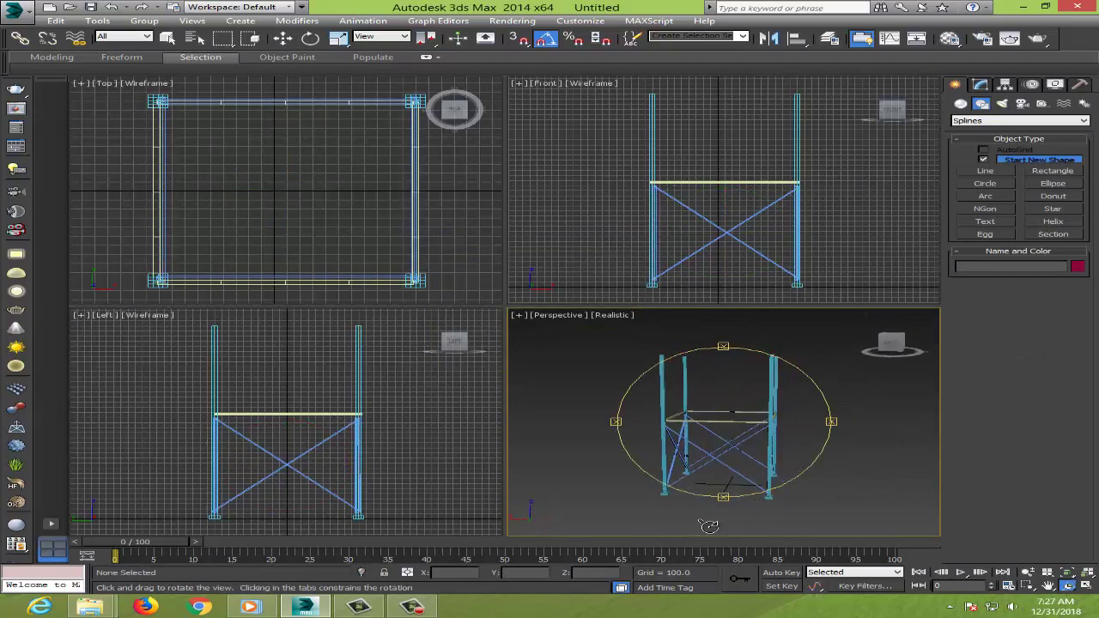
{"action": "right_click", "coordinate": [585, 224]}
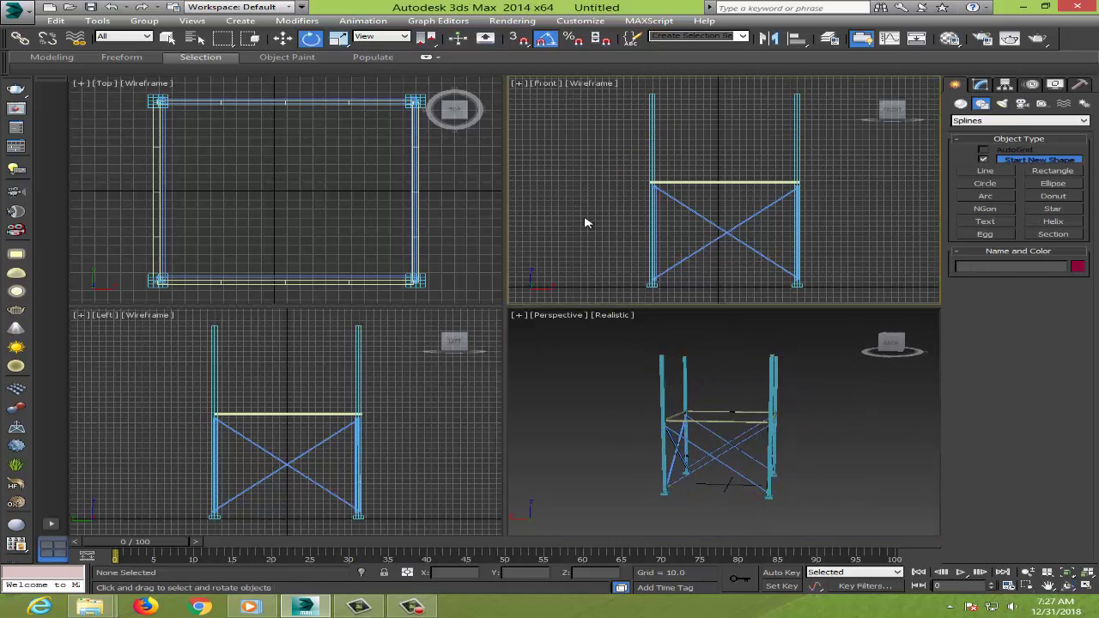
{"action": "left_click_drag", "start_coordinate": [712, 218], "coordinate": [712, 220]}
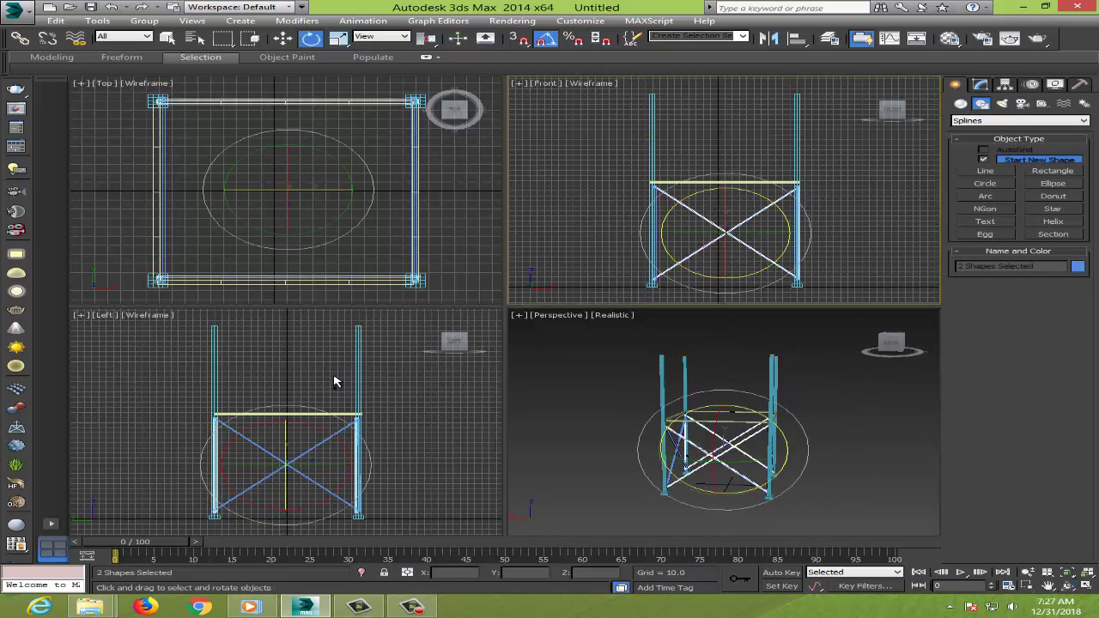
{"action": "right_click", "coordinate": [270, 435]}
{"action": "left_click", "coordinate": [284, 466], "text": "ctrl"}
{"action": "right_click", "coordinate": [722, 413]}
Step: Shift-copy all four cross braces up Z to the frame top (Line005 onward), keeping the originals
{"action": "key", "text": "w"}
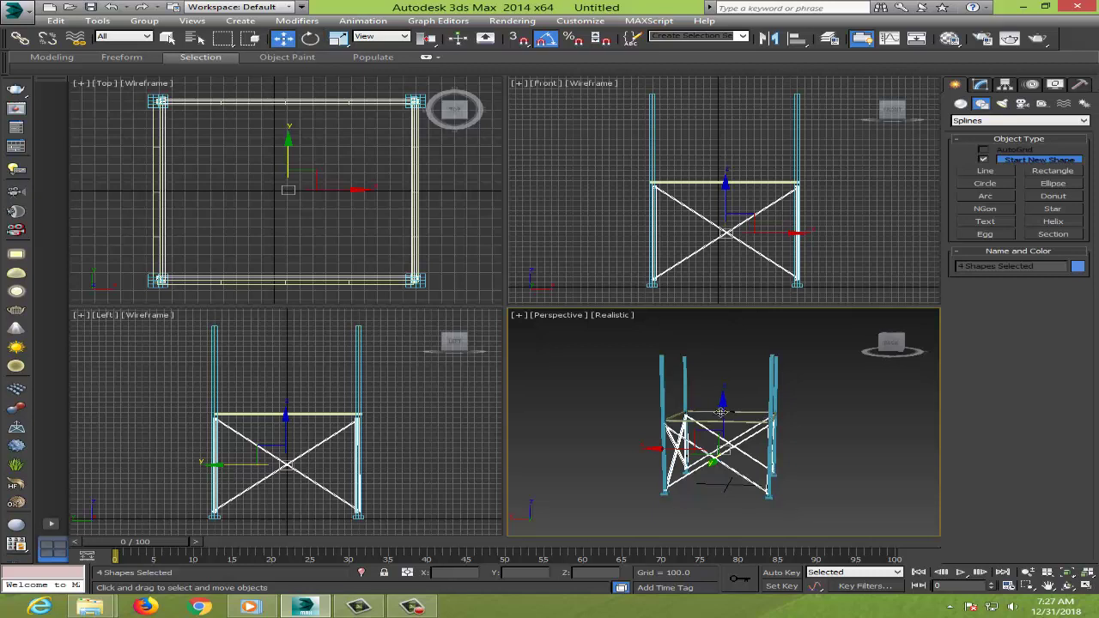
{"action": "left_click_drag", "start_coordinate": [736, 397], "coordinate": [747, 341], "text": "shift"}
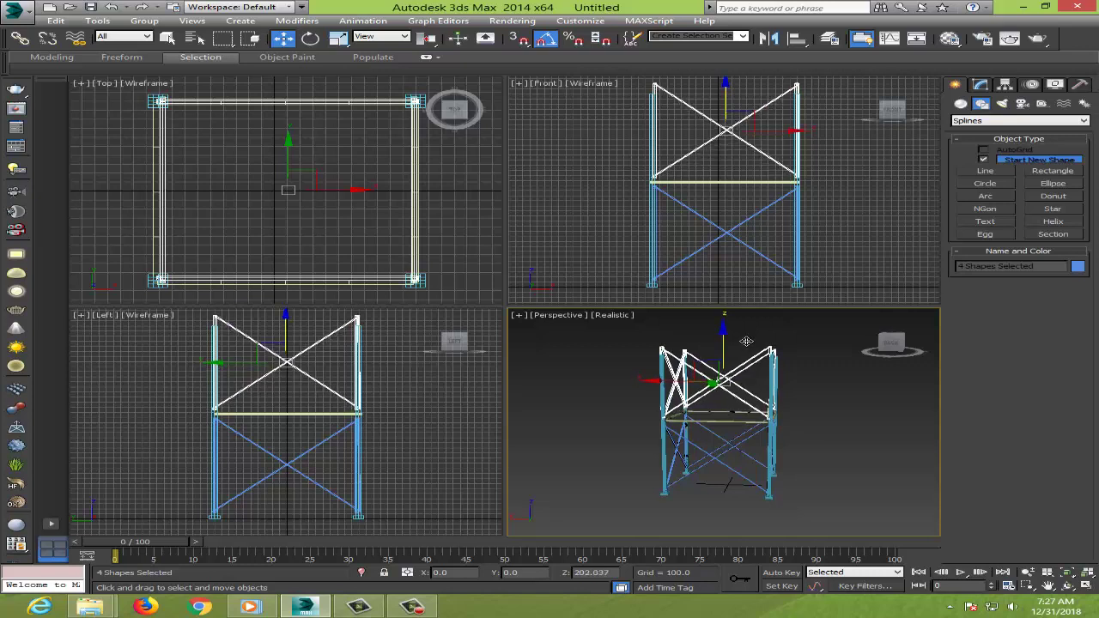
{"action": "left_click_drag", "start_coordinate": [746, 342], "coordinate": [747, 344], "text": "shift"}
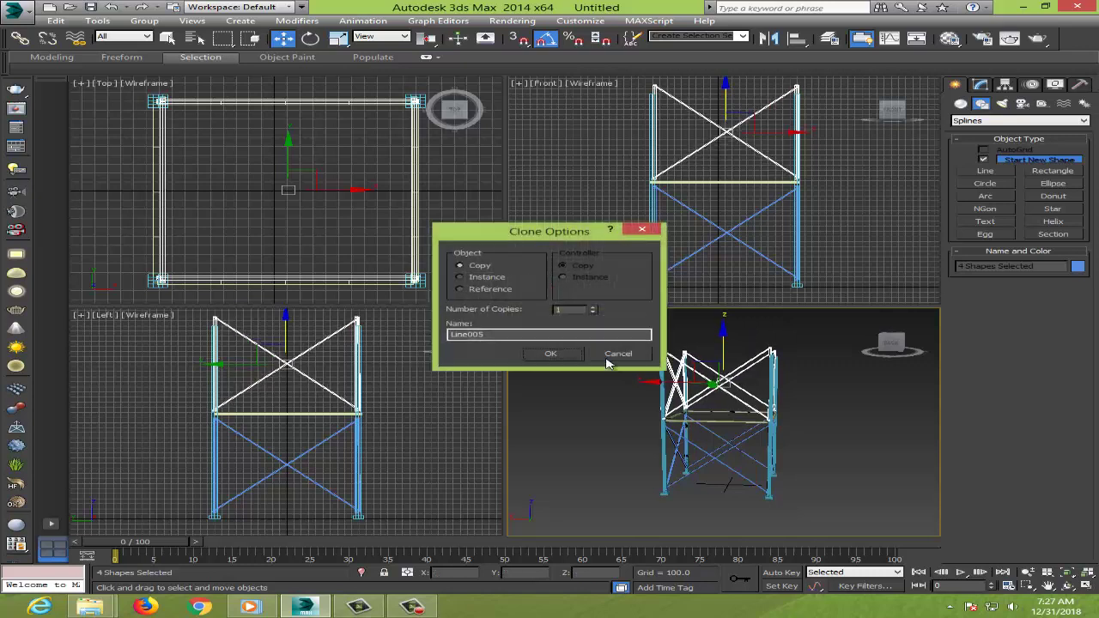
{"action": "left_click", "coordinate": [550, 354]}
{"action": "left_click", "coordinate": [811, 391]}
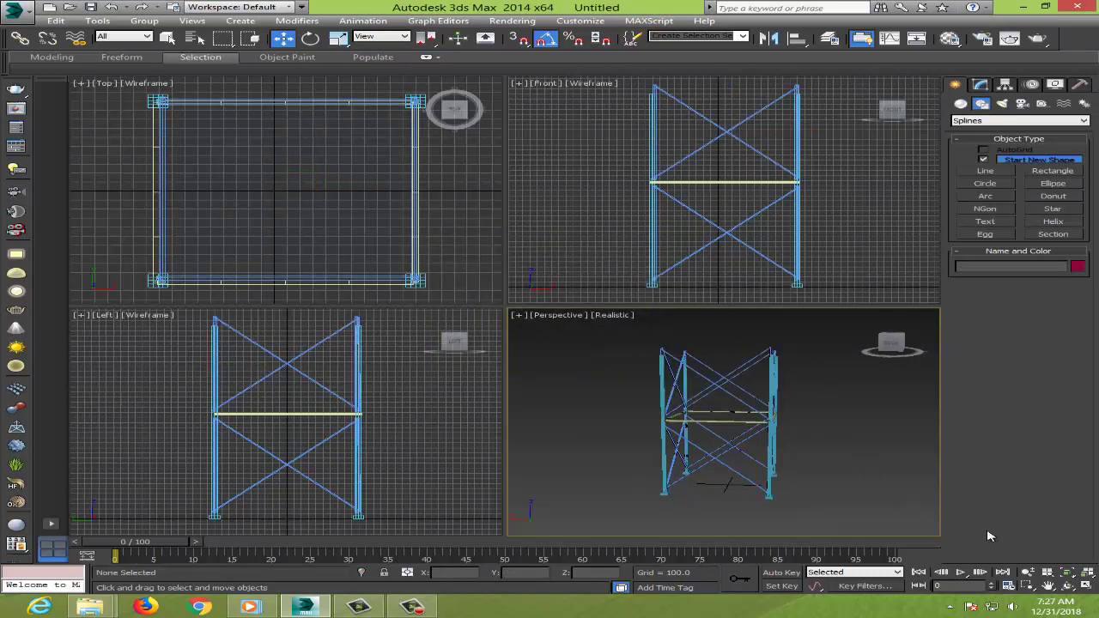
Step: Select the first post, Box001, and enter its Element sub-object level in the Modify panel
{"action": "left_click", "coordinate": [1028, 586]}
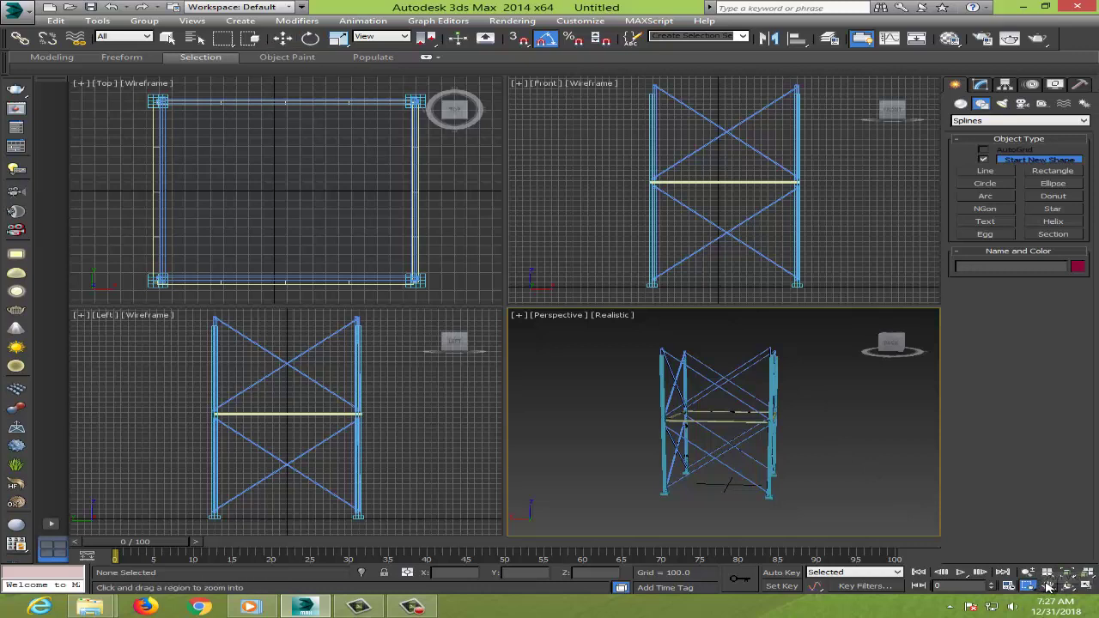
{"action": "left_click", "coordinate": [1048, 586]}
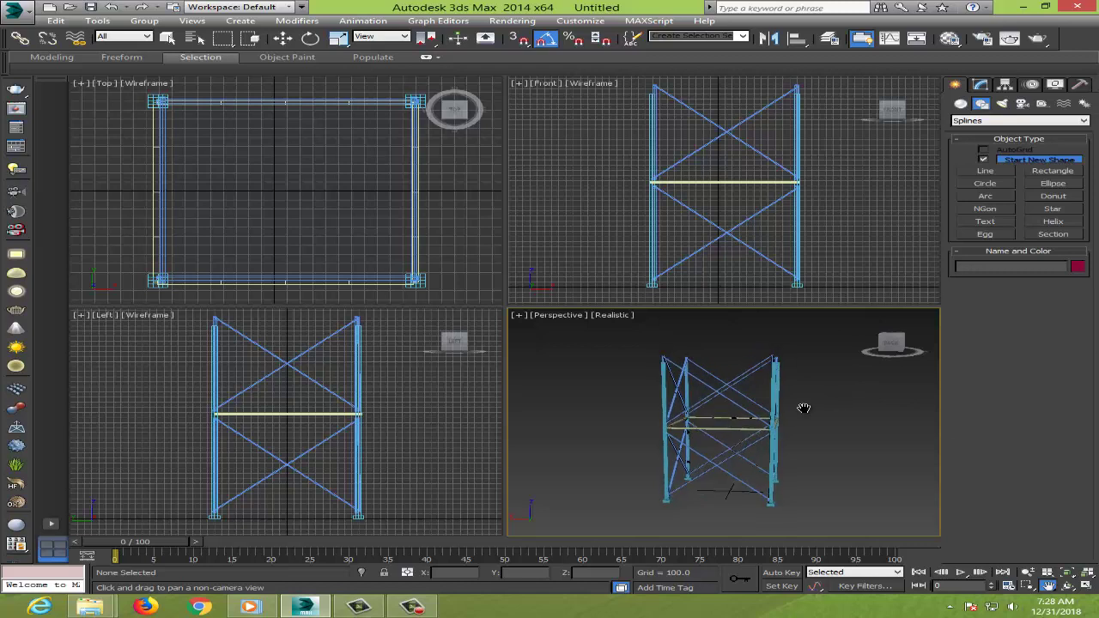
{"action": "left_click_drag", "start_coordinate": [838, 396], "coordinate": [818, 389]}
{"action": "left_click", "coordinate": [1067, 587]}
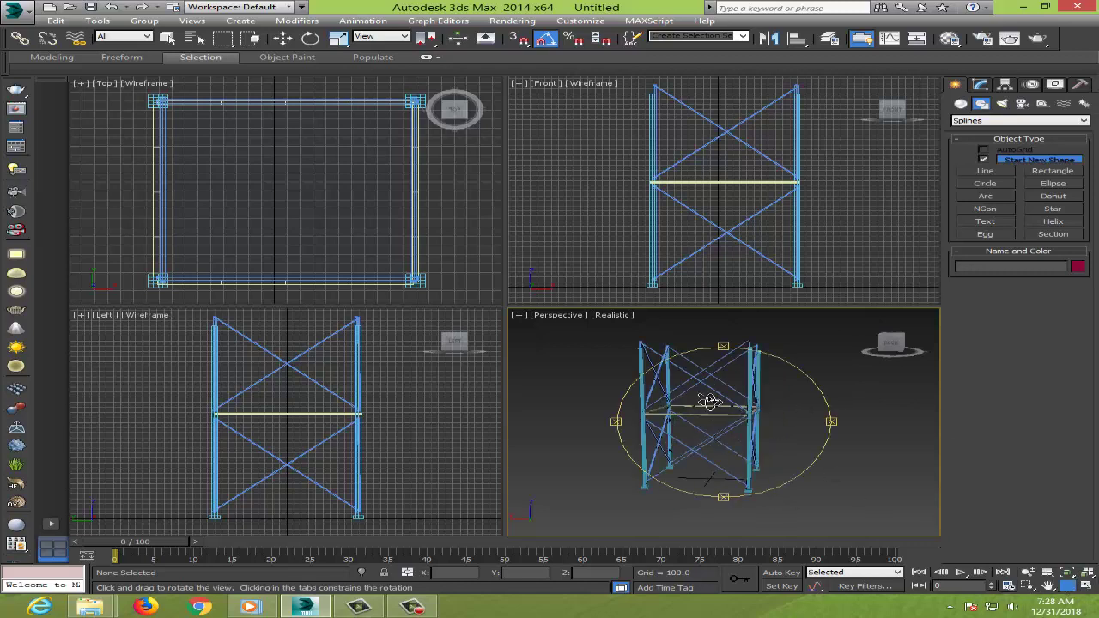
{"action": "left_click_drag", "start_coordinate": [755, 404], "coordinate": [774, 418]}
{"action": "key", "text": "w"}
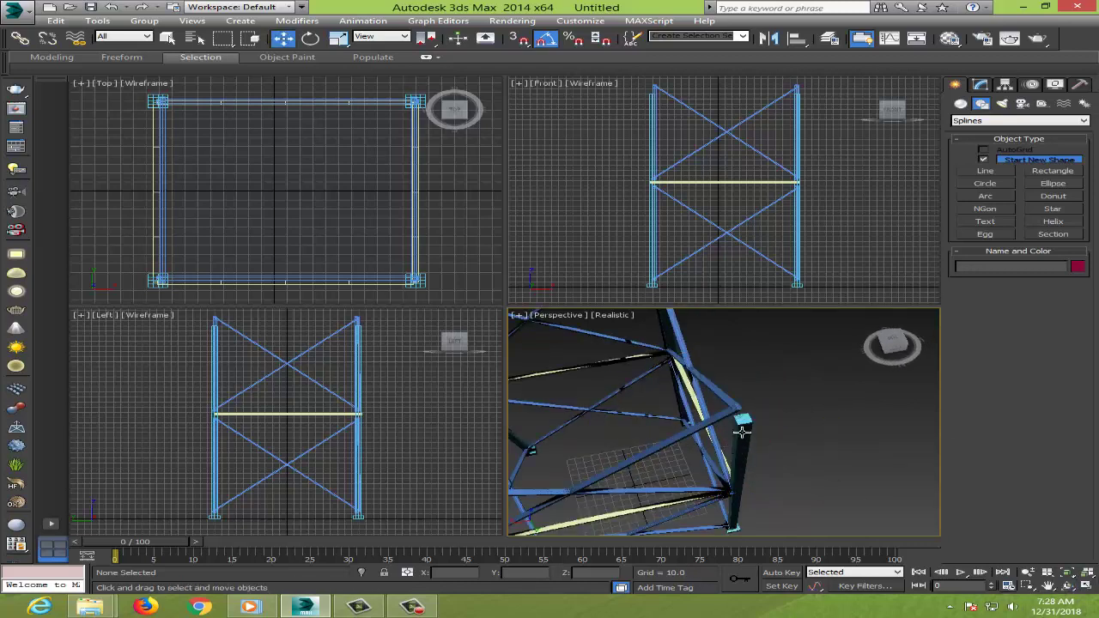
{"action": "left_click", "coordinate": [735, 447]}
{"action": "left_click", "coordinate": [980, 85]}
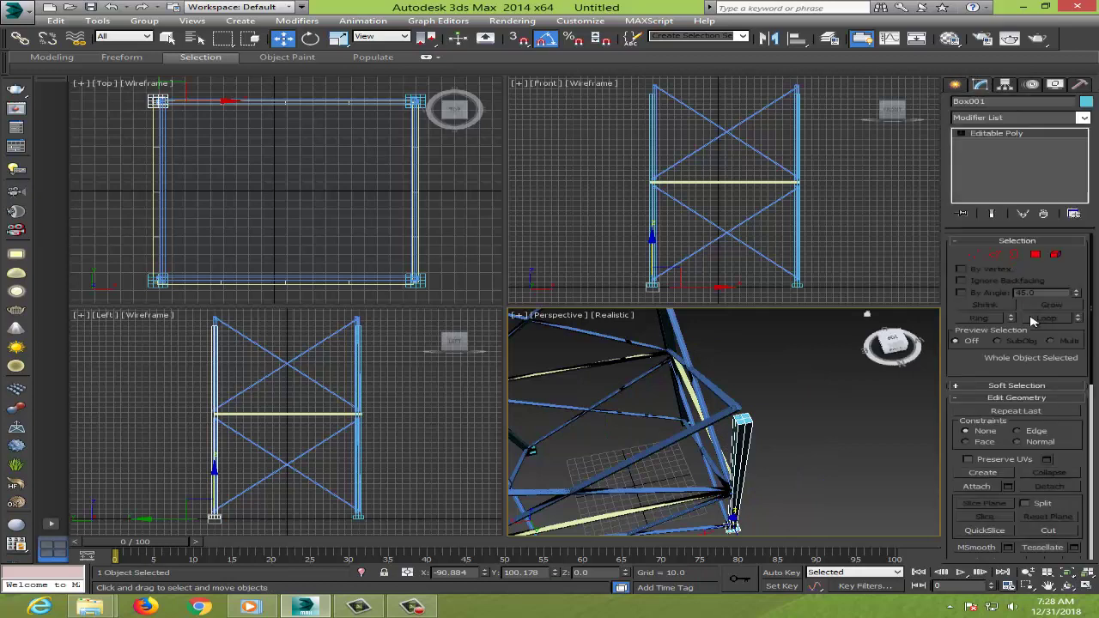
{"action": "left_click", "coordinate": [1055, 255]}
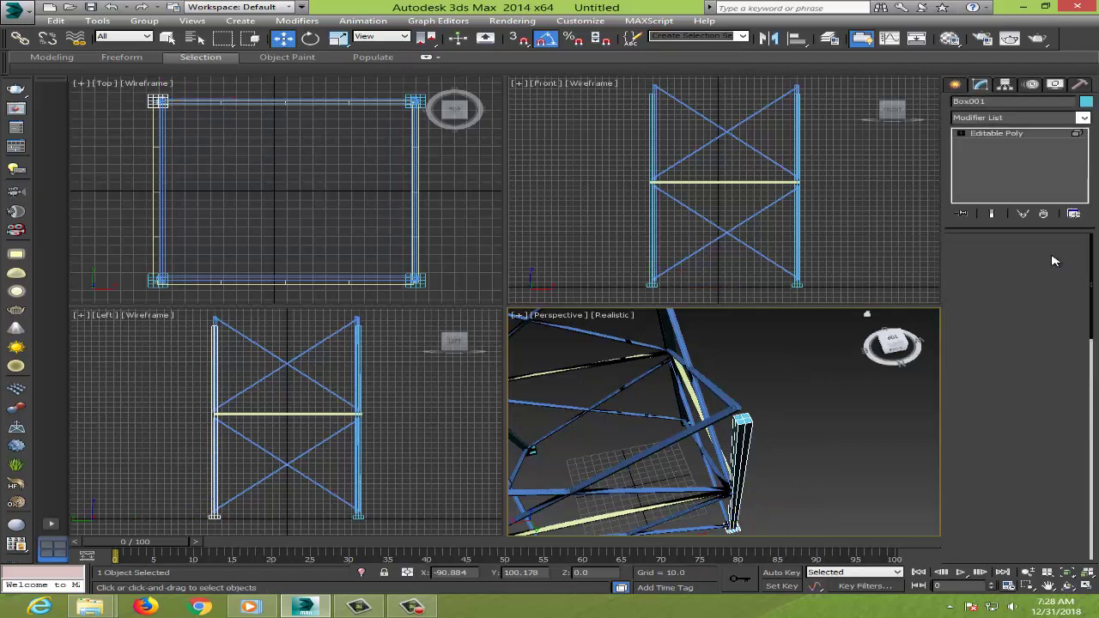
Step: Attach the middle, left and remaining posts to Box001, then exit sub-object mode
{"action": "left_click", "coordinate": [1067, 586]}
{"action": "mouse_move", "coordinate": [803, 449]}
{"action": "left_mouse_down"}
{"action": "mouse_move", "coordinate": [776, 454]}
{"action": "mouse_move", "coordinate": [677, 427]}
{"action": "mouse_move", "coordinate": [768, 430]}
{"action": "left_mouse_up"}
{"action": "right_click", "coordinate": [894, 484]}
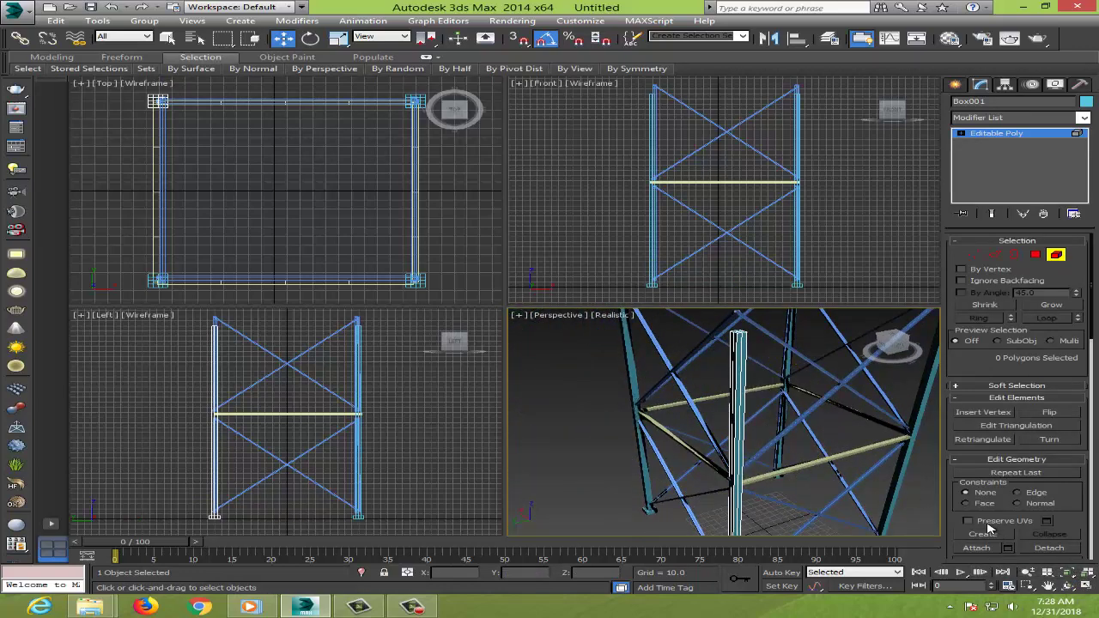
{"action": "left_click", "coordinate": [894, 499]}
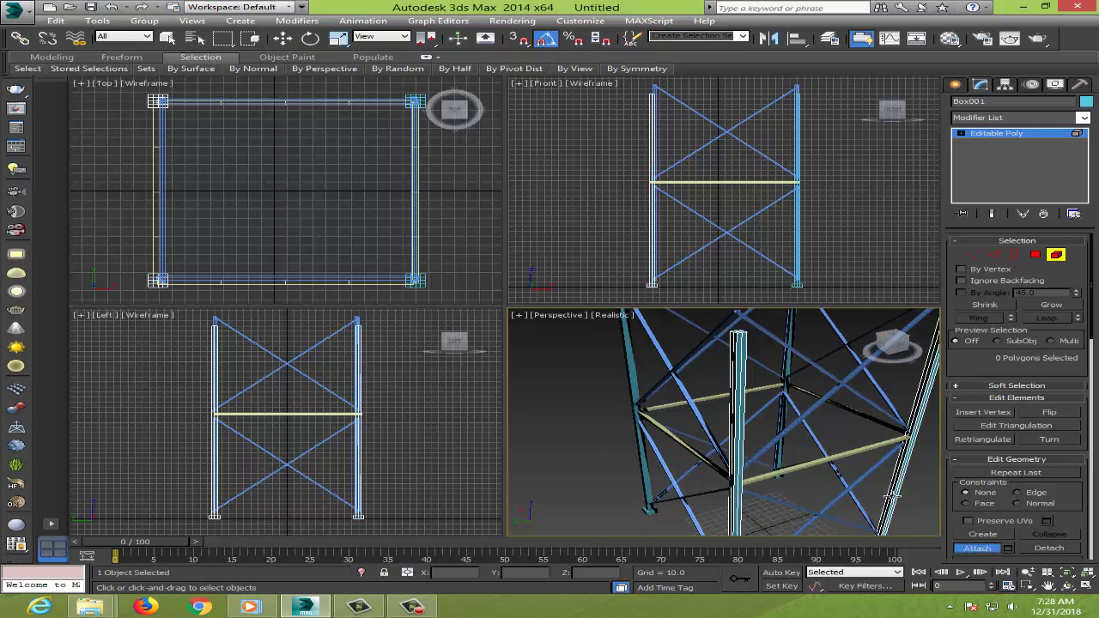
{"action": "left_click", "coordinate": [641, 464]}
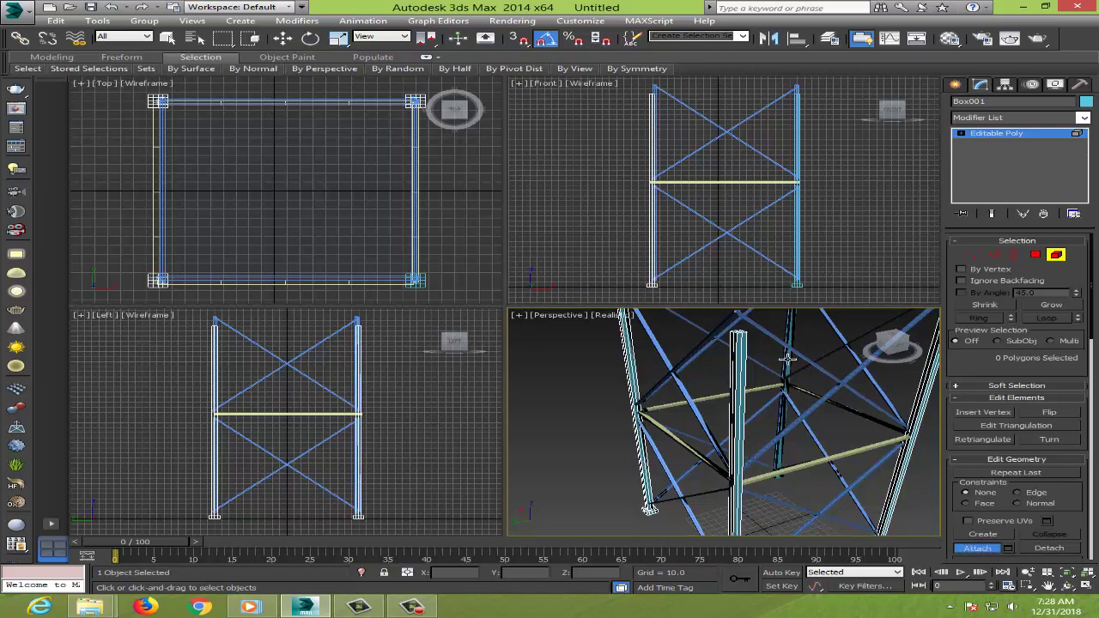
{"action": "left_click", "coordinate": [786, 359]}
{"action": "left_click", "coordinate": [1055, 255]}
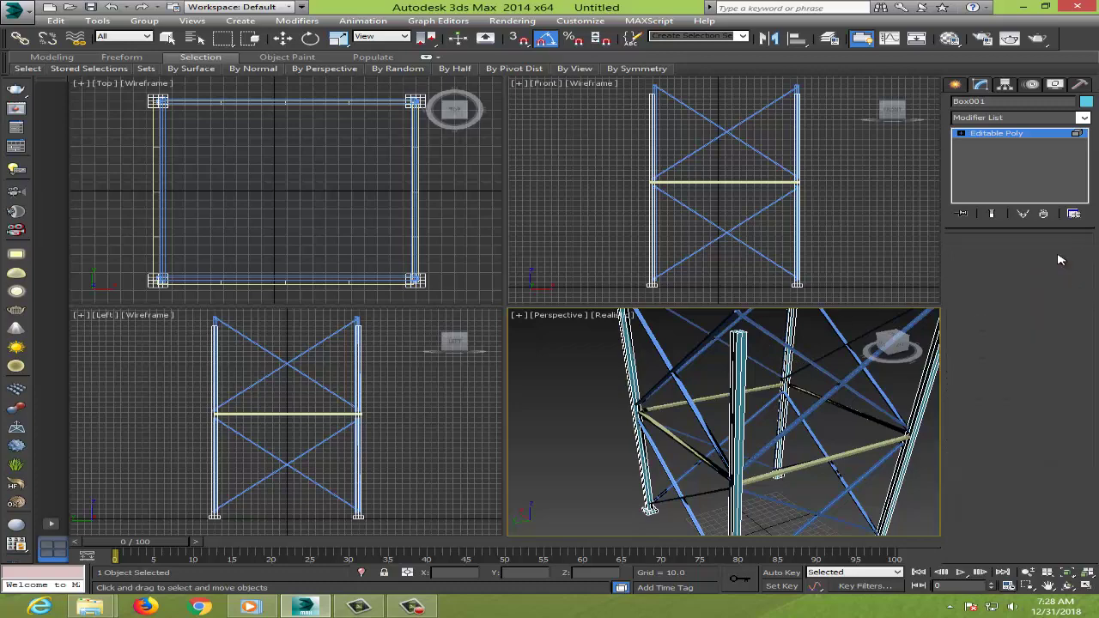
Step: At Polygon level, select the top faces of the first post
{"action": "left_click", "coordinate": [1035, 255]}
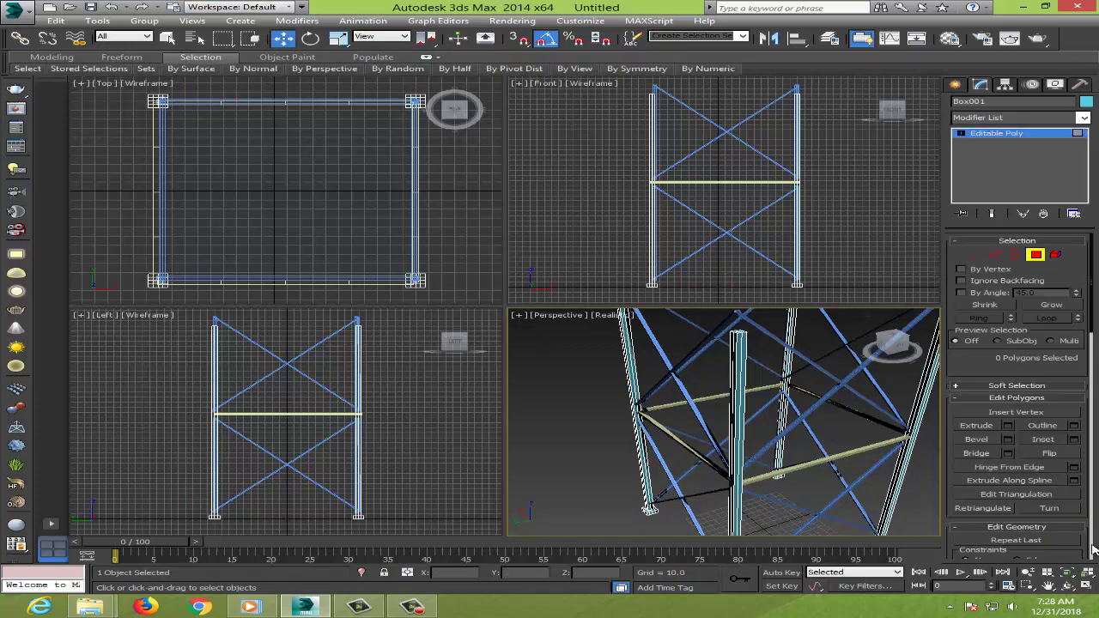
{"action": "left_click", "coordinate": [1067, 586]}
{"action": "left_click_drag", "start_coordinate": [760, 442], "coordinate": [776, 456]}
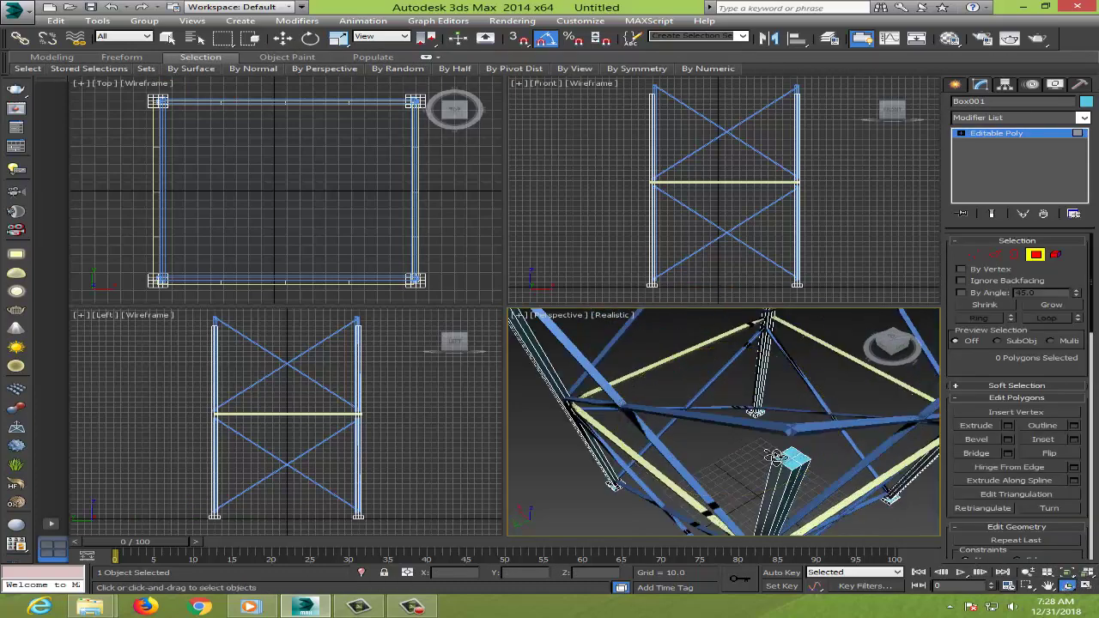
{"action": "key", "text": "w"}
{"action": "left_click", "coordinate": [788, 453]}
{"action": "left_click", "coordinate": [793, 457], "text": "ctrl"}
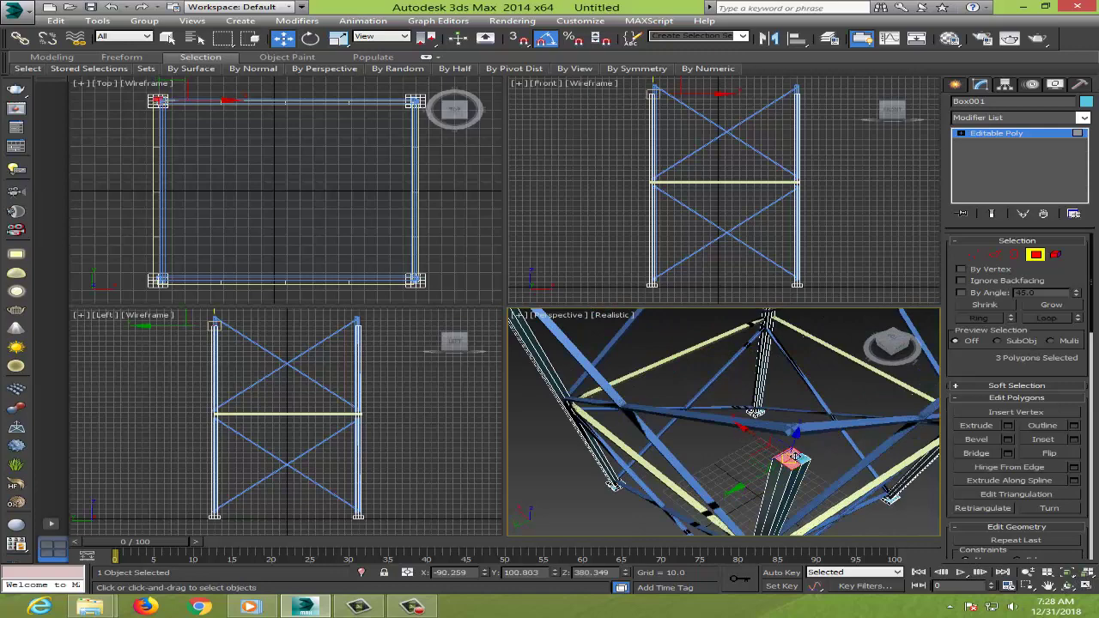
{"action": "left_click", "coordinate": [795, 457], "text": "ctrl"}
Step: In the maximised Perspective view, add the next post's and the left post's top faces
{"action": "left_click", "coordinate": [1086, 586]}
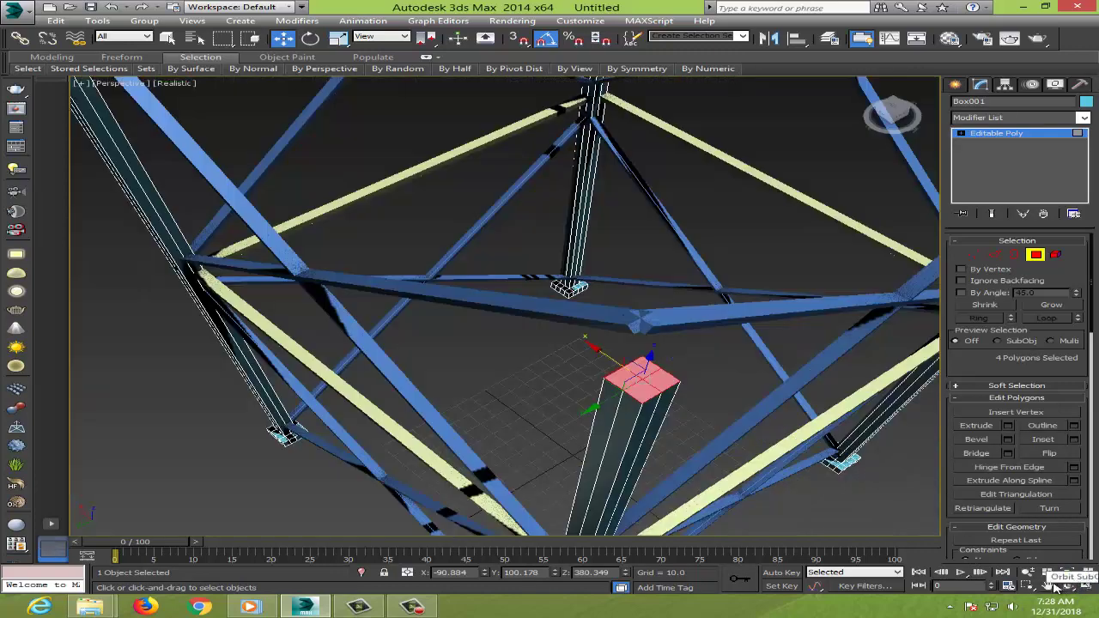
{"action": "left_click", "coordinate": [1048, 586]}
{"action": "middle_click_drag", "start_coordinate": [697, 293], "coordinate": [323, 407], "text": "alt"}
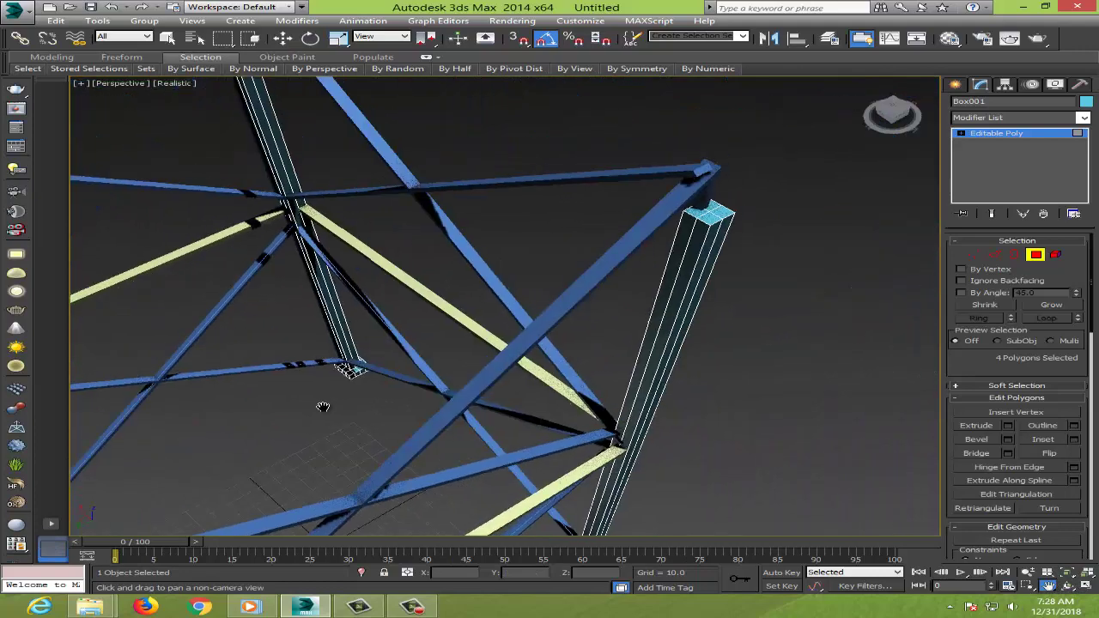
{"action": "key", "text": "w"}
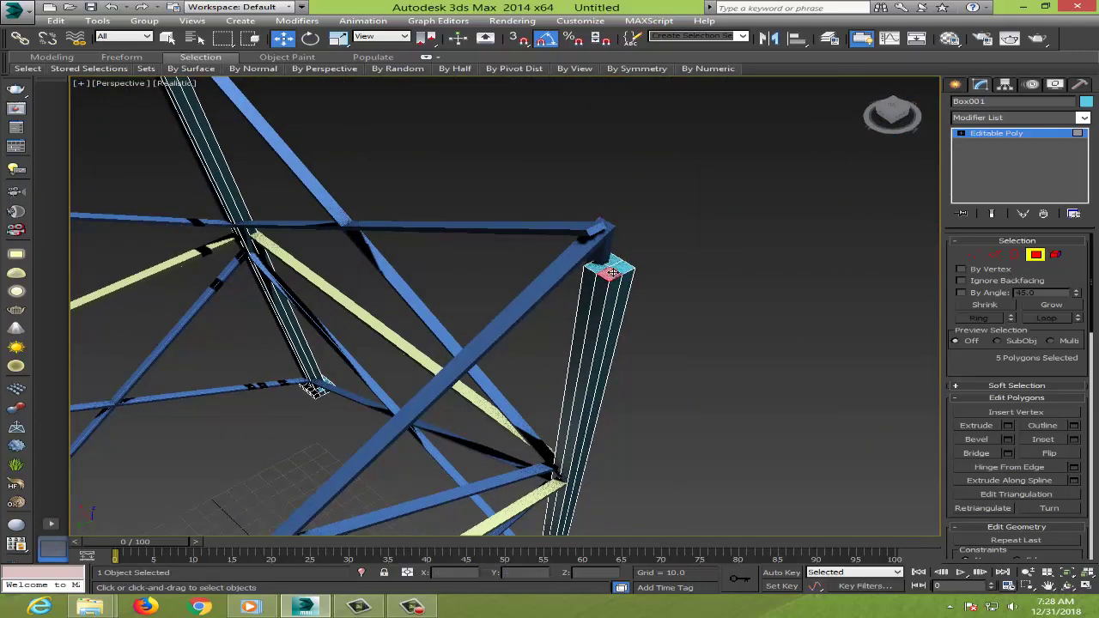
{"action": "left_click", "coordinate": [611, 268], "text": "ctrl"}
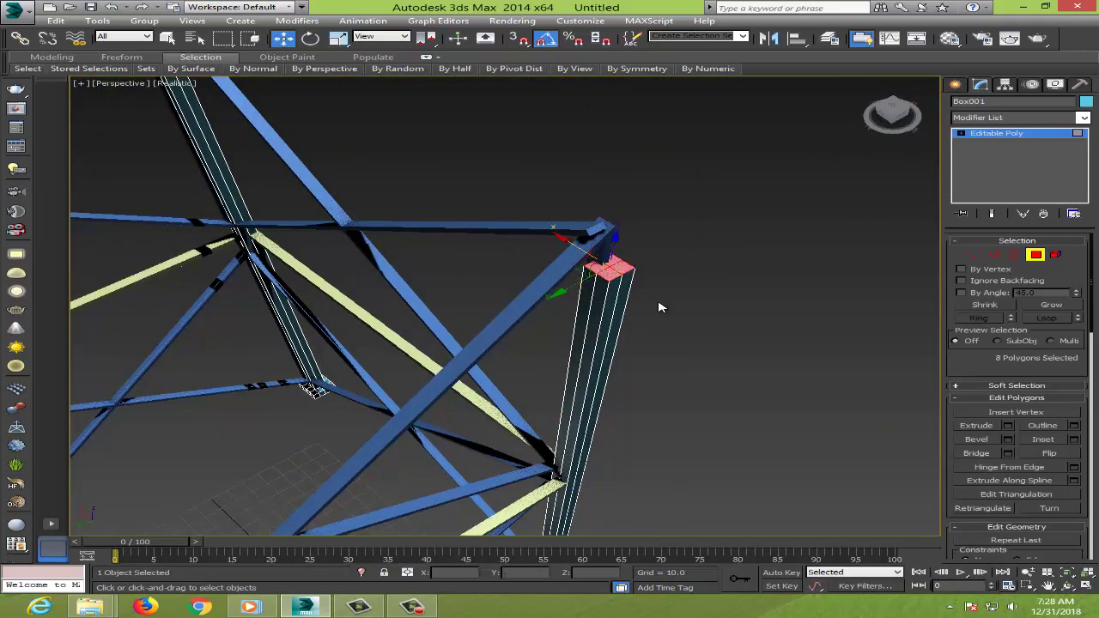
{"action": "scroll", "coordinate": [657, 307], "scroll_direction": "down", "scroll_amount": 5}
{"action": "scroll", "coordinate": [658, 307], "scroll_direction": "down", "scroll_amount": 2}
{"action": "scroll", "coordinate": [334, 272], "scroll_direction": "up", "scroll_amount": 6}
{"action": "scroll", "coordinate": [366, 303], "scroll_direction": "up", "scroll_amount": 3}
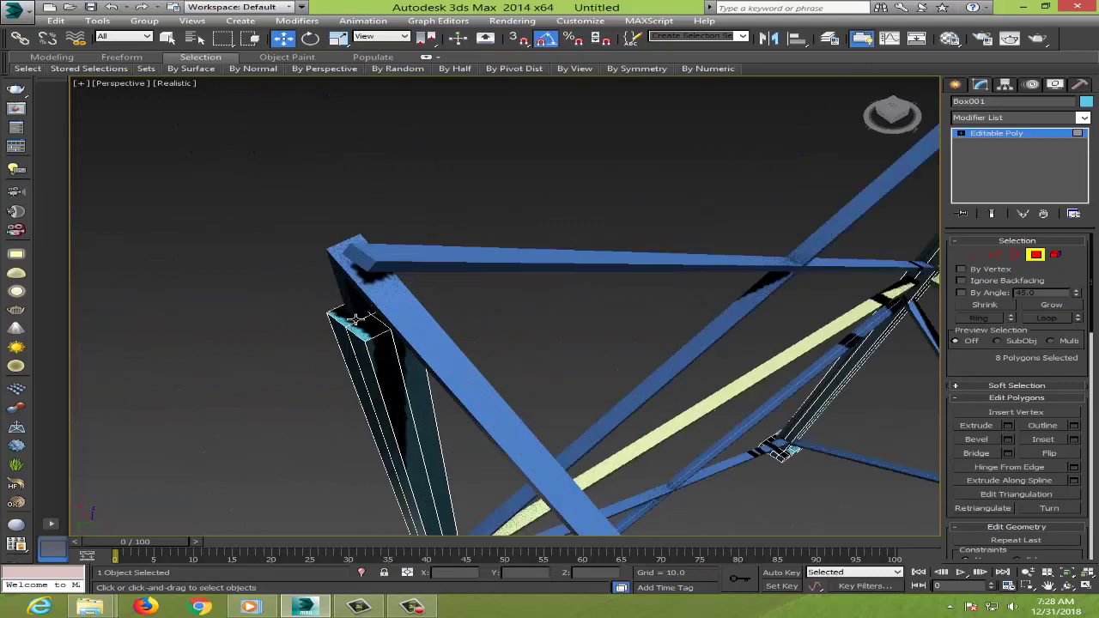
{"action": "left_click", "coordinate": [350, 315], "text": "ctrl"}
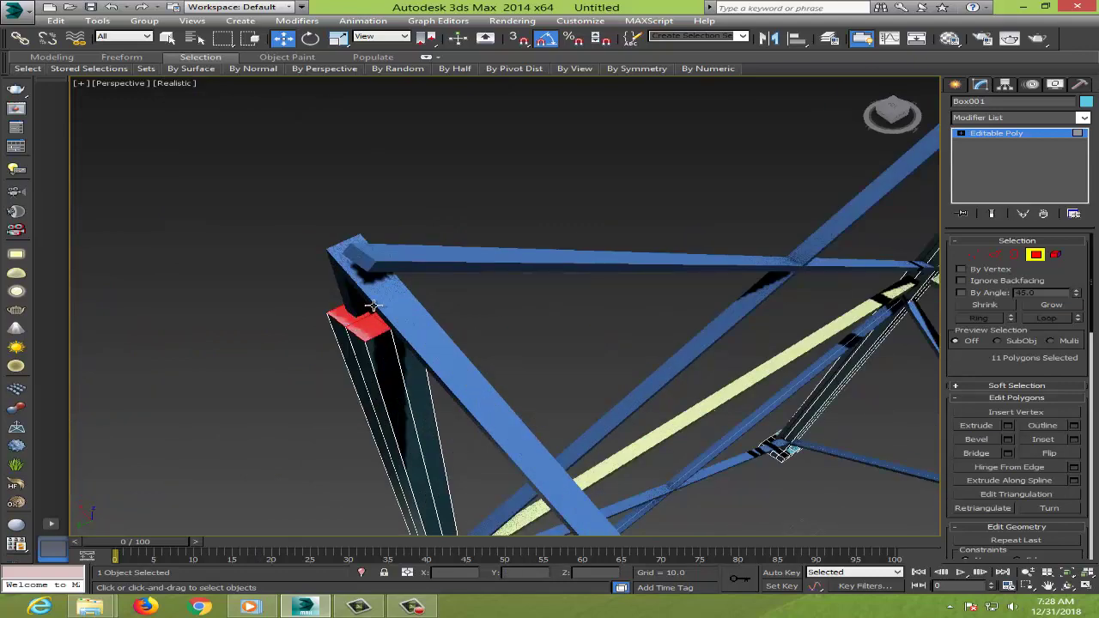
Step: Add the remaining posts' top faces, then frame the whole tower to check the selection
{"action": "scroll", "coordinate": [550, 311], "scroll_direction": "down", "scroll_amount": 3}
{"action": "scroll", "coordinate": [555, 312], "scroll_direction": "down", "scroll_amount": 2}
{"action": "scroll", "coordinate": [776, 177], "scroll_direction": "up", "scroll_amount": 5}
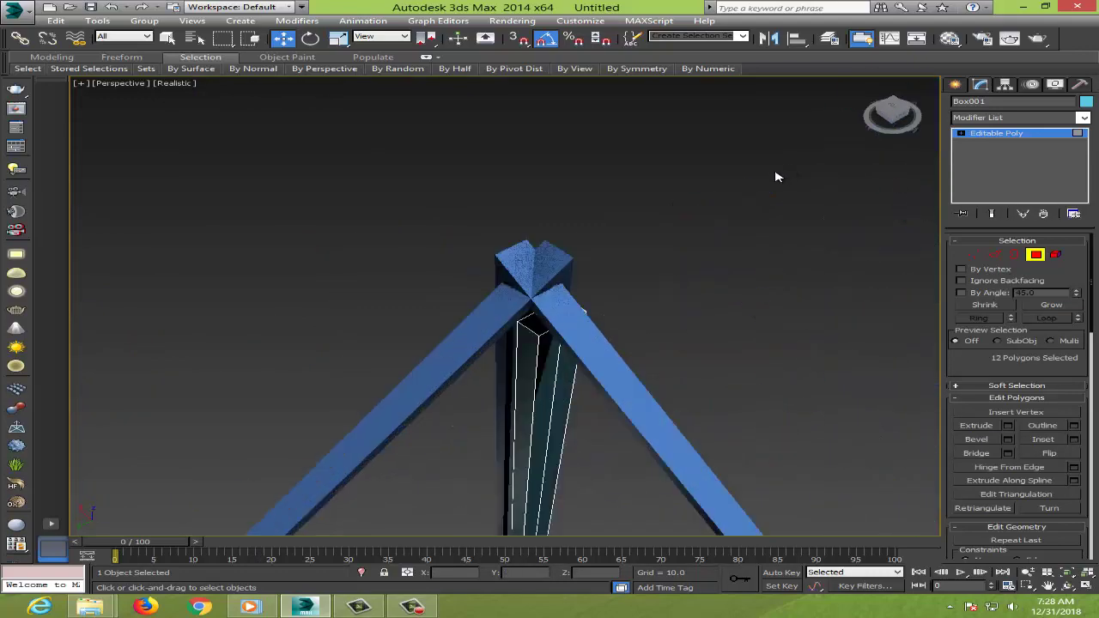
{"action": "left_click", "coordinate": [558, 313], "text": "ctrl"}
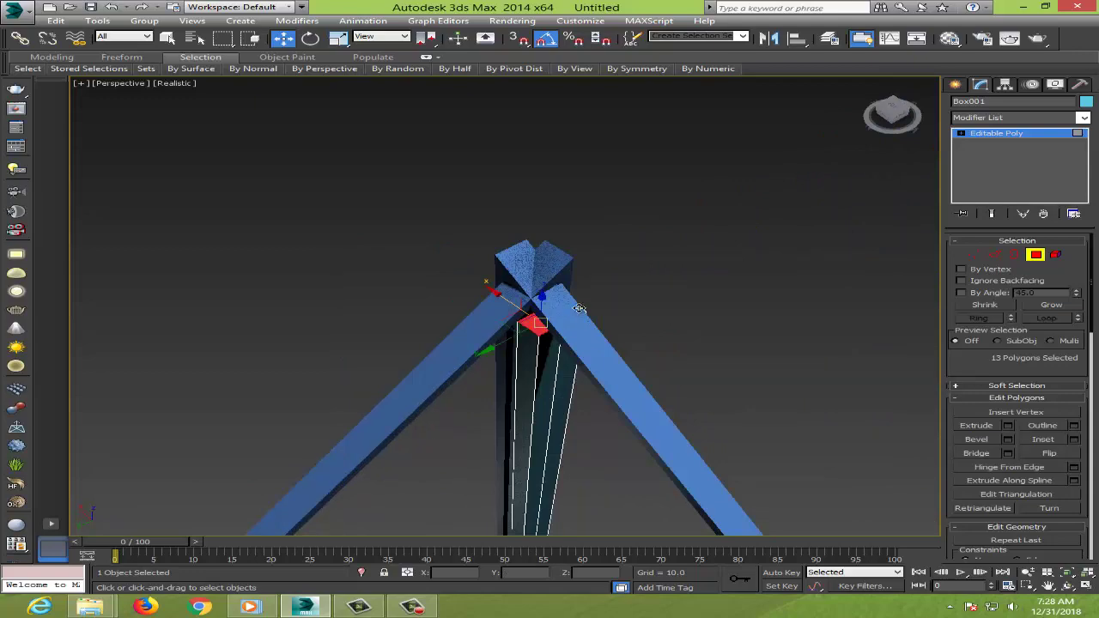
{"action": "mouse_move", "coordinate": [664, 302]}
{"action": "middle_mouse_down", "text": "alt"}
{"action": "mouse_move", "coordinate": [632, 323]}
{"action": "mouse_move", "coordinate": [675, 327]}
{"action": "mouse_move", "coordinate": [601, 334]}
{"action": "mouse_move", "coordinate": [652, 275]}
{"action": "mouse_move", "coordinate": [657, 248]}
{"action": "mouse_move", "coordinate": [692, 307]}
{"action": "middle_mouse_up", "text": "alt"}
{"action": "mouse_move", "coordinate": [783, 410]}
{"action": "middle_mouse_down"}
{"action": "mouse_move", "coordinate": [704, 368]}
{"action": "mouse_move", "coordinate": [510, 400]}
{"action": "mouse_move", "coordinate": [442, 454]}
{"action": "mouse_move", "coordinate": [648, 494]}
{"action": "mouse_move", "coordinate": [820, 476]}
{"action": "middle_mouse_up"}
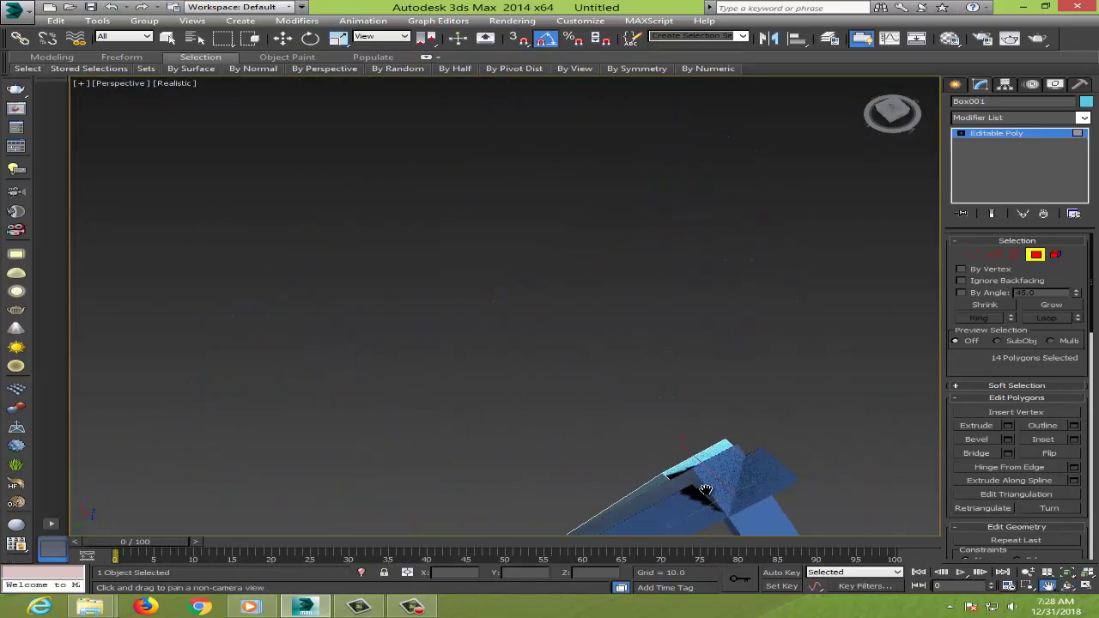
{"action": "key", "text": "w"}
{"action": "left_click", "coordinate": [731, 473], "text": "ctrl"}
{"action": "key", "text": "ctrl+r"}
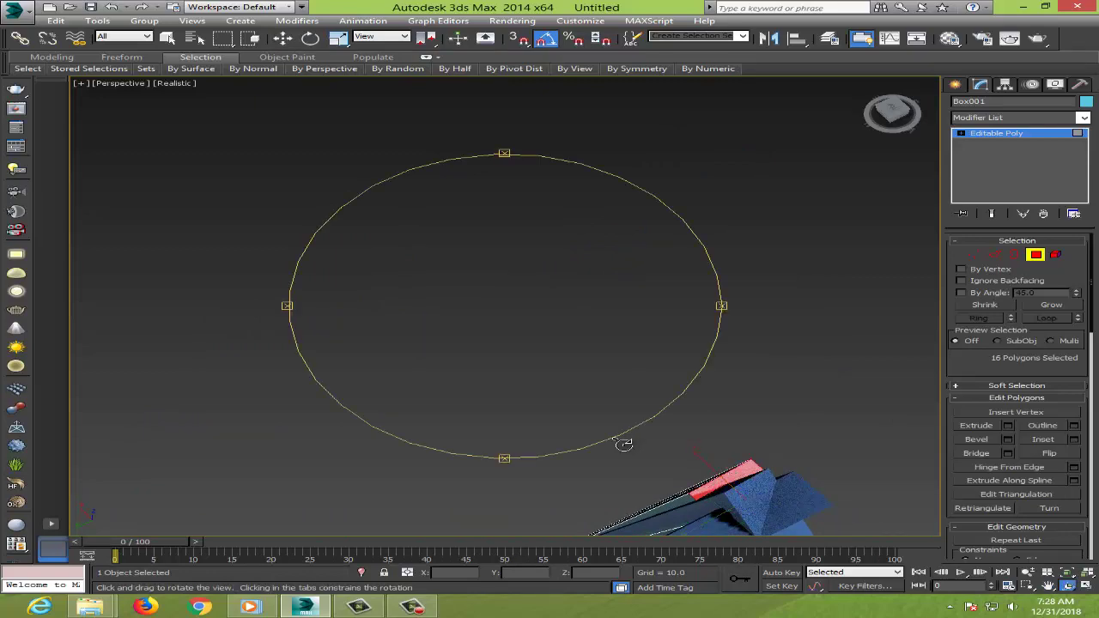
{"action": "mouse_move", "coordinate": [621, 442]}
{"action": "left_mouse_down"}
{"action": "mouse_move", "coordinate": [595, 418]}
{"action": "mouse_move", "coordinate": [617, 415]}
{"action": "left_mouse_up"}
{"action": "left_click", "coordinate": [1086, 573]}
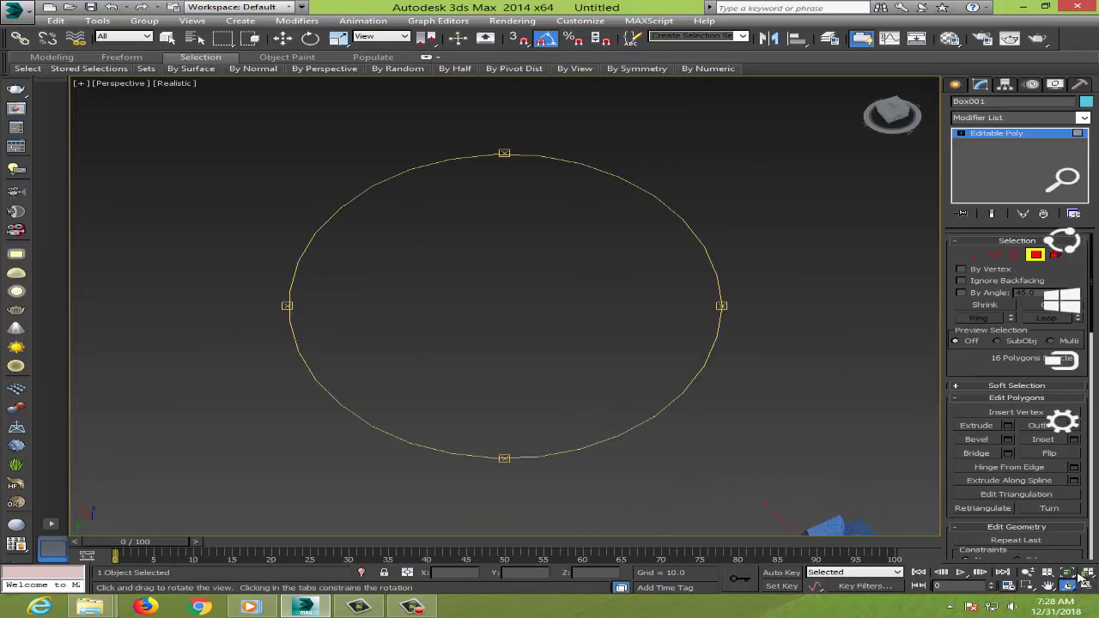
{"action": "mouse_move", "coordinate": [719, 385]}
{"action": "left_mouse_down"}
{"action": "mouse_move", "coordinate": [662, 297]}
{"action": "mouse_move", "coordinate": [550, 312]}
{"action": "mouse_move", "coordinate": [388, 275]}
{"action": "mouse_move", "coordinate": [424, 297]}
{"action": "mouse_move", "coordinate": [661, 286]}
{"action": "mouse_move", "coordinate": [658, 278]}
{"action": "left_mouse_up"}
{"action": "right_click", "coordinate": [620, 316]}
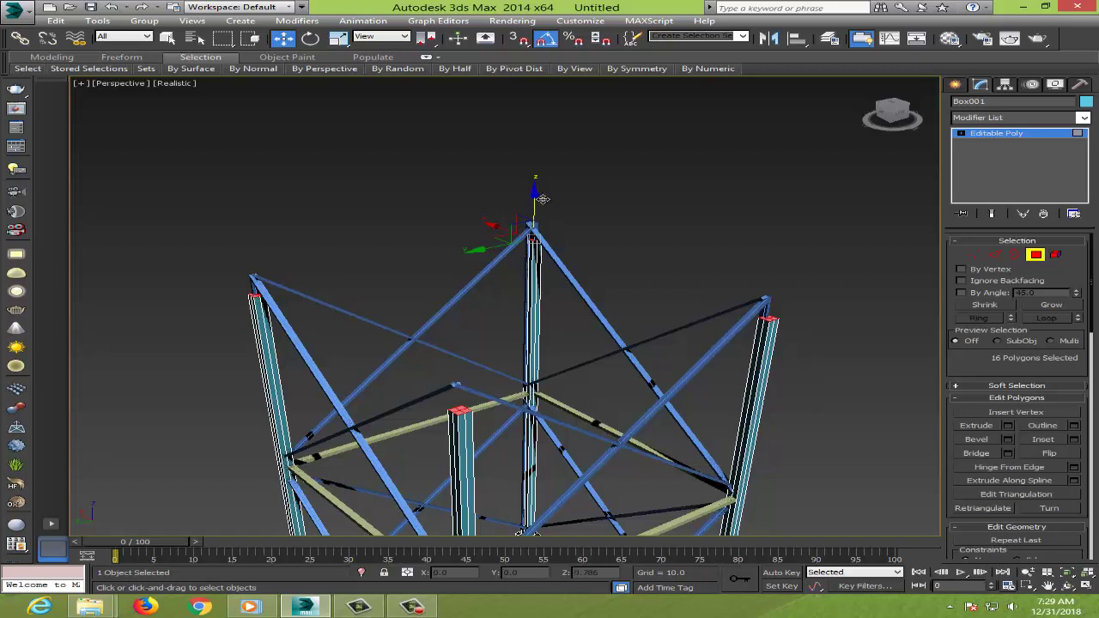
Step: Raise the post-top polygons along Z well above the braces, restore four viewports, and lift them higher
{"action": "mouse_move", "coordinate": [543, 199]}
{"action": "left_mouse_down"}
{"action": "mouse_move", "coordinate": [550, 149]}
{"action": "mouse_move", "coordinate": [547, 159]}
{"action": "left_mouse_up"}
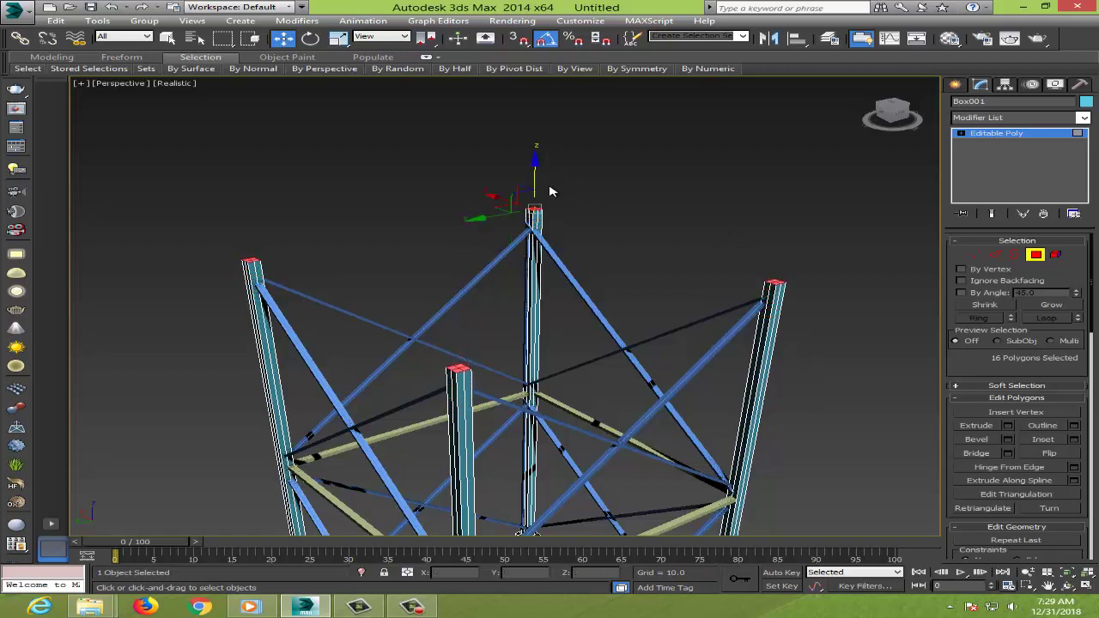
{"action": "left_click_drag", "start_coordinate": [543, 161], "coordinate": [547, 8]}
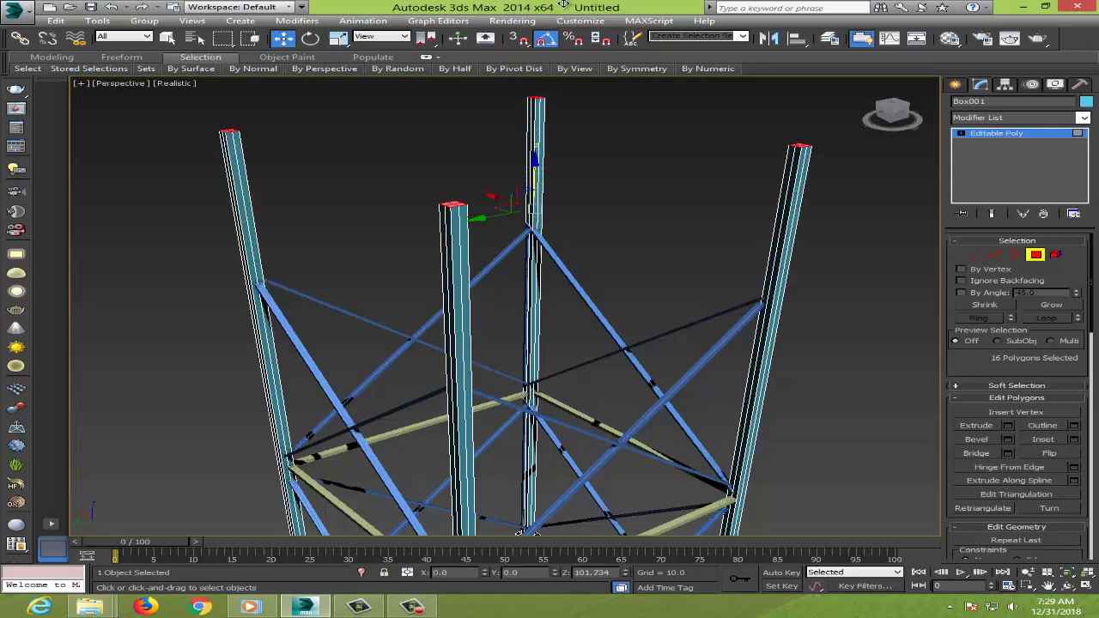
{"action": "left_click_drag", "start_coordinate": [554, 7], "coordinate": [536, 5]}
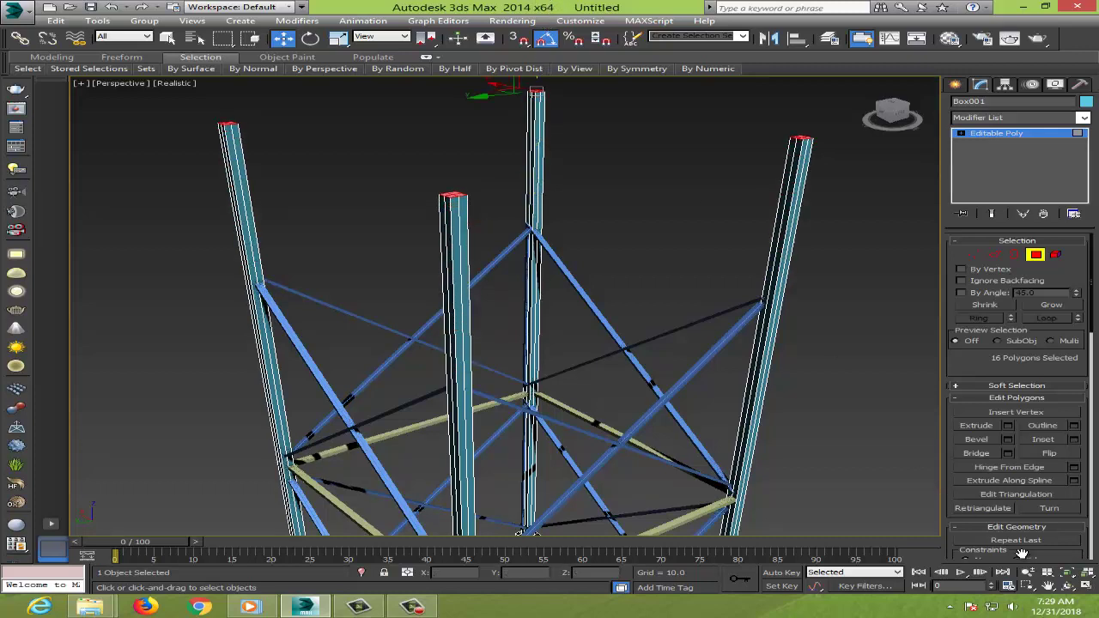
{"action": "left_click", "coordinate": [1087, 587]}
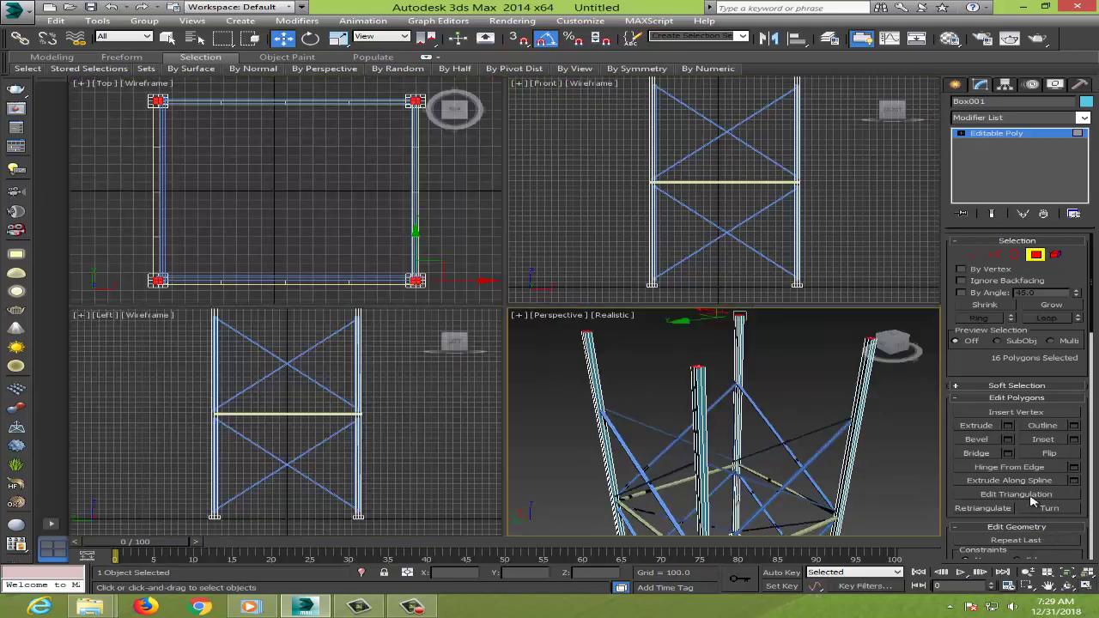
{"action": "left_click", "coordinate": [1047, 586]}
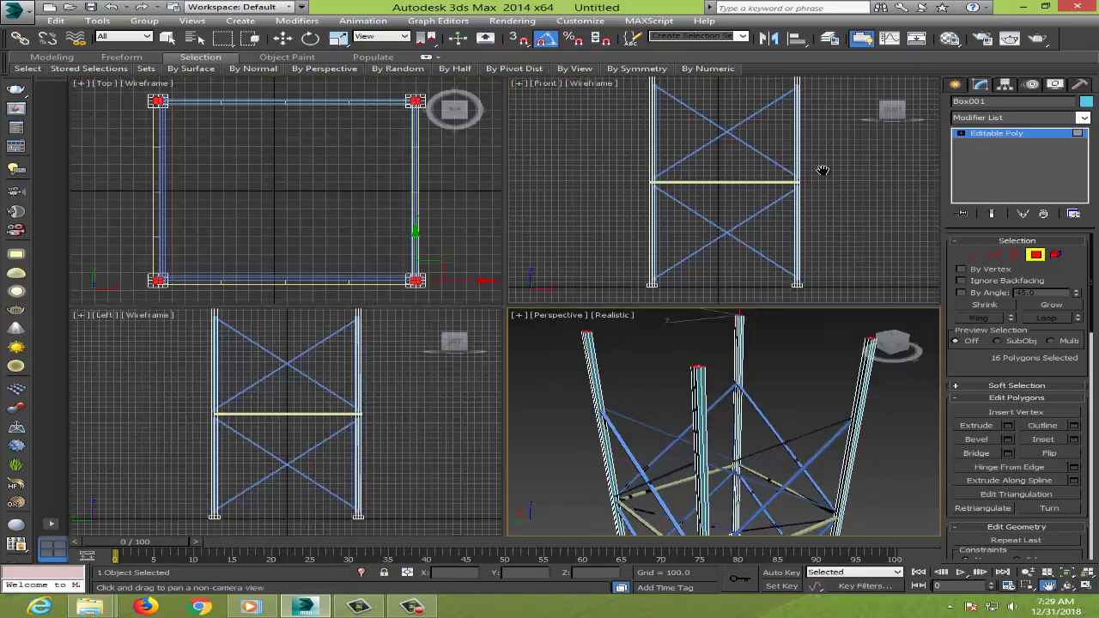
{"action": "left_click_drag", "start_coordinate": [823, 170], "coordinate": [798, 286]}
{"action": "right_click", "coordinate": [797, 286]}
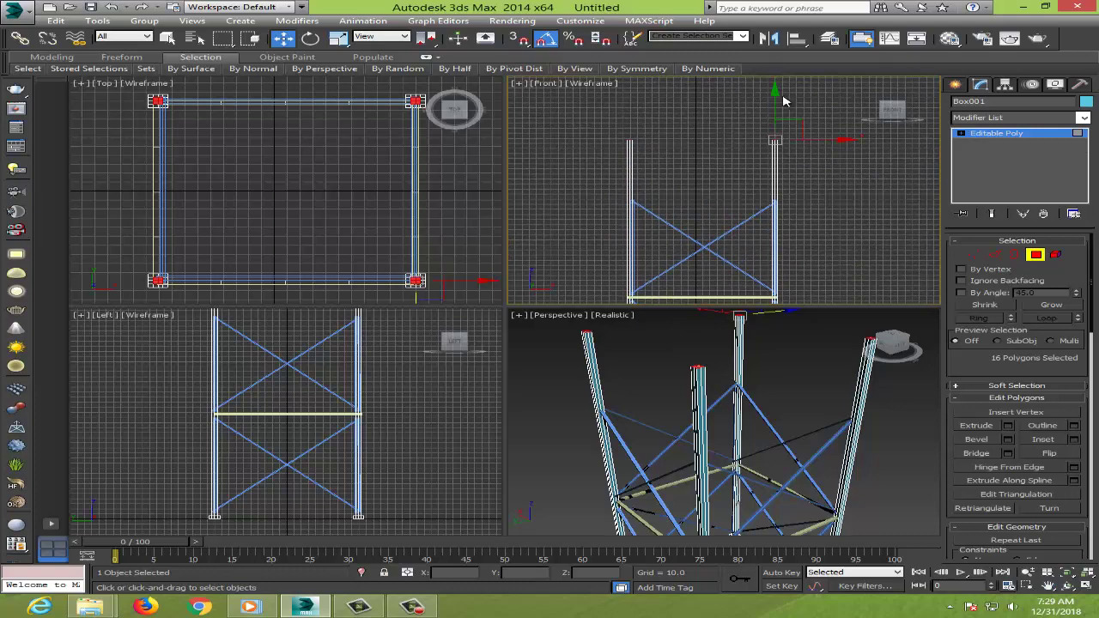
{"action": "left_click_drag", "start_coordinate": [775, 95], "coordinate": [777, 55]}
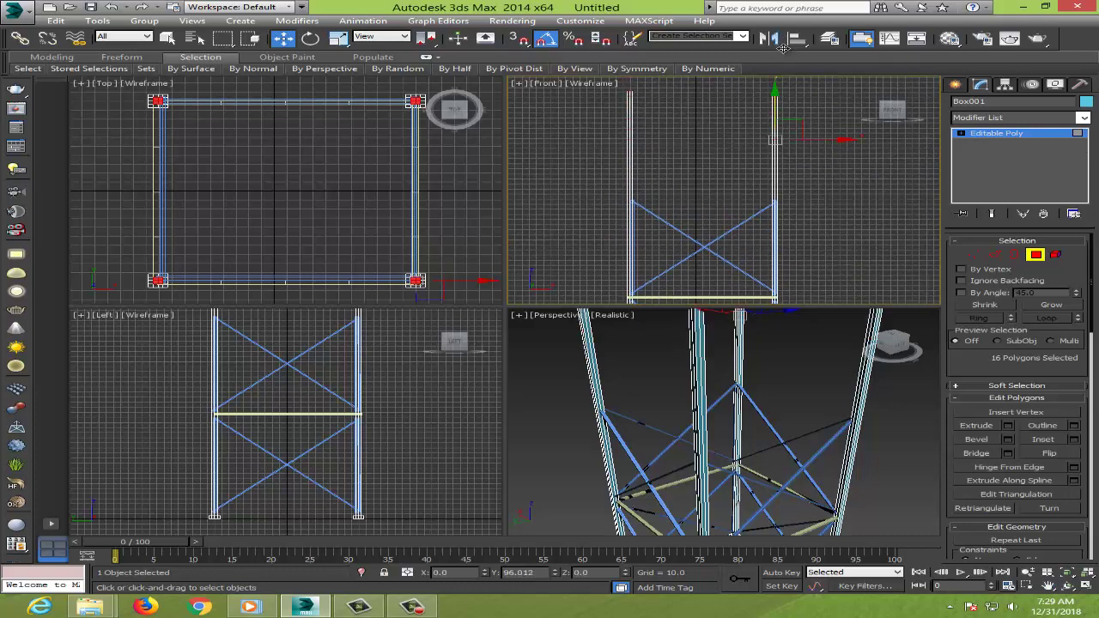
Step: Deselect the pole tops and start the Standard Primitives Box tool, cancelling a first stray box
{"action": "left_click", "coordinate": [860, 199]}
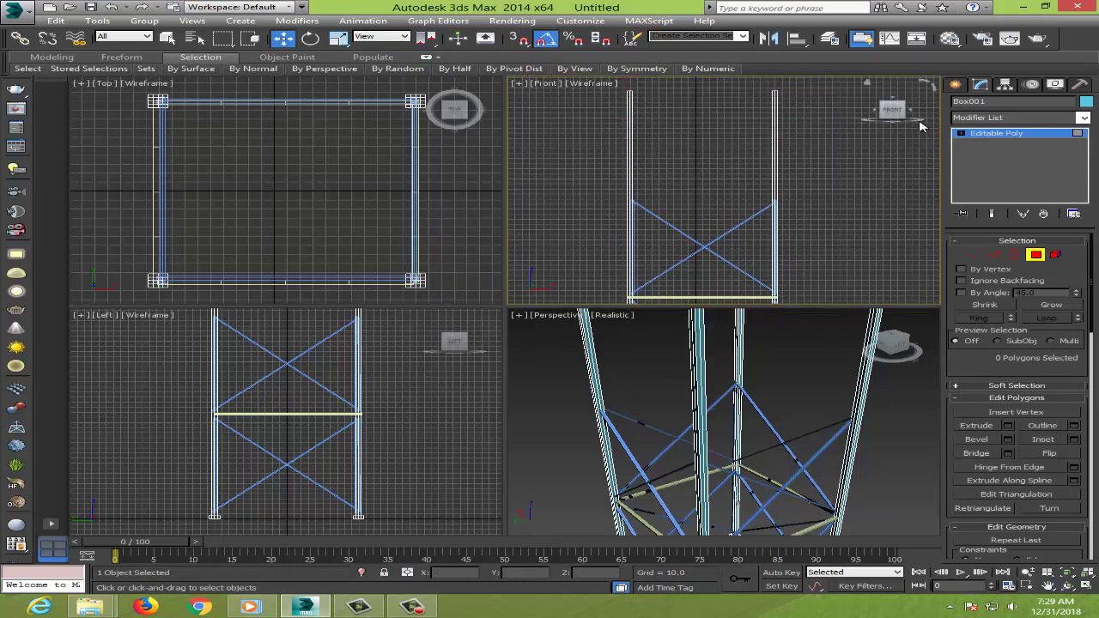
{"action": "left_click", "coordinate": [955, 85]}
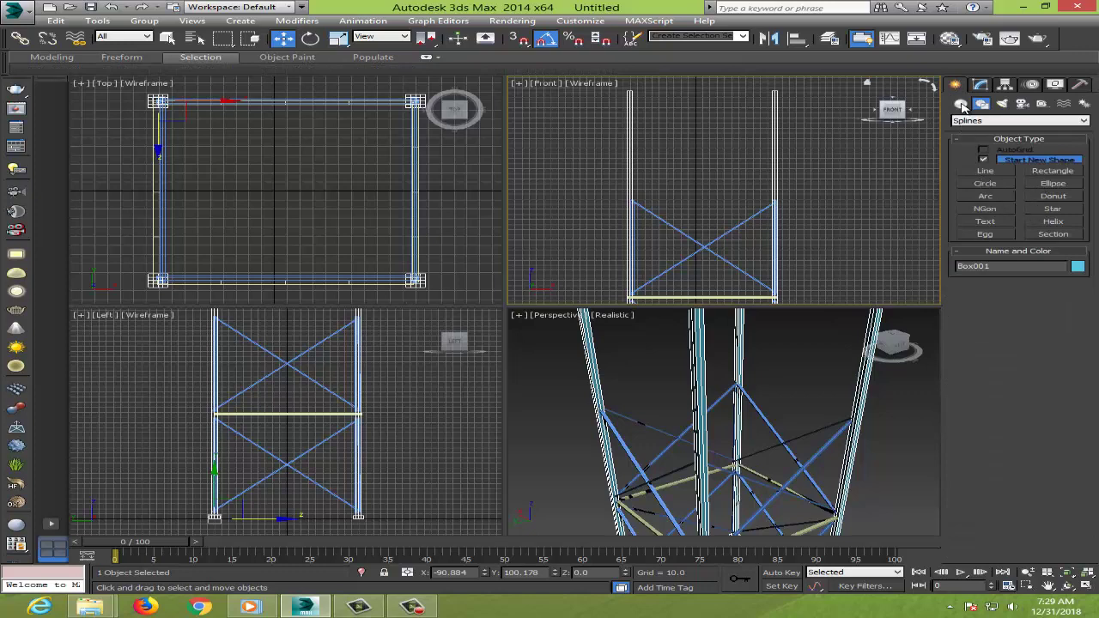
{"action": "left_click", "coordinate": [961, 103]}
{"action": "left_click", "coordinate": [986, 161]}
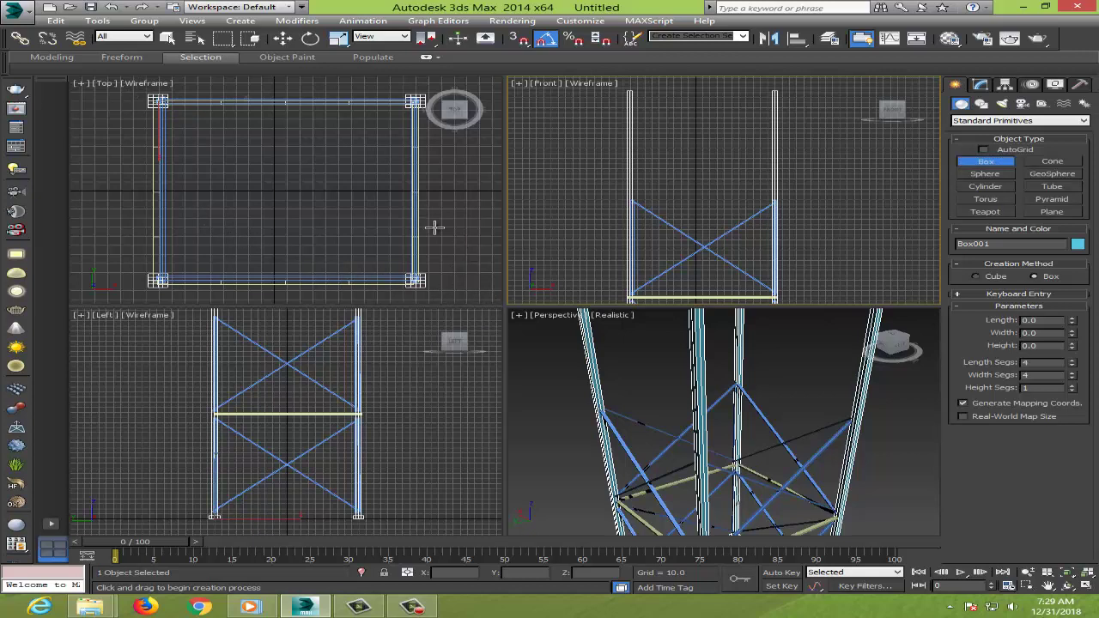
{"action": "mouse_move", "coordinate": [441, 290]}
{"action": "left_mouse_down"}
{"action": "mouse_move", "coordinate": [81, 92]}
{"action": "mouse_move", "coordinate": [130, 83]}
{"action": "left_mouse_up"}
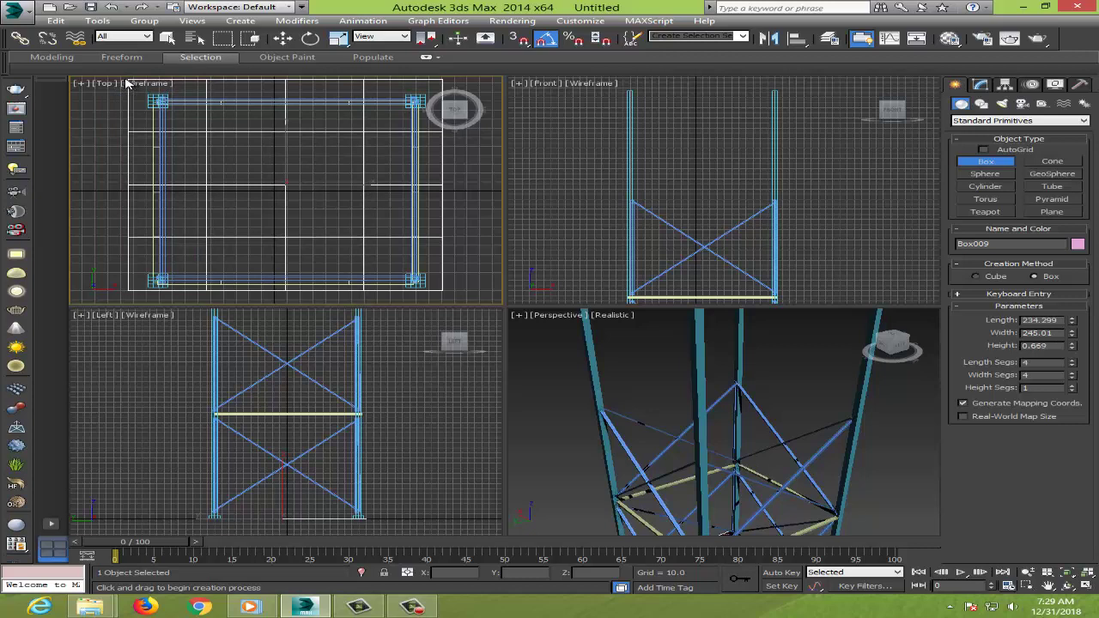
{"action": "right_click", "coordinate": [312, 197]}
{"action": "right_click", "coordinate": [300, 183]}
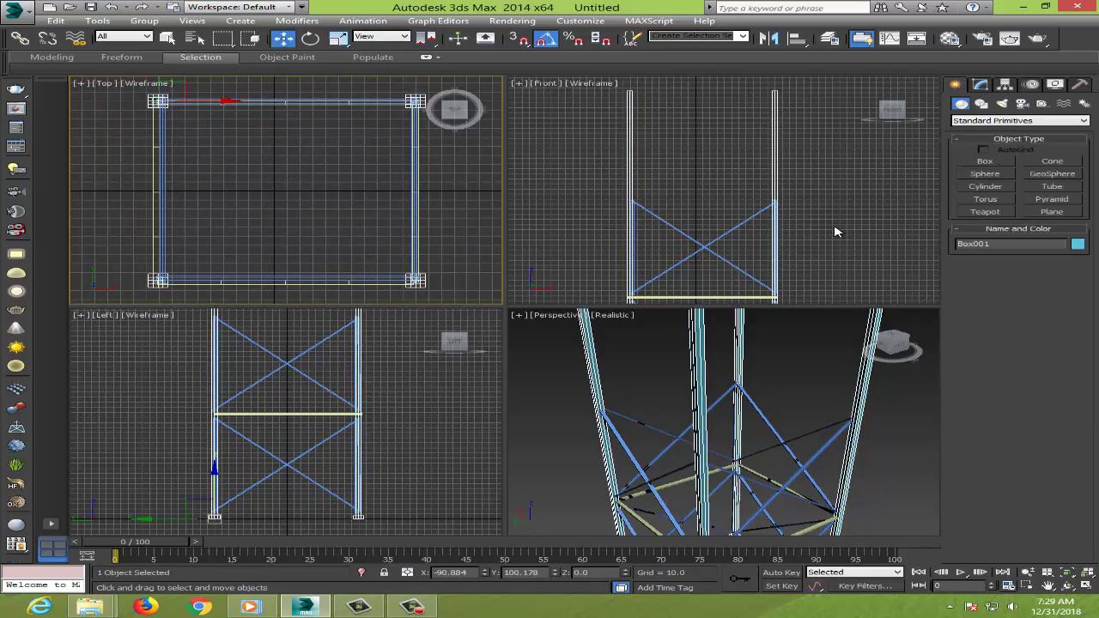
{"action": "left_click", "coordinate": [985, 161]}
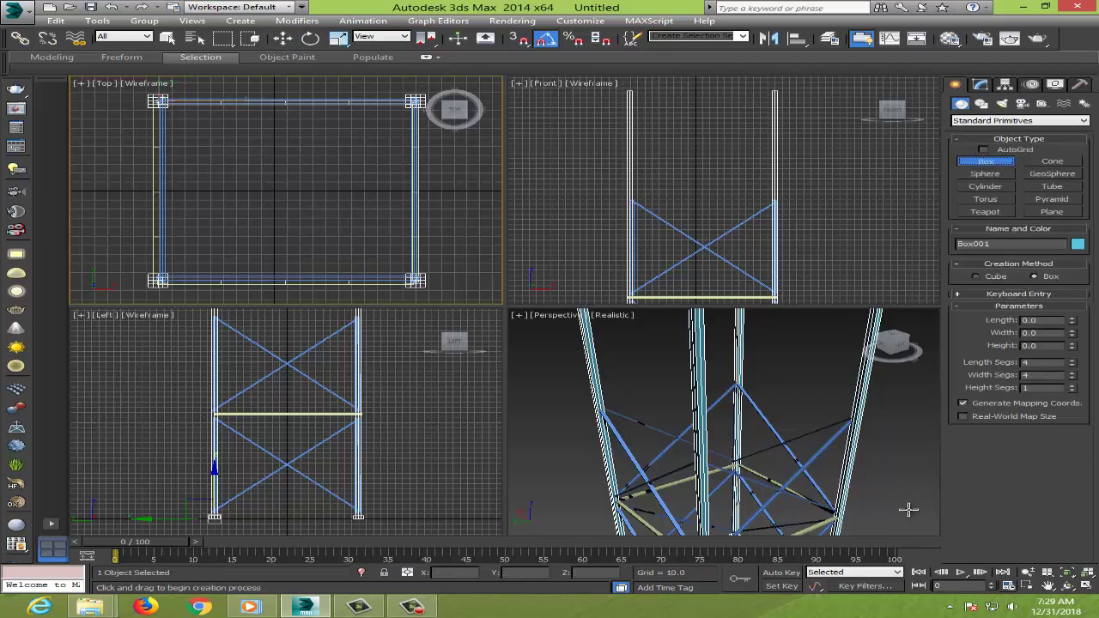
{"action": "scroll", "coordinate": [901, 510], "scroll_direction": "down", "scroll_amount": 5}
{"action": "scroll", "coordinate": [898, 510], "scroll_direction": "down", "scroll_amount": 4}
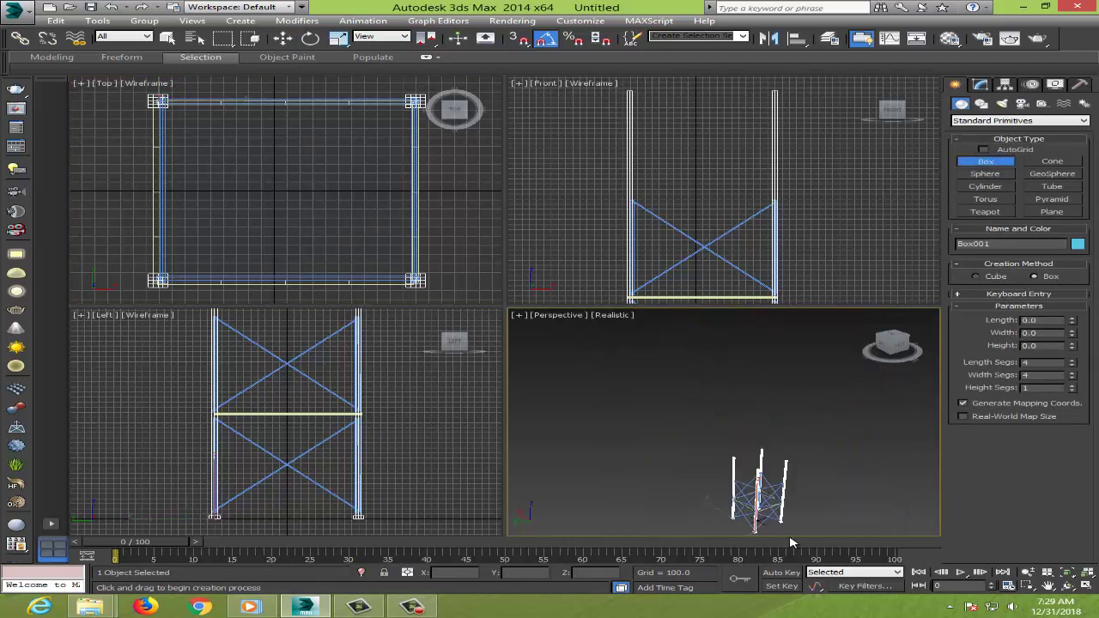
Step: Create slab Box009, about 239.7 × 250.4 and 6.7 thick, over the frame footprint and centre it
{"action": "scroll", "coordinate": [777, 524], "scroll_direction": "up", "scroll_amount": 3}
{"action": "scroll", "coordinate": [739, 507], "scroll_direction": "down", "scroll_amount": 2}
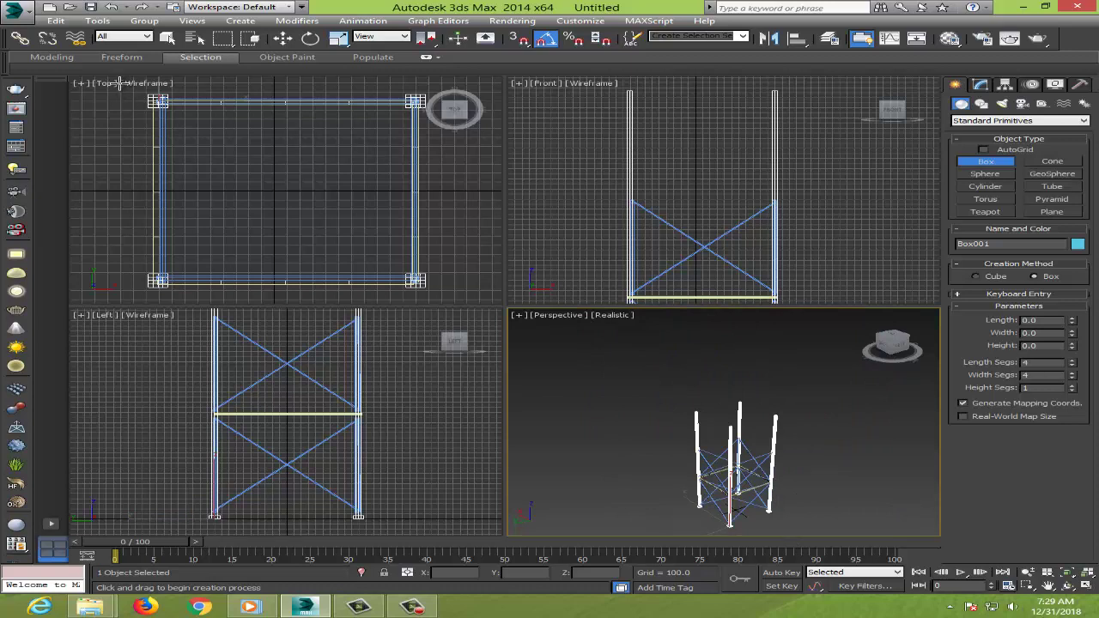
{"action": "left_click_drag", "start_coordinate": [120, 84], "coordinate": [430, 301]}
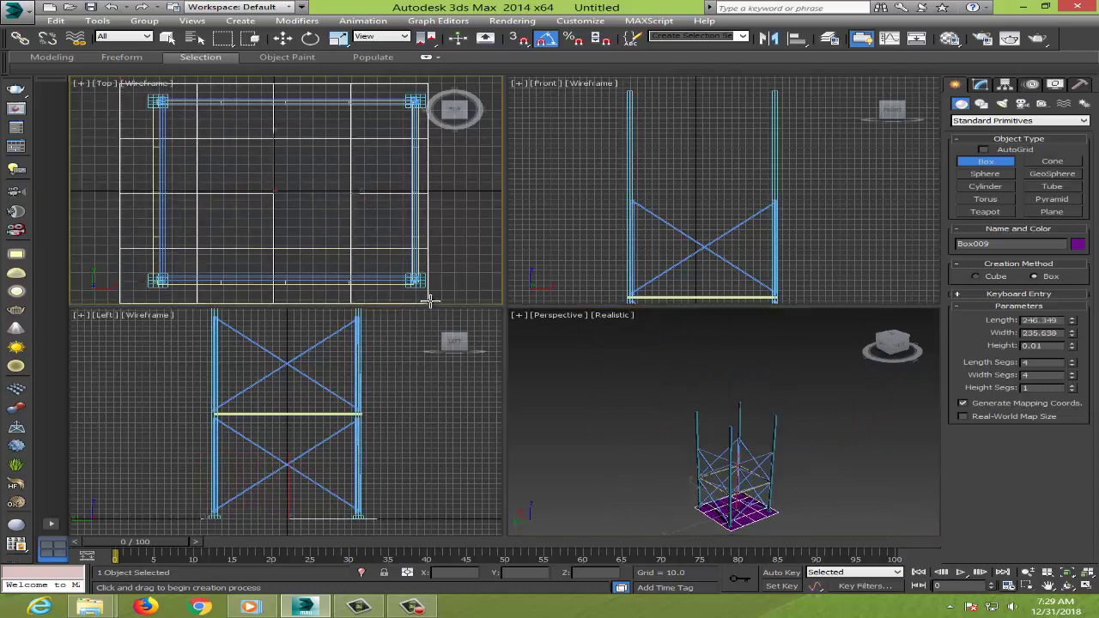
{"action": "mouse_move", "coordinate": [429, 301]}
{"action": "left_mouse_down"}
{"action": "mouse_move", "coordinate": [457, 299]}
{"action": "mouse_move", "coordinate": [425, 274]}
{"action": "left_mouse_up"}
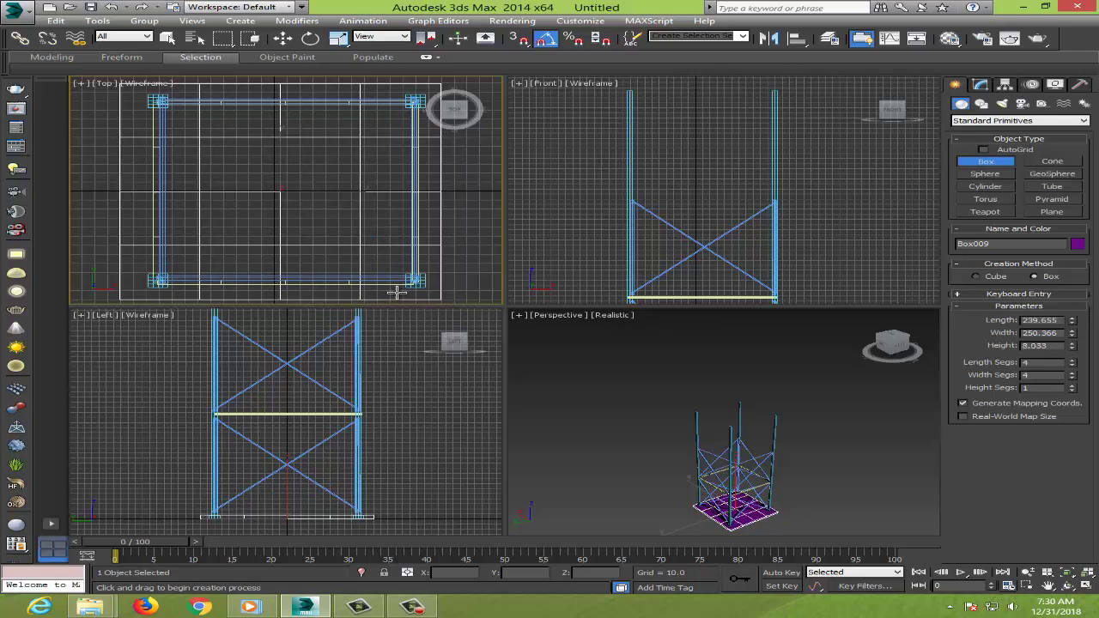
{"action": "left_click", "coordinate": [333, 256]}
{"action": "key", "text": "w"}
{"action": "left_click_drag", "start_coordinate": [335, 195], "coordinate": [338, 195]}
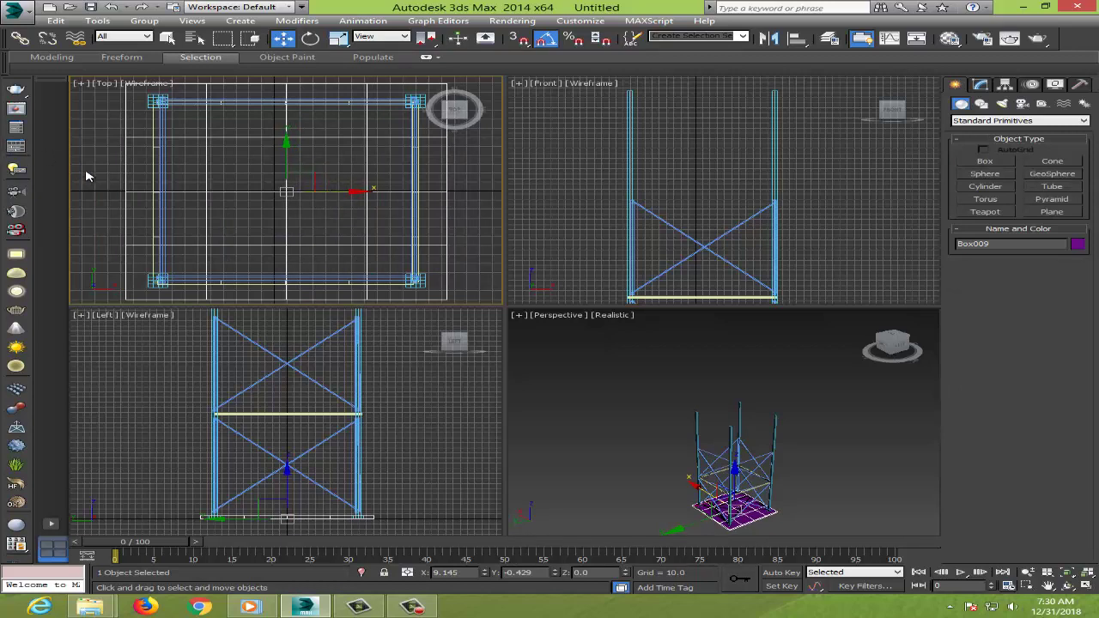
Step: In the Front view, raise Box009 to about Z 397, just below the pole tops
{"action": "left_click", "coordinate": [633, 227]}
{"action": "scroll", "coordinate": [702, 296], "scroll_direction": "down", "scroll_amount": 5}
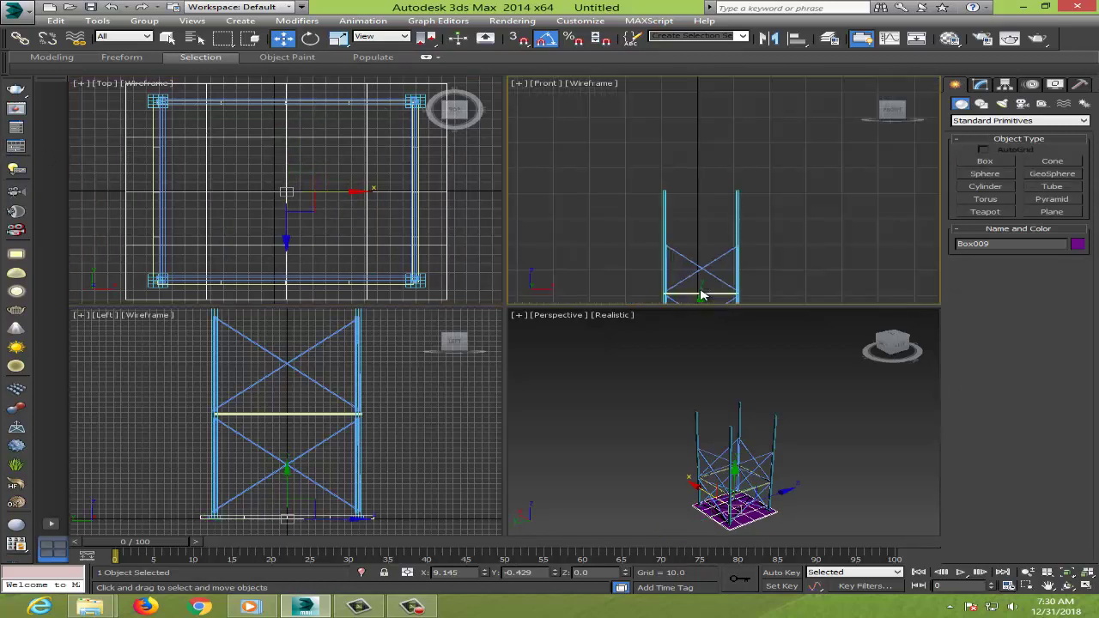
{"action": "scroll", "coordinate": [700, 287], "scroll_direction": "down", "scroll_amount": 2}
{"action": "left_click_drag", "start_coordinate": [701, 284], "coordinate": [700, 256]}
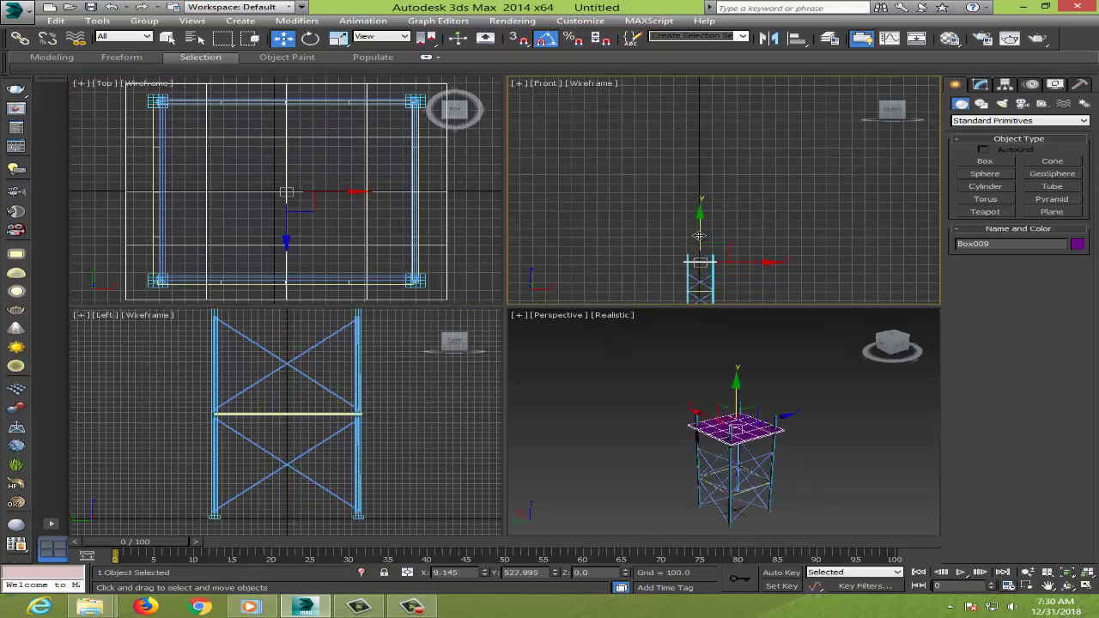
{"action": "scroll", "coordinate": [701, 303], "scroll_direction": "up", "scroll_amount": 5}
{"action": "scroll", "coordinate": [700, 302], "scroll_direction": "up", "scroll_amount": 2}
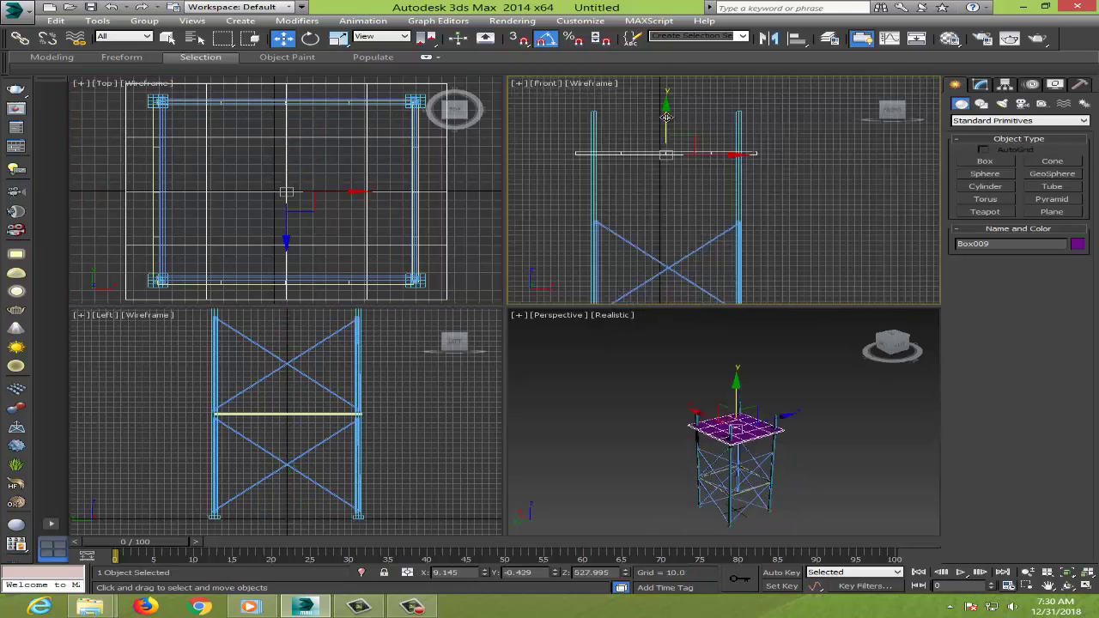
{"action": "left_click_drag", "start_coordinate": [666, 116], "coordinate": [669, 184]}
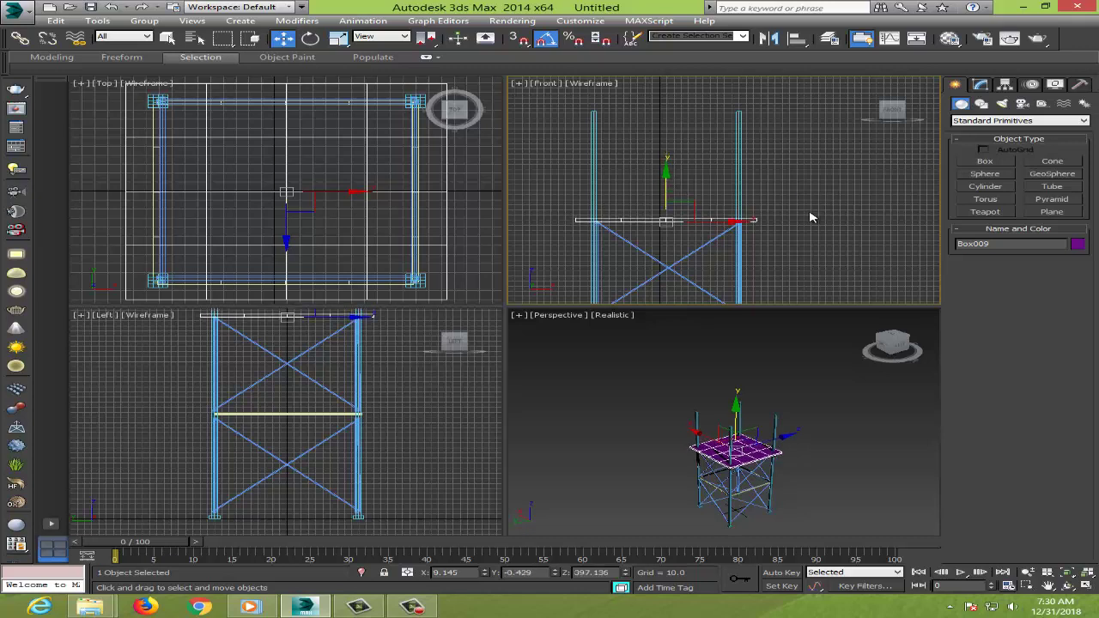
{"action": "scroll", "coordinate": [749, 481], "scroll_direction": "up", "scroll_amount": 5}
{"action": "scroll", "coordinate": [748, 464], "scroll_direction": "down", "scroll_amount": 5}
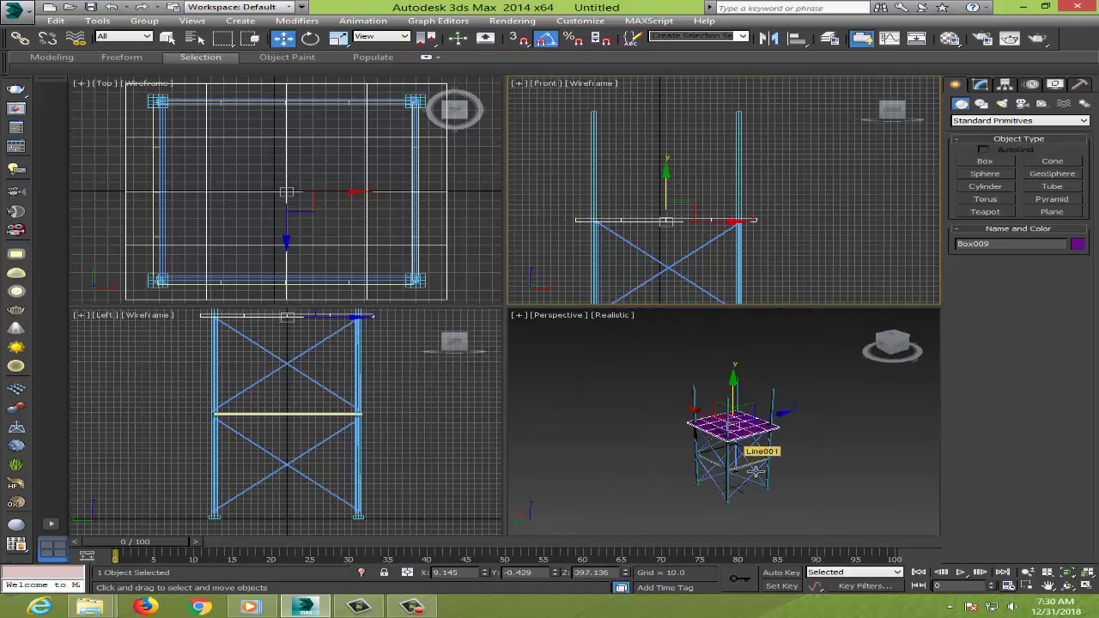
Step: Orbit the Perspective view to check the raised platform on the tower
{"action": "left_click", "coordinate": [1067, 588]}
{"action": "left_click", "coordinate": [798, 442]}
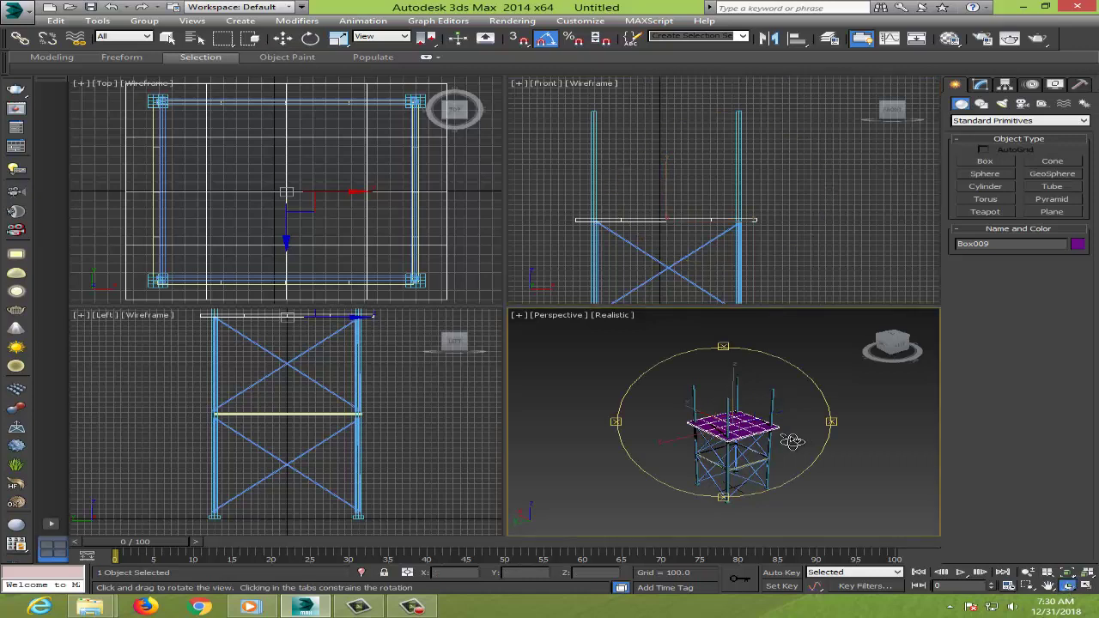
{"action": "left_click_drag", "start_coordinate": [752, 425], "coordinate": [756, 426]}
{"action": "scroll", "coordinate": [755, 426], "scroll_direction": "up", "scroll_amount": 5}
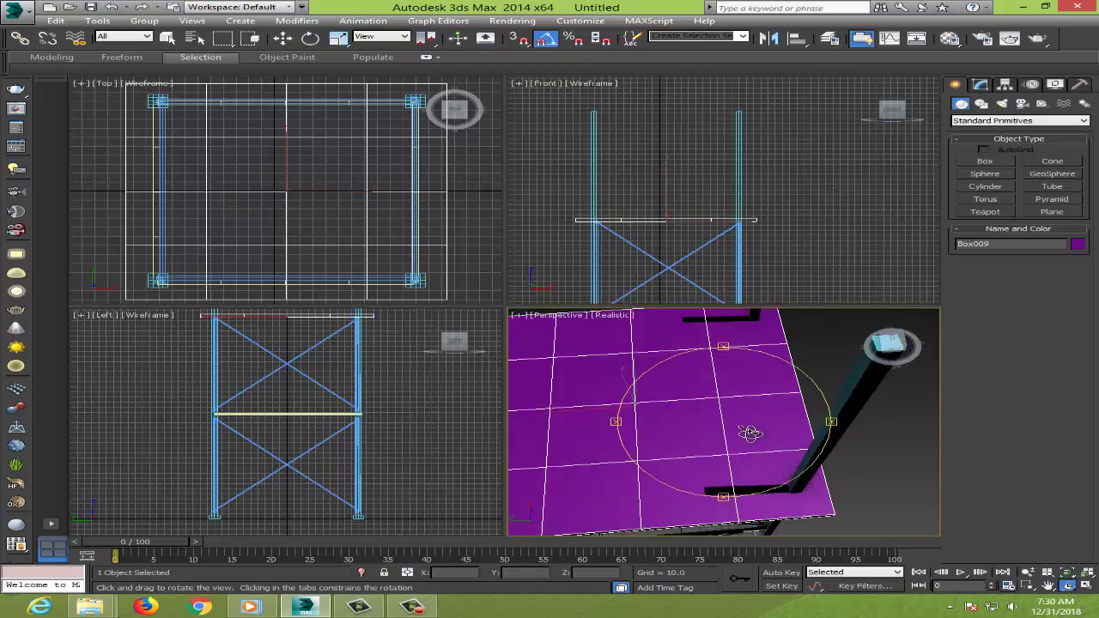
{"action": "right_click", "coordinate": [744, 414]}
Step: Convert Box009 to Editable Poly and select a ring of 10 edges across the slab
{"action": "right_click", "coordinate": [771, 384]}
{"action": "mouse_move", "coordinate": [802, 496]}
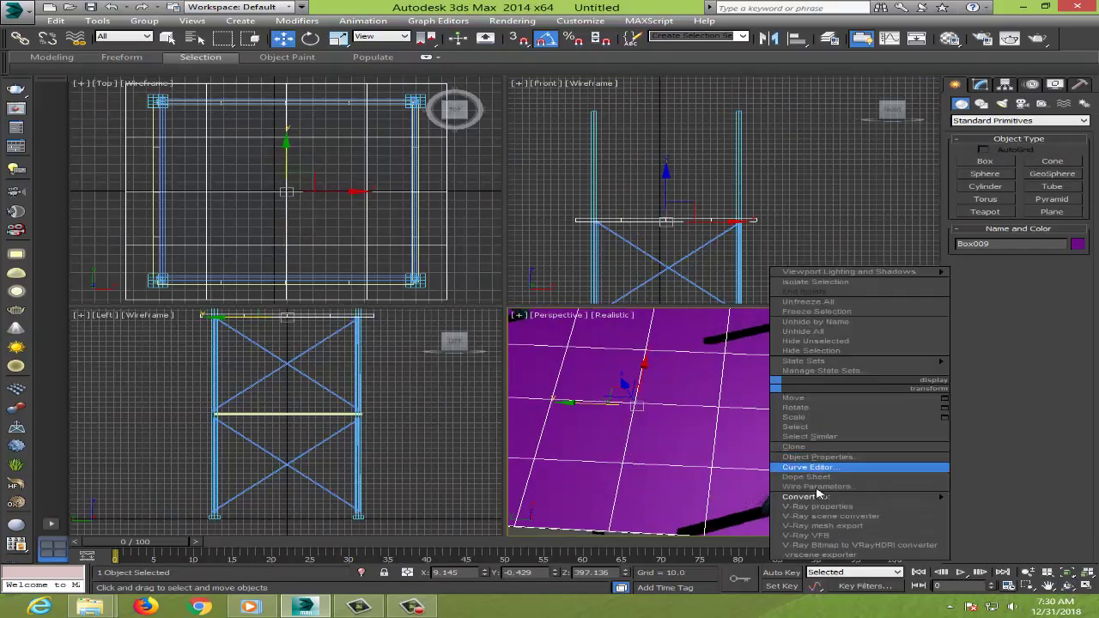
{"action": "left_click", "coordinate": [1018, 507]}
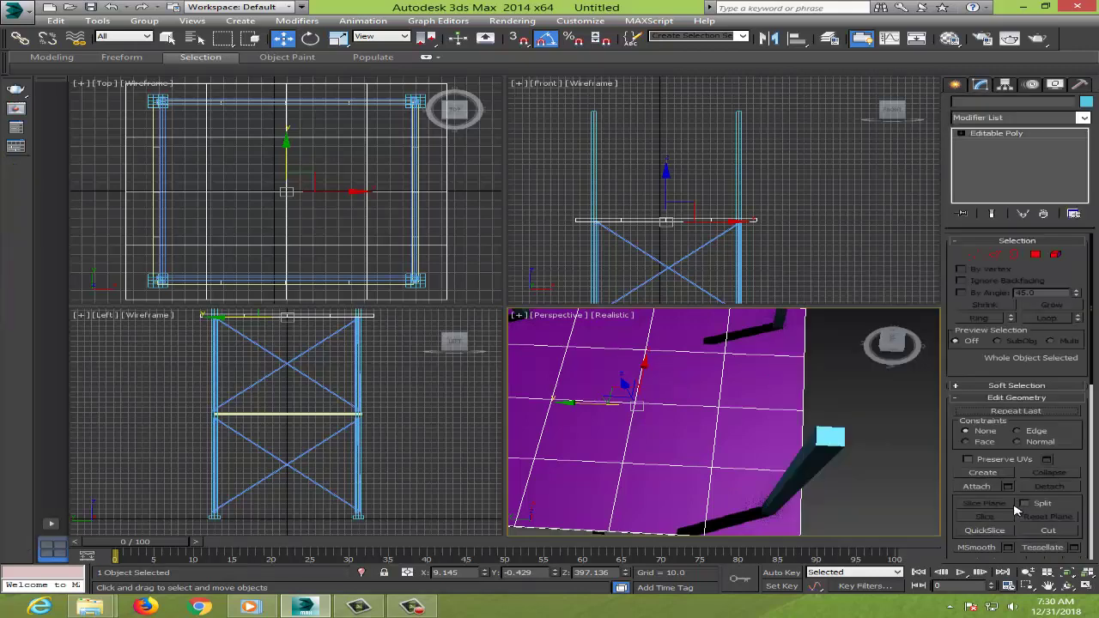
{"action": "left_click", "coordinate": [993, 254]}
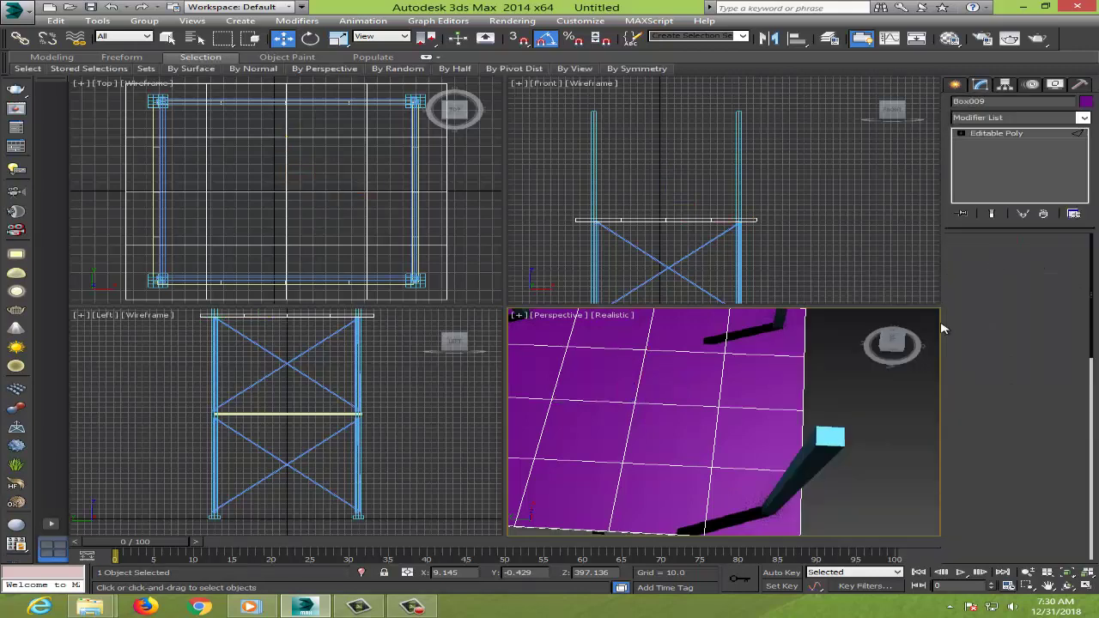
{"action": "left_click", "coordinate": [764, 352]}
{"action": "left_click", "coordinate": [728, 332]}
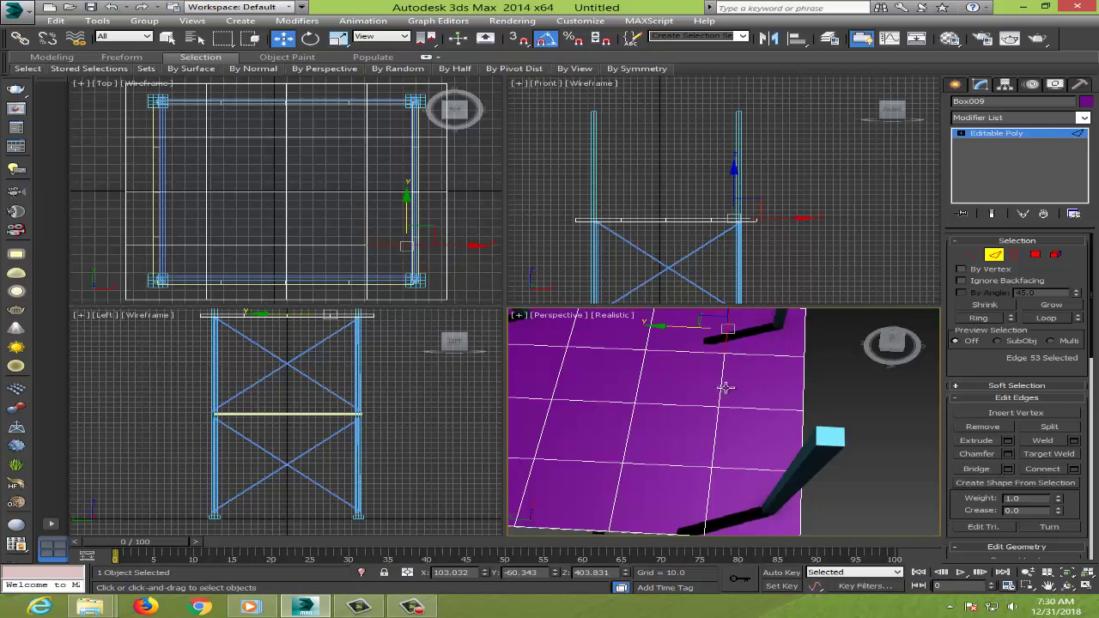
{"action": "left_click", "coordinate": [768, 354], "text": "ctrl"}
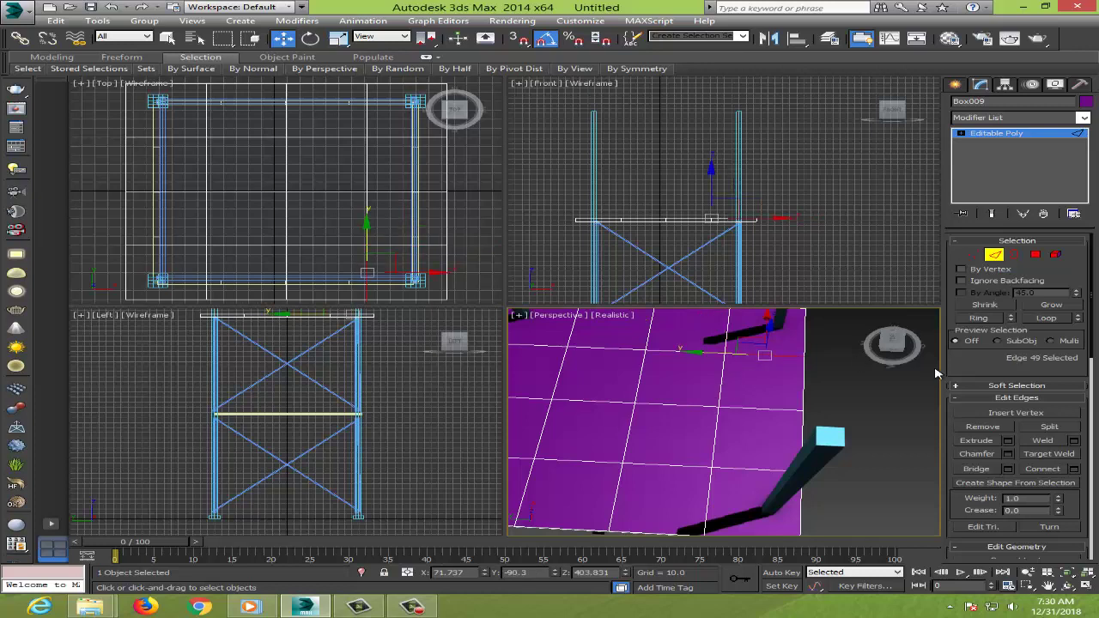
{"action": "left_click", "coordinate": [978, 318]}
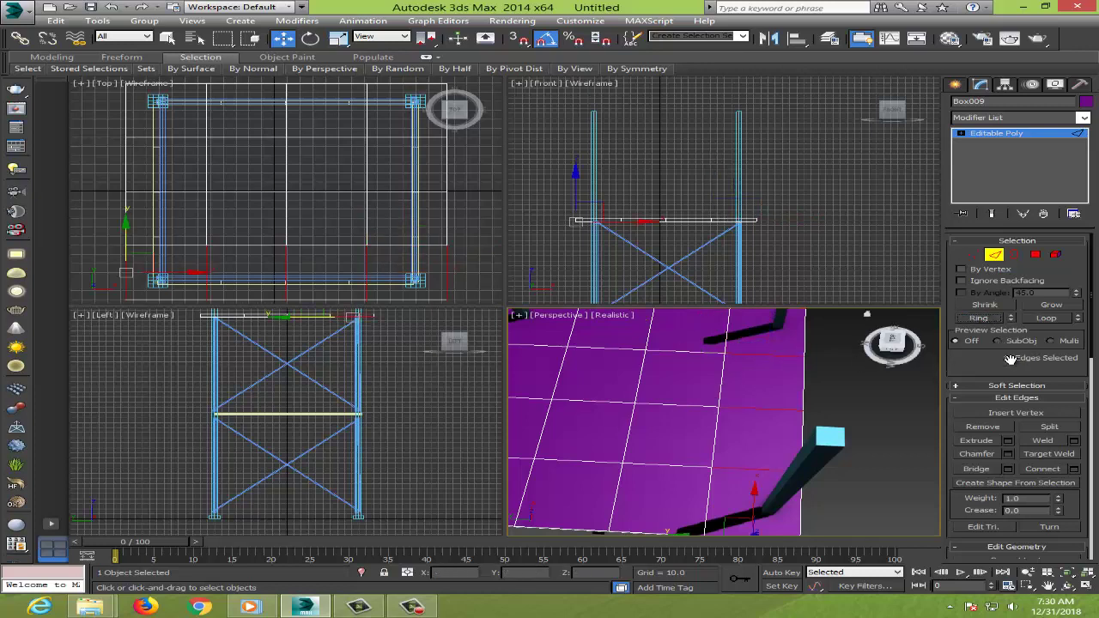
Step: Connect the ring with one new edge loop slid to about -45, then pick a single edge
{"action": "left_click", "coordinate": [1075, 469]}
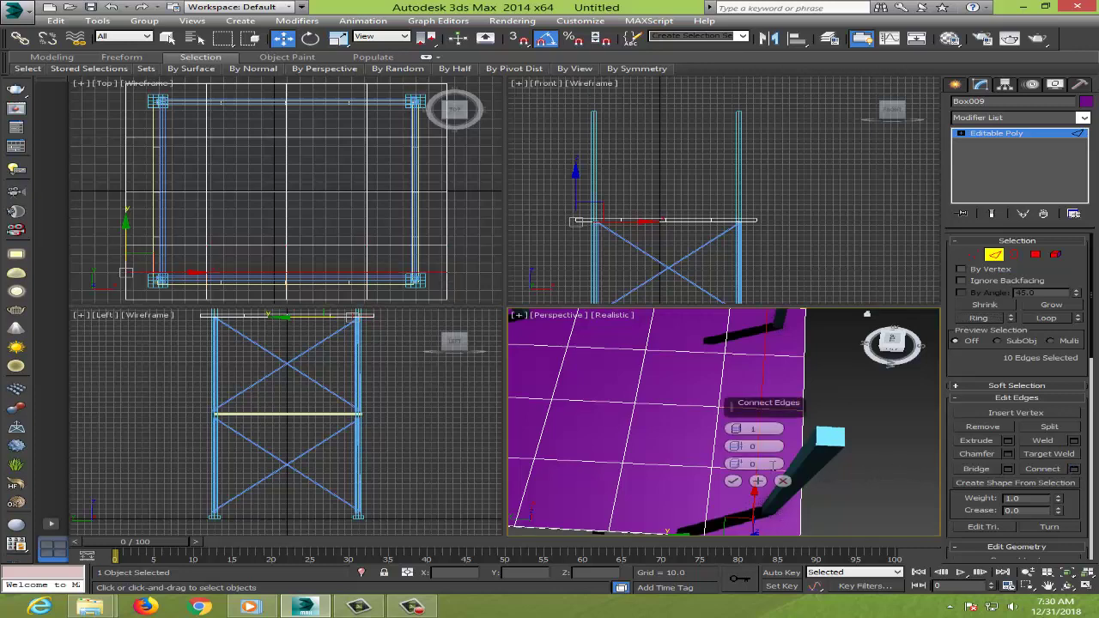
{"action": "left_click_drag", "start_coordinate": [736, 464], "coordinate": [744, 513]}
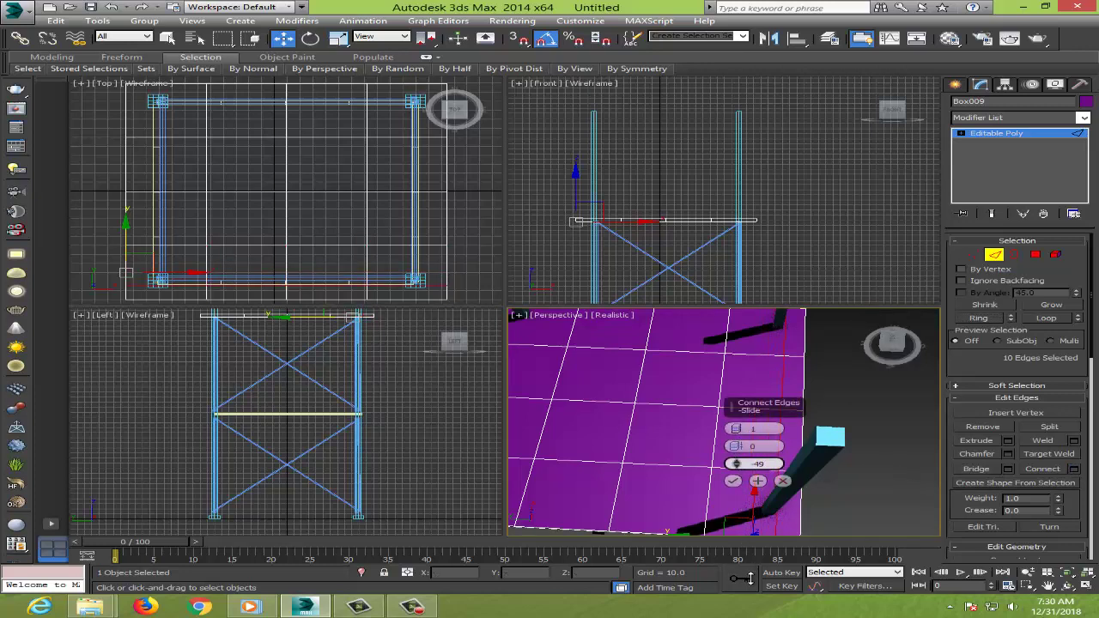
{"action": "left_click_drag", "start_coordinate": [751, 580], "coordinate": [749, 571]}
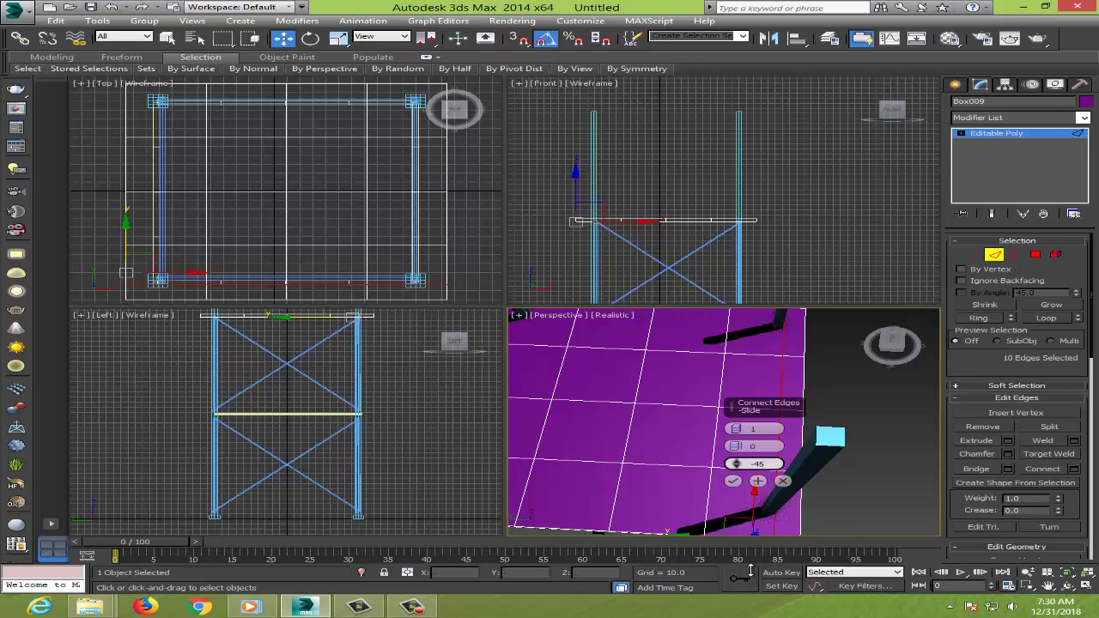
{"action": "left_click", "coordinate": [733, 481]}
{"action": "left_click", "coordinate": [727, 331]}
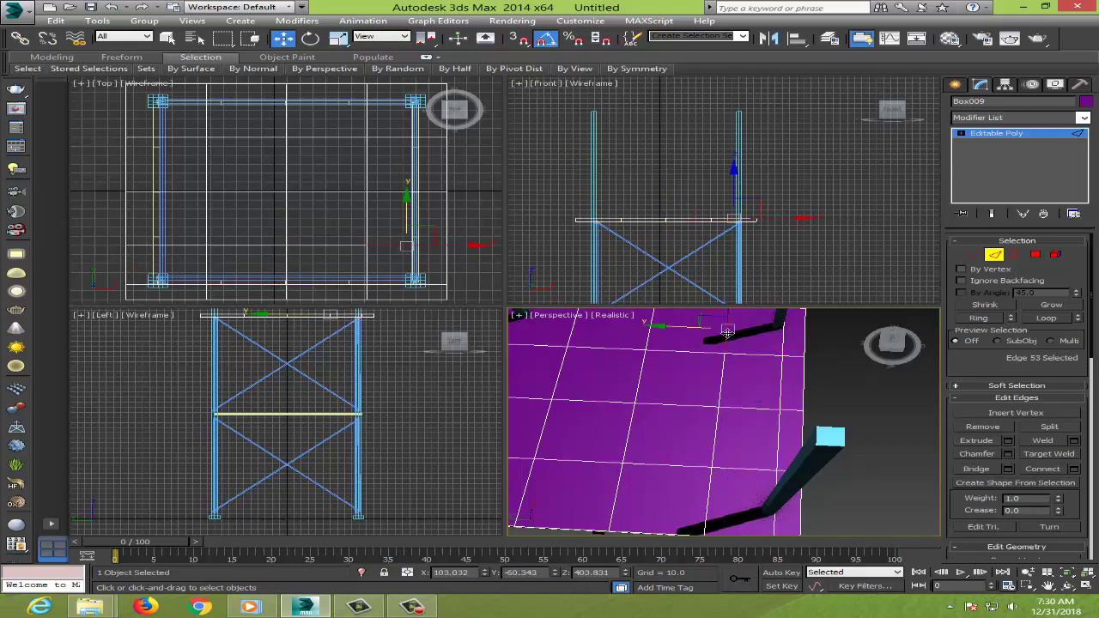
Step: Ring-select the parallel edges and connect a new loop pushed toward the border, slide about 35
{"action": "left_click", "coordinate": [984, 318]}
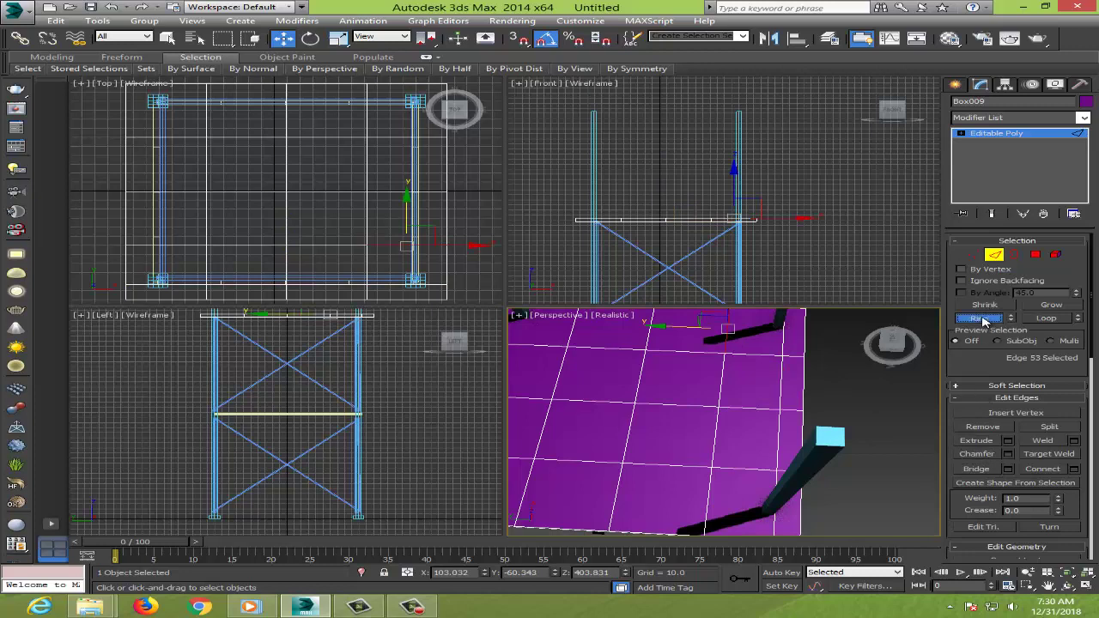
{"action": "left_click", "coordinate": [1074, 469]}
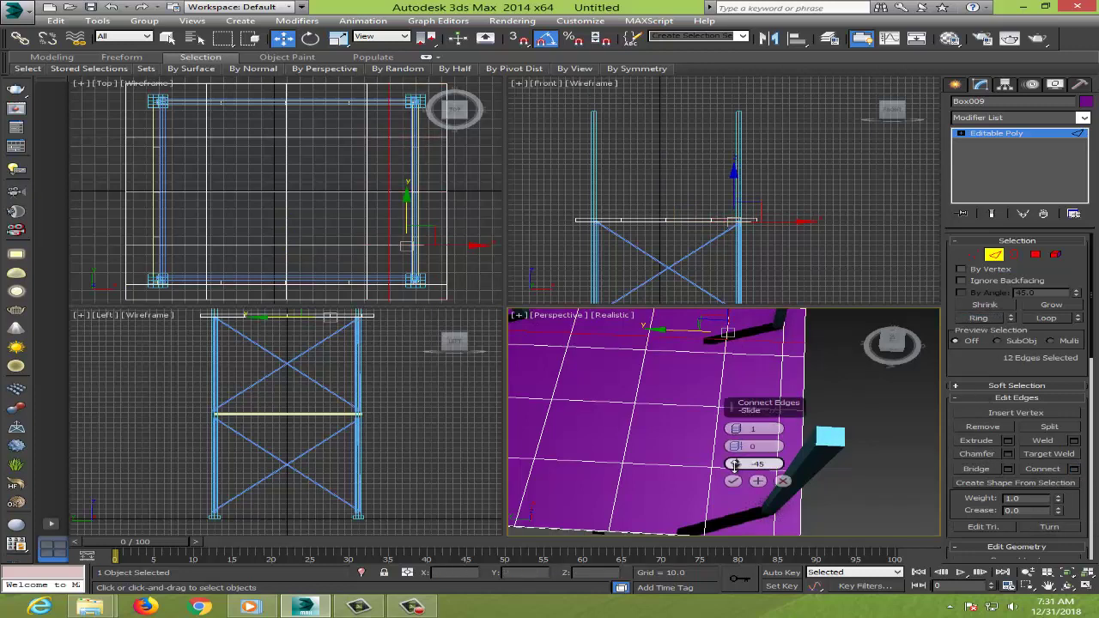
{"action": "left_click_drag", "start_coordinate": [742, 523], "coordinate": [759, 416]}
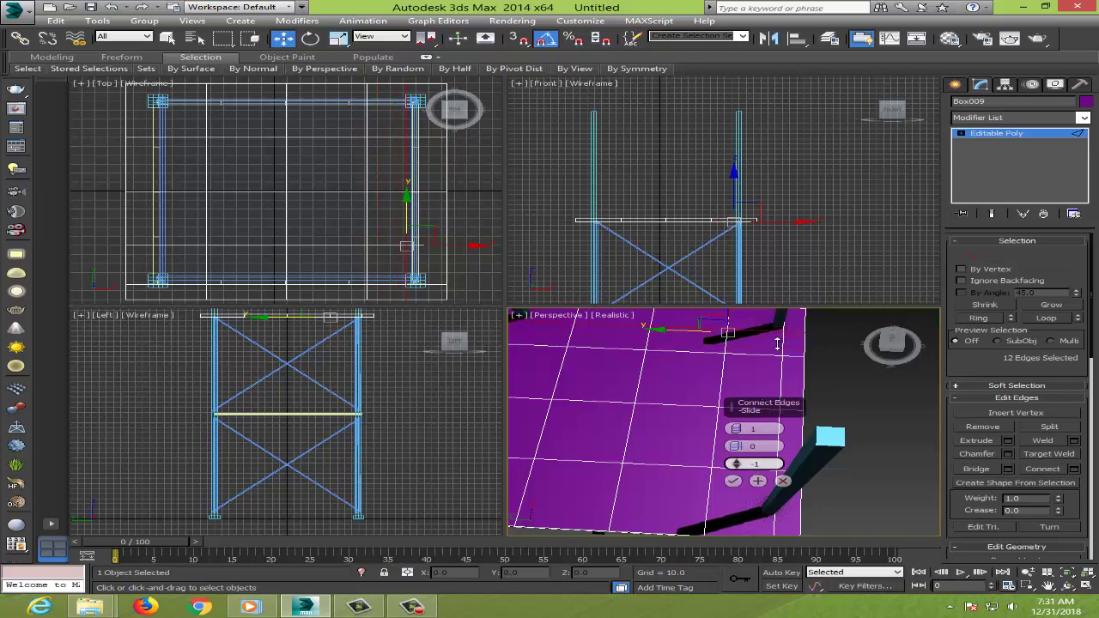
{"action": "left_click_drag", "start_coordinate": [777, 344], "coordinate": [777, 322]}
{"action": "mouse_move", "coordinate": [777, 394]}
{"action": "middle_mouse_down", "text": "alt"}
{"action": "mouse_move", "coordinate": [906, 405]}
{"action": "mouse_move", "coordinate": [737, 465]}
{"action": "middle_mouse_up", "text": "alt"}
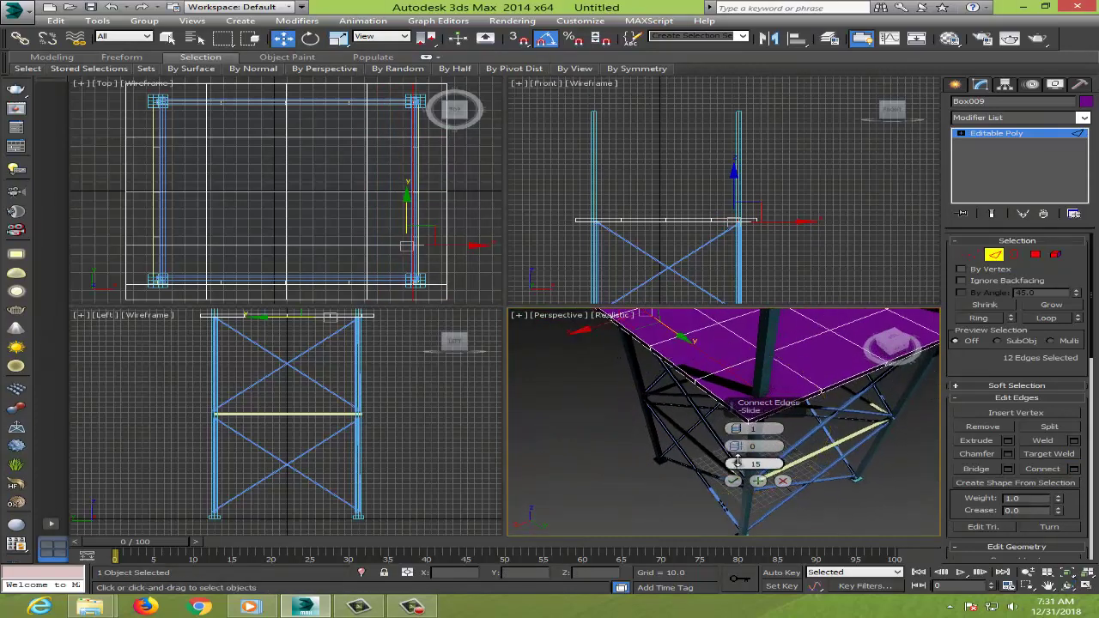
{"action": "left_click_drag", "start_coordinate": [737, 462], "coordinate": [740, 390]}
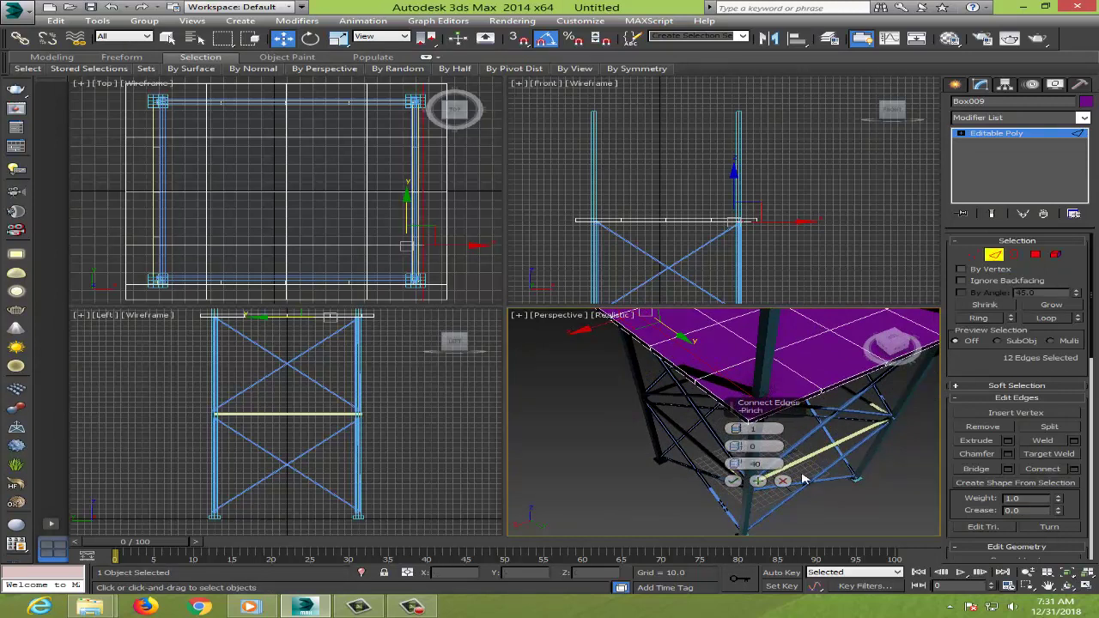
{"action": "left_click", "coordinate": [732, 481]}
Step: Connect another edge ring on a second side at slide 40, then pan to the platform top
{"action": "left_click", "coordinate": [859, 374]}
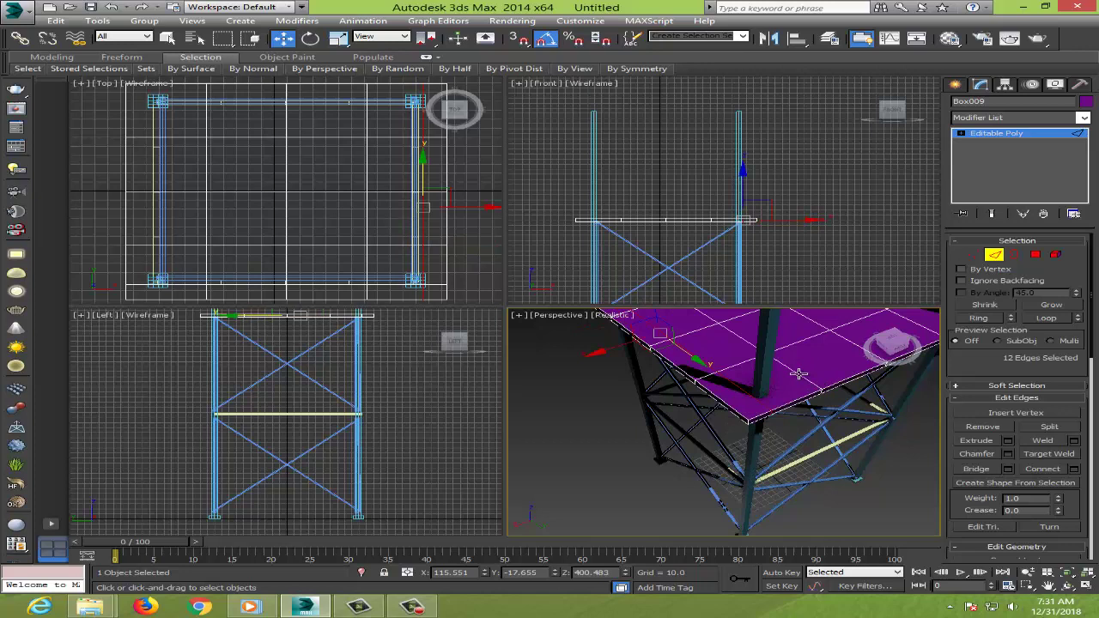
{"action": "left_click", "coordinate": [977, 319]}
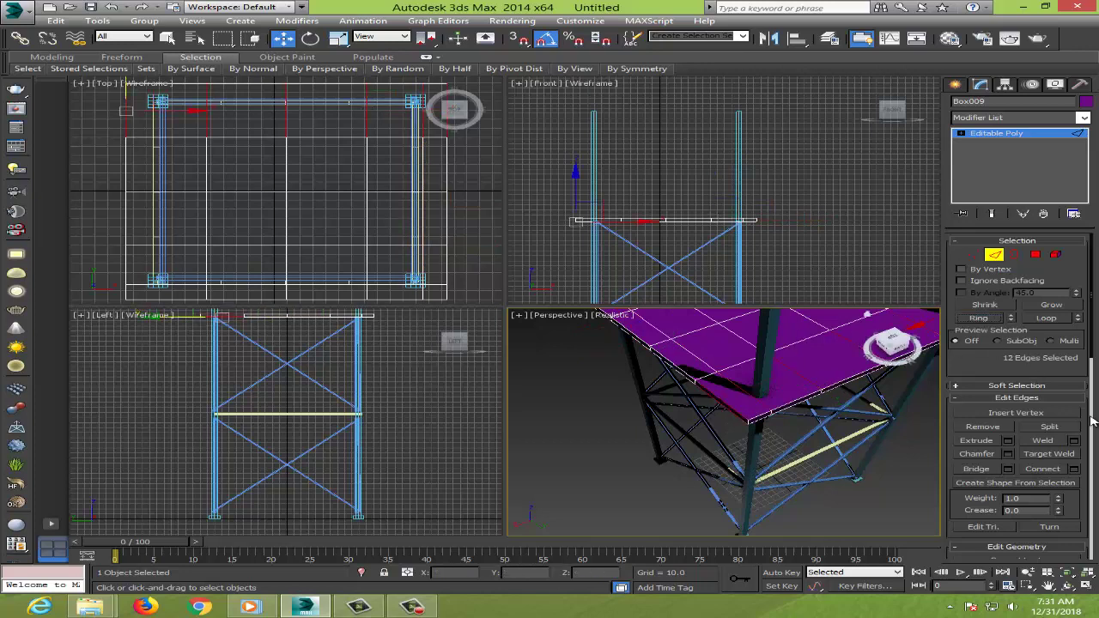
{"action": "left_click", "coordinate": [1073, 468]}
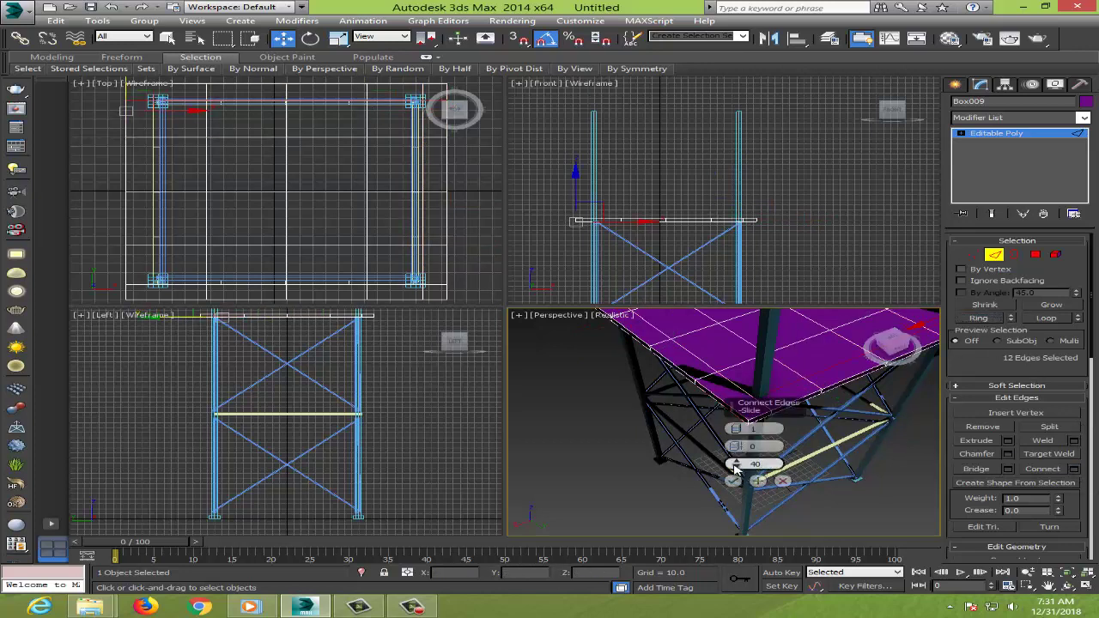
{"action": "left_click", "coordinate": [732, 481]}
{"action": "left_click", "coordinate": [1048, 586]}
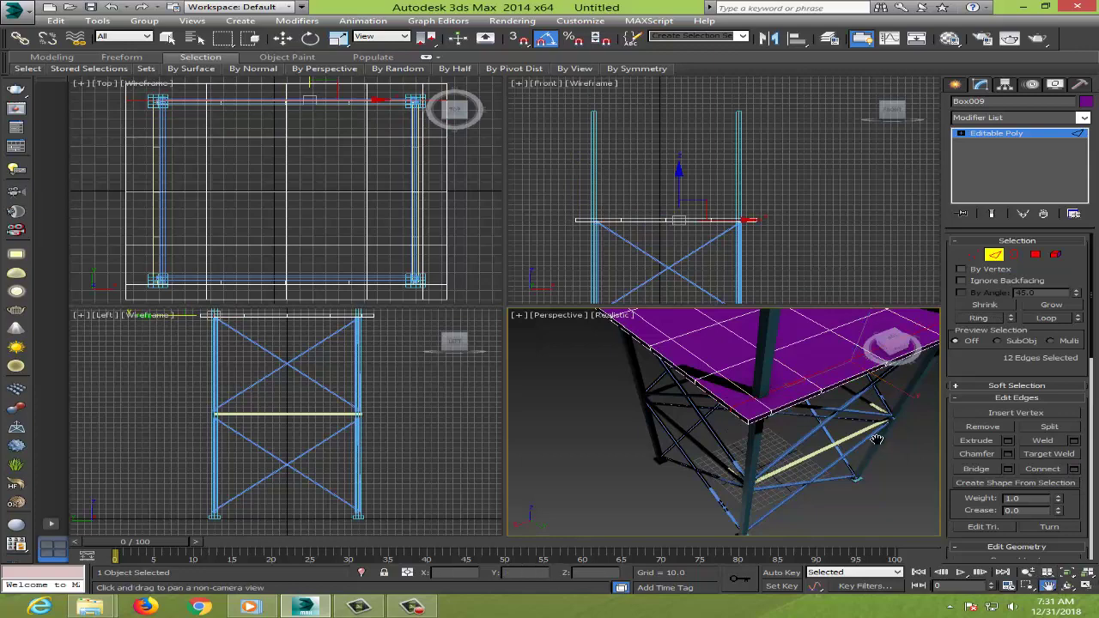
{"action": "left_click_drag", "start_coordinate": [773, 352], "coordinate": [752, 412]}
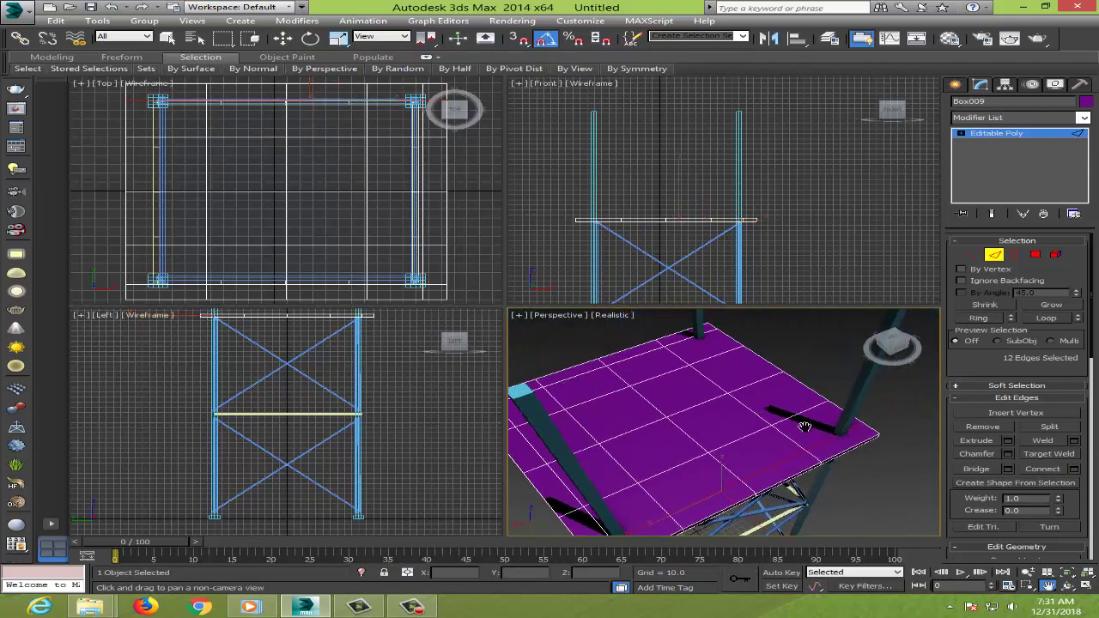
Step: Connect the remaining side's 14-edge ring with a new loop at slide -40
{"action": "right_click", "coordinate": [805, 415]}
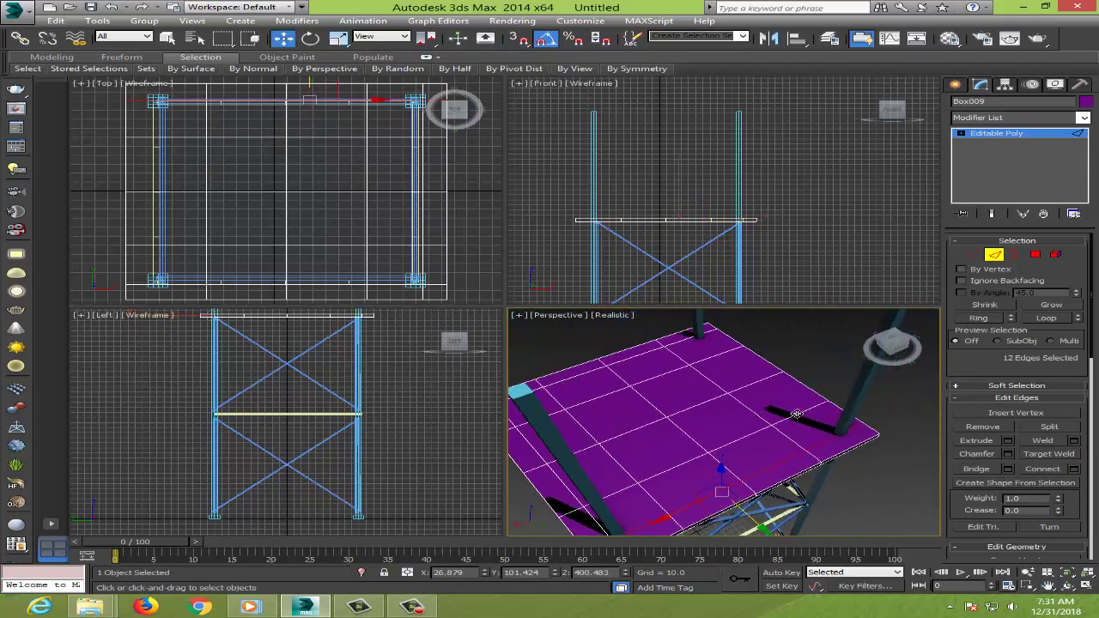
{"action": "left_click", "coordinate": [978, 318]}
{"action": "left_click", "coordinate": [1073, 470]}
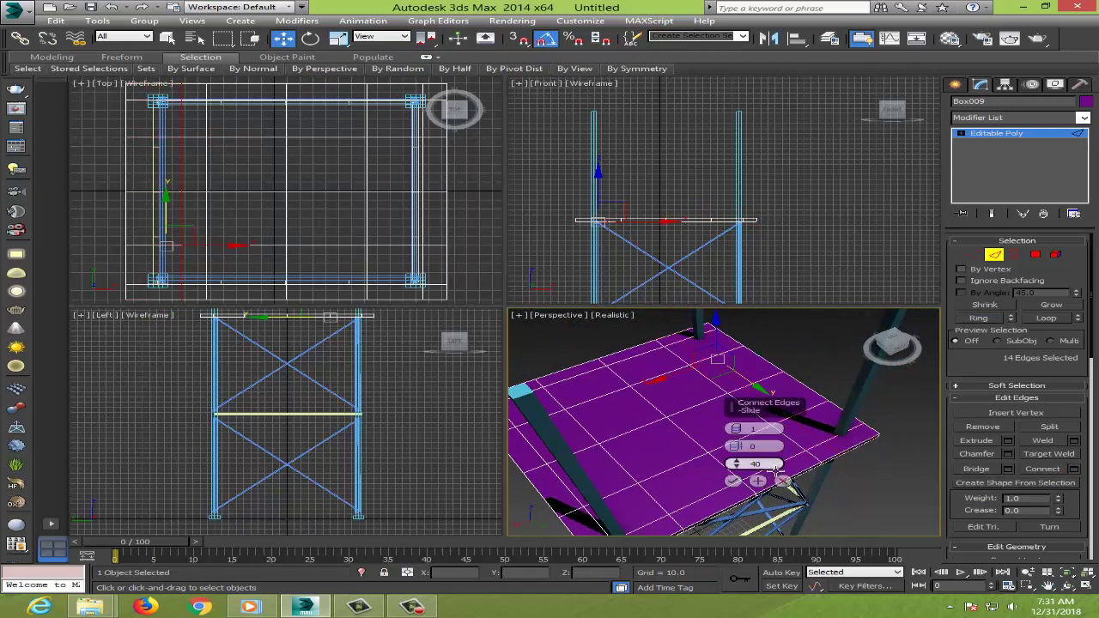
{"action": "left_click_drag", "start_coordinate": [739, 502], "coordinate": [754, 558]}
{"action": "mouse_move", "coordinate": [747, 19]}
{"action": "left_mouse_down"}
{"action": "mouse_move", "coordinate": [745, 38]}
{"action": "mouse_move", "coordinate": [740, 28]}
{"action": "left_mouse_up"}
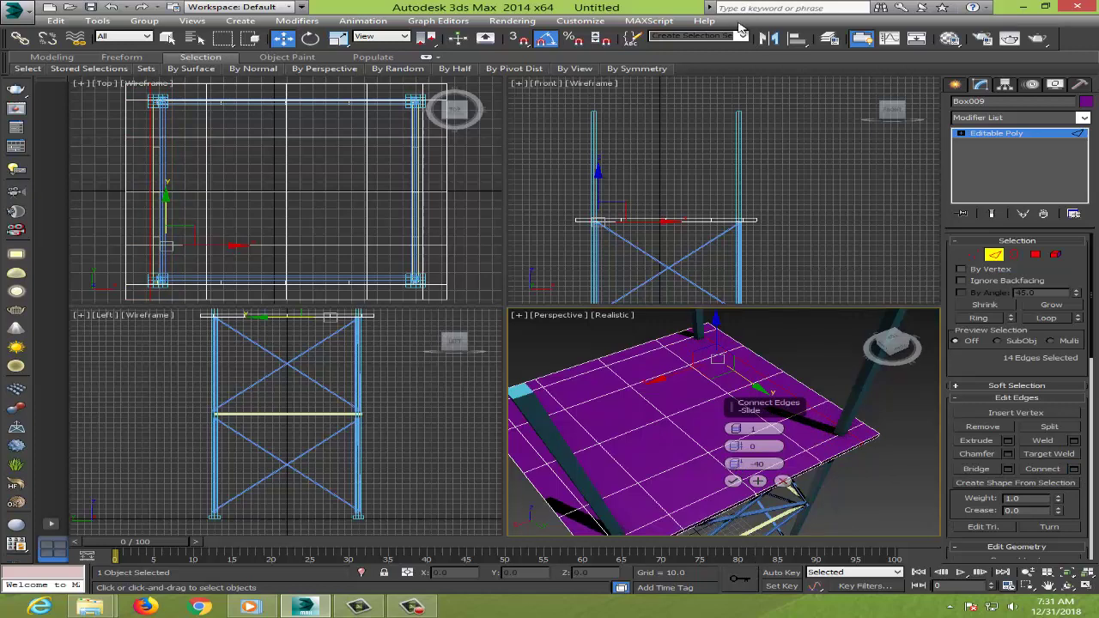
{"action": "left_click", "coordinate": [732, 482]}
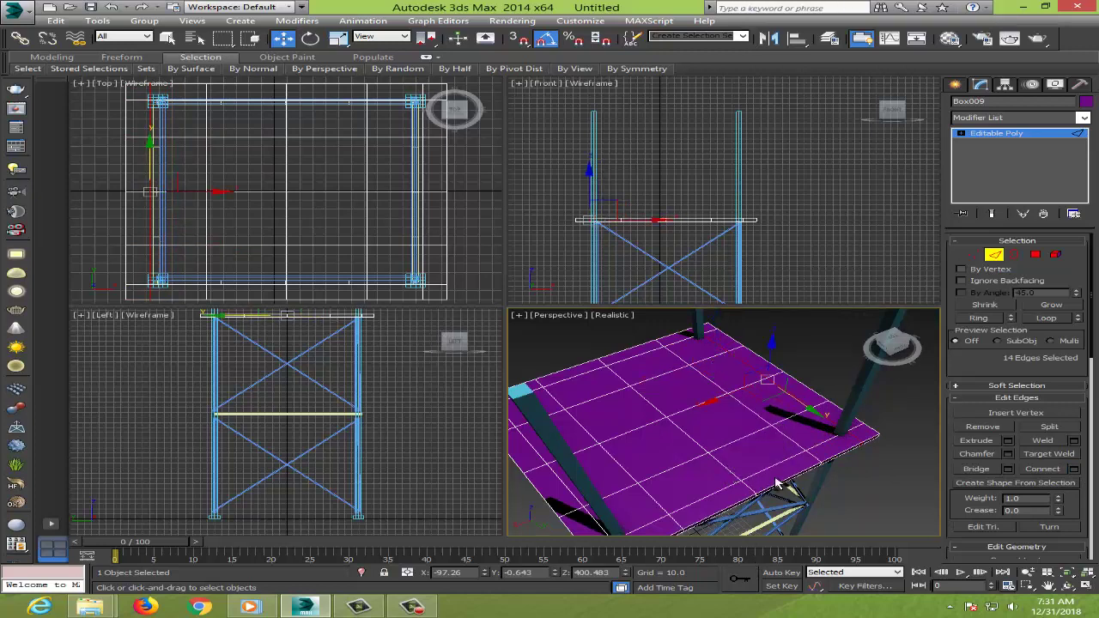
Step: Orbit to look down on the platform and scale the selected edges
{"action": "key", "text": "ctrl+r"}
{"action": "mouse_move", "coordinate": [732, 443]}
{"action": "left_mouse_down"}
{"action": "mouse_move", "coordinate": [833, 442]}
{"action": "mouse_move", "coordinate": [764, 439]}
{"action": "mouse_move", "coordinate": [774, 441]}
{"action": "mouse_move", "coordinate": [751, 455]}
{"action": "left_mouse_up"}
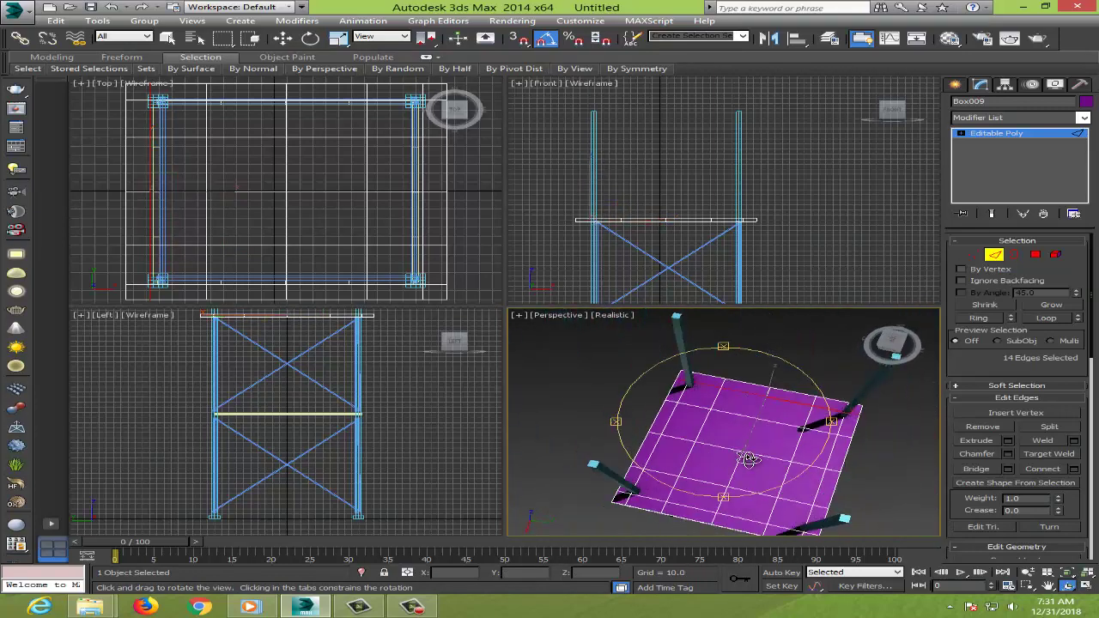
{"action": "key", "text": "w"}
{"action": "key", "text": "e"}
{"action": "key", "text": "r"}
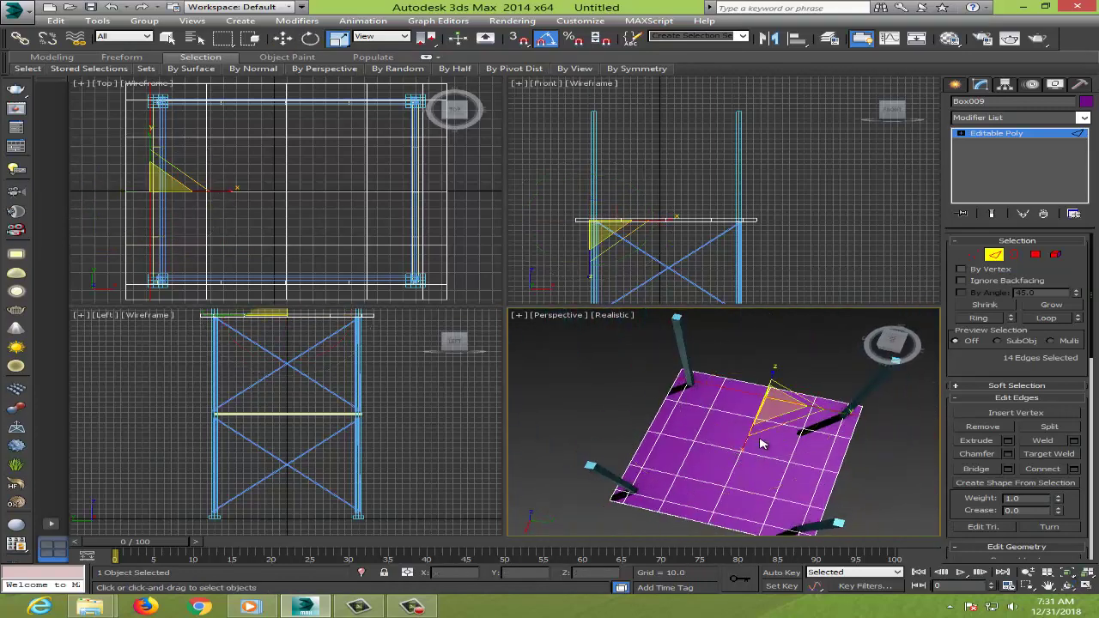
{"action": "left_click_drag", "start_coordinate": [776, 407], "coordinate": [749, 440]}
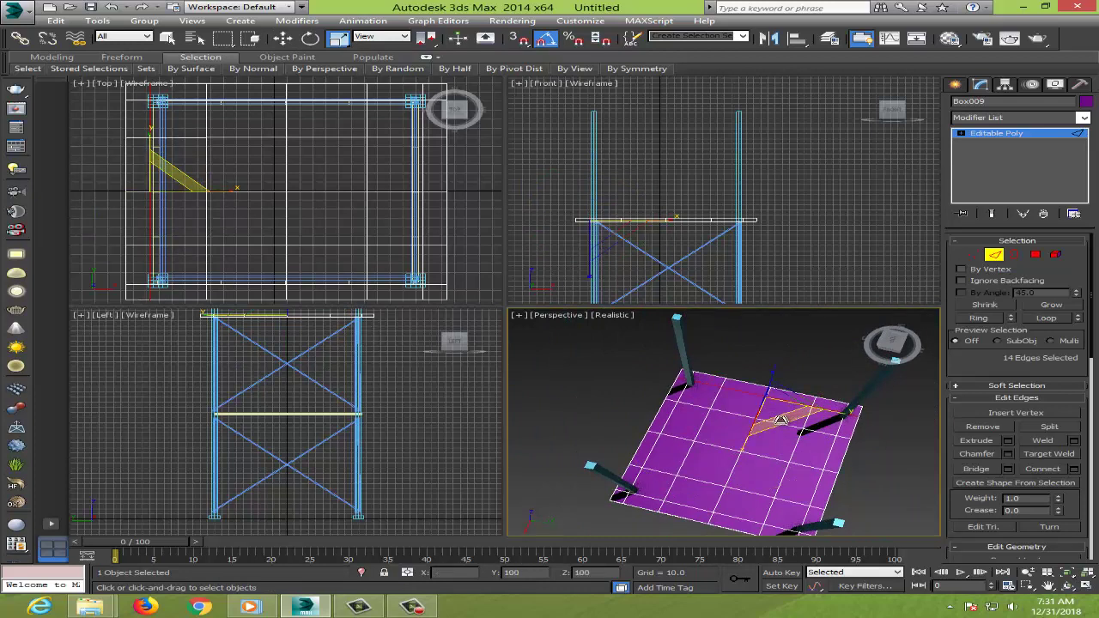
Step: Undo the edge scaling, cancel a stray uneven scale, and return to the Editable Poly settings
{"action": "key", "text": "ctrl+z"}
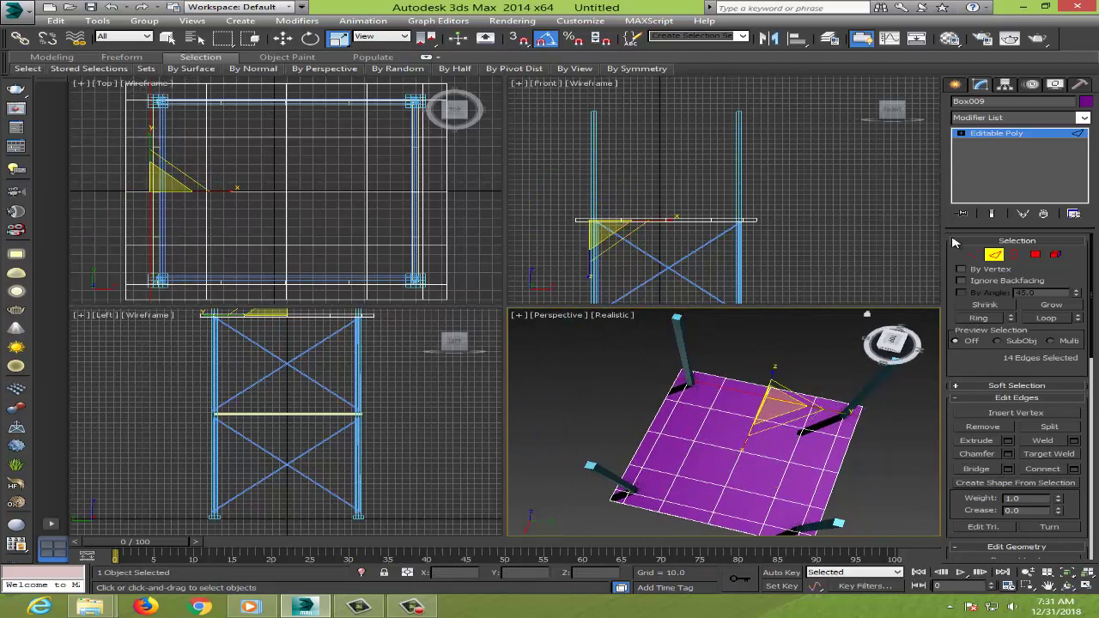
{"action": "left_click", "coordinate": [956, 87]}
{"action": "mouse_move", "coordinate": [810, 449]}
{"action": "left_mouse_down"}
{"action": "mouse_move", "coordinate": [736, 484]}
{"action": "mouse_move", "coordinate": [773, 464]}
{"action": "left_mouse_up"}
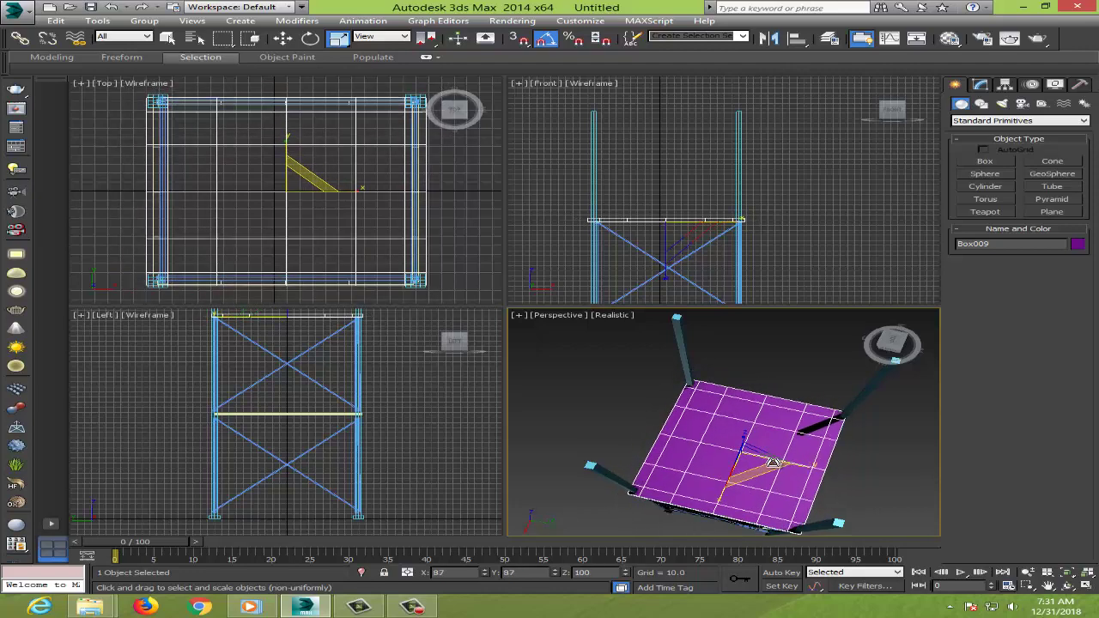
{"action": "mouse_move", "coordinate": [773, 464]}
{"action": "left_mouse_down"}
{"action": "mouse_move", "coordinate": [807, 486]}
{"action": "mouse_move", "coordinate": [816, 470]}
{"action": "mouse_move", "coordinate": [747, 459]}
{"action": "left_mouse_up"}
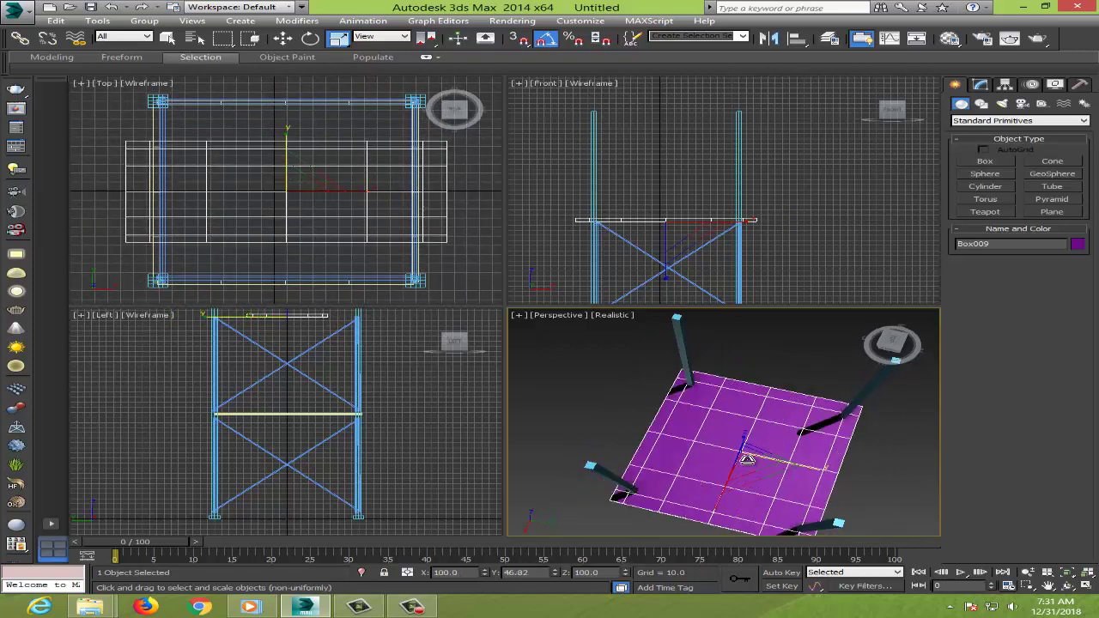
{"action": "right_click", "coordinate": [747, 460]}
{"action": "right_click", "coordinate": [882, 427]}
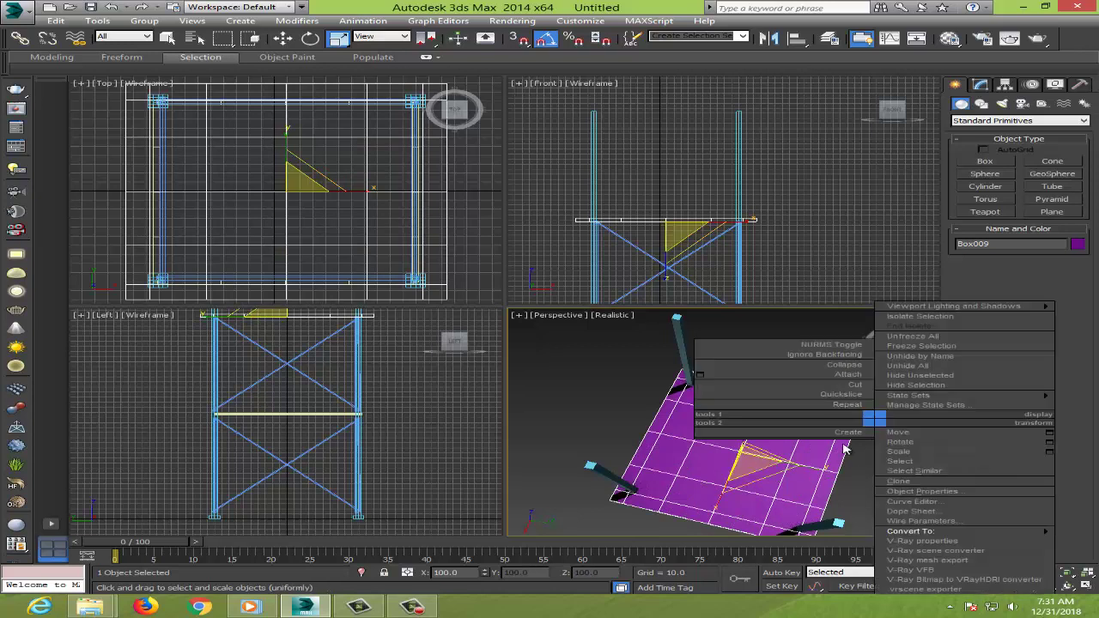
{"action": "left_click", "coordinate": [677, 498]}
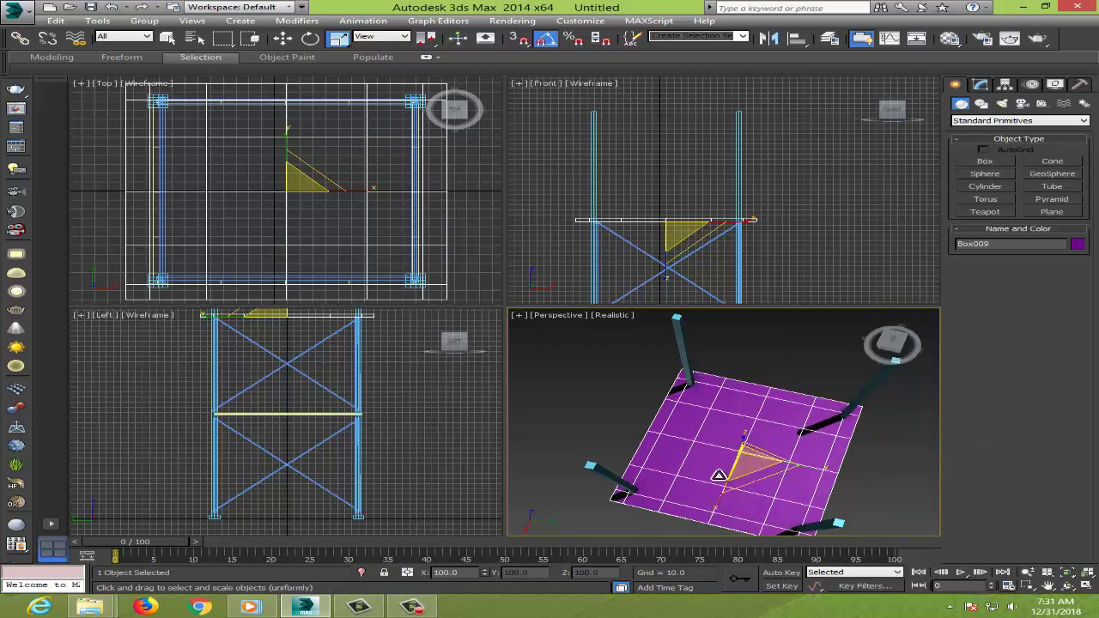
{"action": "left_click", "coordinate": [978, 86]}
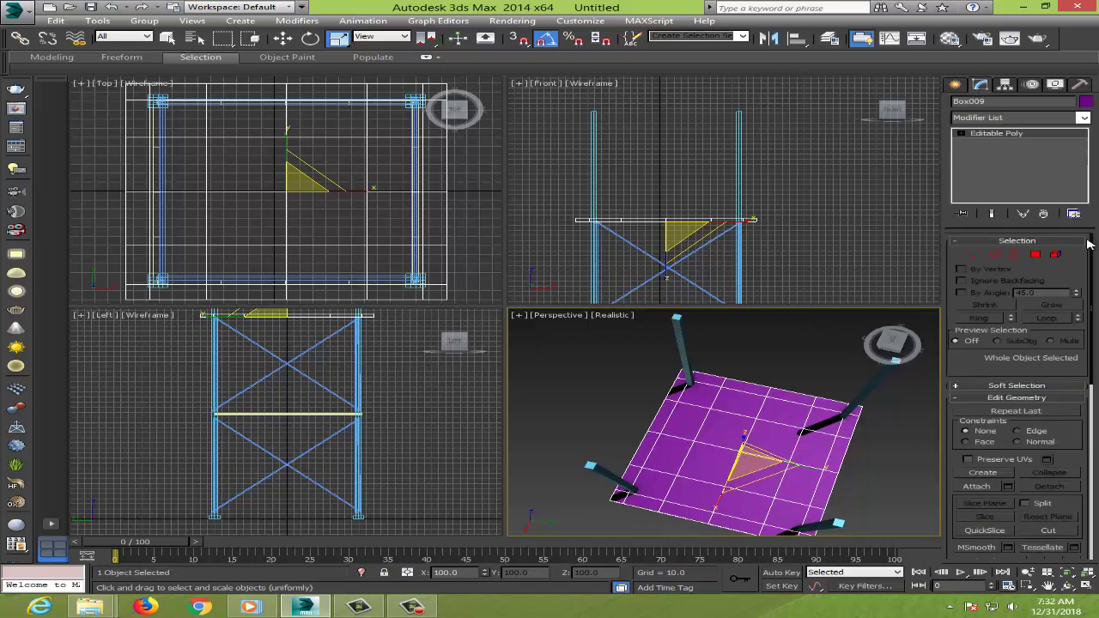
Step: In Polygon mode, select the border polygons along the left, bottom and right sides of the top face
{"action": "left_click", "coordinate": [1036, 255]}
{"action": "left_click", "coordinate": [716, 378]}
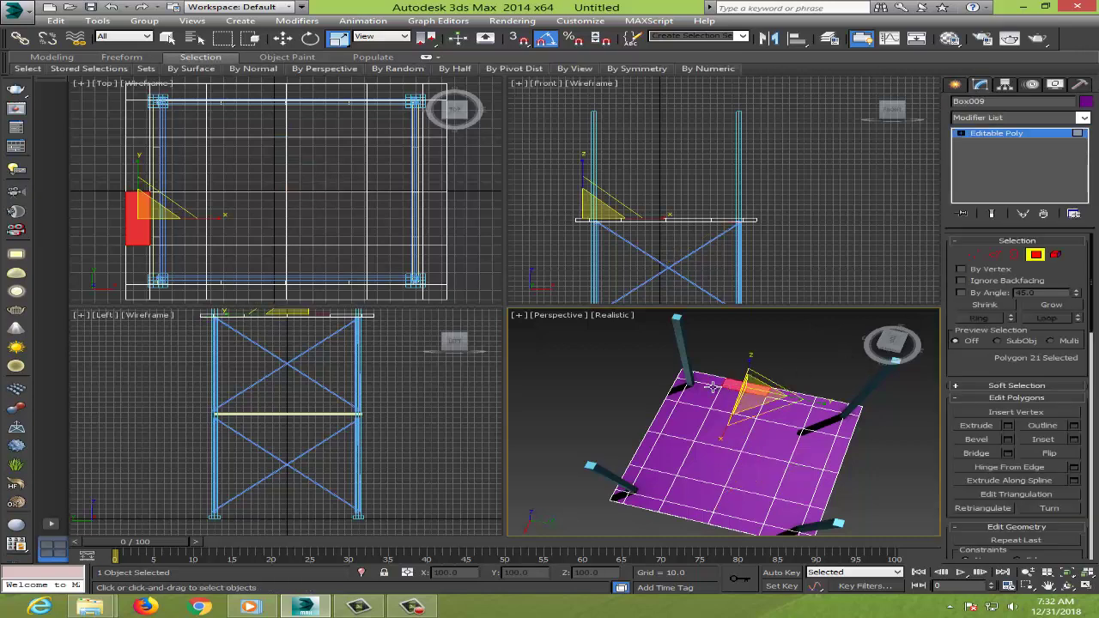
{"action": "left_click", "coordinate": [717, 379], "text": "ctrl"}
{"action": "key", "text": "w"}
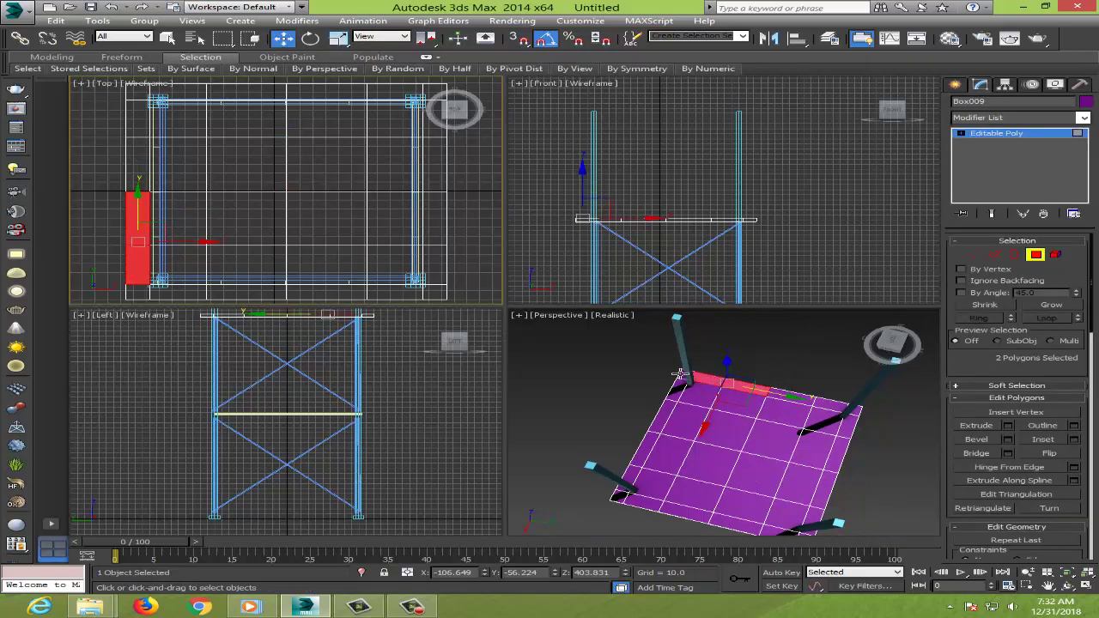
{"action": "left_click", "coordinate": [677, 385], "text": "ctrl"}
{"action": "left_click", "coordinate": [678, 389], "text": "ctrl"}
{"action": "left_click", "coordinate": [658, 426], "text": "ctrl"}
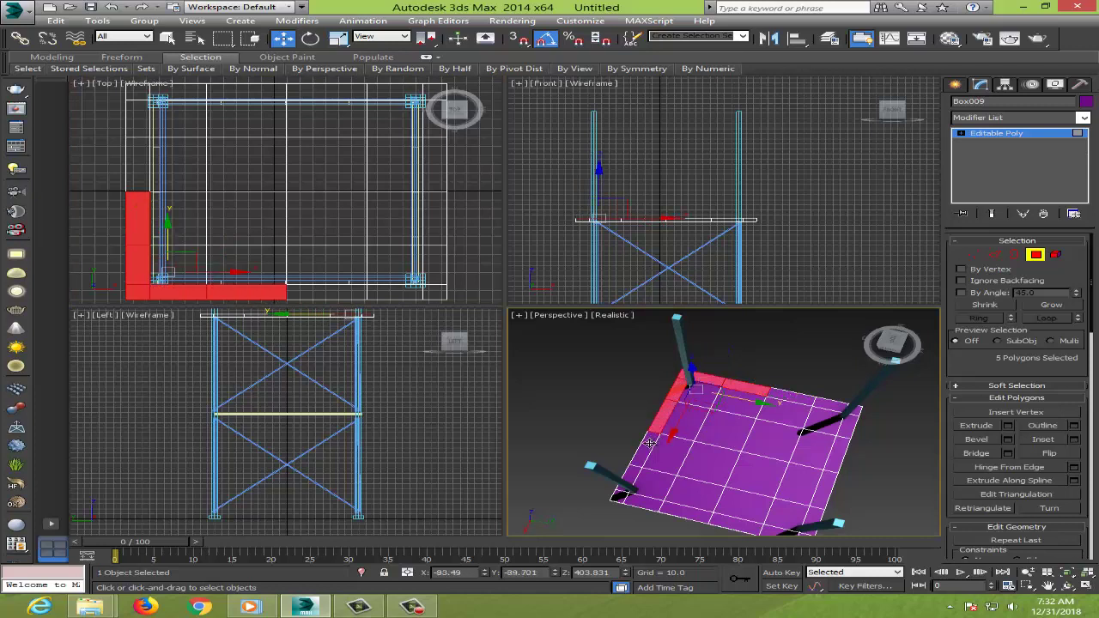
{"action": "left_click", "coordinate": [646, 448], "text": "ctrl"}
{"action": "left_click", "coordinate": [635, 472], "text": "ctrl"}
{"action": "left_click", "coordinate": [625, 493], "text": "ctrl"}
{"action": "left_click", "coordinate": [645, 503], "text": "ctrl"}
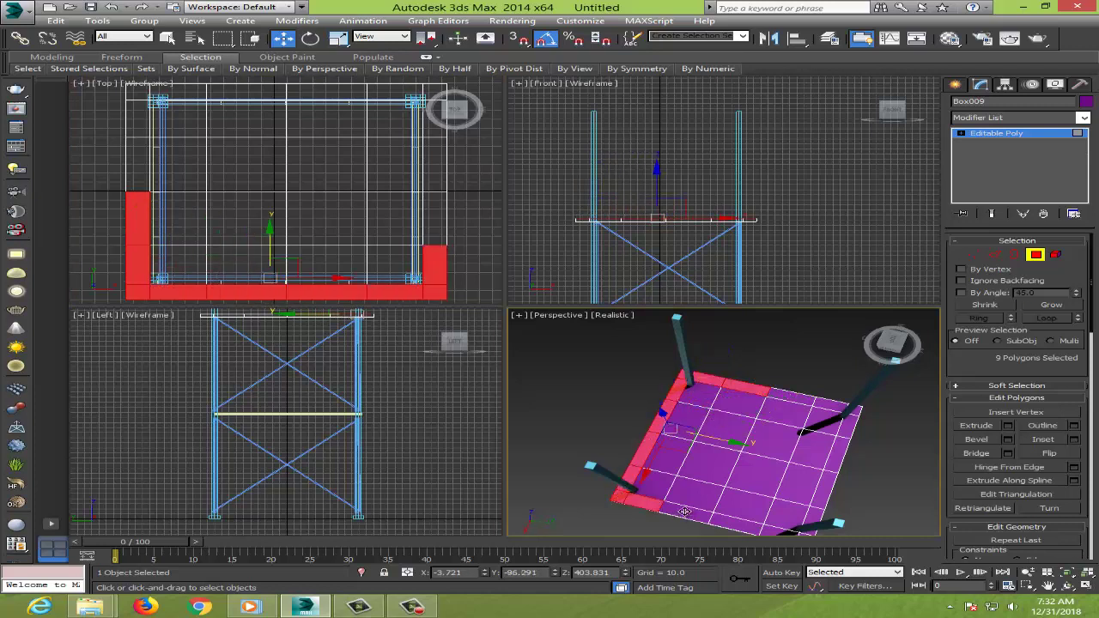
{"action": "left_click", "coordinate": [689, 515], "text": "ctrl"}
{"action": "left_click", "coordinate": [735, 524], "text": "ctrl"}
Step: Add the remaining side and corner polygons to complete the 20-polygon border ring
{"action": "left_click", "coordinate": [795, 396], "text": "ctrl"}
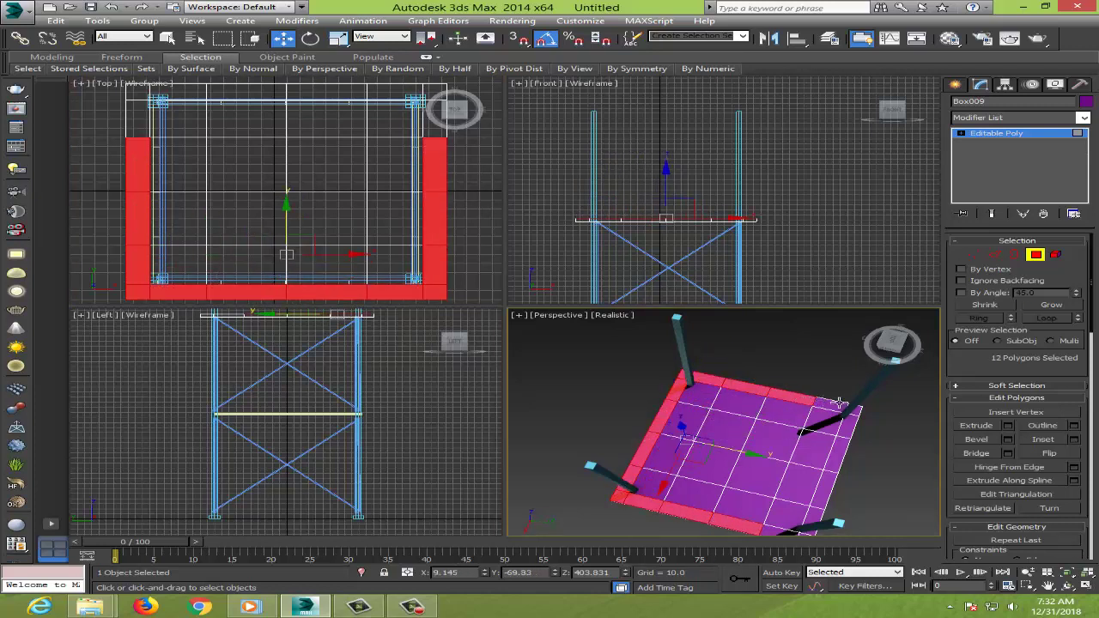
{"action": "left_click", "coordinate": [823, 401], "text": "ctrl"}
{"action": "left_click", "coordinate": [848, 410], "text": "ctrl"}
{"action": "left_click", "coordinate": [848, 425], "text": "ctrl"}
{"action": "left_click", "coordinate": [834, 455], "text": "ctrl"}
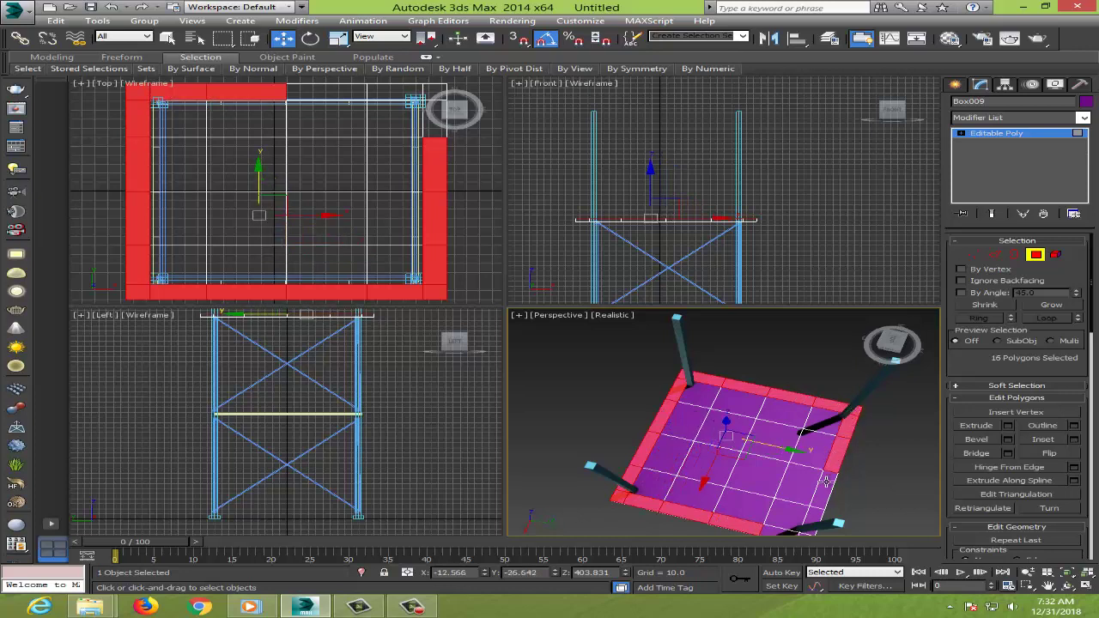
{"action": "left_click", "coordinate": [824, 486], "text": "ctrl"}
{"action": "left_click", "coordinate": [812, 512], "text": "ctrl"}
{"action": "left_click", "coordinate": [786, 533], "text": "ctrl"}
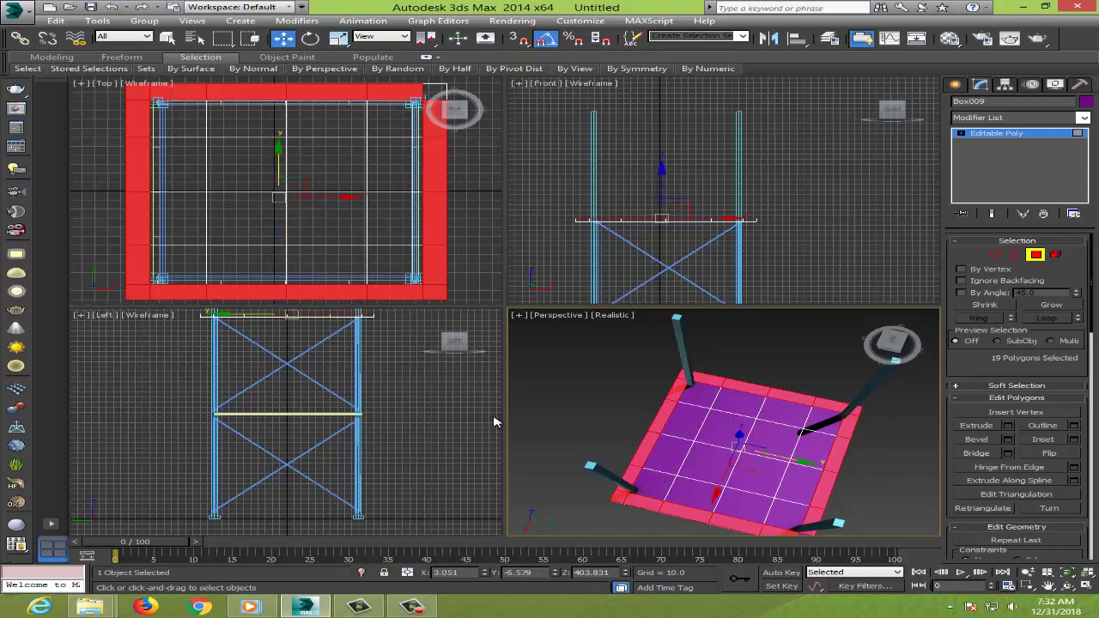
{"action": "middle_click_drag", "start_coordinate": [786, 533], "coordinate": [845, 532], "text": "alt"}
{"action": "scroll", "coordinate": [845, 531], "scroll_direction": "up", "scroll_amount": 3}
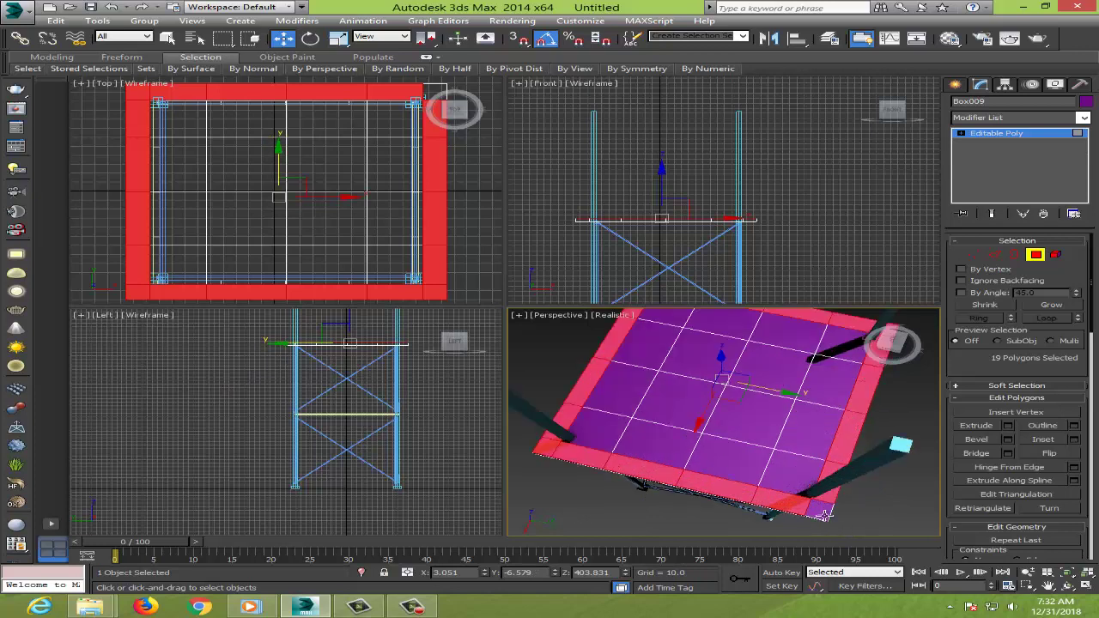
{"action": "left_click", "coordinate": [826, 510], "text": "ctrl"}
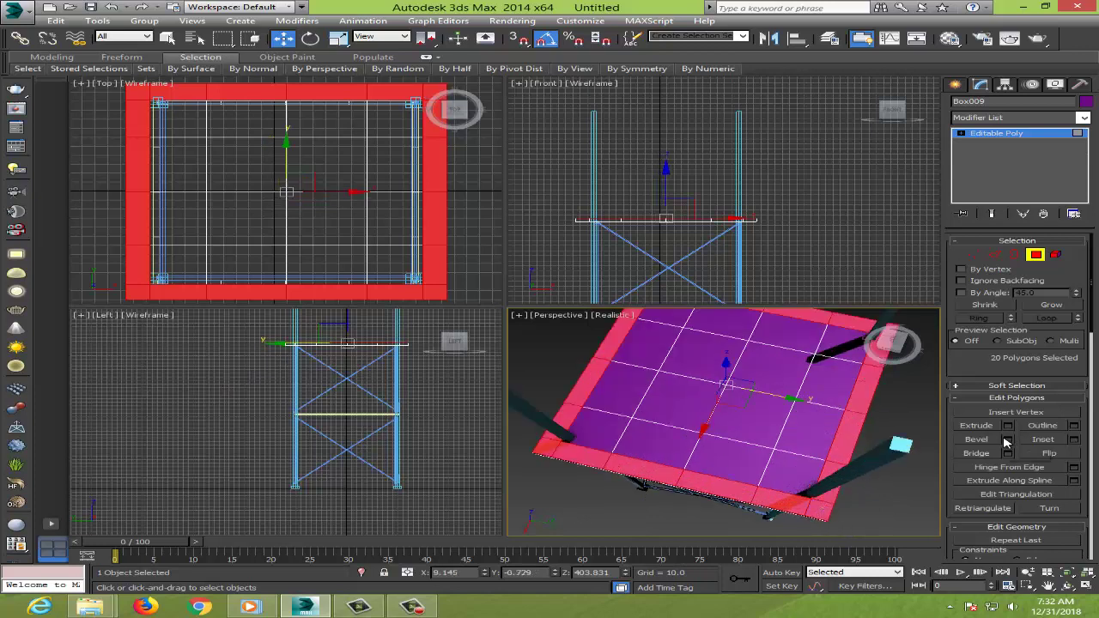
Step: Inset the 20 border polygons by about 9.3 to form a thin inner rim band
{"action": "left_click", "coordinate": [1074, 440]}
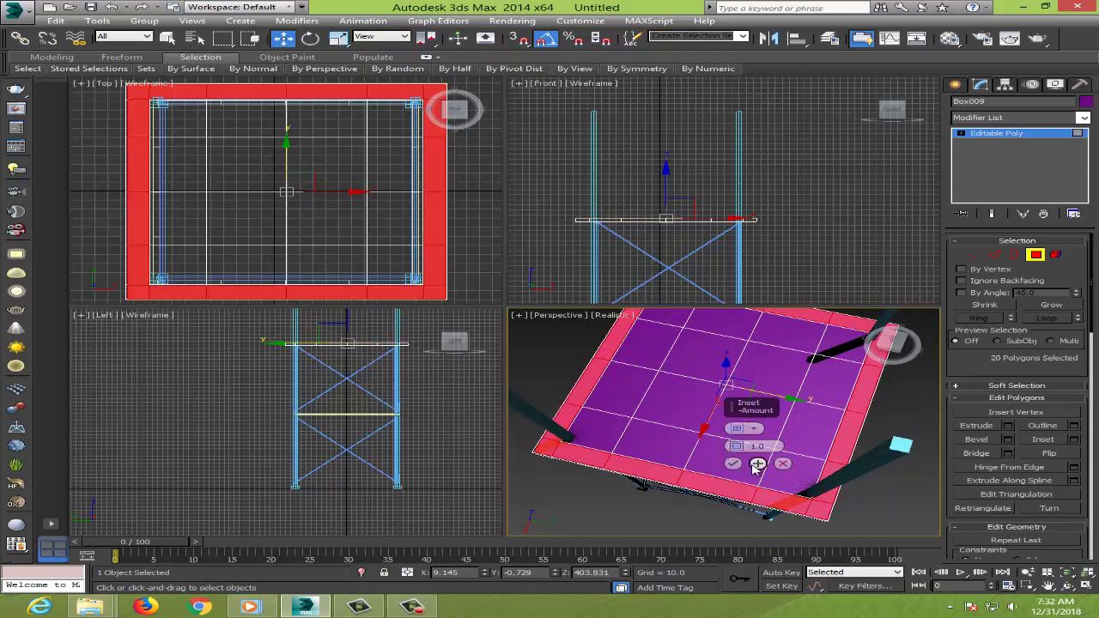
{"action": "left_click_drag", "start_coordinate": [737, 448], "coordinate": [746, 457]}
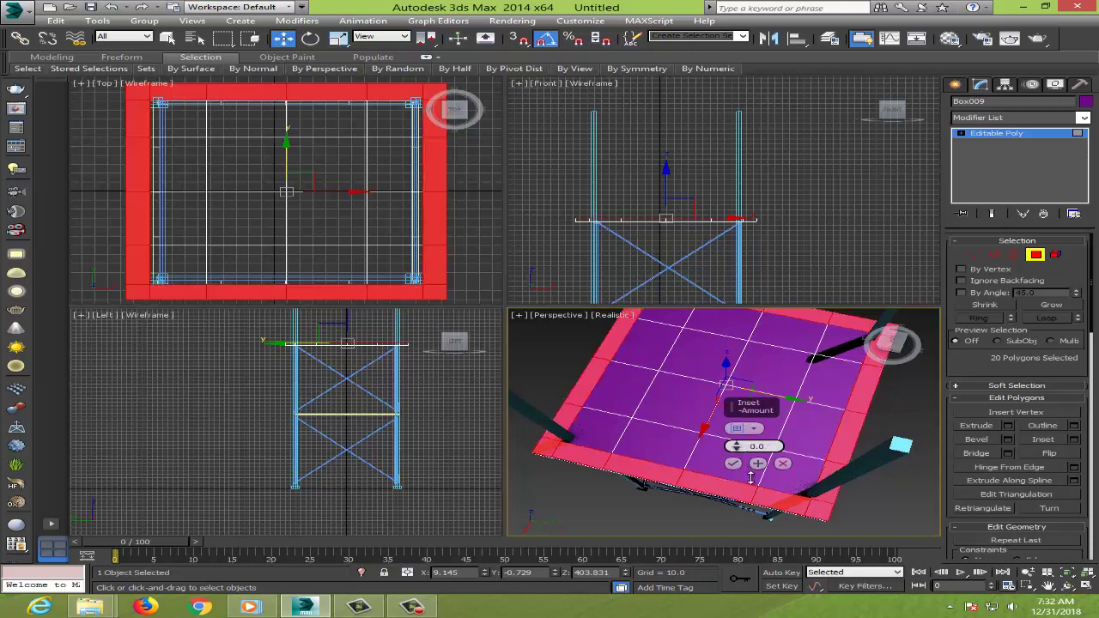
{"action": "left_click_drag", "start_coordinate": [743, 443], "coordinate": [754, 441]}
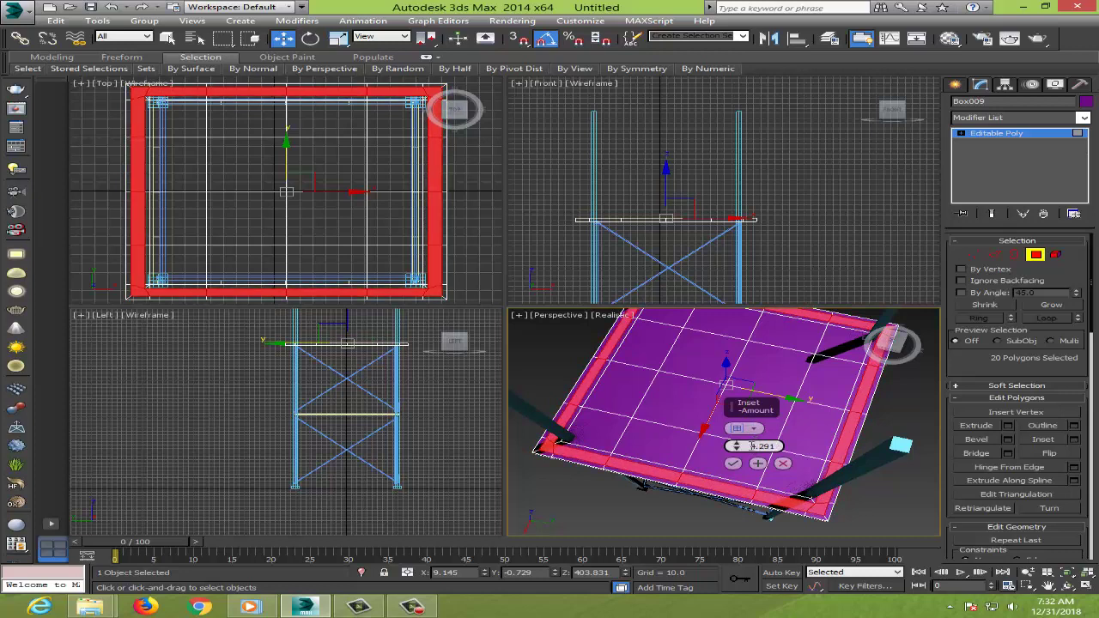
{"action": "left_click", "coordinate": [735, 463]}
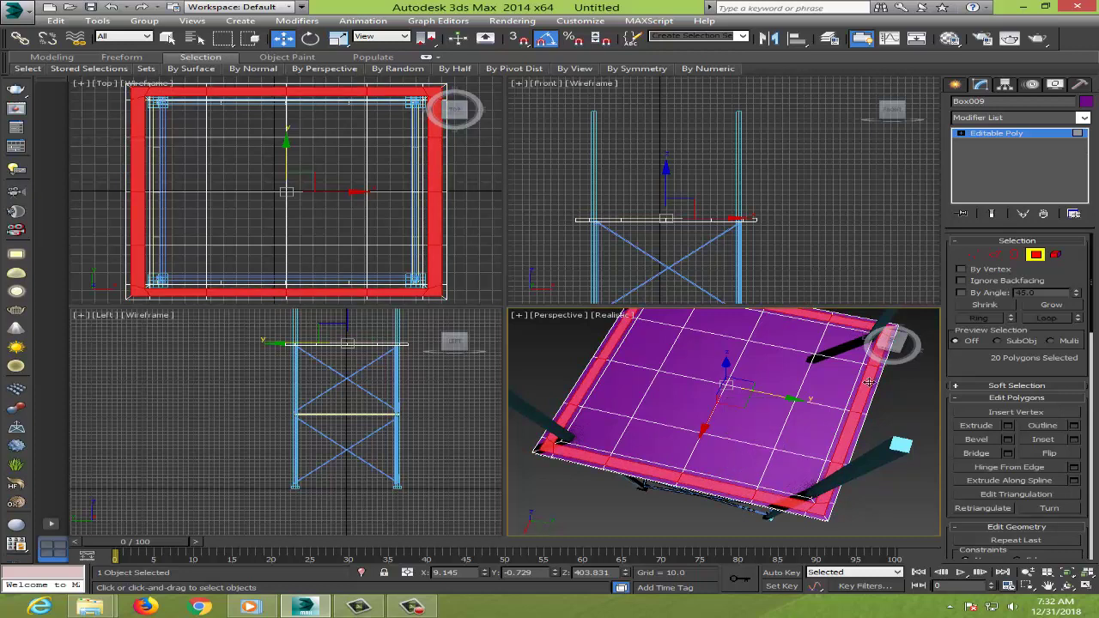
{"action": "left_click", "coordinate": [1000, 427]}
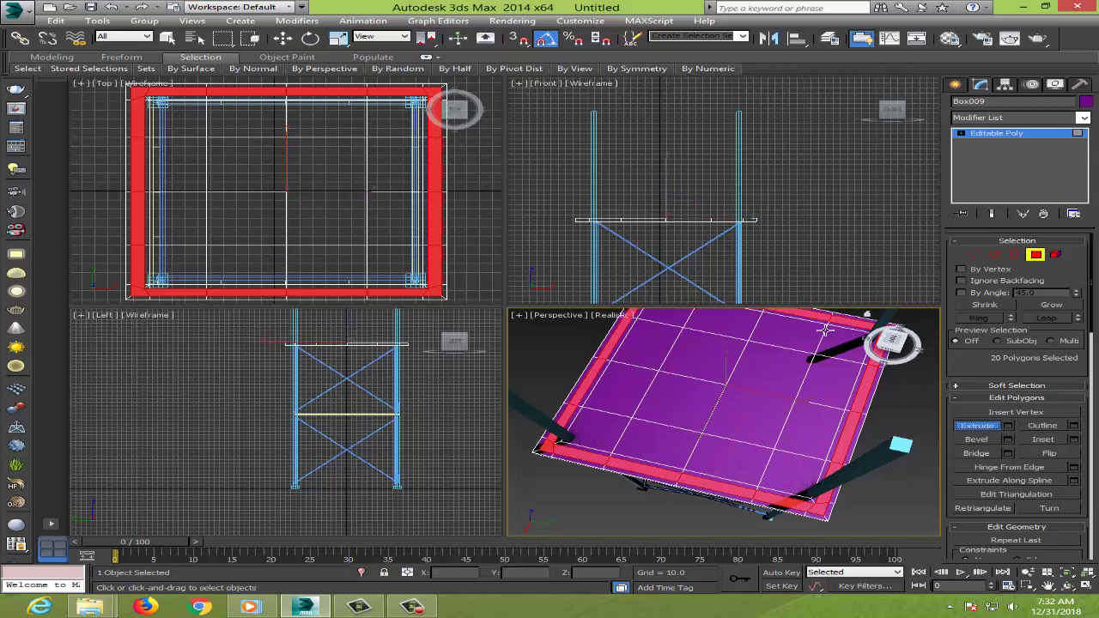
Step: Extrude the border polygons about 97.1 units upward into walls, then orbit and zoom out
{"action": "left_click", "coordinate": [1008, 426]}
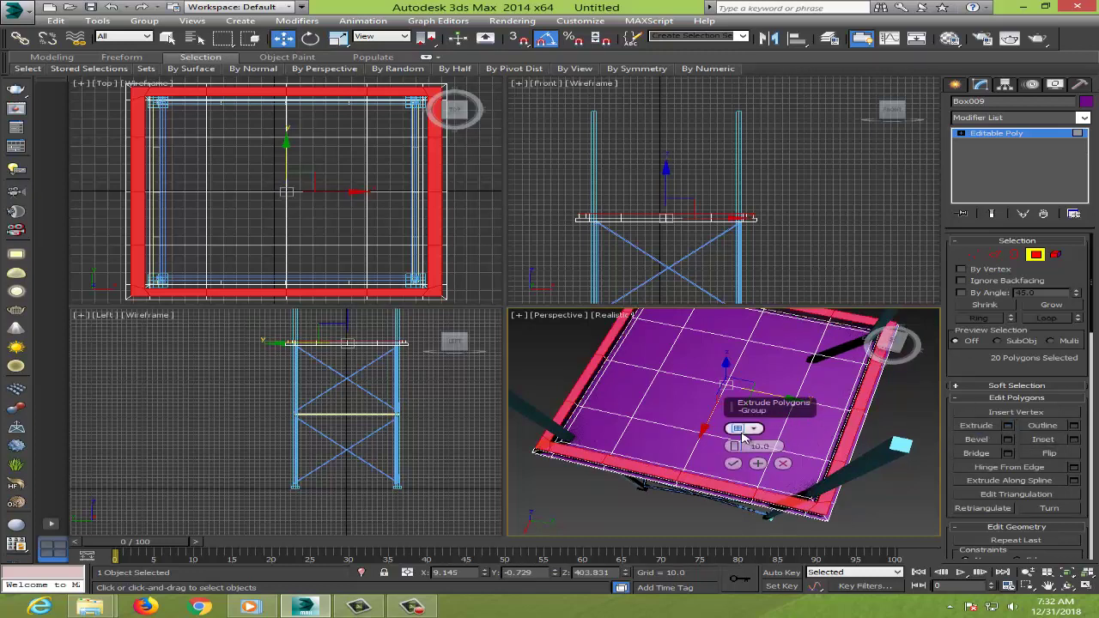
{"action": "left_click_drag", "start_coordinate": [737, 443], "coordinate": [746, 286]}
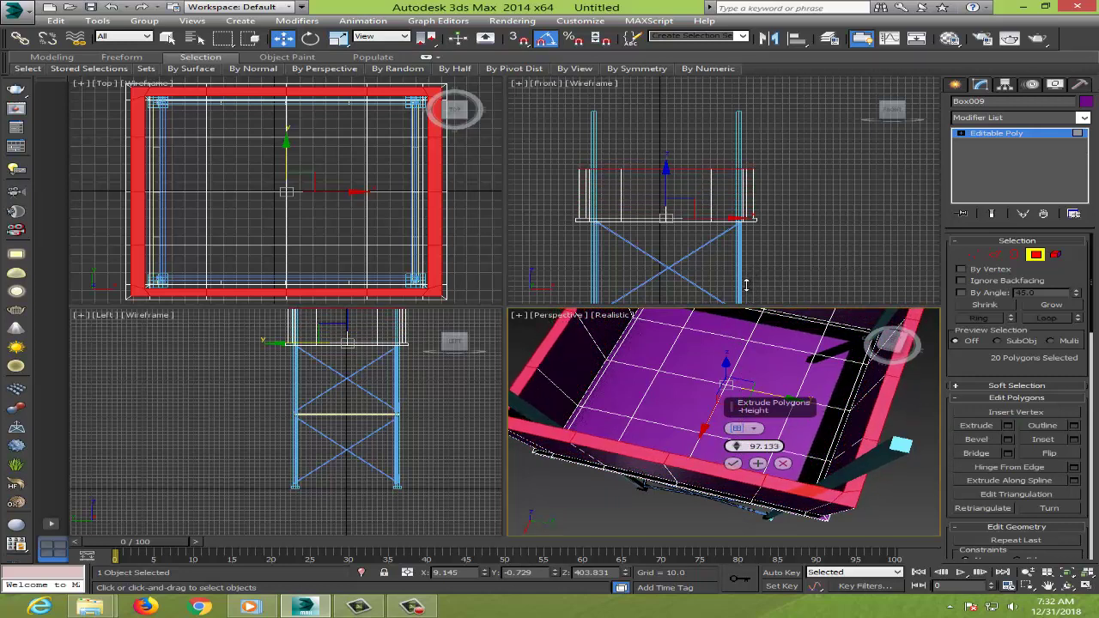
{"action": "middle_click_drag", "start_coordinate": [743, 288], "coordinate": [734, 253], "text": "alt"}
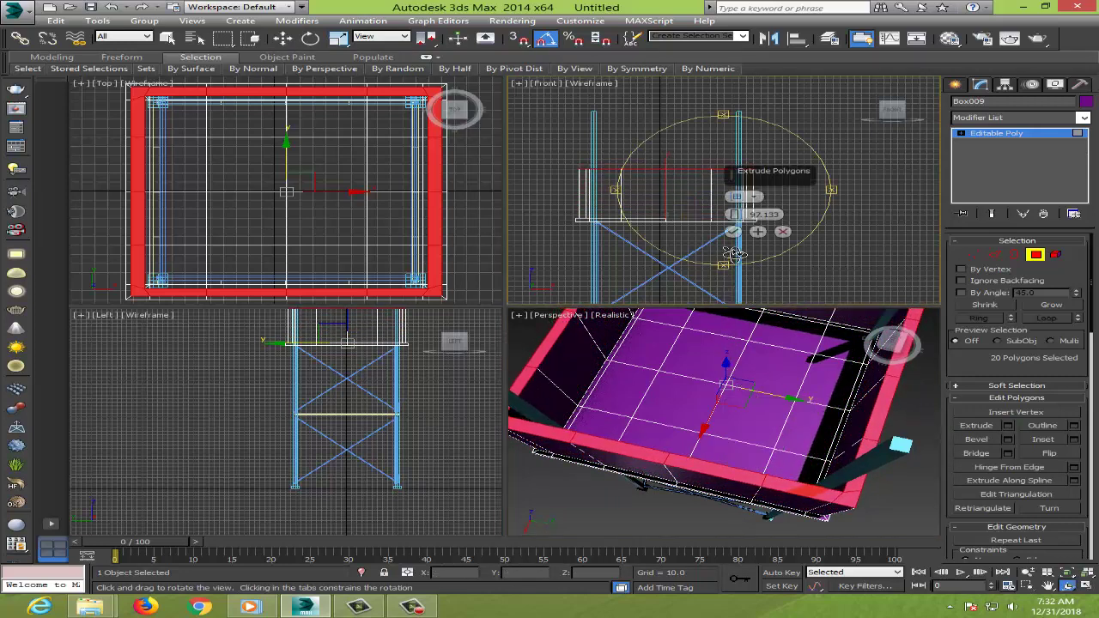
{"action": "mouse_move", "coordinate": [756, 390]}
{"action": "middle_mouse_down", "text": "alt"}
{"action": "mouse_move", "coordinate": [772, 410]}
{"action": "mouse_move", "coordinate": [769, 432]}
{"action": "mouse_move", "coordinate": [986, 523]}
{"action": "mouse_move", "coordinate": [953, 416]}
{"action": "middle_mouse_up", "text": "alt"}
{"action": "scroll", "coordinate": [768, 432], "scroll_direction": "down", "scroll_amount": 5}
Step: Select the middle front-wall polygons of the platform for the opening
{"action": "key", "text": "w"}
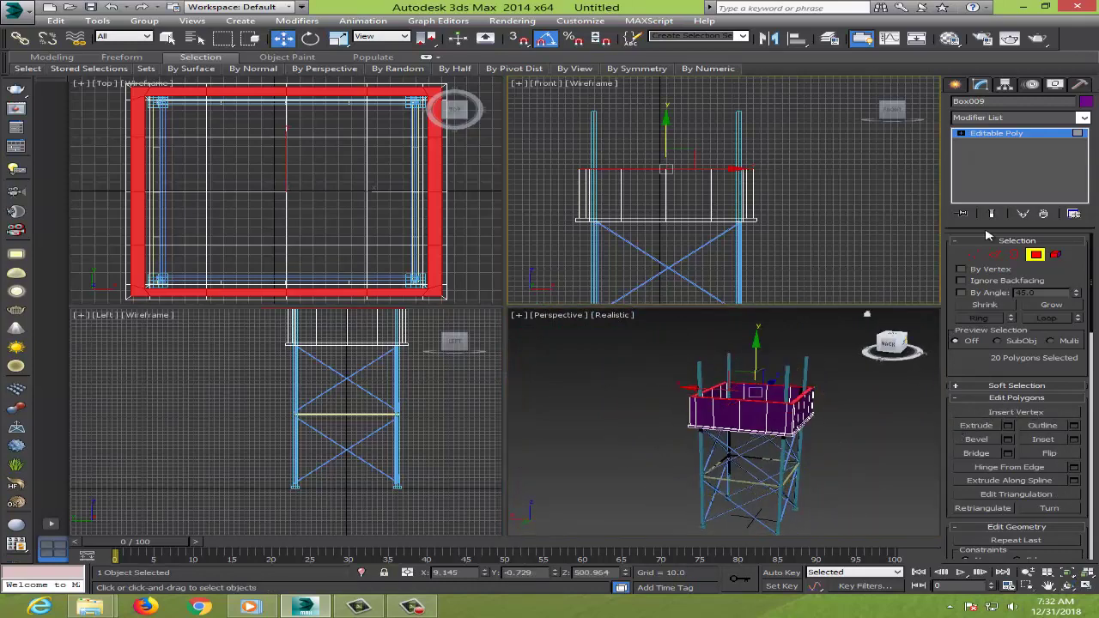
{"action": "left_click", "coordinate": [1055, 254]}
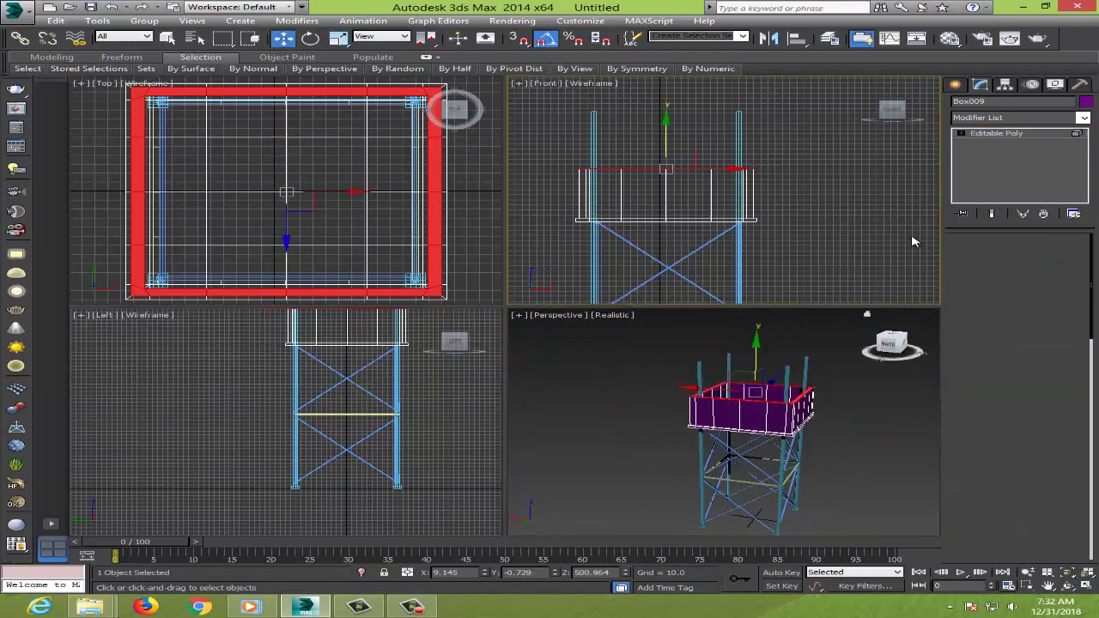
{"action": "left_click", "coordinate": [689, 204]}
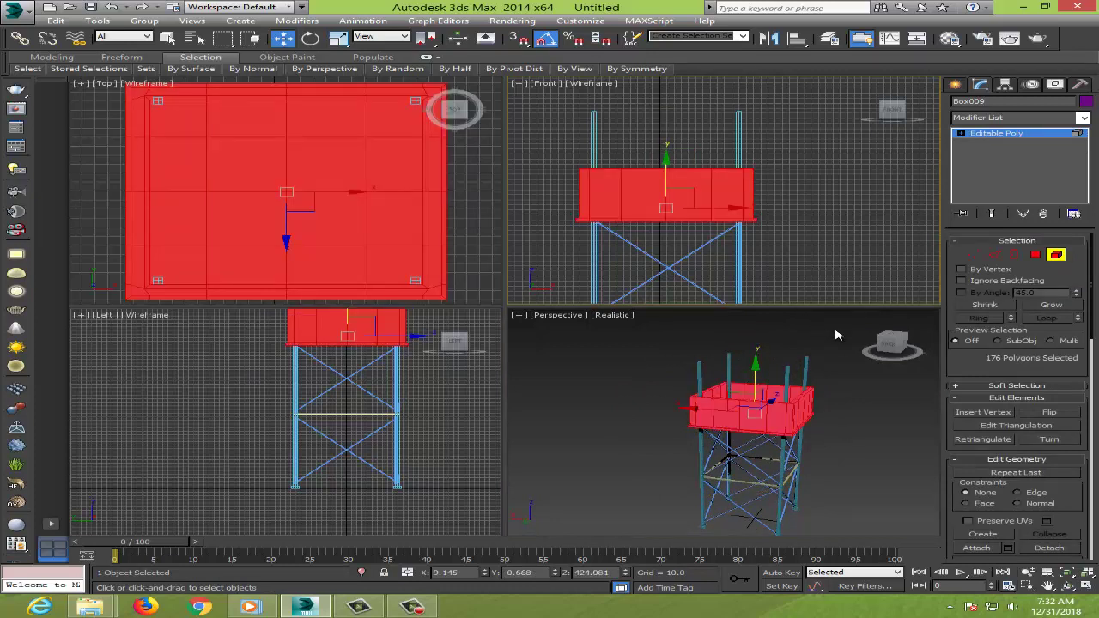
{"action": "left_click", "coordinate": [653, 151]}
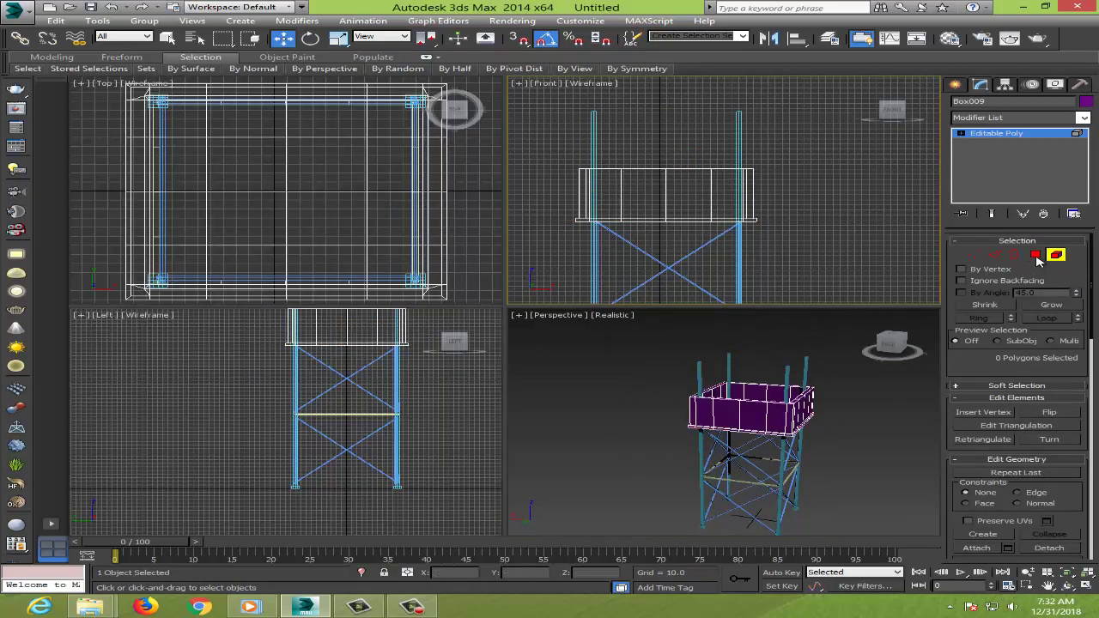
{"action": "key", "text": "4"}
{"action": "left_click_drag", "start_coordinate": [678, 195], "coordinate": [701, 232]}
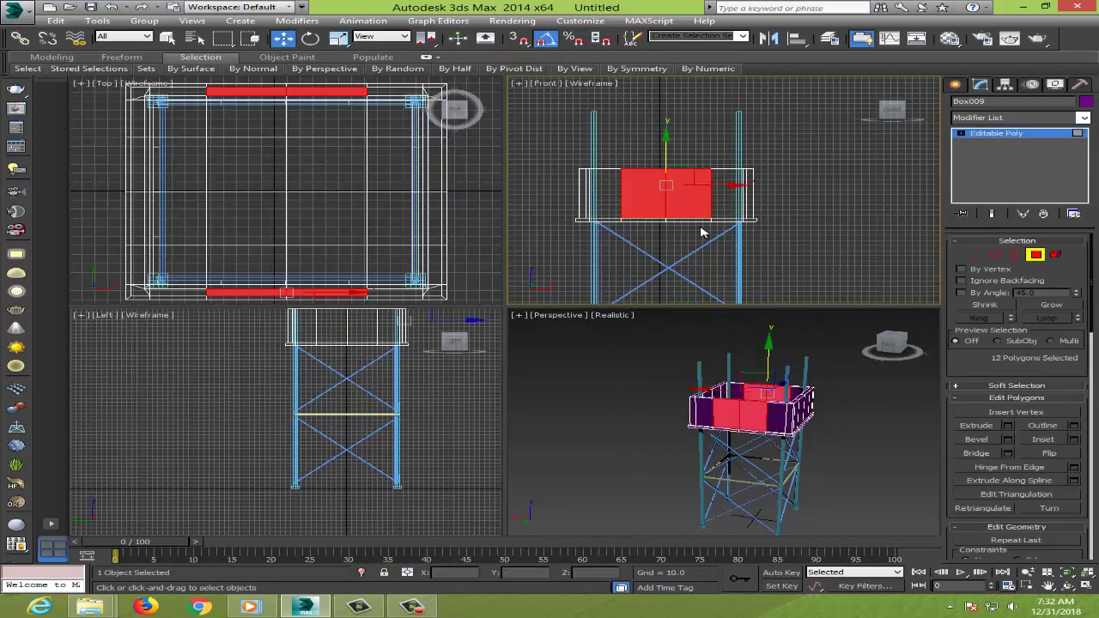
{"action": "left_click", "coordinate": [753, 396], "text": "ctrl"}
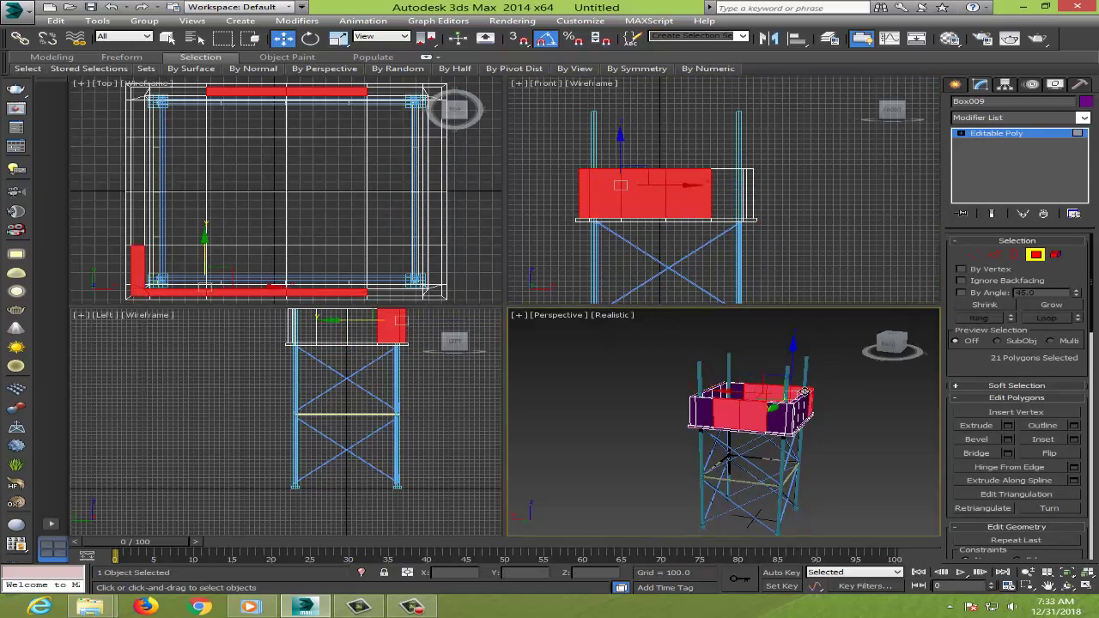
{"action": "left_click", "coordinate": [751, 394], "text": "alt"}
Step: Orbit and zoom to inspect the platform's wall opening from below
{"action": "key", "text": "ctrl+r"}
{"action": "mouse_move", "coordinate": [861, 398]}
{"action": "left_mouse_down"}
{"action": "mouse_move", "coordinate": [866, 362]}
{"action": "mouse_move", "coordinate": [777, 442]}
{"action": "mouse_move", "coordinate": [698, 393]}
{"action": "mouse_move", "coordinate": [755, 391]}
{"action": "left_mouse_up"}
{"action": "scroll", "coordinate": [747, 426], "scroll_direction": "up", "scroll_amount": 3}
{"action": "scroll", "coordinate": [669, 394], "scroll_direction": "up", "scroll_amount": 2}
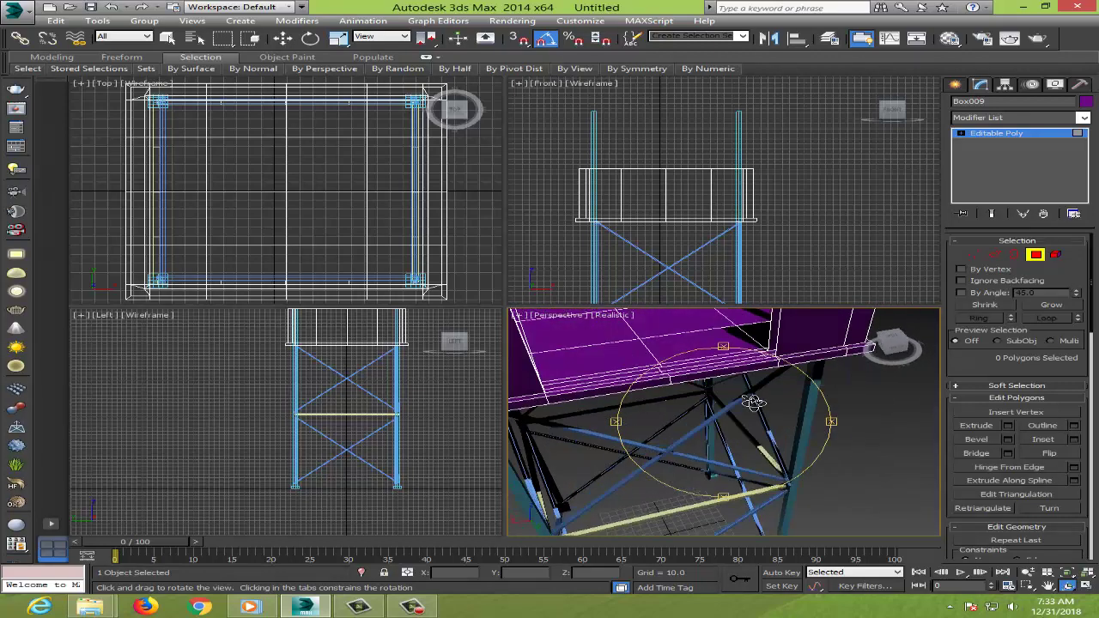
{"action": "scroll", "coordinate": [756, 391], "scroll_direction": "down", "scroll_amount": 5}
{"action": "scroll", "coordinate": [756, 363], "scroll_direction": "up", "scroll_amount": 3}
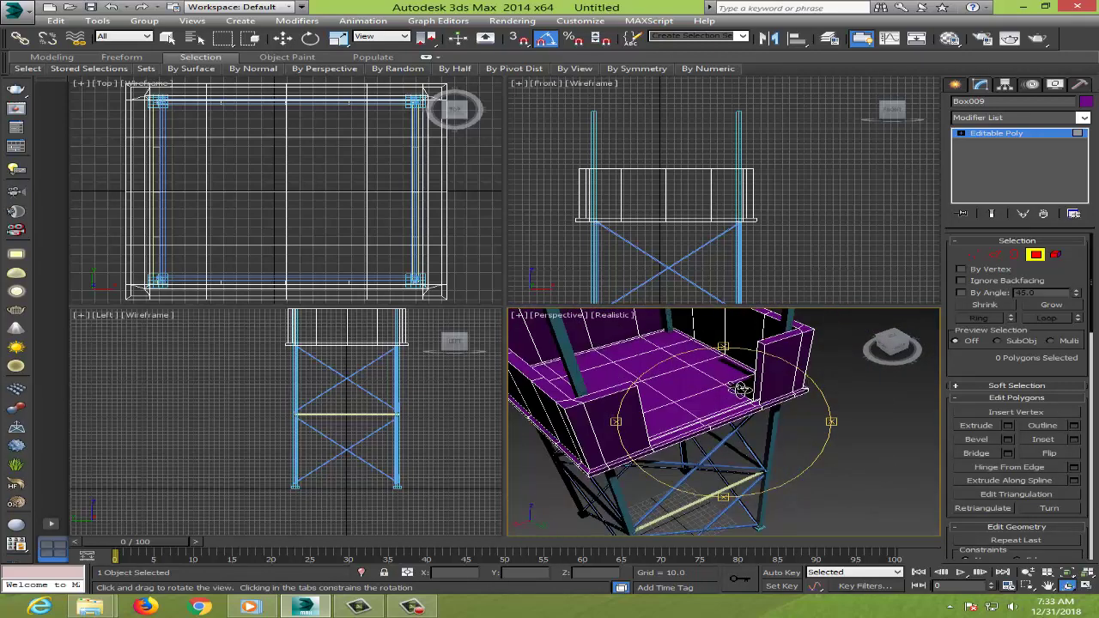
{"action": "scroll", "coordinate": [740, 389], "scroll_direction": "up", "scroll_amount": 3}
Step: In Edge mode, select the two floor edges on either side of the wall gap
{"action": "key", "text": "w"}
{"action": "left_click", "coordinate": [775, 365]}
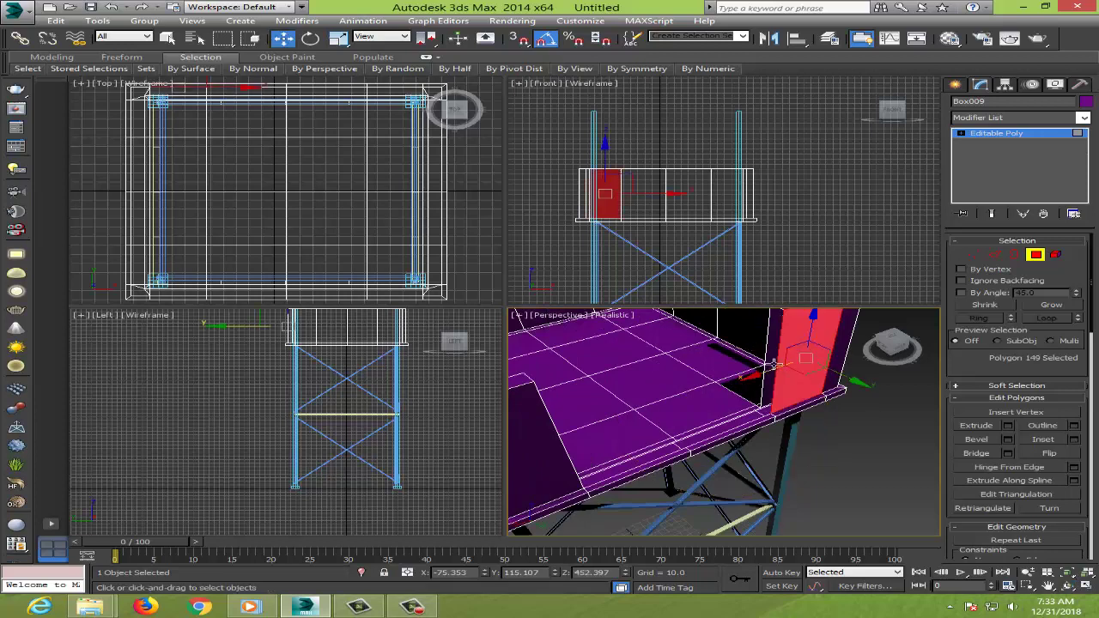
{"action": "left_click", "coordinate": [991, 255]}
{"action": "left_click", "coordinate": [734, 416]}
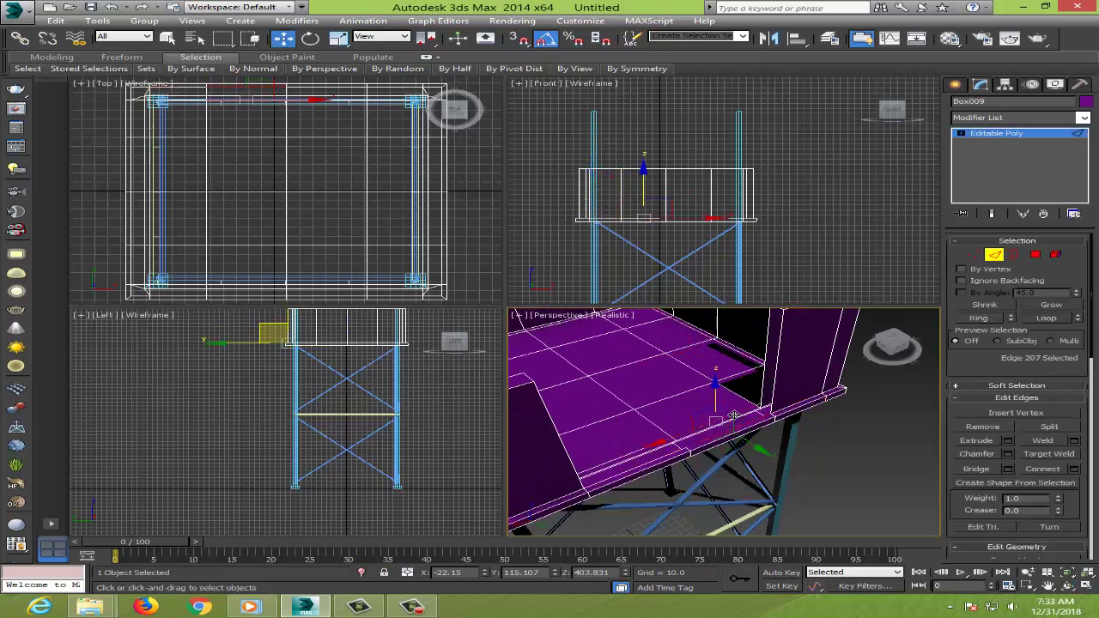
{"action": "double_click", "coordinate": [659, 451]}
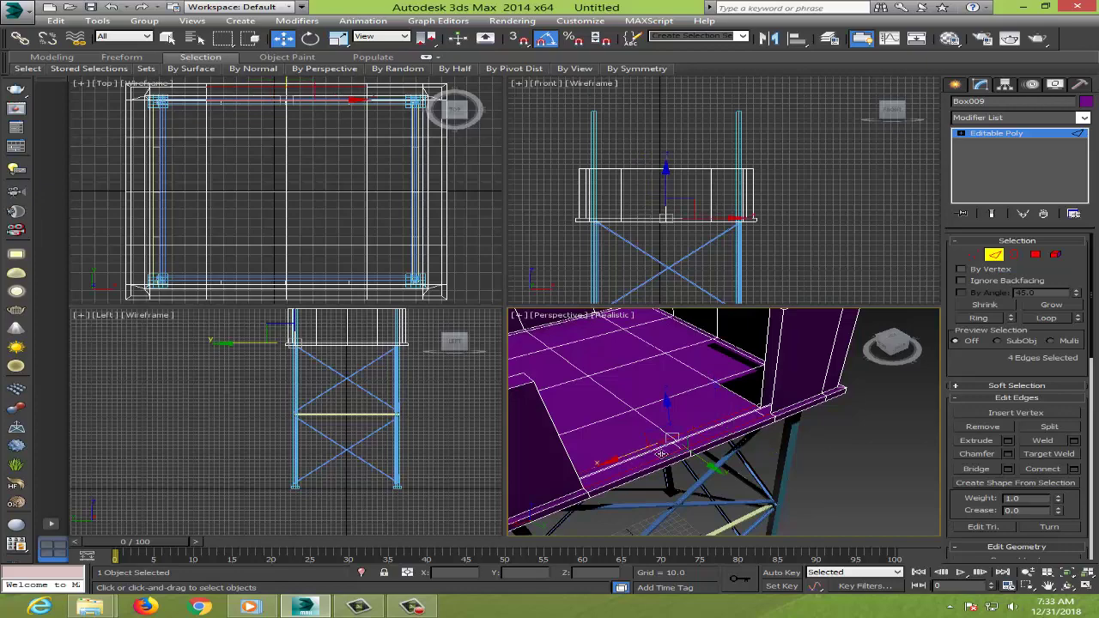
{"action": "mouse_move", "coordinate": [715, 459]}
{"action": "middle_mouse_down", "text": "alt"}
{"action": "mouse_move", "coordinate": [846, 446]}
{"action": "mouse_move", "coordinate": [659, 417]}
{"action": "mouse_move", "coordinate": [759, 369]}
{"action": "middle_mouse_up", "text": "alt"}
{"action": "key", "text": "w"}
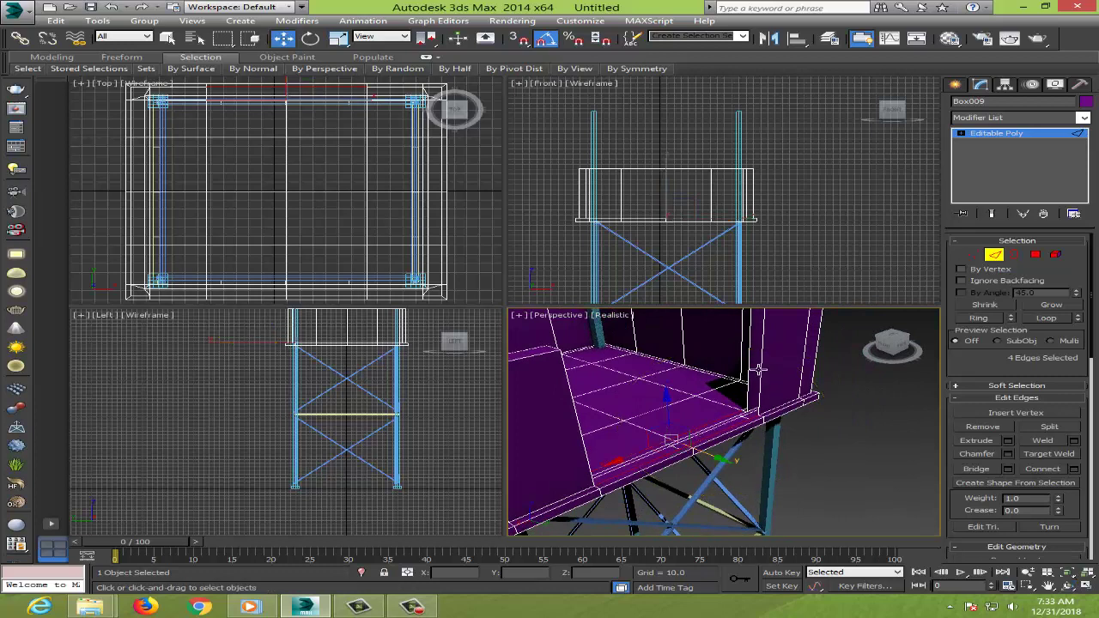
{"action": "left_click", "coordinate": [759, 369]}
{"action": "left_click", "coordinate": [749, 365], "text": "ctrl"}
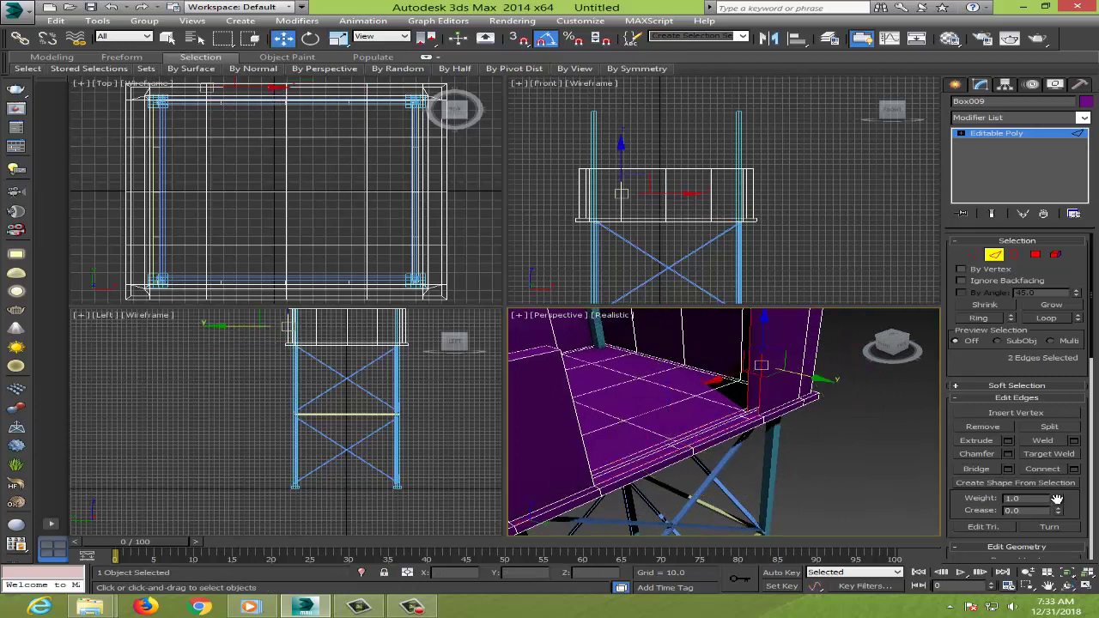
Step: Bridge the two edges across the gap, checking the preview before applying
{"action": "left_click", "coordinate": [1008, 468]}
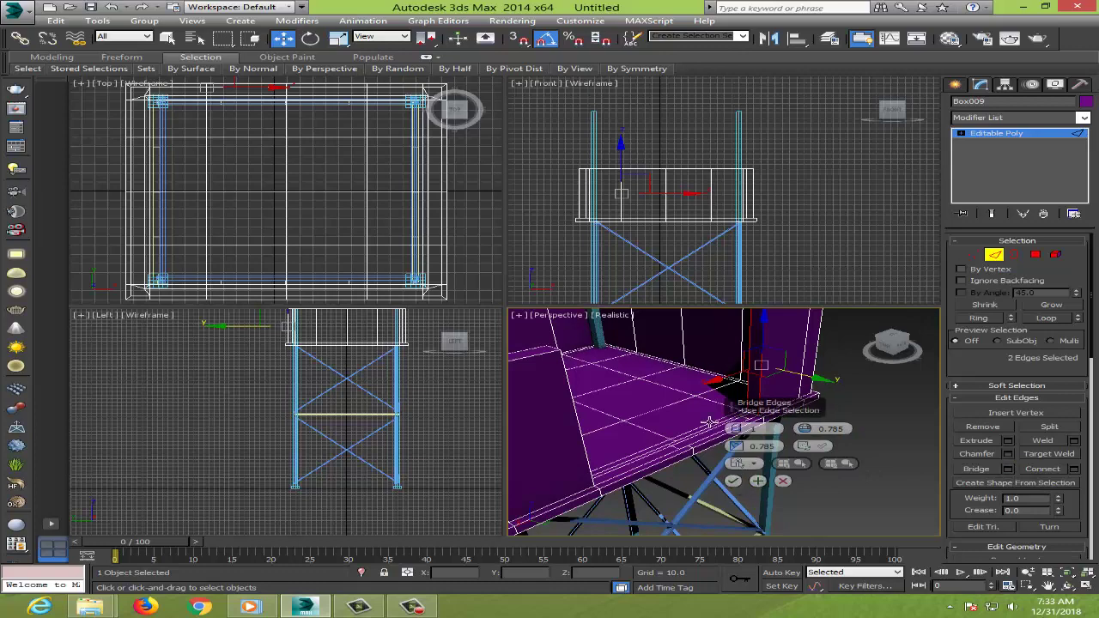
{"action": "key", "text": "ctrl+r"}
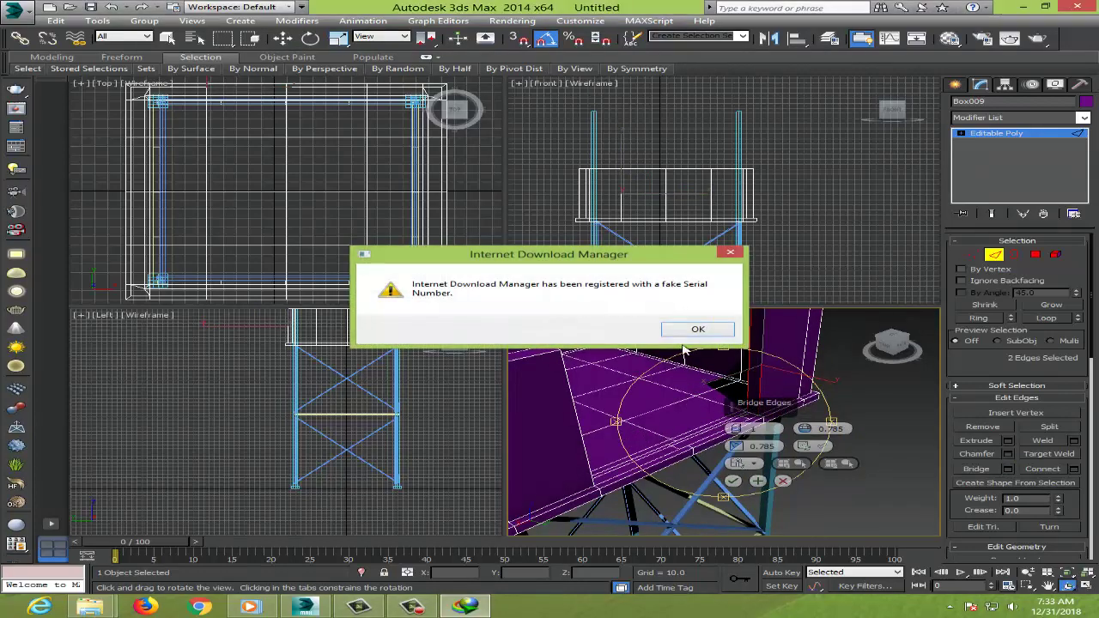
{"action": "left_click", "coordinate": [698, 331]}
{"action": "middle_click_drag", "start_coordinate": [669, 412], "coordinate": [601, 442], "text": "alt"}
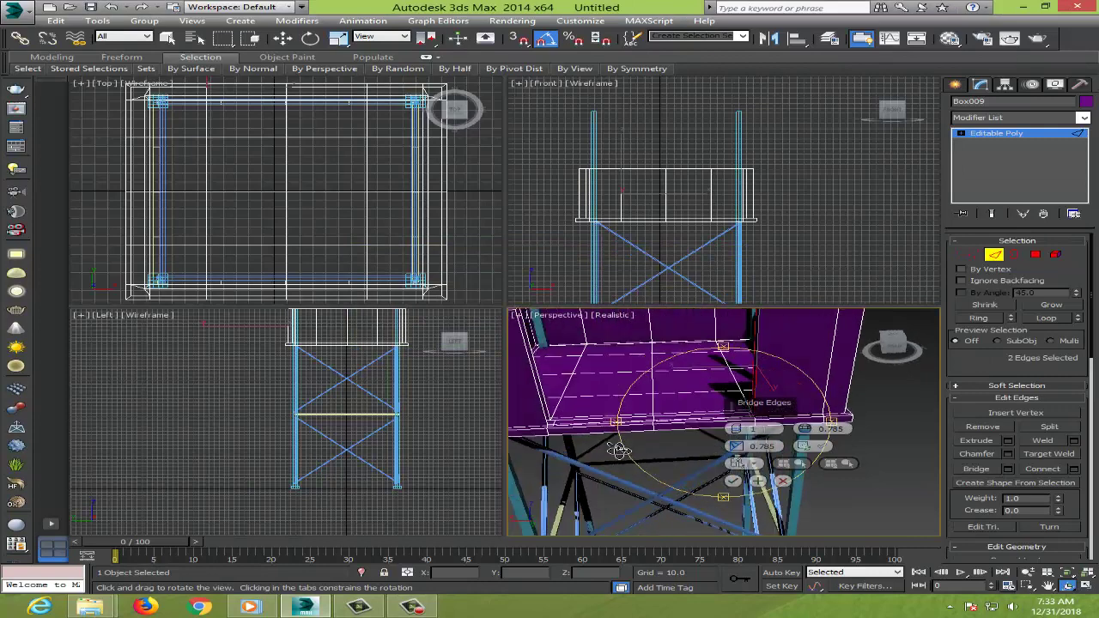
{"action": "key", "text": "w"}
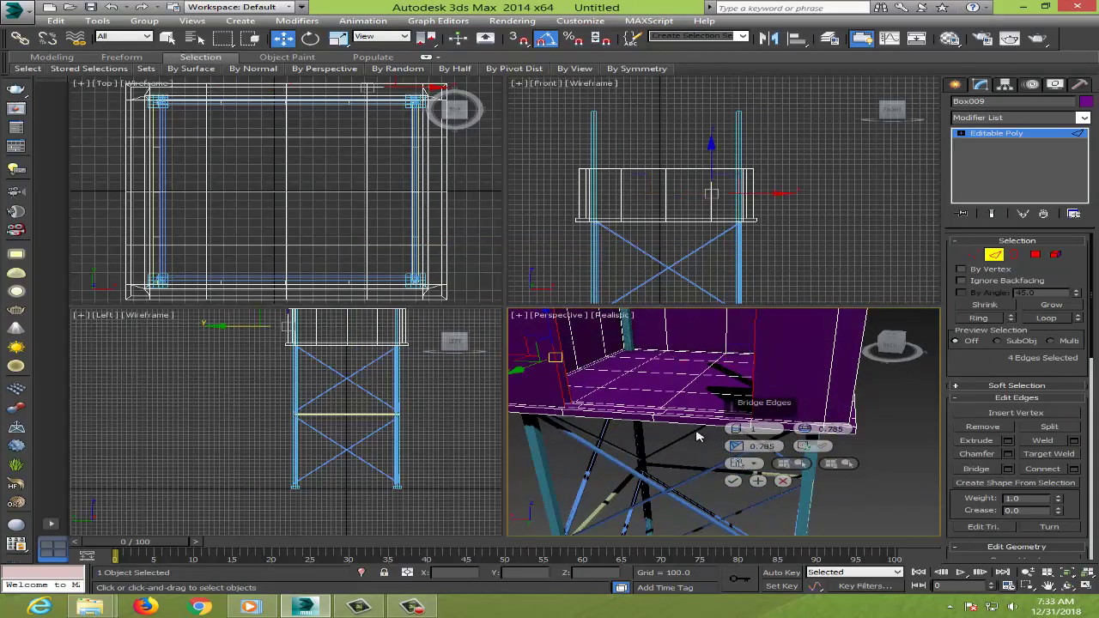
{"action": "left_click", "coordinate": [733, 481]}
Step: Orbit and zoom around the walled platform to inspect the bridged opening
{"action": "middle_click_drag", "start_coordinate": [674, 434], "coordinate": [956, 306], "text": "alt"}
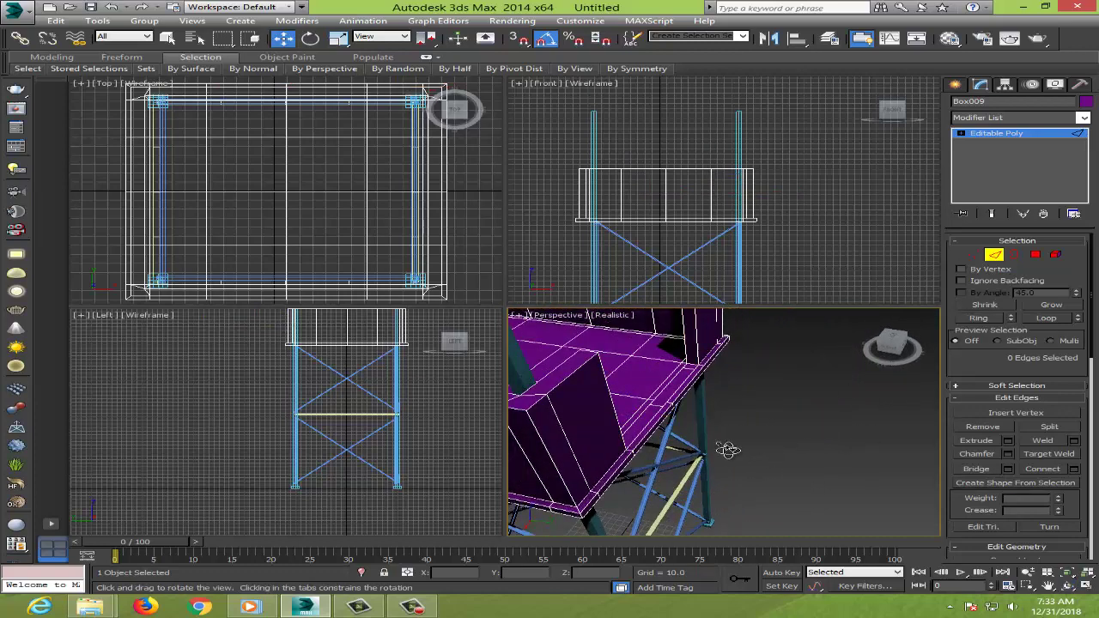
{"action": "mouse_move", "coordinate": [726, 449]}
{"action": "middle_mouse_down", "text": "alt"}
{"action": "mouse_move", "coordinate": [723, 437]}
{"action": "mouse_move", "coordinate": [753, 444]}
{"action": "mouse_move", "coordinate": [709, 409]}
{"action": "mouse_move", "coordinate": [753, 437]}
{"action": "mouse_move", "coordinate": [676, 374]}
{"action": "mouse_move", "coordinate": [687, 403]}
{"action": "middle_mouse_up", "text": "alt"}
{"action": "scroll", "coordinate": [753, 437], "scroll_direction": "down", "scroll_amount": 5}
{"action": "scroll", "coordinate": [704, 412], "scroll_direction": "up", "scroll_amount": 6}
{"action": "right_click", "coordinate": [817, 263]}
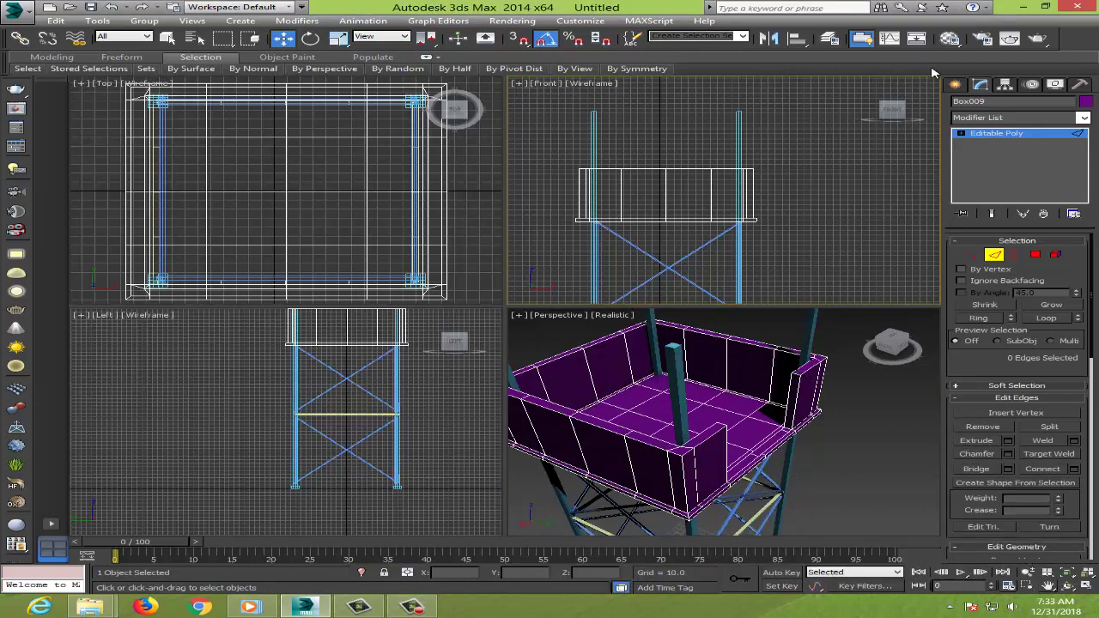
Step: Abandon the new box and orbit, return to the cabin and clear the selection
{"action": "left_click", "coordinate": [956, 84]}
{"action": "left_click", "coordinate": [986, 161]}
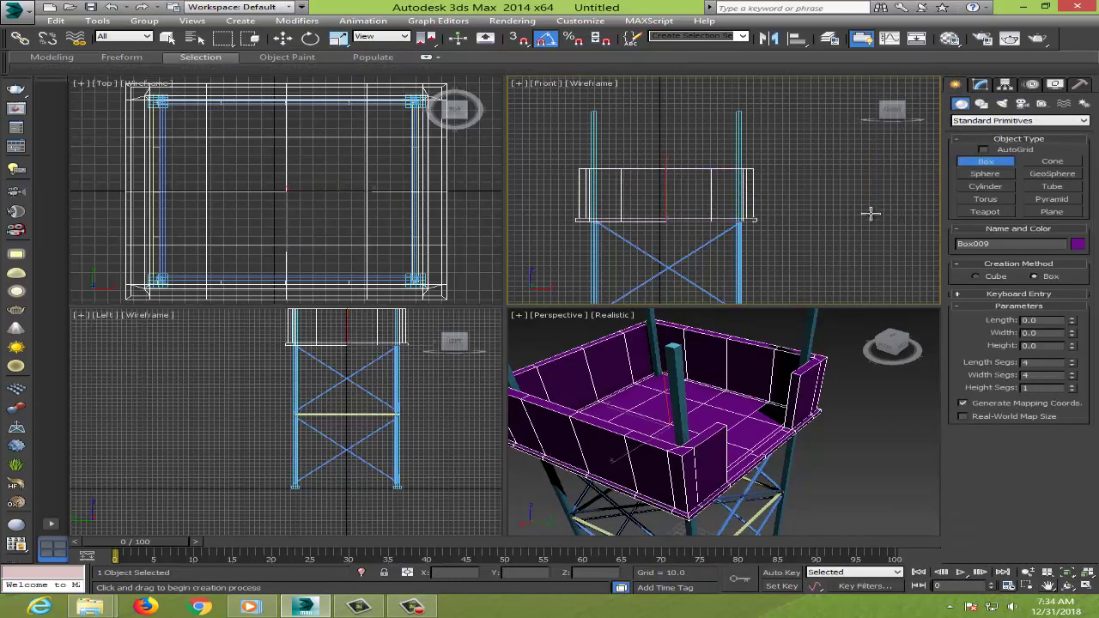
{"action": "left_click", "coordinate": [1069, 585]}
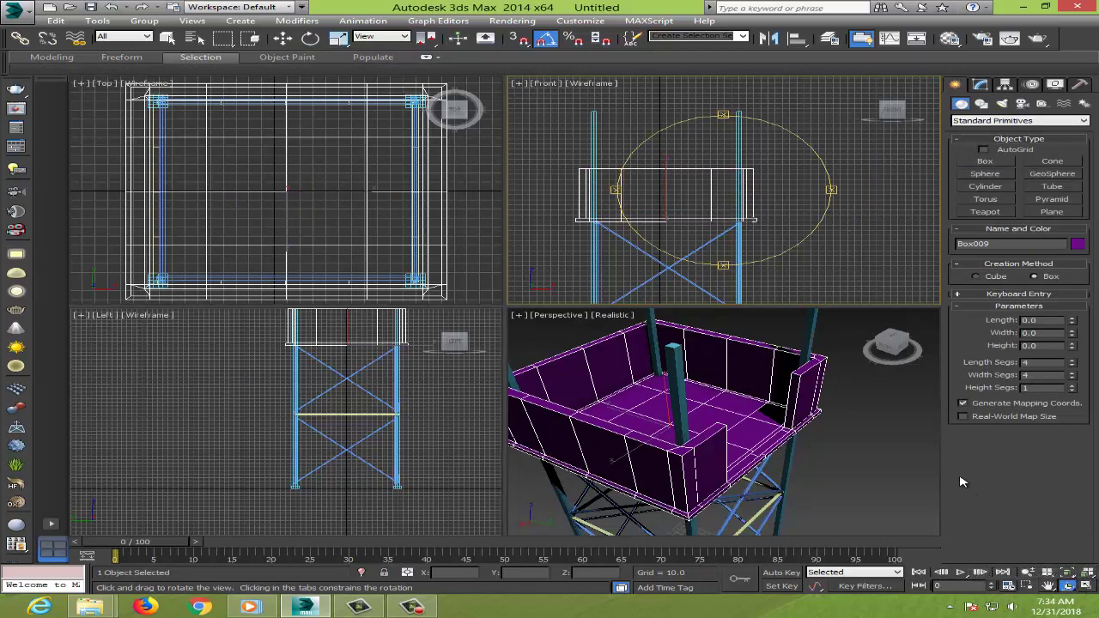
{"action": "right_click", "coordinate": [860, 423]}
{"action": "left_click", "coordinate": [982, 85]}
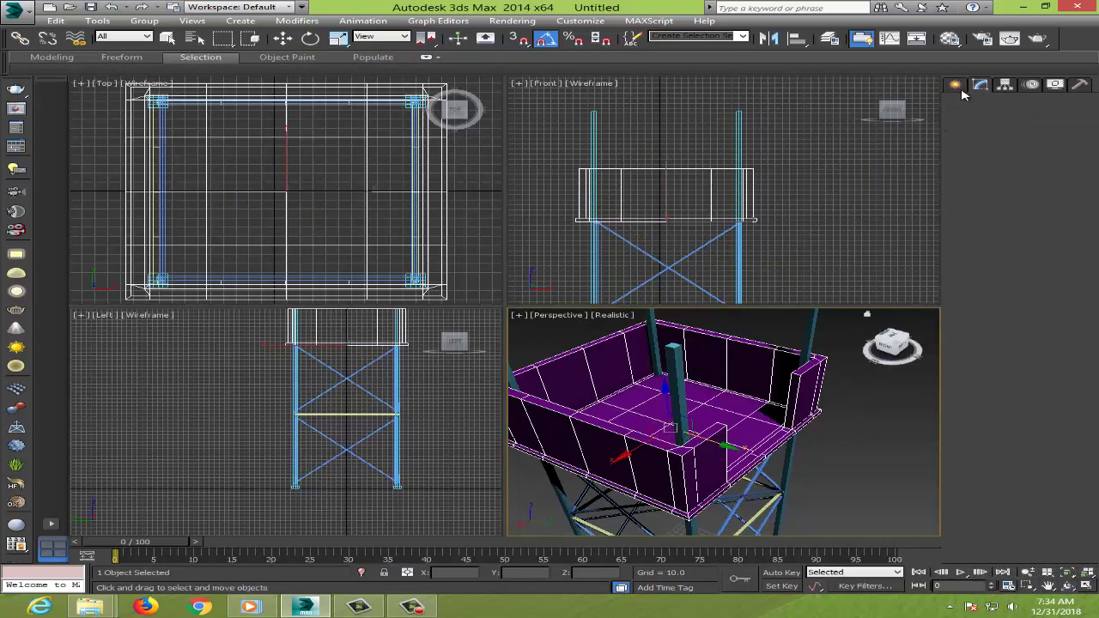
{"action": "left_click", "coordinate": [902, 397]}
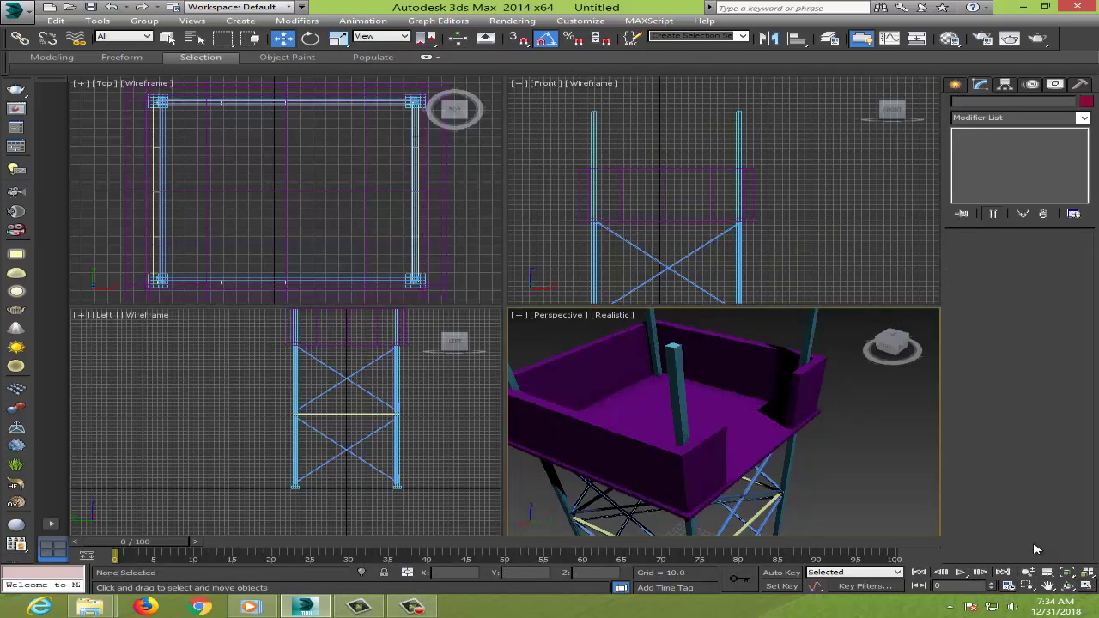
Step: Frame the whole watchtower in the maximized Perspective view, then in all four views
{"action": "left_click", "coordinate": [1084, 586]}
{"action": "left_click", "coordinate": [1088, 574]}
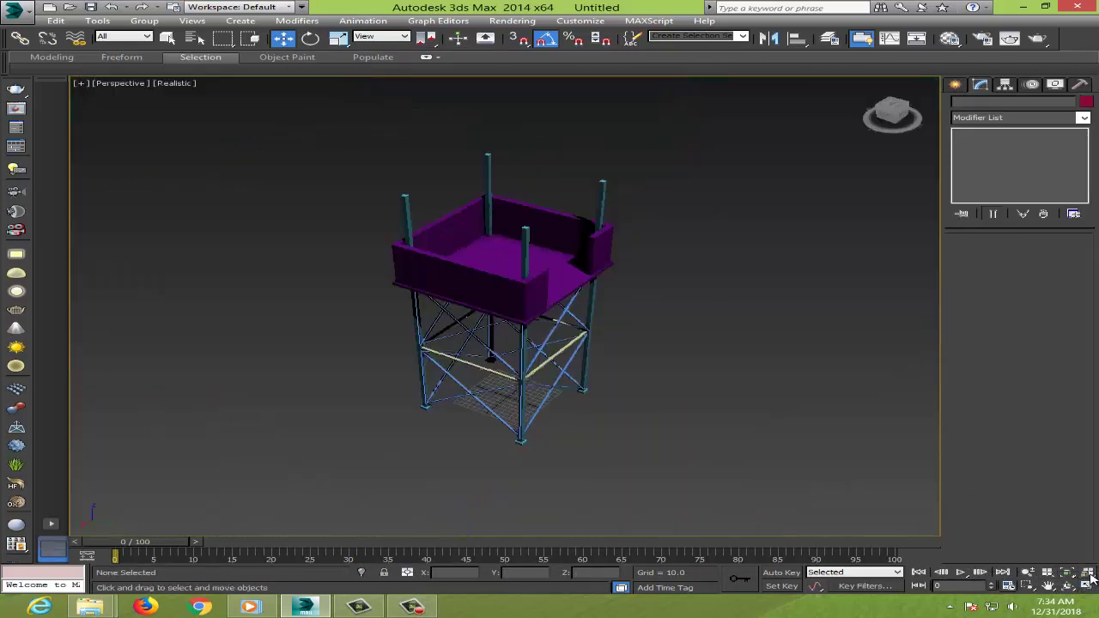
{"action": "left_click", "coordinate": [1086, 587]}
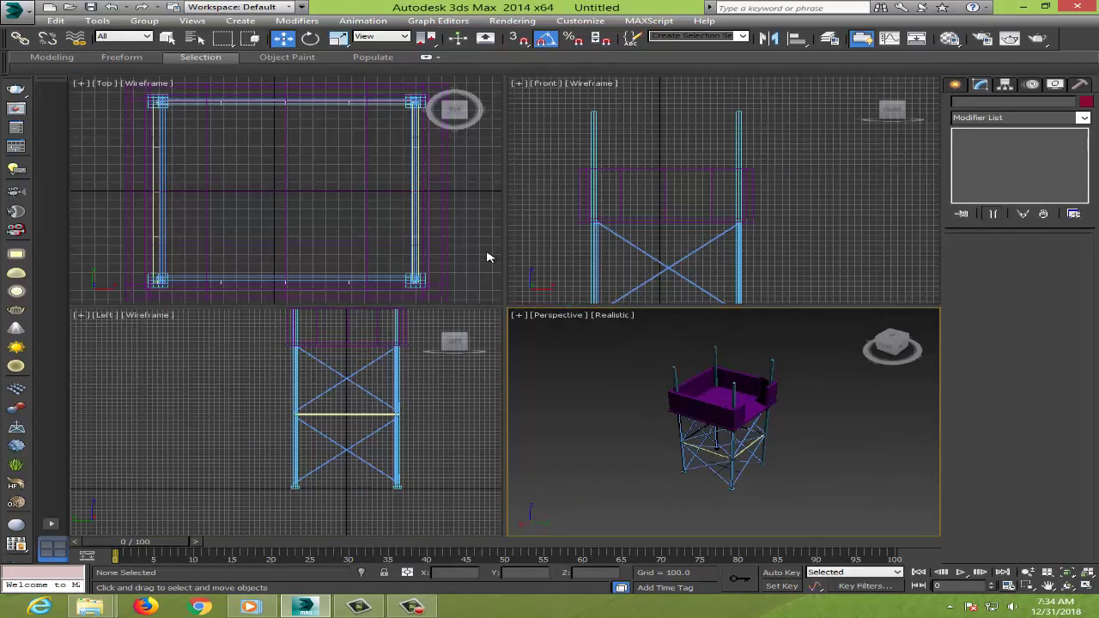
{"action": "left_click", "coordinate": [1089, 573]}
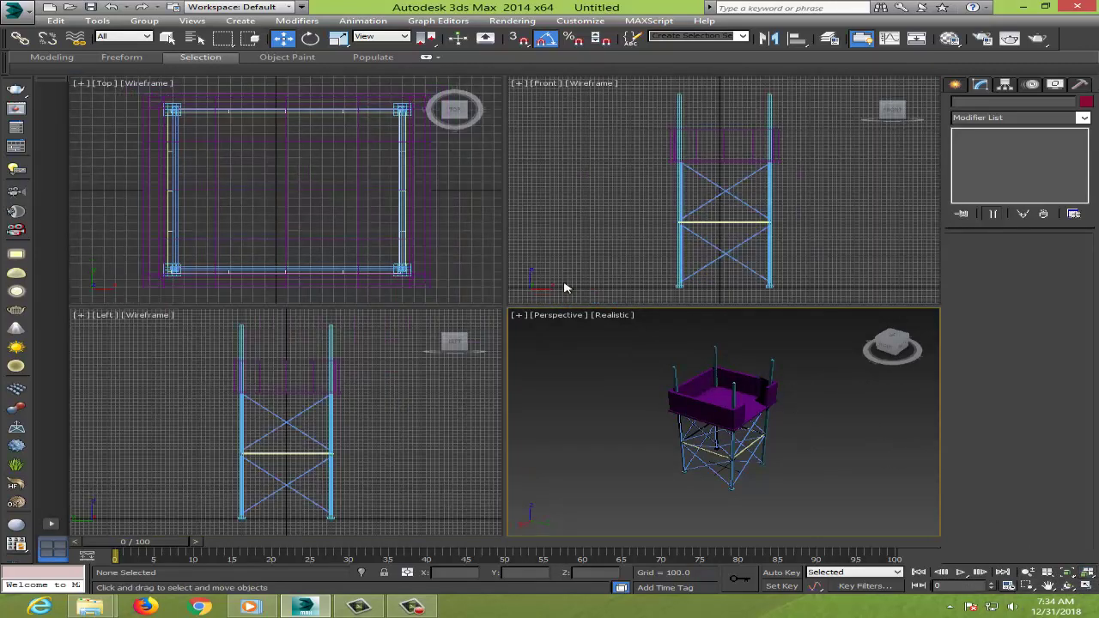
{"action": "left_click", "coordinate": [491, 259]}
Step: Draw a box over the cabin footprint in Top view and raise it above the cabin
{"action": "left_click", "coordinate": [957, 85]}
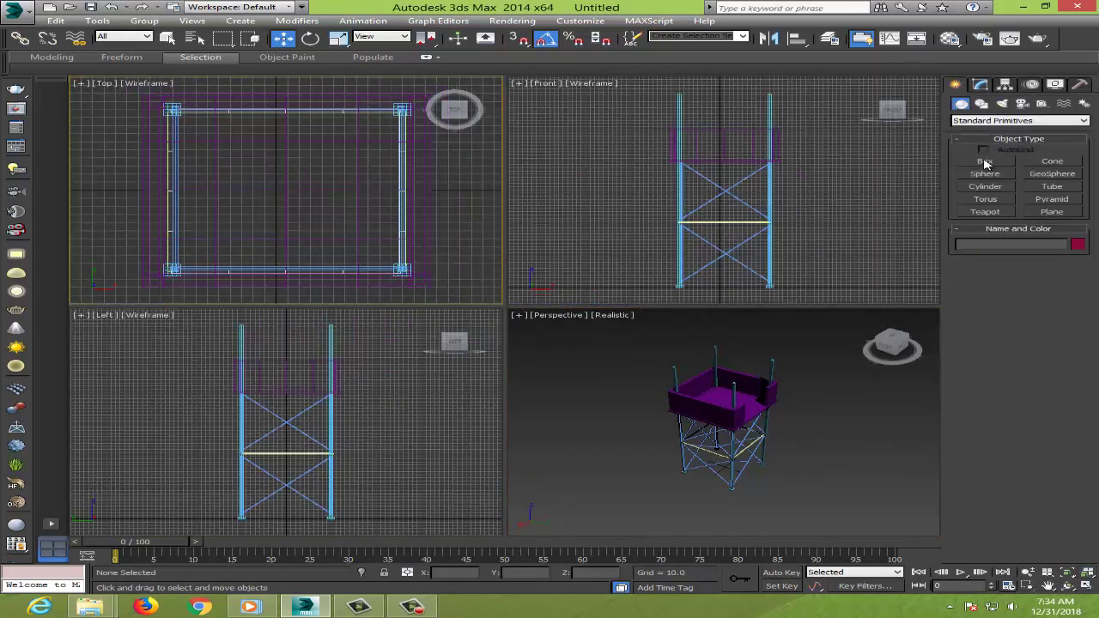
{"action": "left_click", "coordinate": [985, 160]}
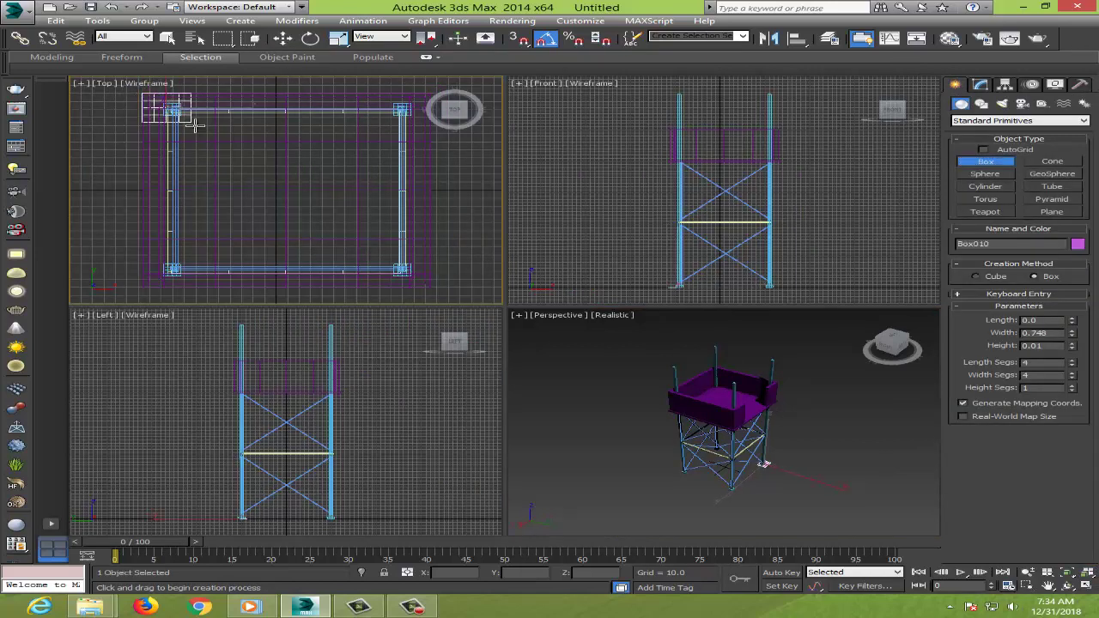
{"action": "left_click_drag", "start_coordinate": [141, 93], "coordinate": [431, 289]}
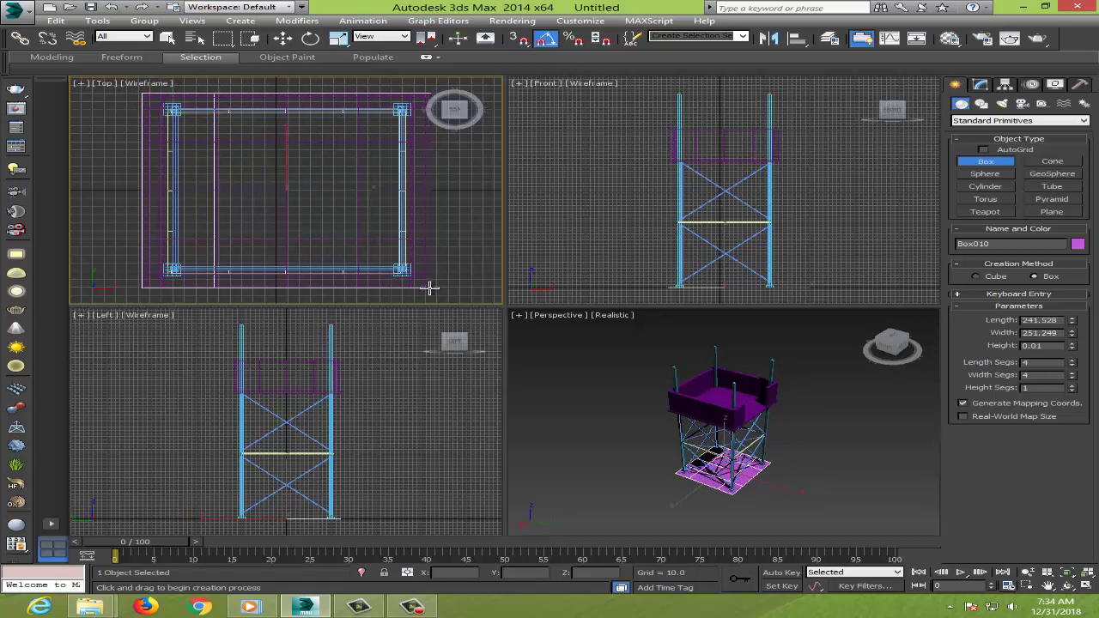
{"action": "left_click", "coordinate": [750, 214]}
{"action": "key", "text": "w"}
{"action": "left_click_drag", "start_coordinate": [724, 237], "coordinate": [767, 68]}
Step: Give the roof box 1 width and length segment and thin it to 1.938 high
{"action": "left_click", "coordinate": [982, 83]}
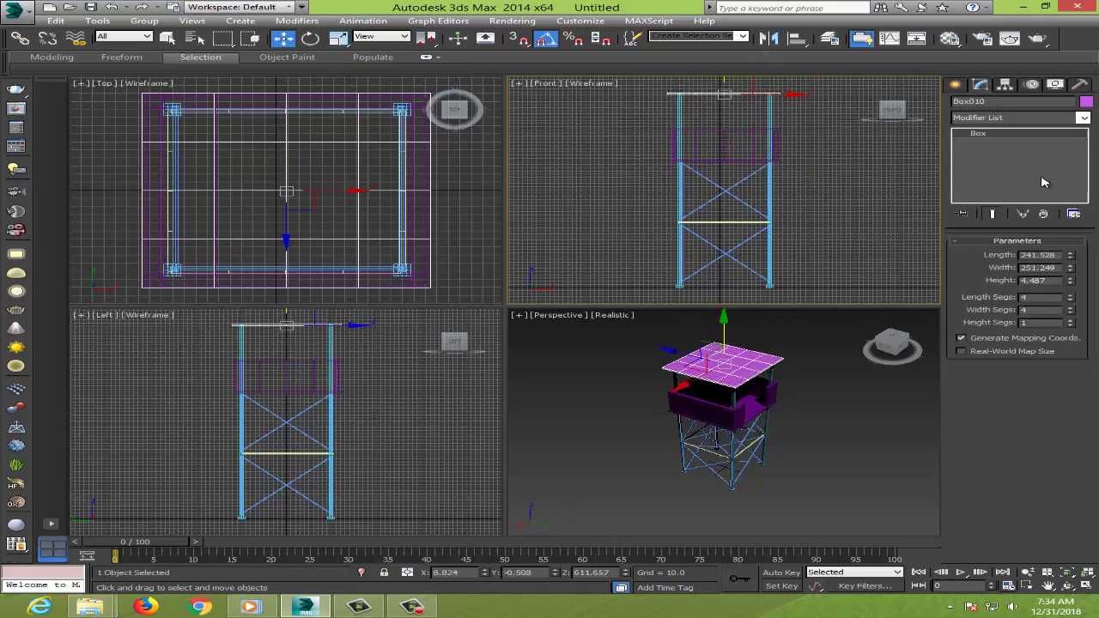
{"action": "left_click_drag", "start_coordinate": [1071, 310], "coordinate": [1062, 412]}
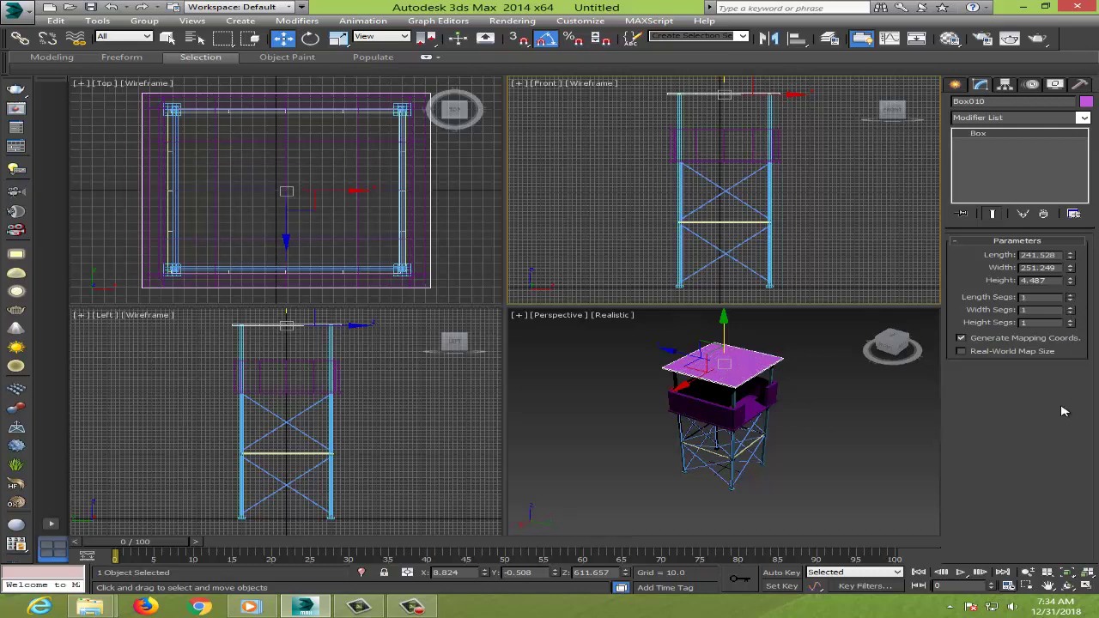
{"action": "left_click", "coordinate": [736, 360]}
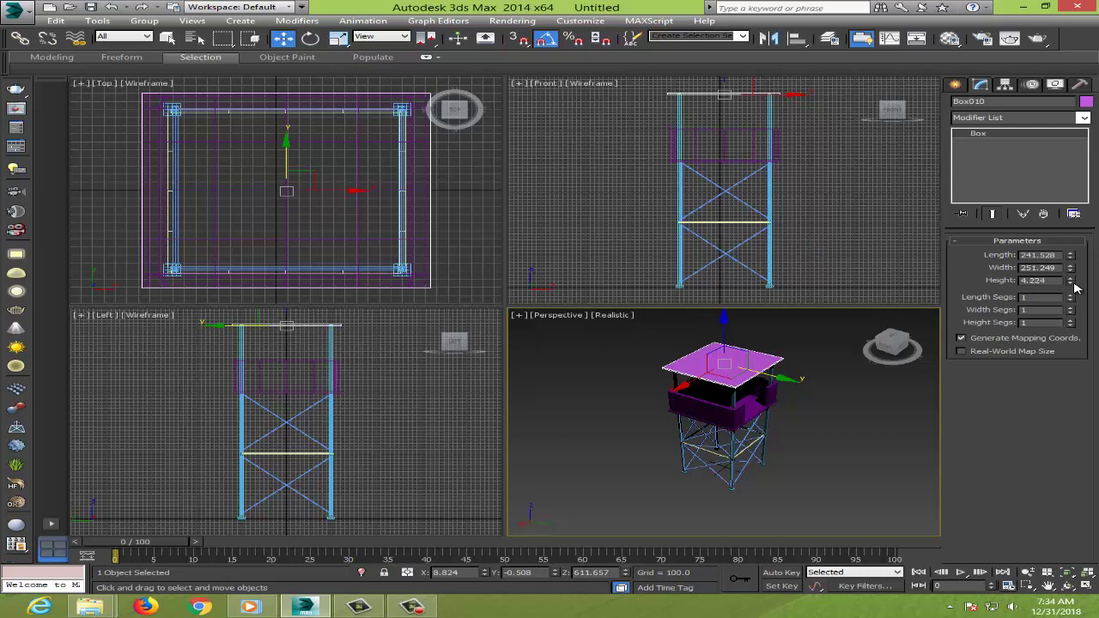
{"action": "left_click_drag", "start_coordinate": [1073, 281], "coordinate": [1075, 309]}
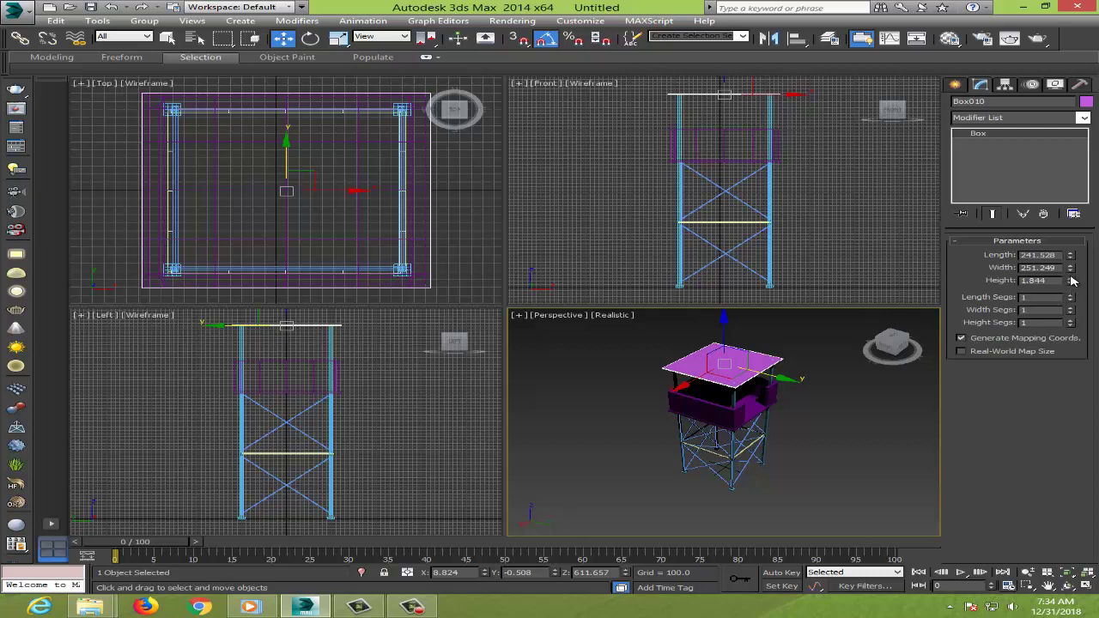
{"action": "right_click", "coordinate": [679, 371]}
{"action": "mouse_move", "coordinate": [713, 480]}
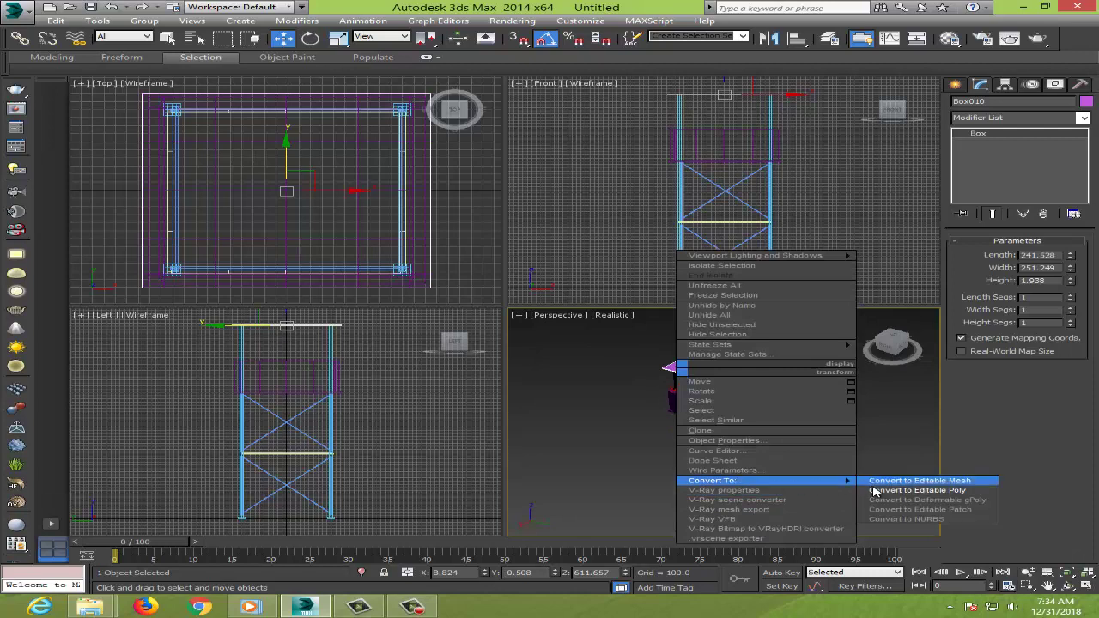
Step: Convert the slab to Editable Poly and inset its top face, leaving a small centre face
{"action": "left_click", "coordinate": [876, 490]}
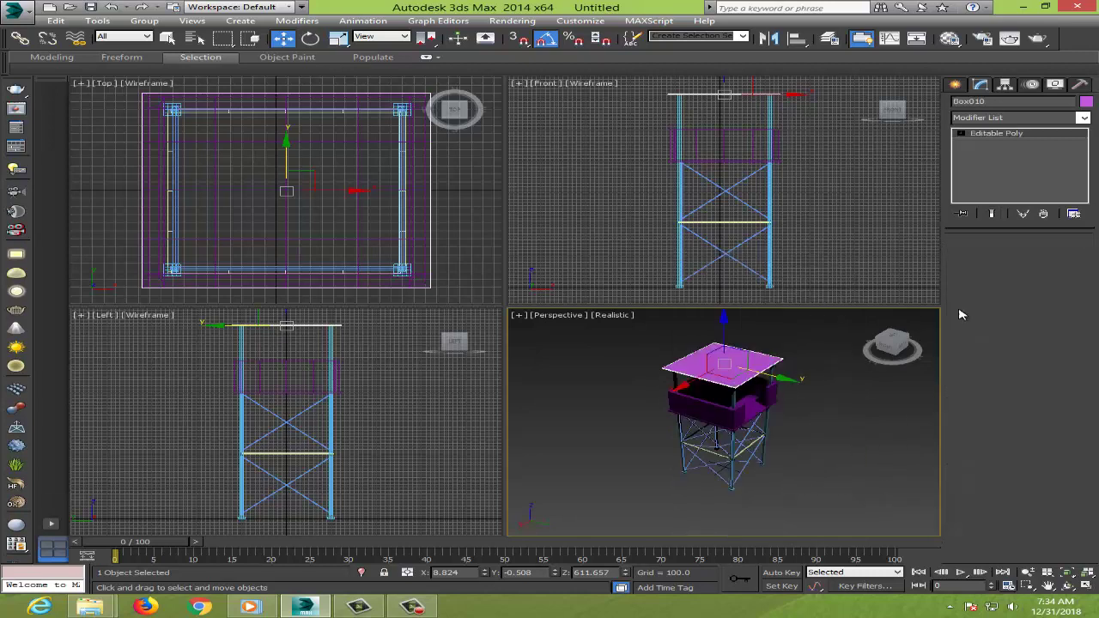
{"action": "key", "text": "4"}
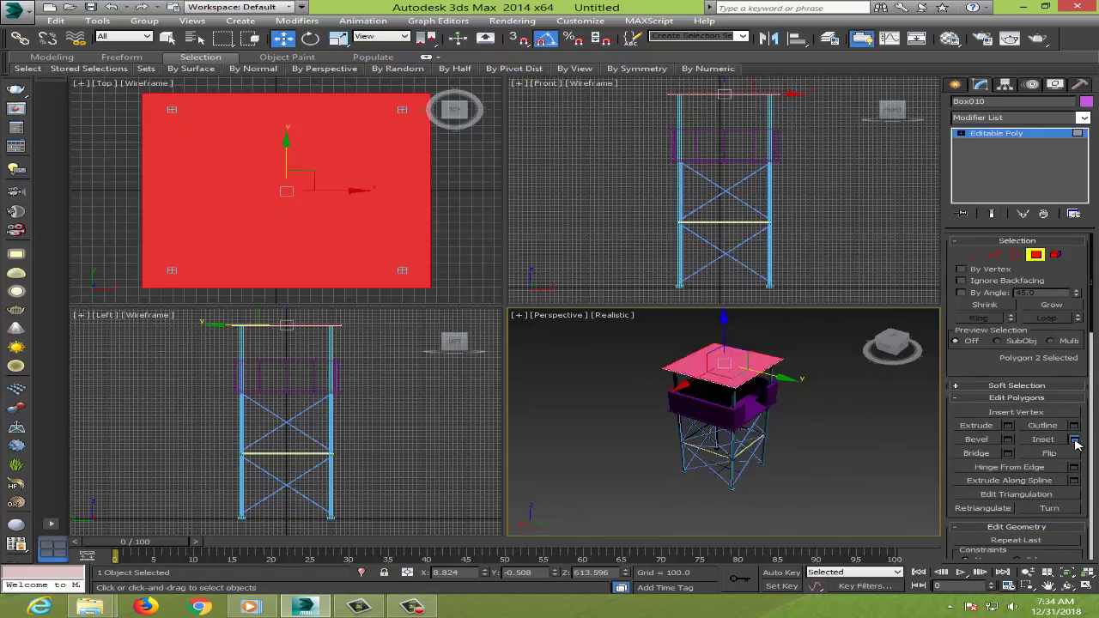
{"action": "left_click", "coordinate": [1074, 439]}
{"action": "left_click_drag", "start_coordinate": [736, 445], "coordinate": [753, 252]}
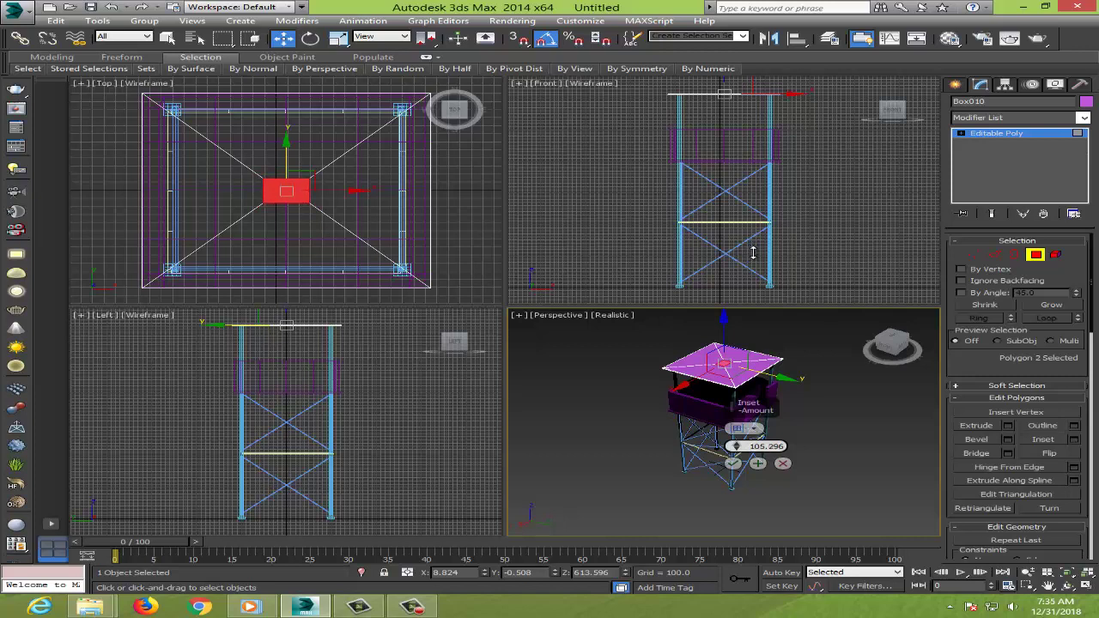
{"action": "left_click", "coordinate": [734, 463]}
Step: Select the small centre face and raise it into the pyramid peak
{"action": "right_click", "coordinate": [769, 174]}
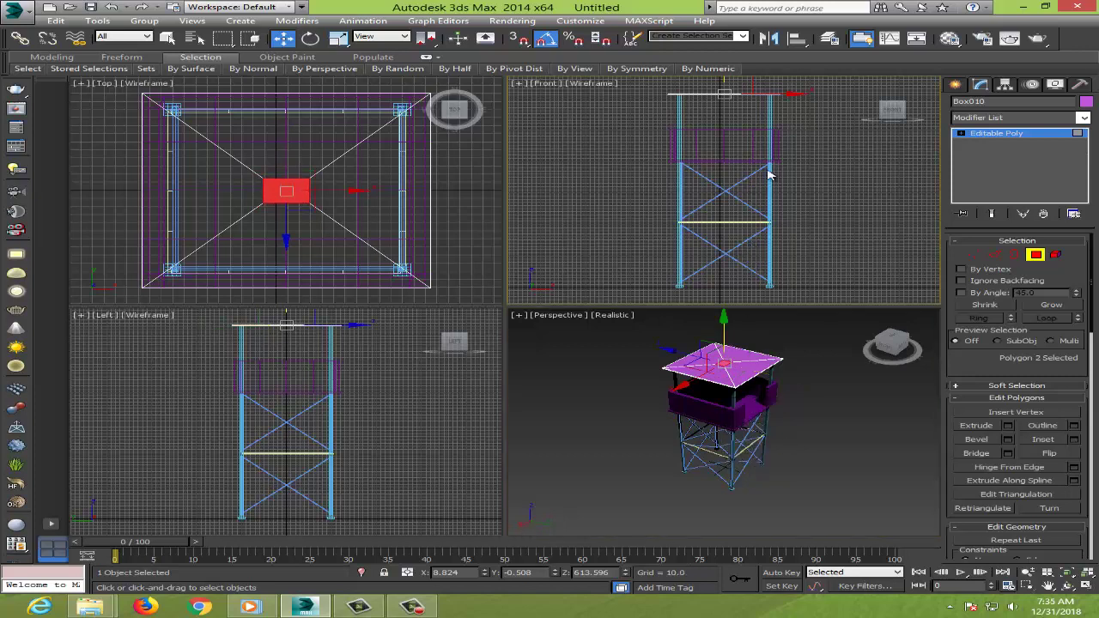
{"action": "left_click", "coordinate": [816, 152]}
{"action": "scroll", "coordinate": [831, 148], "scroll_direction": "down", "scroll_amount": 2}
{"action": "scroll", "coordinate": [759, 115], "scroll_direction": "up", "scroll_amount": 1}
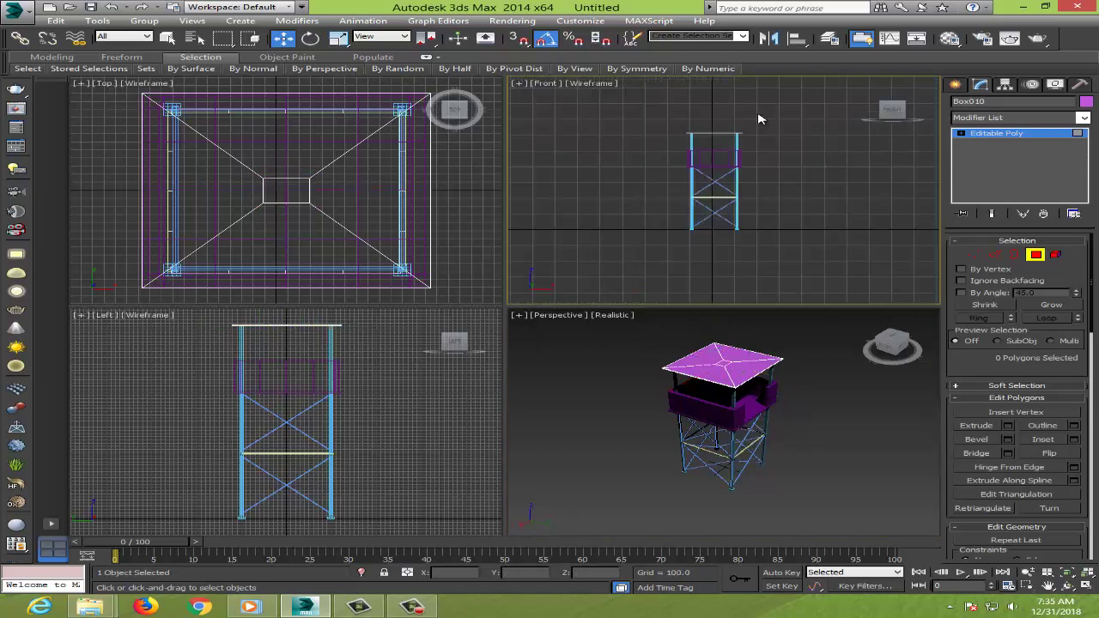
{"action": "scroll", "coordinate": [726, 109], "scroll_direction": "up", "scroll_amount": 3}
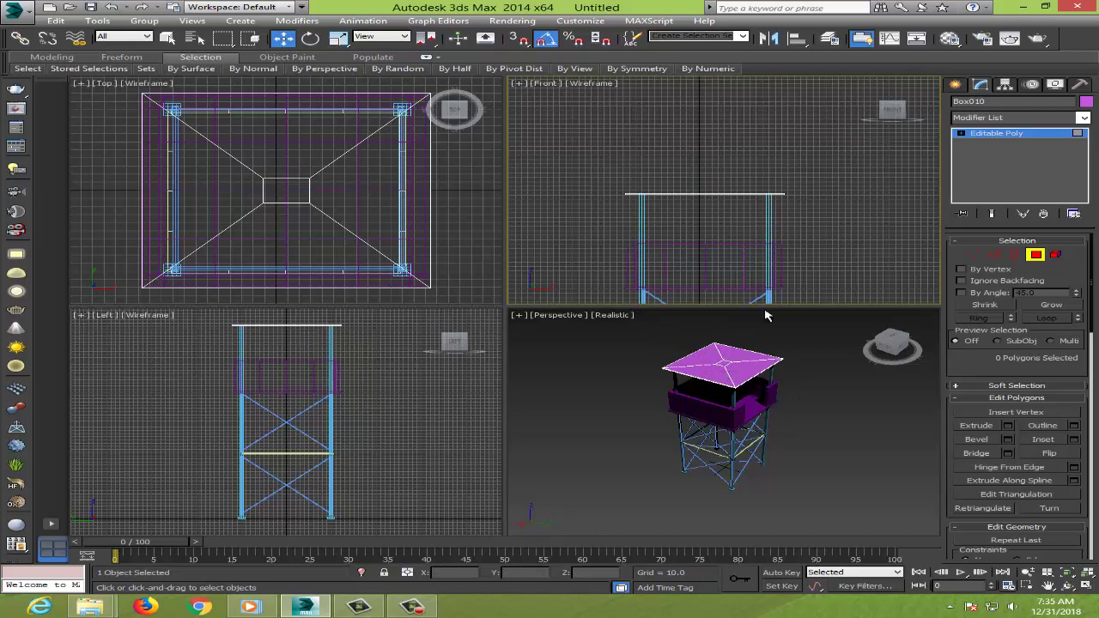
{"action": "left_click", "coordinate": [704, 194]}
{"action": "left_click_drag", "start_coordinate": [702, 163], "coordinate": [717, 139]}
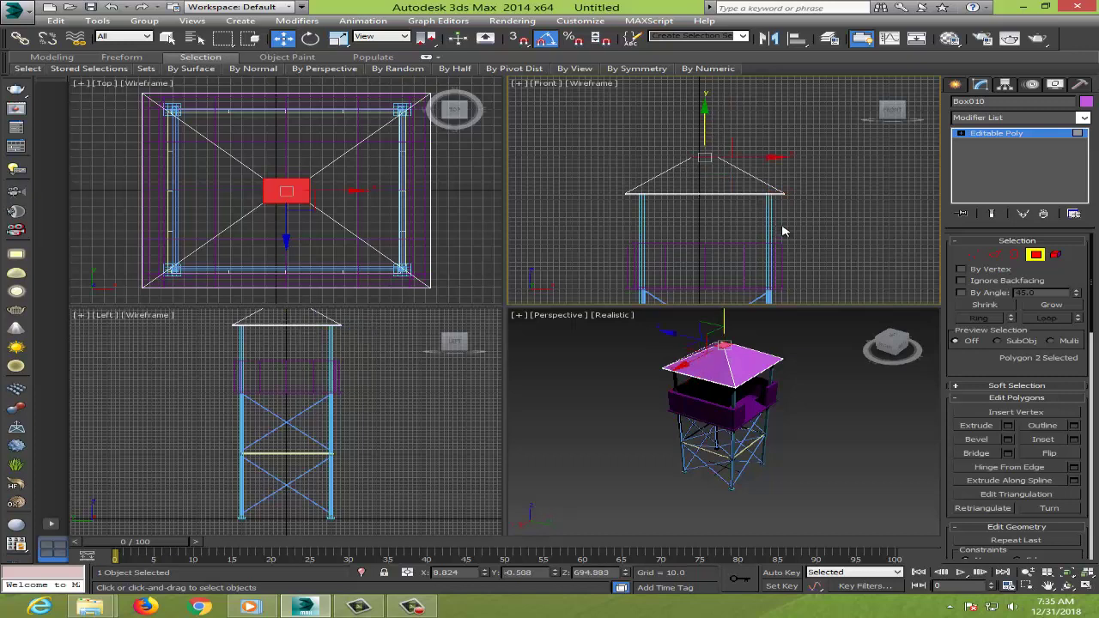
Step: Extrude the peak face 4.584 and scale it up slightly
{"action": "left_click", "coordinate": [1007, 425]}
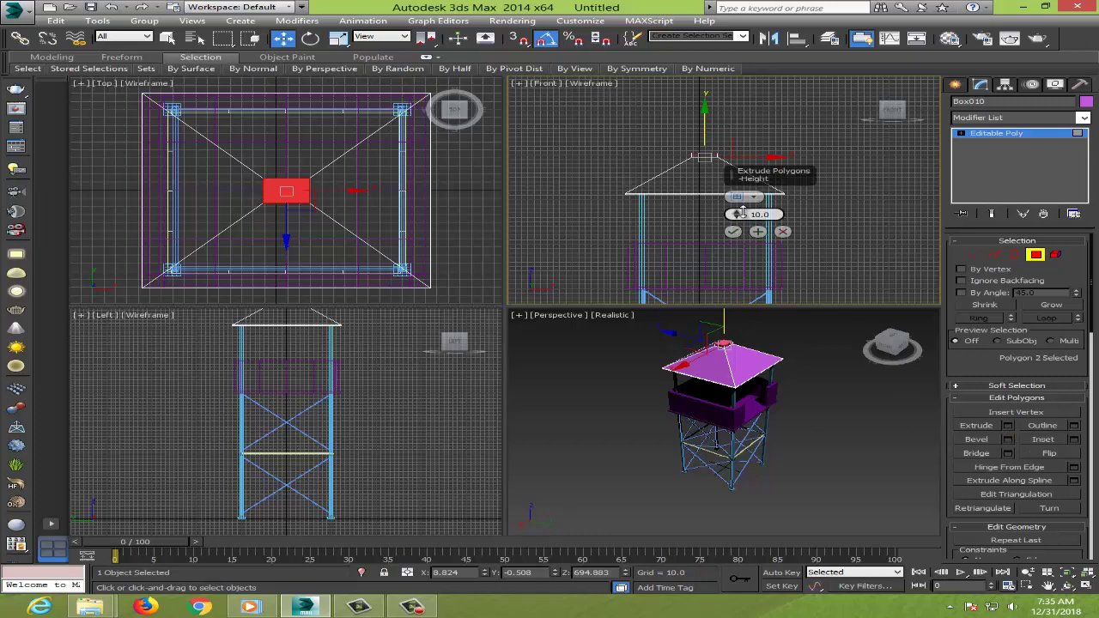
{"action": "left_click_drag", "start_coordinate": [742, 213], "coordinate": [742, 225]}
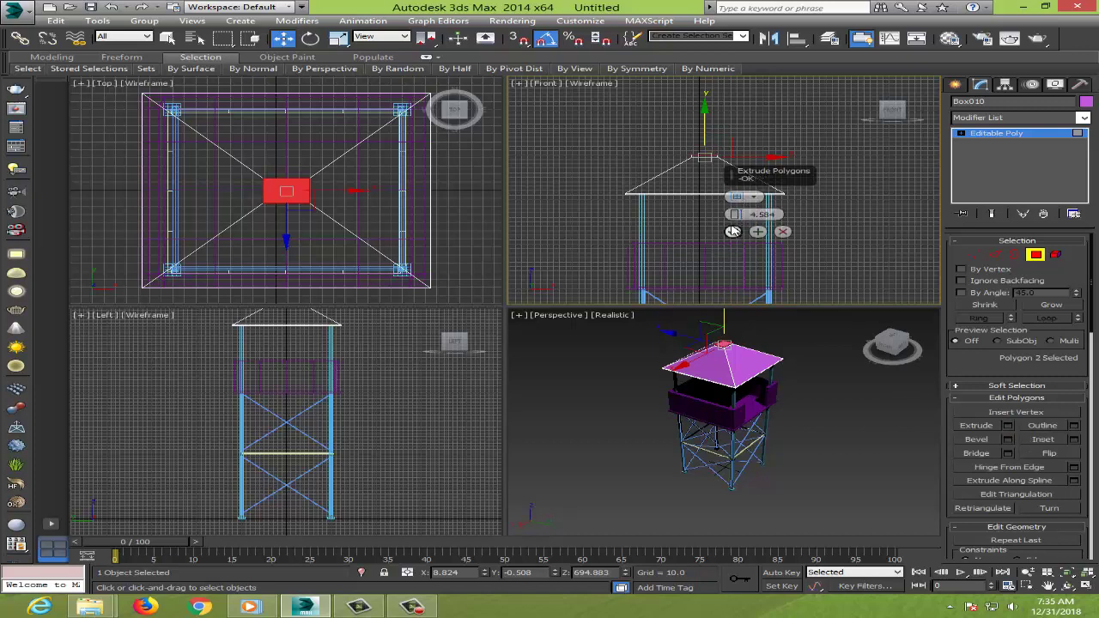
{"action": "left_click", "coordinate": [733, 231]}
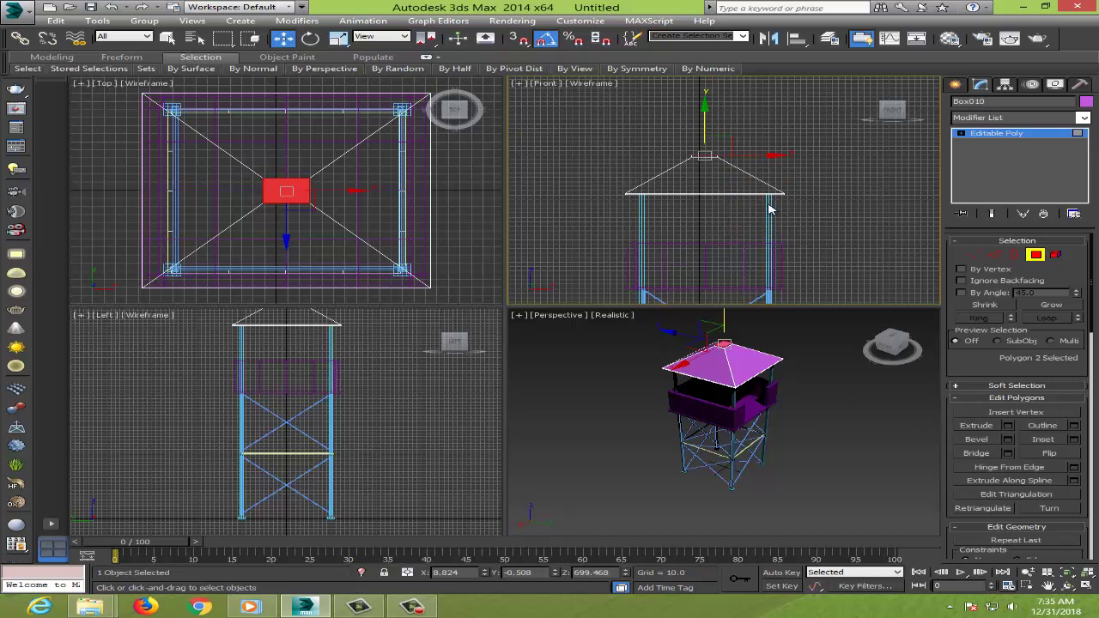
{"action": "key", "text": "r"}
{"action": "left_click", "coordinate": [730, 343]}
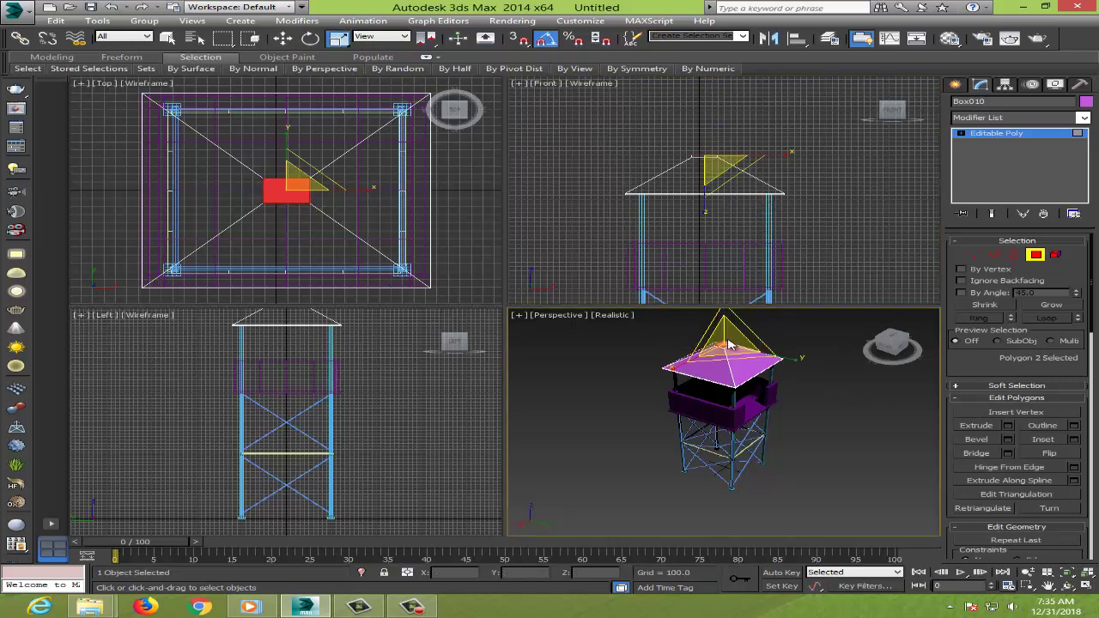
{"action": "left_click_drag", "start_coordinate": [726, 348], "coordinate": [744, 336]}
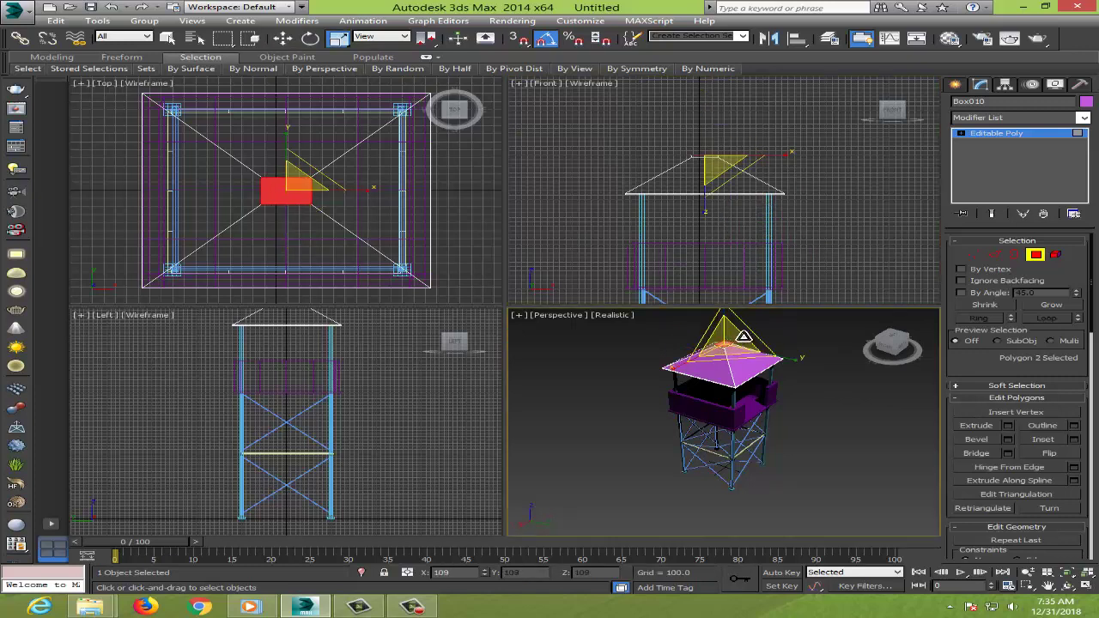
Step: Activate the Front view and cancel a repeated peak extrusion
{"action": "right_click", "coordinate": [781, 273]}
{"action": "key", "text": "e"}
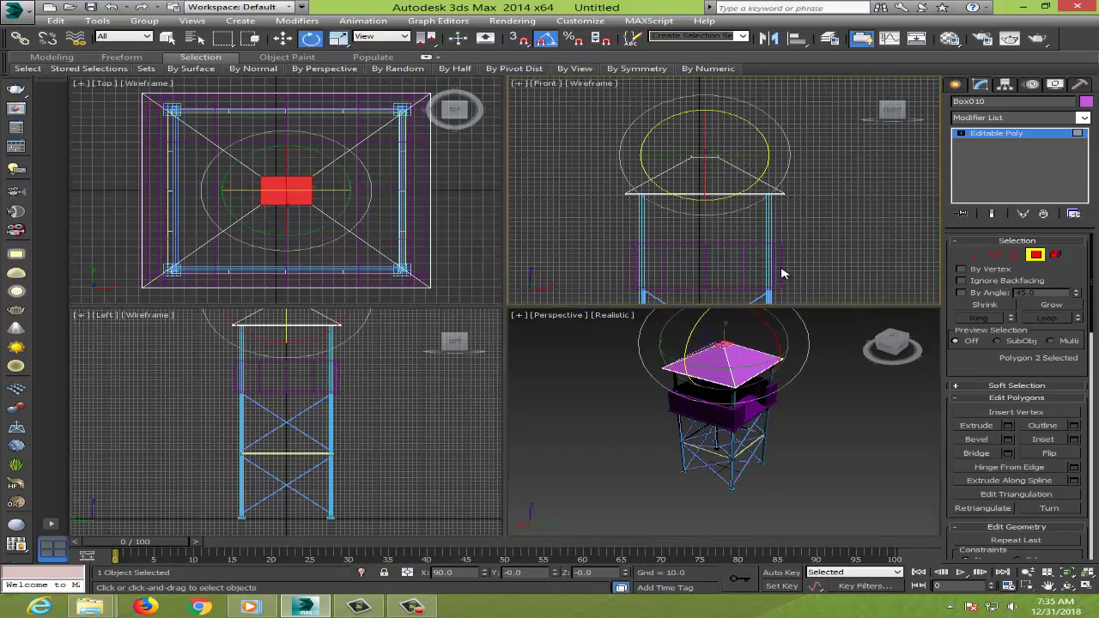
{"action": "key", "text": "w"}
{"action": "left_click", "coordinate": [1008, 426]}
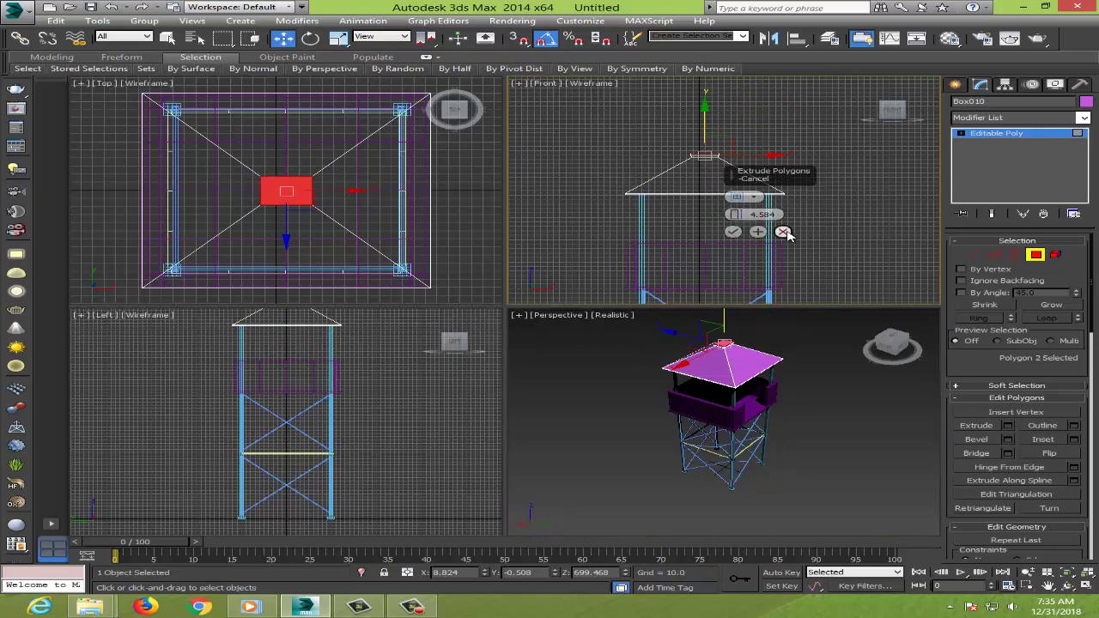
{"action": "left_click", "coordinate": [782, 231]}
Step: Bevel the peak face with height about 1.877 and outline -9.123, then exit polygon mode
{"action": "left_click", "coordinate": [1008, 440]}
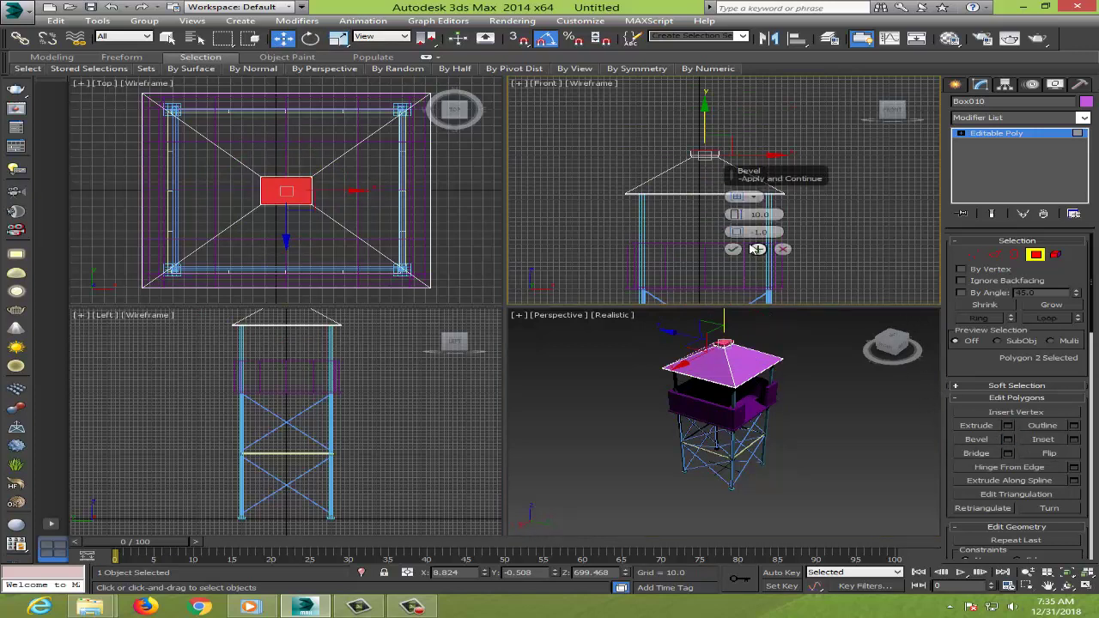
{"action": "left_click_drag", "start_coordinate": [739, 220], "coordinate": [742, 220]}
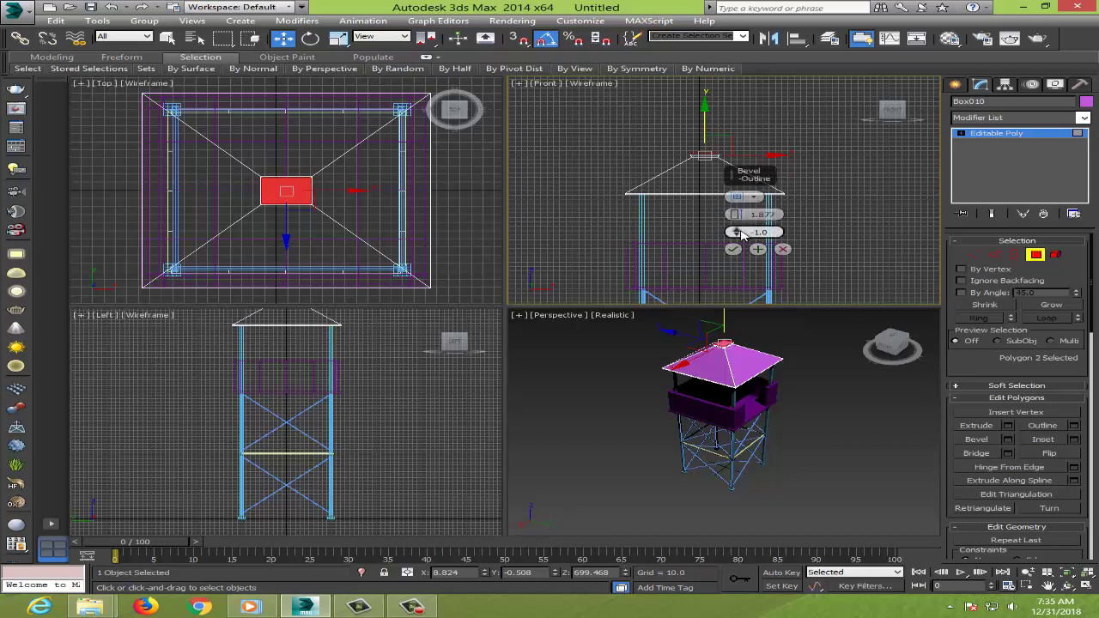
{"action": "left_click_drag", "start_coordinate": [736, 232], "coordinate": [736, 245]}
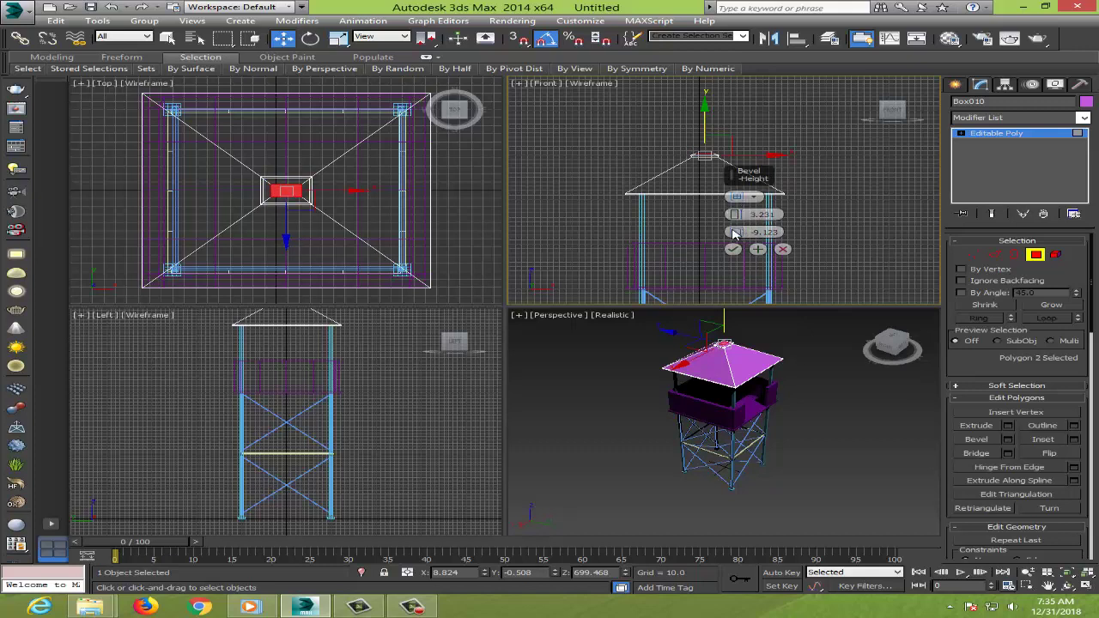
{"action": "left_click", "coordinate": [733, 249]}
{"action": "left_click", "coordinate": [807, 412]}
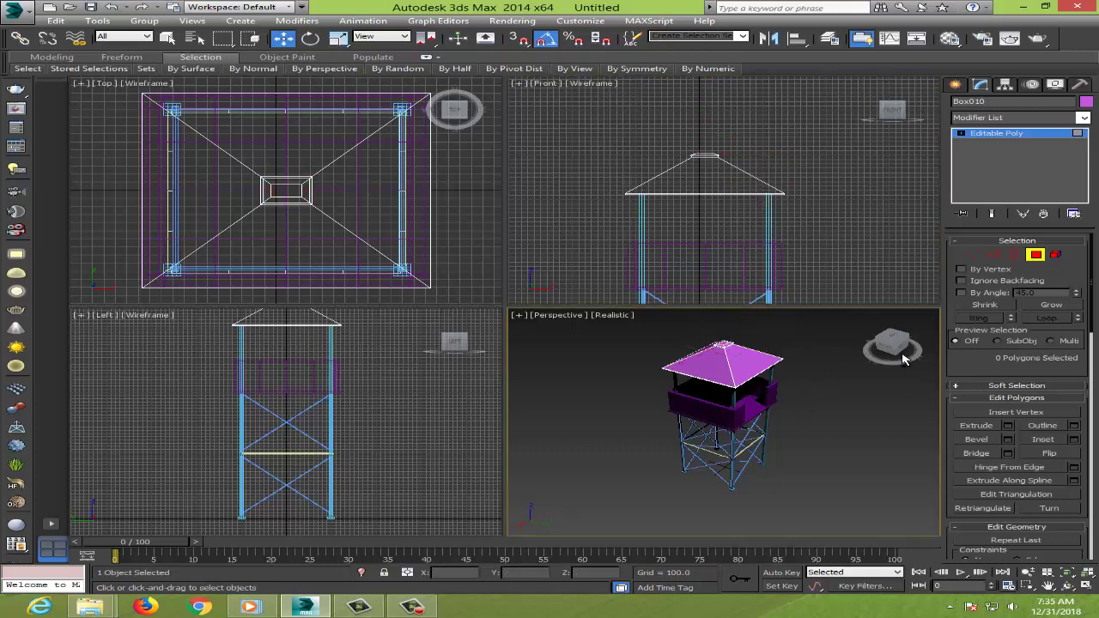
{"action": "left_click", "coordinate": [1036, 255]}
Step: Select the roof and lower it slightly onto the cabin in the Front view
{"action": "left_click", "coordinate": [944, 507]}
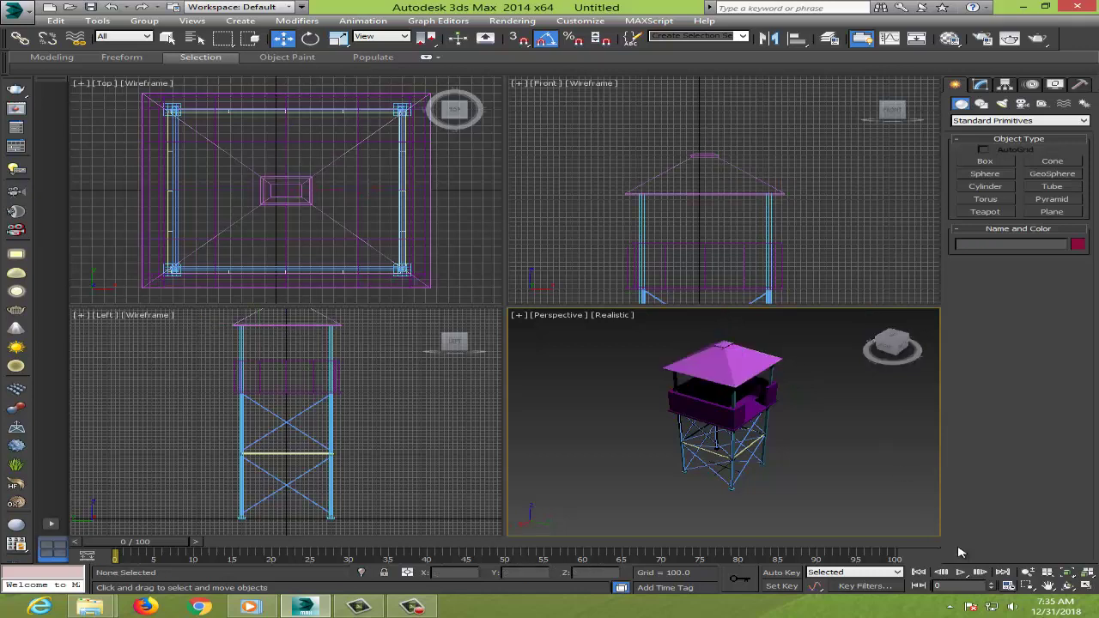
{"action": "scroll", "coordinate": [780, 357], "scroll_direction": "up", "scroll_amount": 5}
{"action": "scroll", "coordinate": [653, 403], "scroll_direction": "down", "scroll_amount": 7}
{"action": "left_click", "coordinate": [640, 393]}
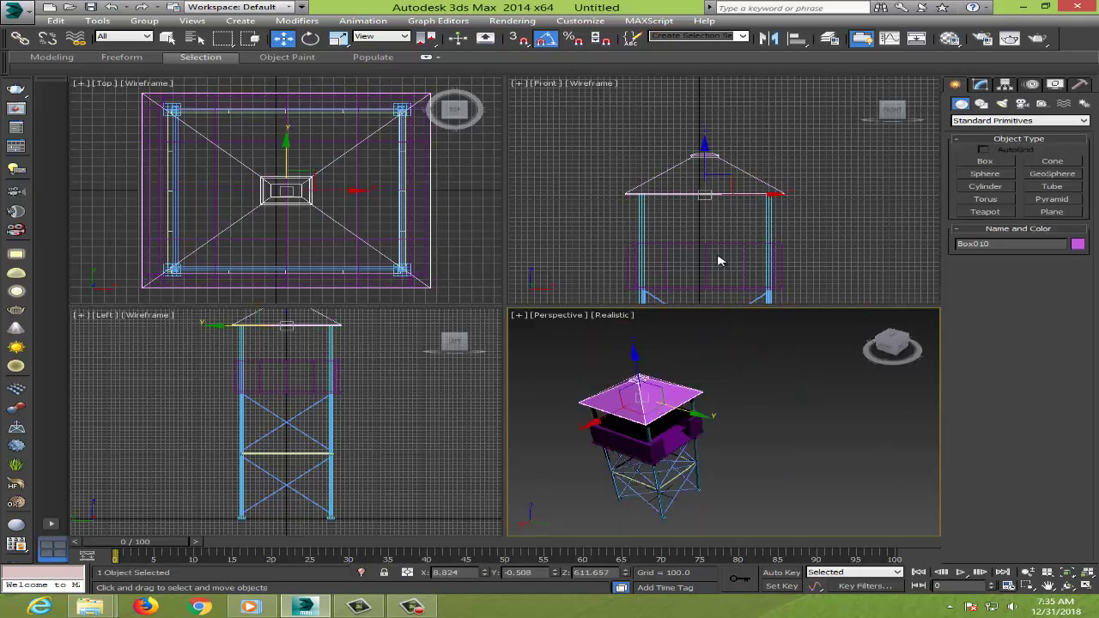
{"action": "left_click_drag", "start_coordinate": [694, 172], "coordinate": [724, 180]}
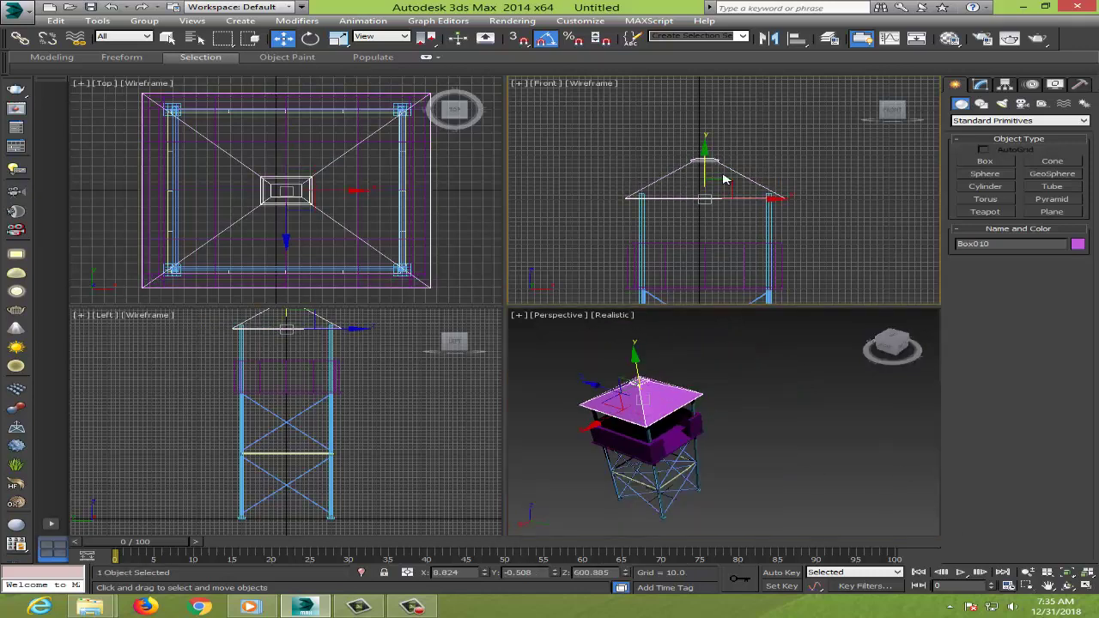
Step: Scale the roof uniformly to about 115% so it overhangs the cabin walls
{"action": "key", "text": "e"}
{"action": "key", "text": "r"}
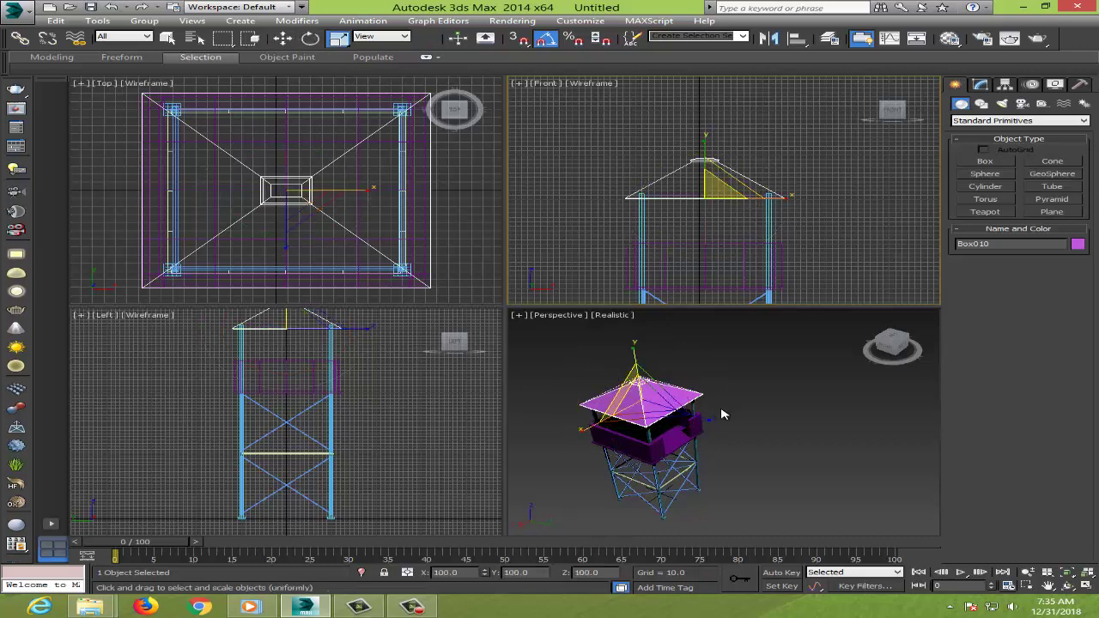
{"action": "left_click", "coordinate": [645, 401]}
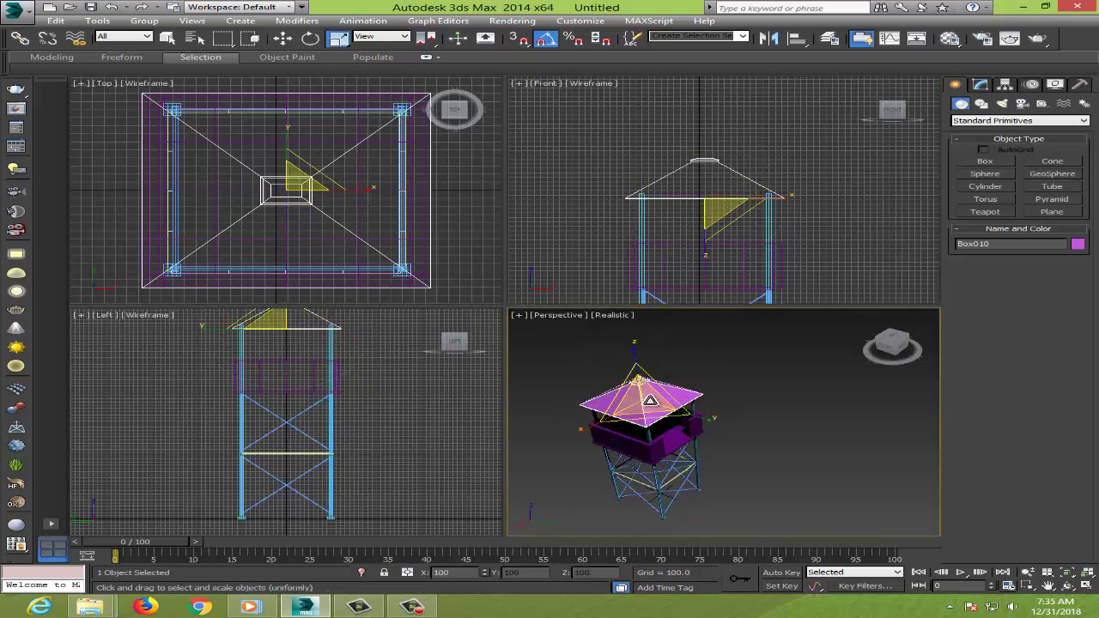
{"action": "mouse_move", "coordinate": [649, 401]}
{"action": "left_mouse_down"}
{"action": "mouse_move", "coordinate": [769, 360]}
{"action": "mouse_move", "coordinate": [716, 373]}
{"action": "mouse_move", "coordinate": [657, 432]}
{"action": "left_mouse_up"}
{"action": "left_click", "coordinate": [867, 458]}
{"action": "key", "text": "ctrl+r"}
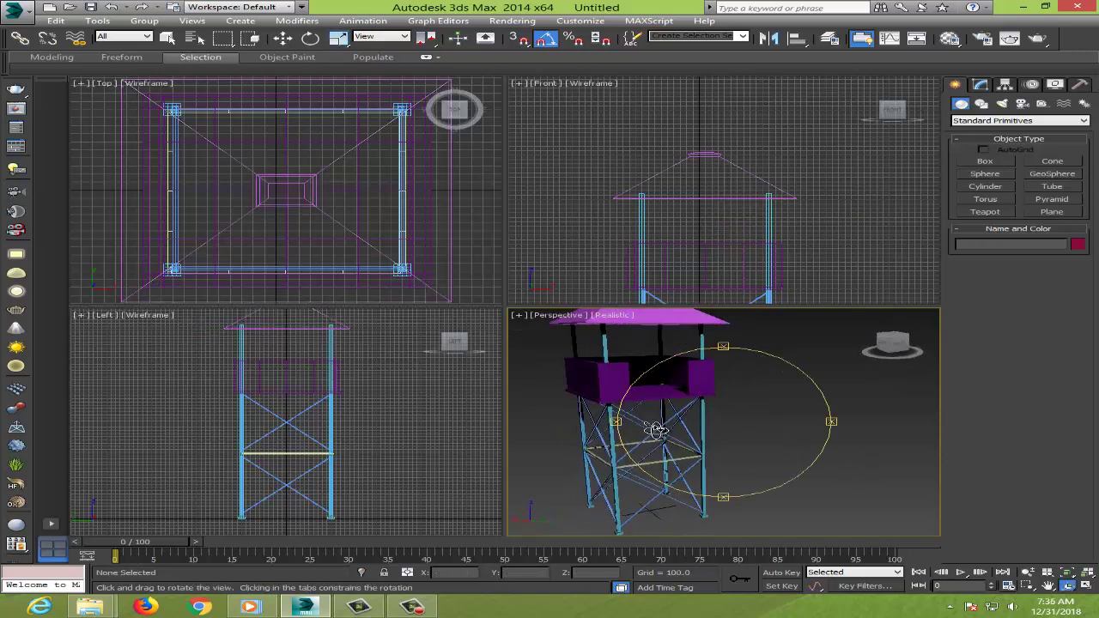
Step: Draw a large 4x4-segment ground plane, Plane001, beneath the watchtower in Top view
{"action": "right_click", "coordinate": [725, 421]}
{"action": "left_click", "coordinate": [822, 251]}
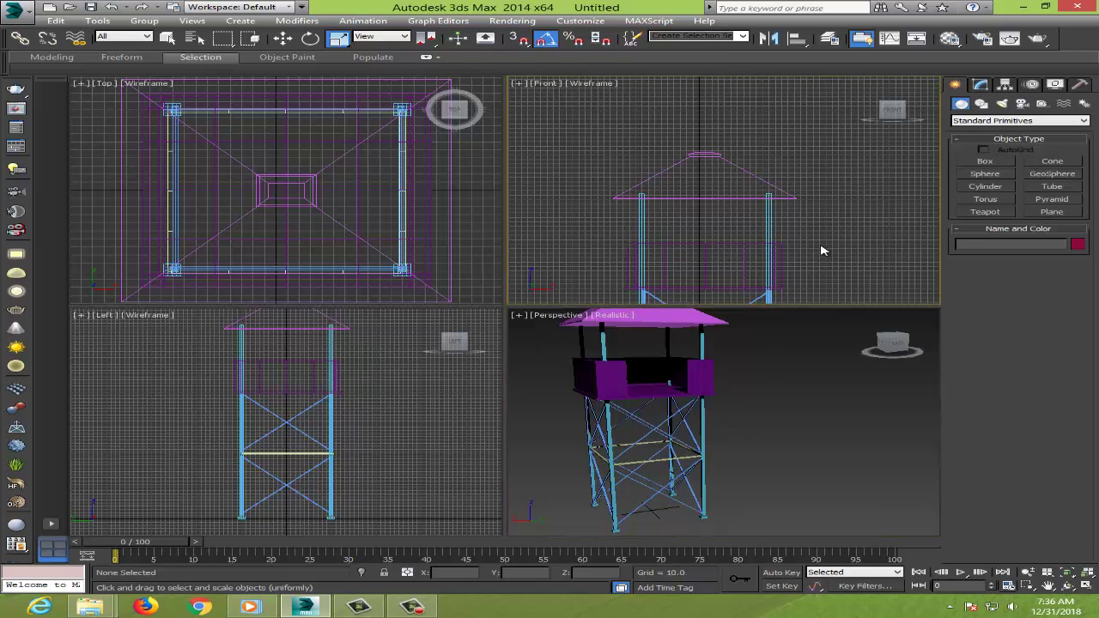
{"action": "scroll", "coordinate": [845, 275], "scroll_direction": "down", "scroll_amount": 2}
{"action": "scroll", "coordinate": [748, 263], "scroll_direction": "down", "scroll_amount": 2}
{"action": "scroll", "coordinate": [729, 274], "scroll_direction": "down", "scroll_amount": 2}
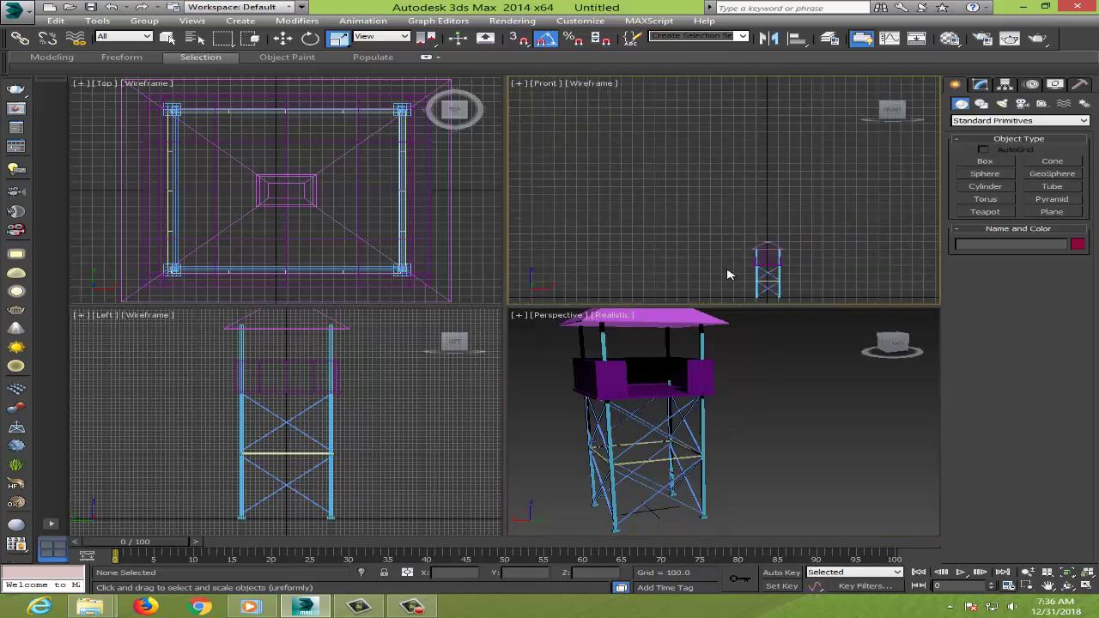
{"action": "scroll", "coordinate": [772, 299], "scroll_direction": "down", "scroll_amount": 2}
{"action": "scroll", "coordinate": [773, 299], "scroll_direction": "up", "scroll_amount": 4}
{"action": "scroll", "coordinate": [807, 294], "scroll_direction": "down", "scroll_amount": 2}
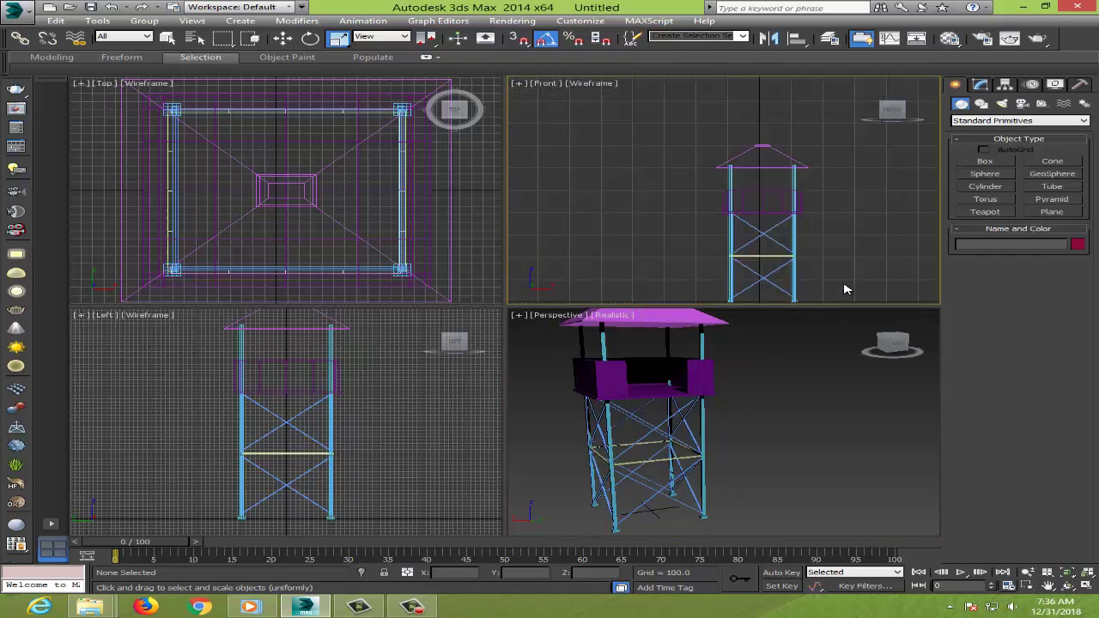
{"action": "left_click", "coordinate": [1051, 211]}
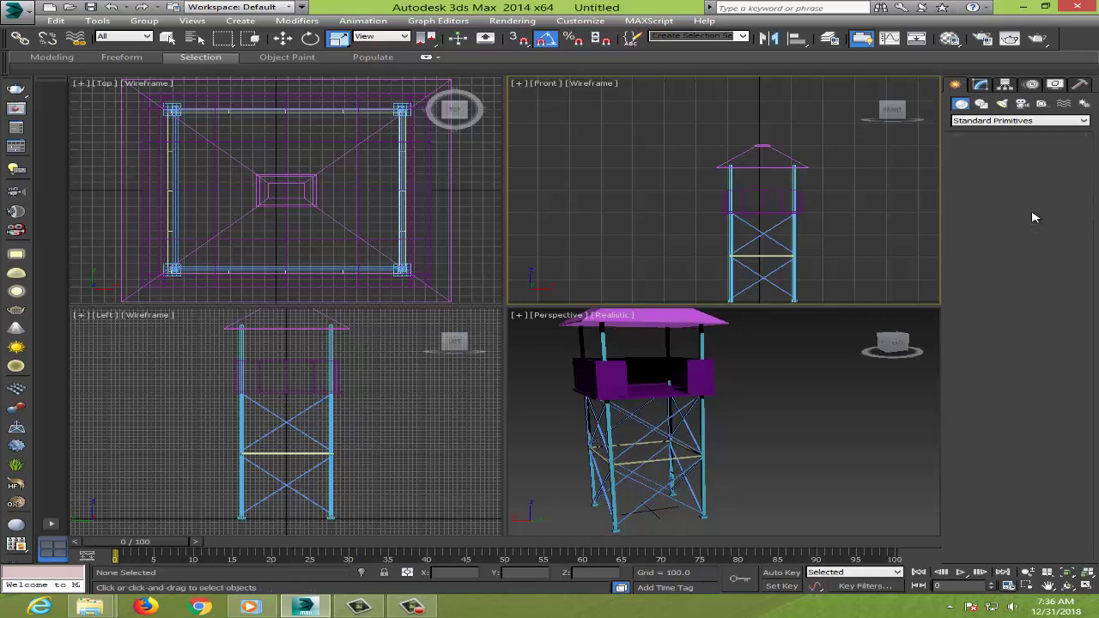
{"action": "scroll", "coordinate": [466, 183], "scroll_direction": "down", "scroll_amount": 3}
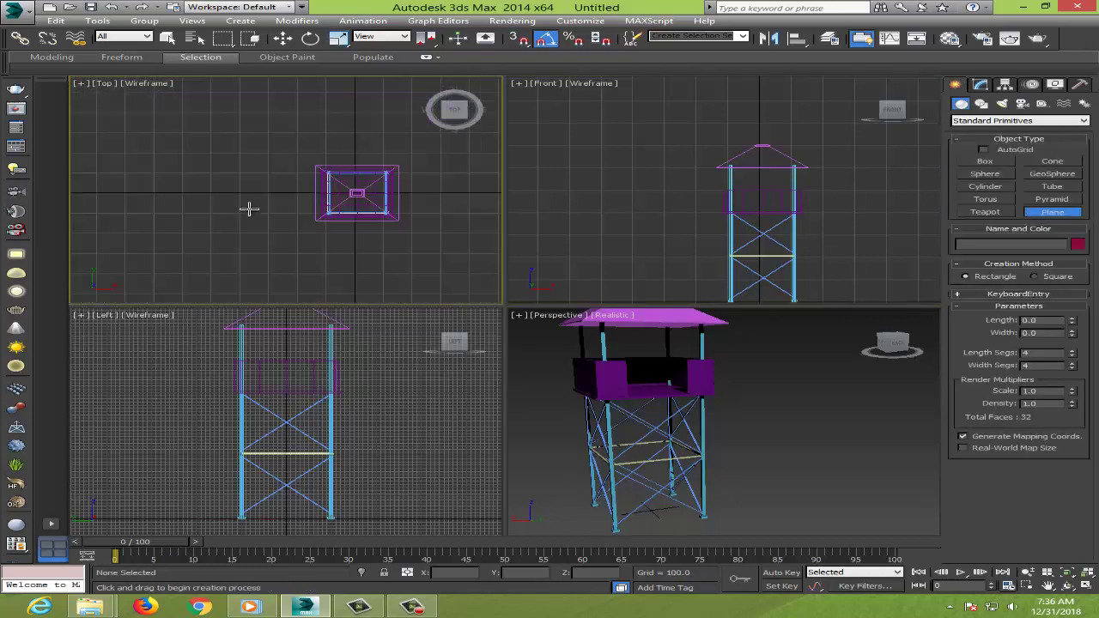
{"action": "scroll", "coordinate": [249, 208], "scroll_direction": "down", "scroll_amount": 2}
{"action": "scroll", "coordinate": [378, 206], "scroll_direction": "down", "scroll_amount": 1}
{"action": "scroll", "coordinate": [198, 216], "scroll_direction": "down", "scroll_amount": 2}
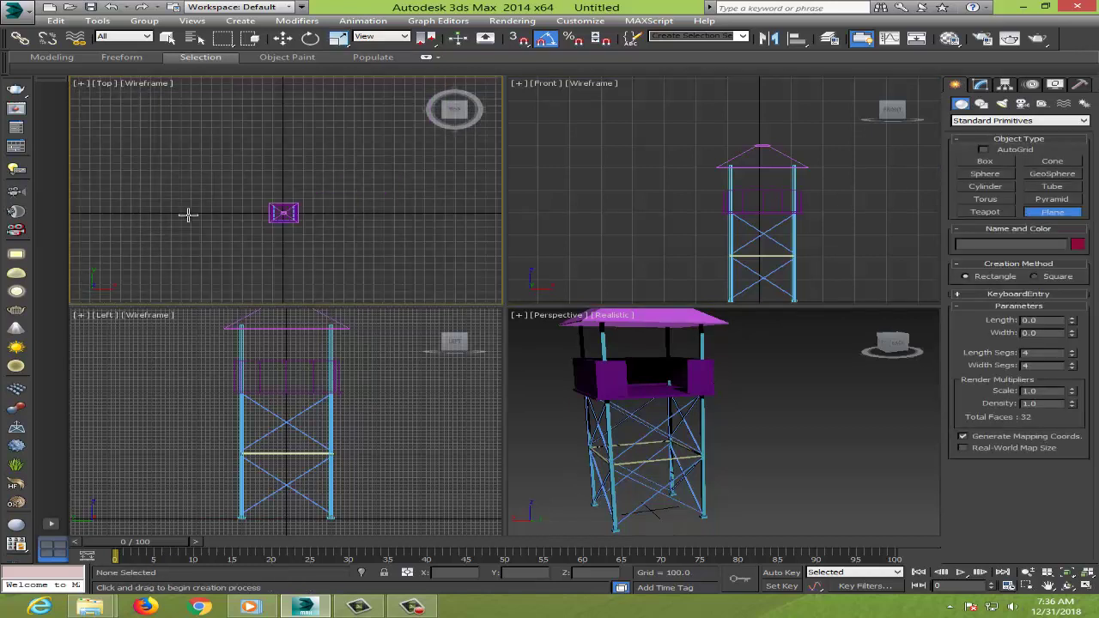
{"action": "left_click_drag", "start_coordinate": [208, 161], "coordinate": [358, 267]}
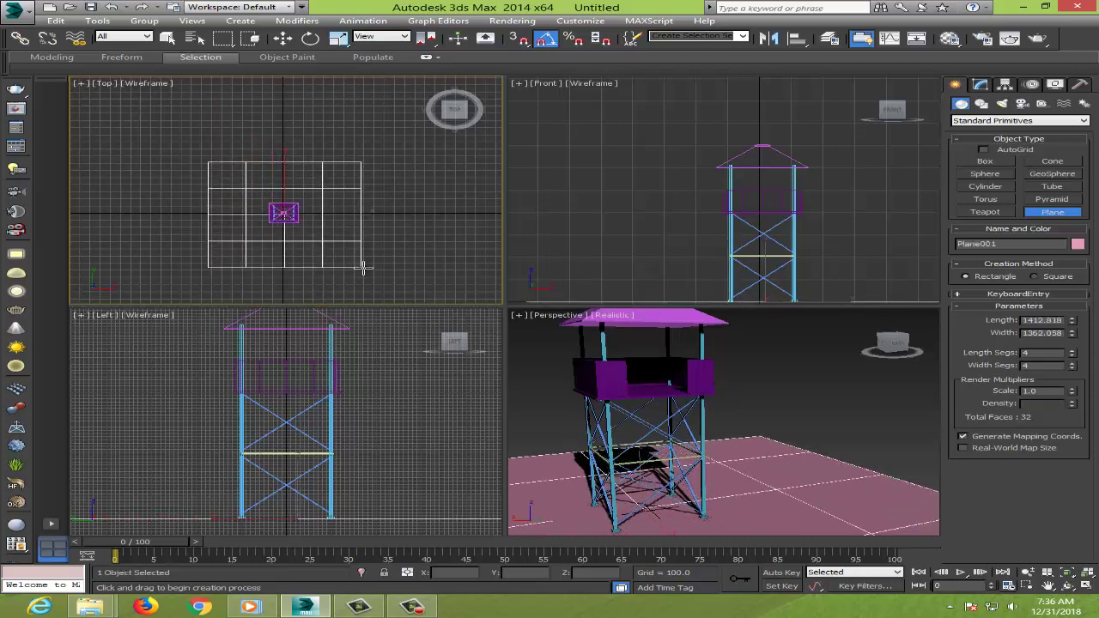
{"action": "left_click", "coordinate": [400, 269]}
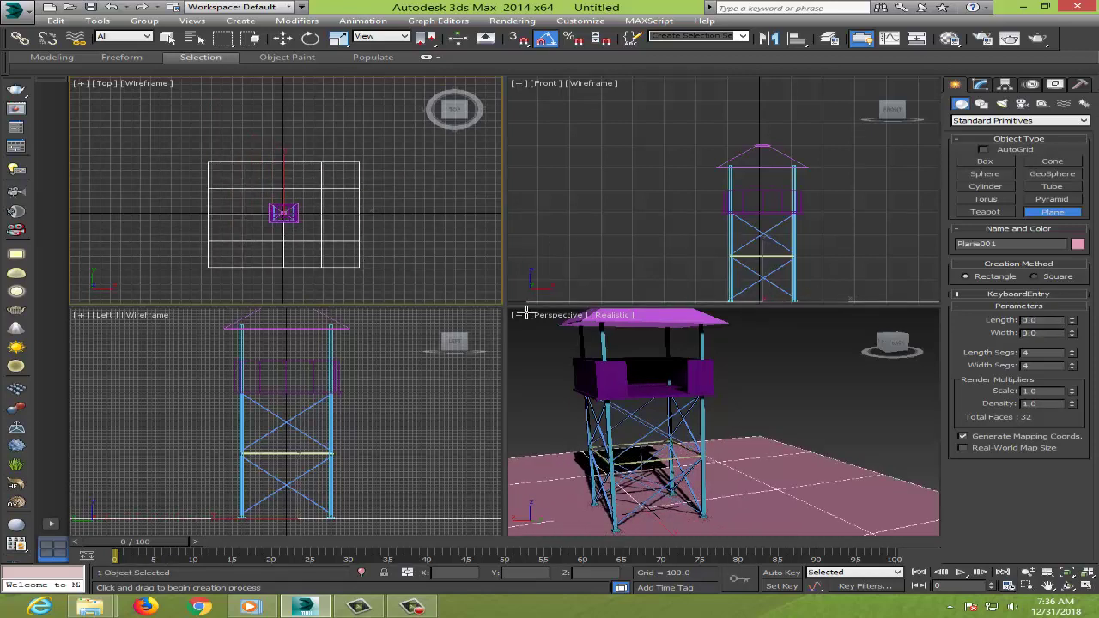
{"action": "right_click", "coordinate": [884, 434]}
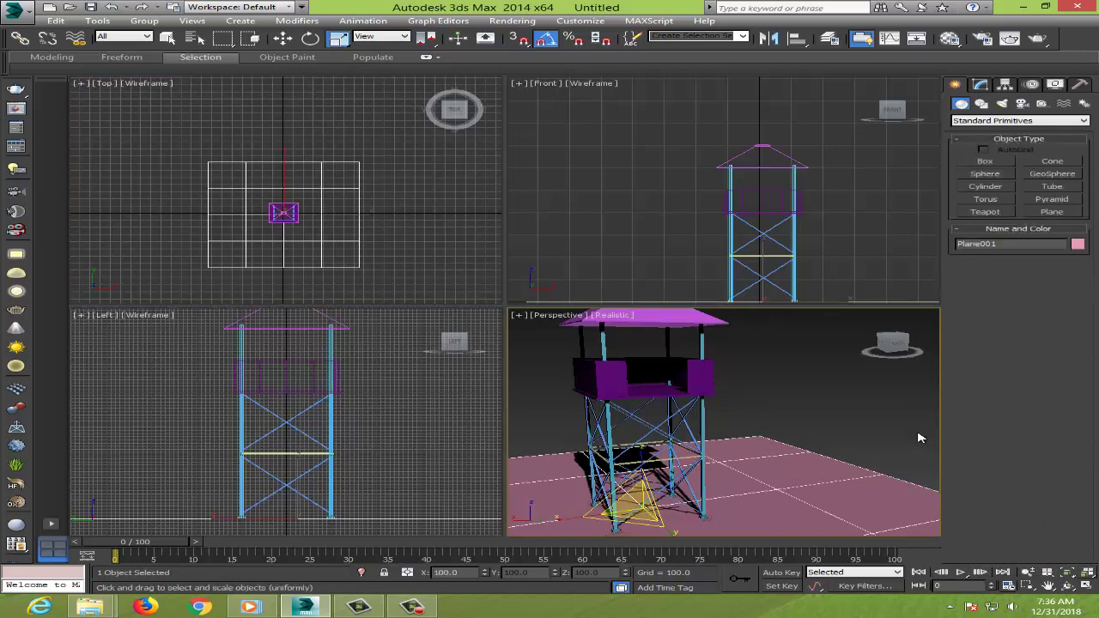
{"action": "left_click", "coordinate": [893, 437]}
Step: Zoom extents in every view and orbit the perspective view around the tower
{"action": "left_click", "coordinate": [1067, 573]}
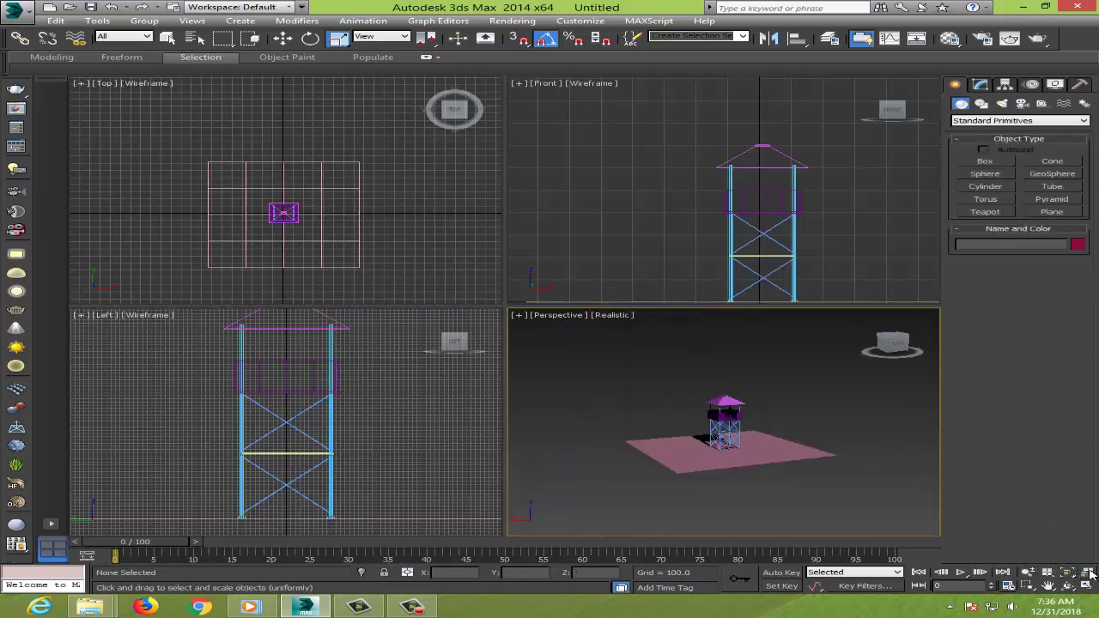
{"action": "left_click", "coordinate": [1088, 573]}
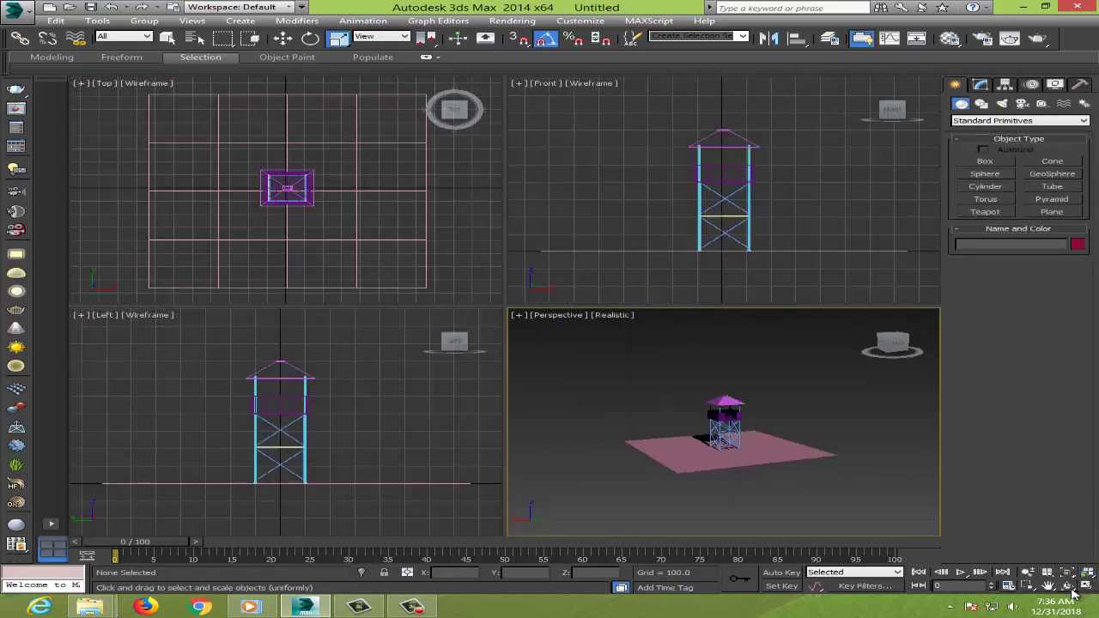
{"action": "left_click", "coordinate": [1067, 585]}
{"action": "scroll", "coordinate": [713, 430], "scroll_direction": "up", "scroll_amount": 5}
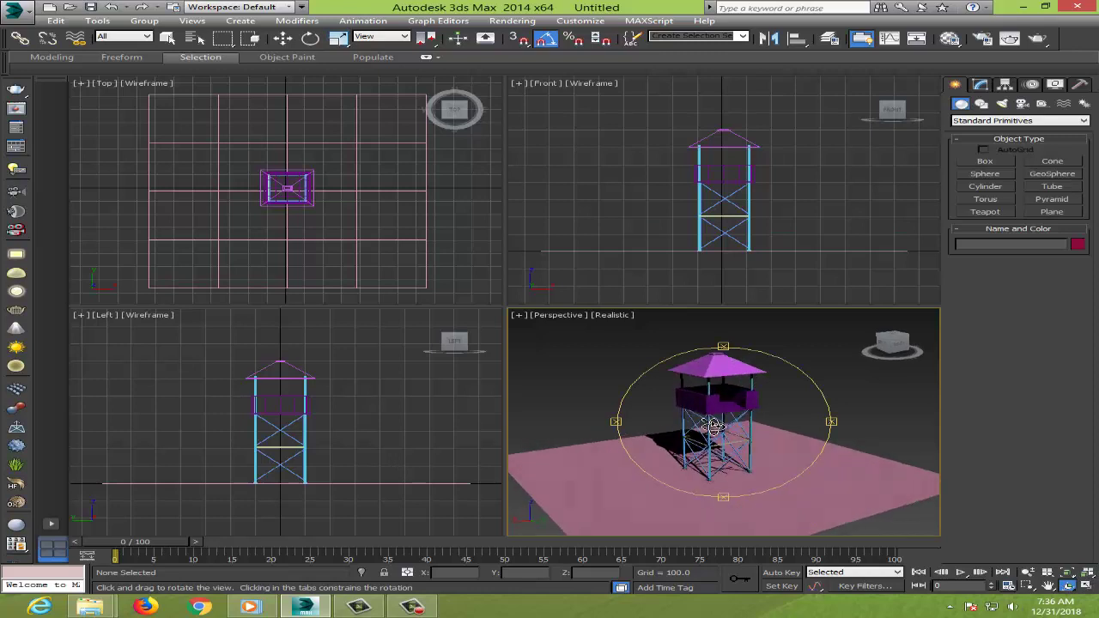
{"action": "right_click", "coordinate": [816, 353]}
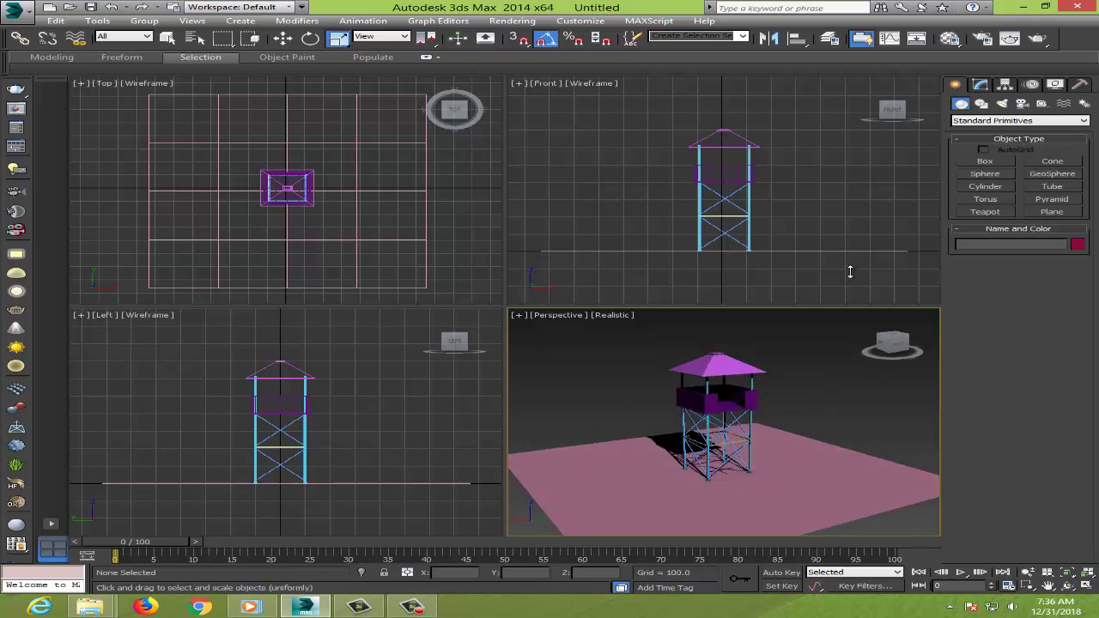
Step: Create a thin upright rail box beside the tower and slim its dimensions
{"action": "left_click", "coordinate": [988, 161]}
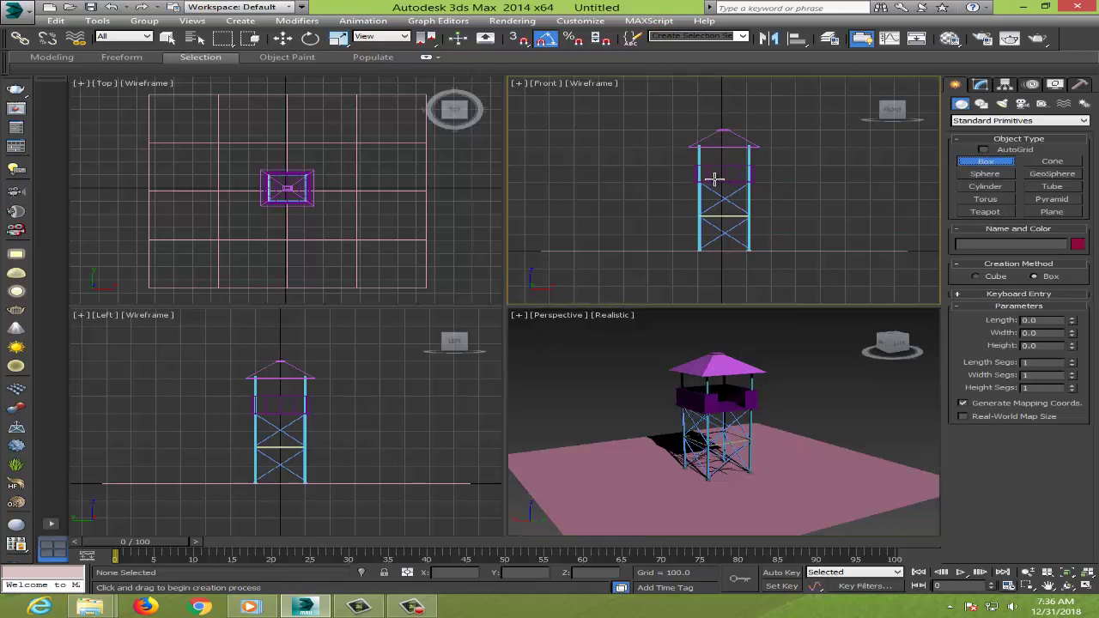
{"action": "scroll", "coordinate": [713, 179], "scroll_direction": "up", "scroll_amount": 4}
{"action": "mouse_move", "coordinate": [700, 182]}
{"action": "left_mouse_down"}
{"action": "mouse_move", "coordinate": [706, 352]}
{"action": "mouse_move", "coordinate": [713, 301]}
{"action": "left_mouse_up"}
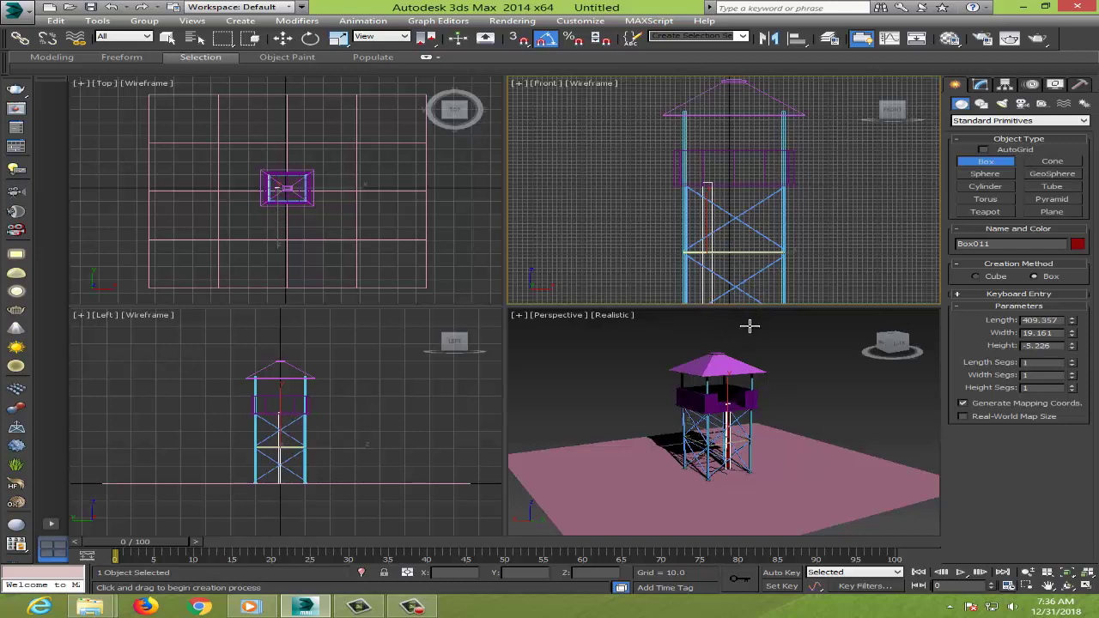
{"action": "key", "text": "w"}
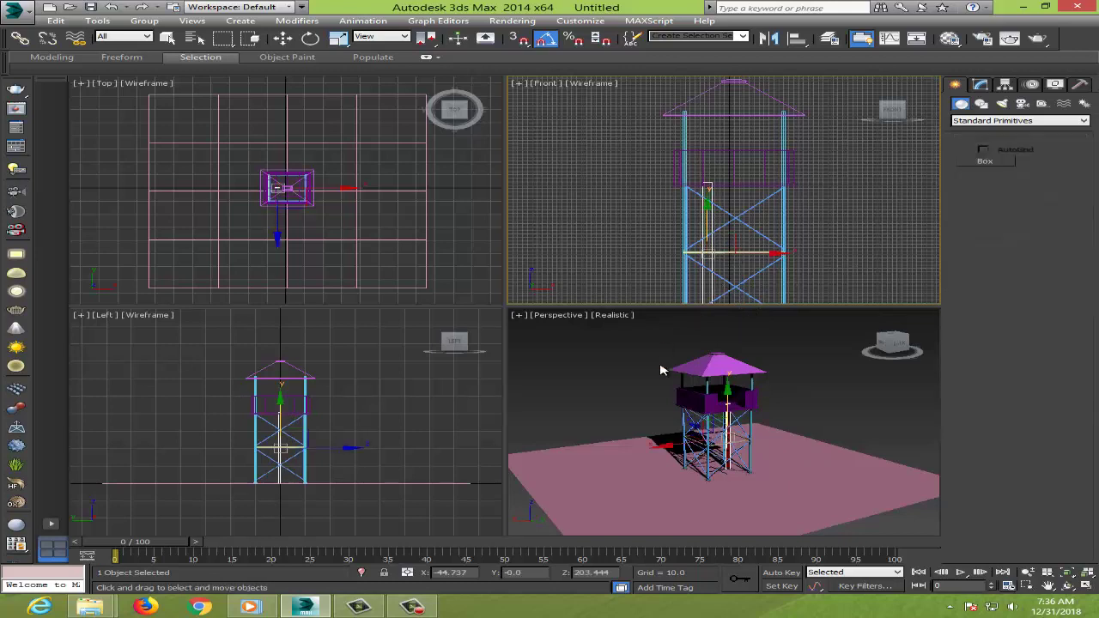
{"action": "right_click", "coordinate": [697, 437]}
{"action": "left_click_drag", "start_coordinate": [749, 445], "coordinate": [764, 460]}
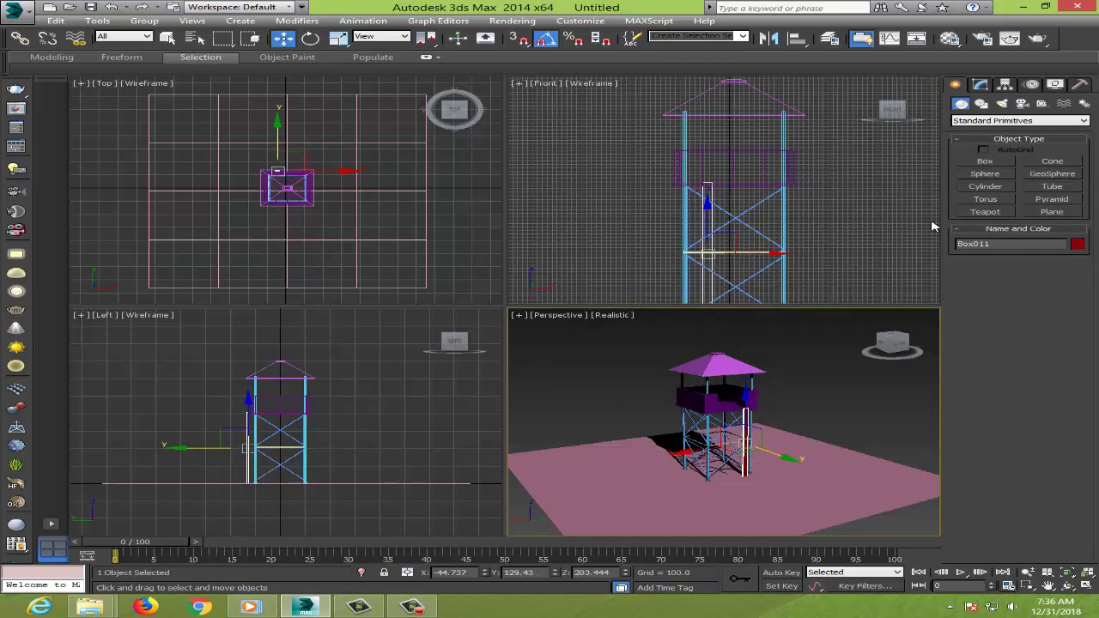
{"action": "left_click", "coordinate": [986, 84]}
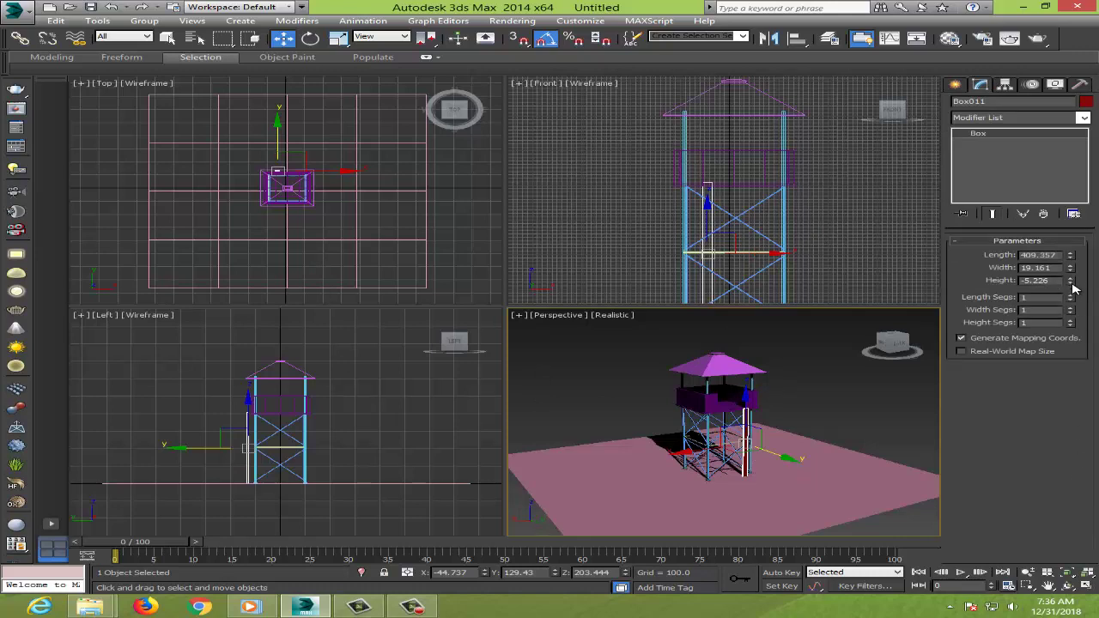
{"action": "mouse_move", "coordinate": [1072, 285]}
{"action": "left_mouse_down"}
{"action": "mouse_move", "coordinate": [1074, 302]}
{"action": "mouse_move", "coordinate": [1083, 240]}
{"action": "mouse_move", "coordinate": [1073, 203]}
{"action": "left_mouse_up"}
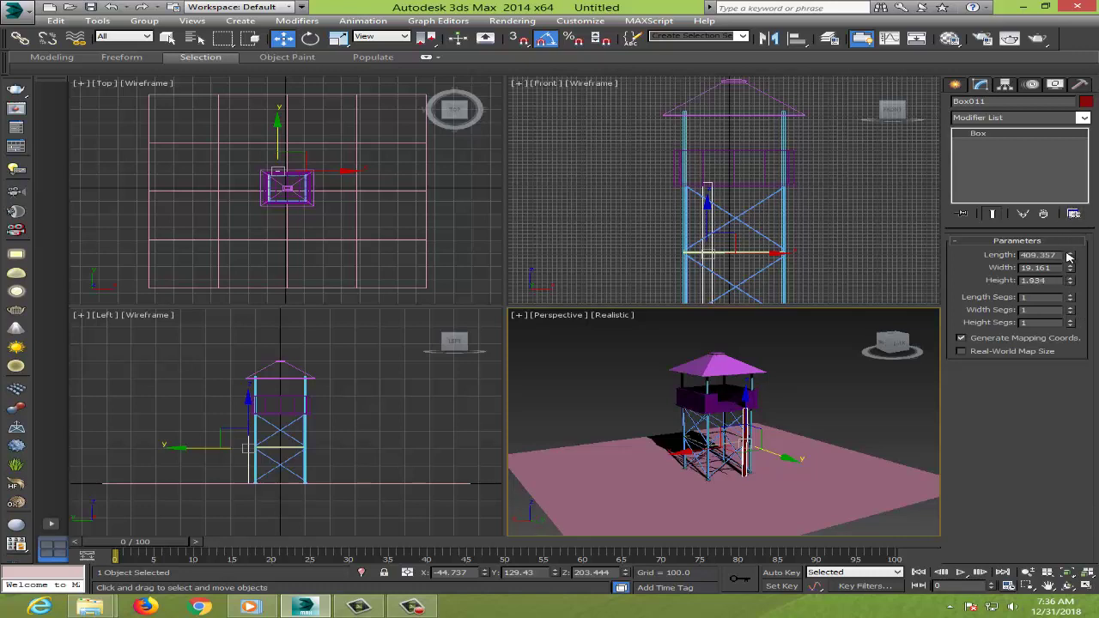
{"action": "left_click_drag", "start_coordinate": [1070, 269], "coordinate": [1057, 296]}
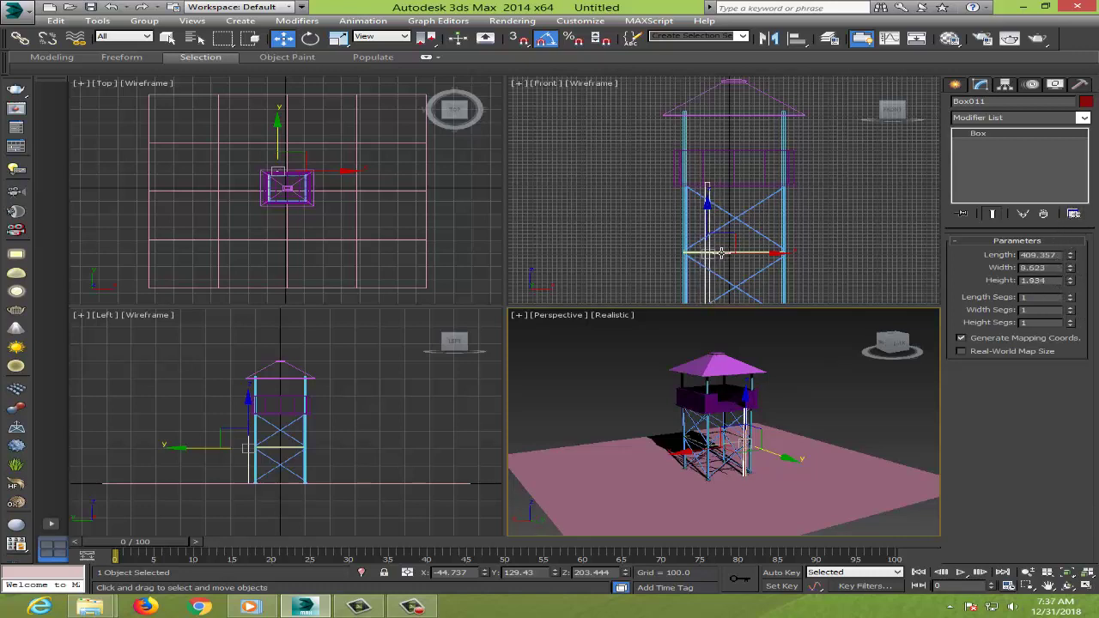
{"action": "left_click_drag", "start_coordinate": [748, 255], "coordinate": [744, 255]}
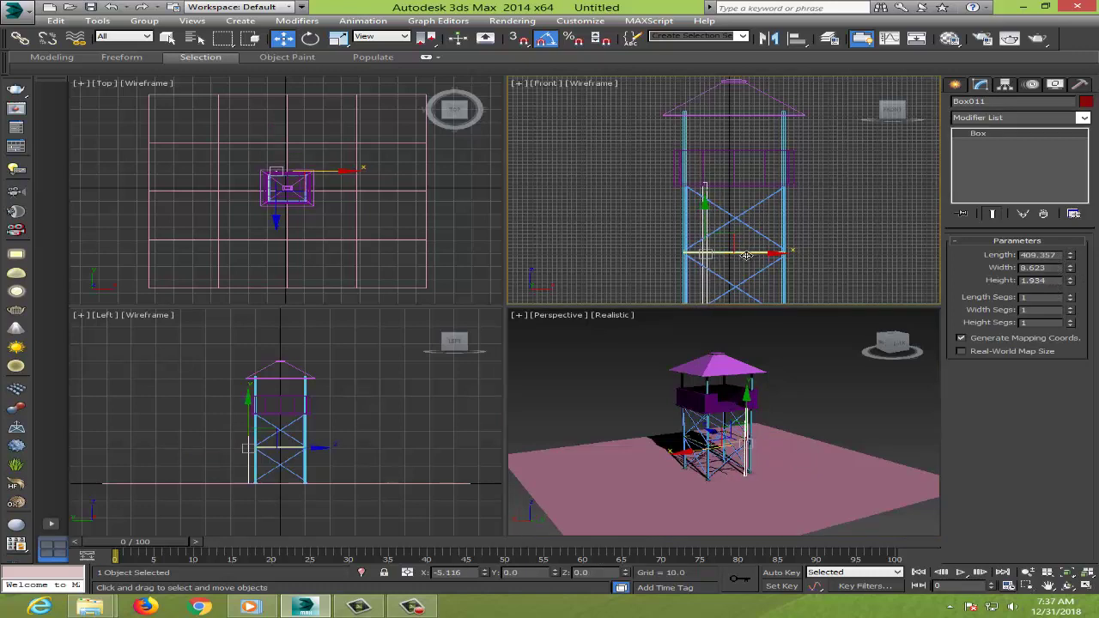
Step: Nudge the ground plane to centre it under the tower
{"action": "left_click", "coordinate": [777, 488]}
{"action": "left_click_drag", "start_coordinate": [777, 488], "coordinate": [829, 401]}
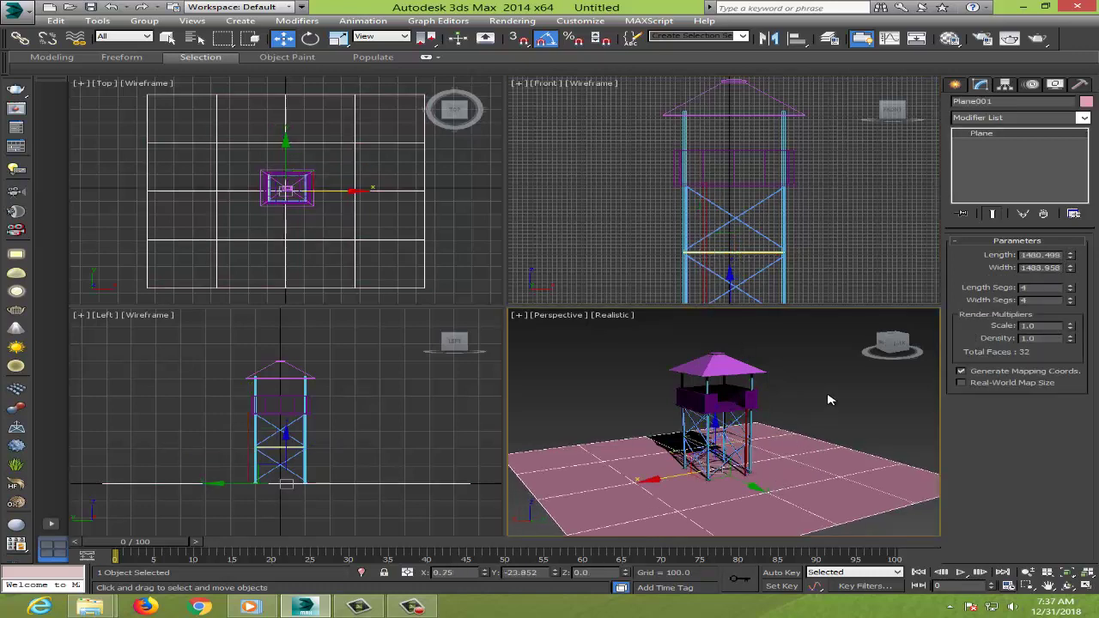
{"action": "left_click", "coordinate": [820, 412]}
Step: Set angled beam Box011 to 10.52 wide and 6.574 high, then move it right
{"action": "scroll", "coordinate": [706, 436], "scroll_direction": "up", "scroll_amount": 5}
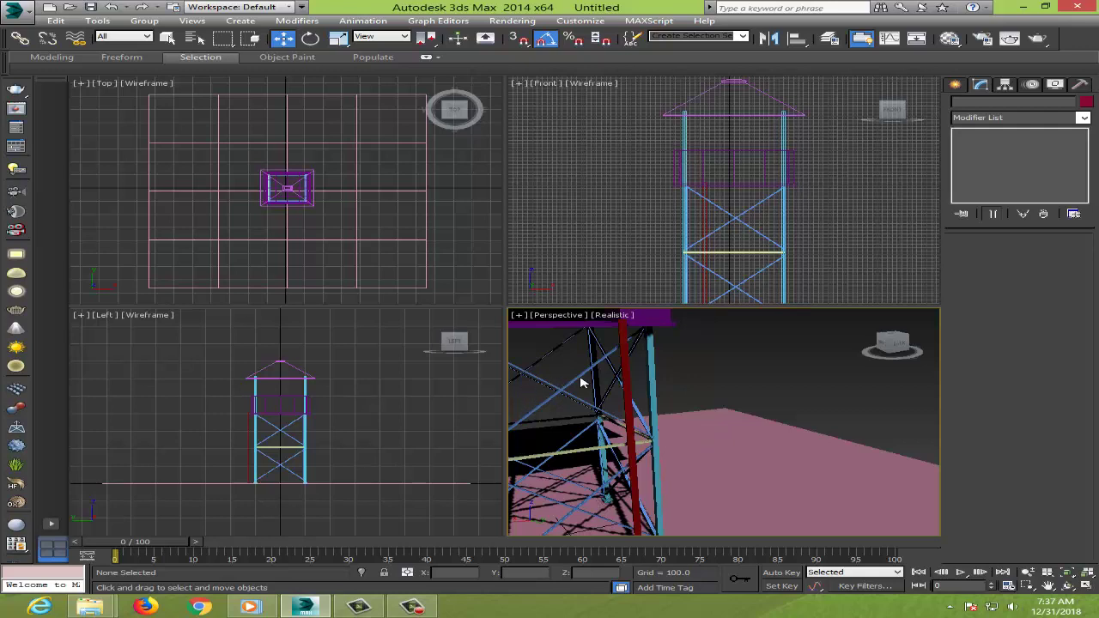
{"action": "left_click", "coordinate": [621, 363]}
{"action": "middle_click_drag", "start_coordinate": [702, 417], "coordinate": [815, 459], "text": "alt"}
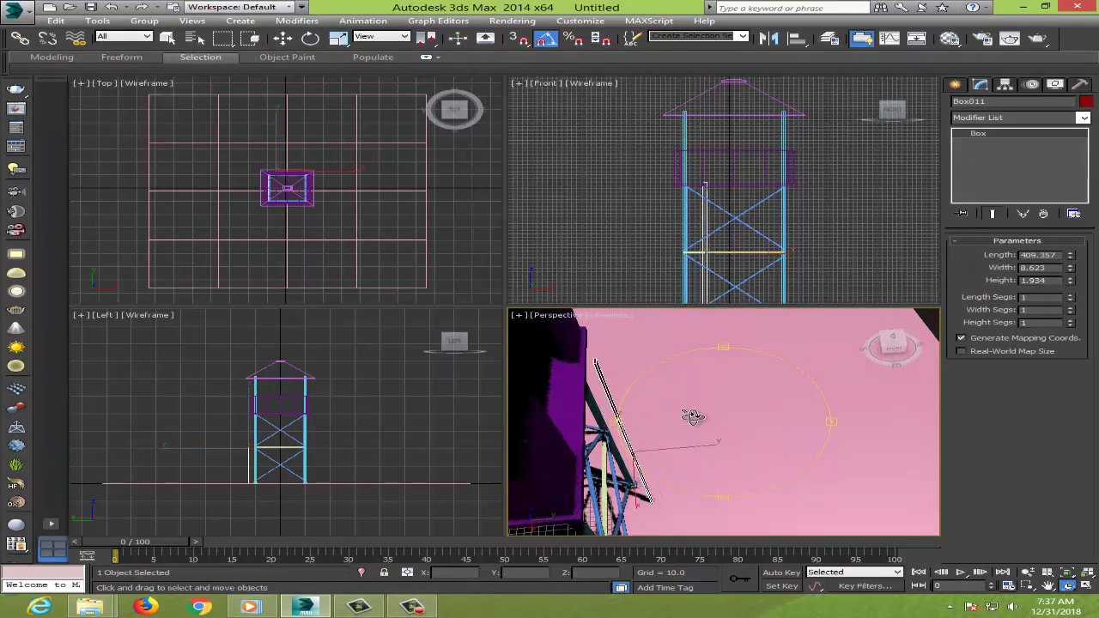
{"action": "key", "text": "w"}
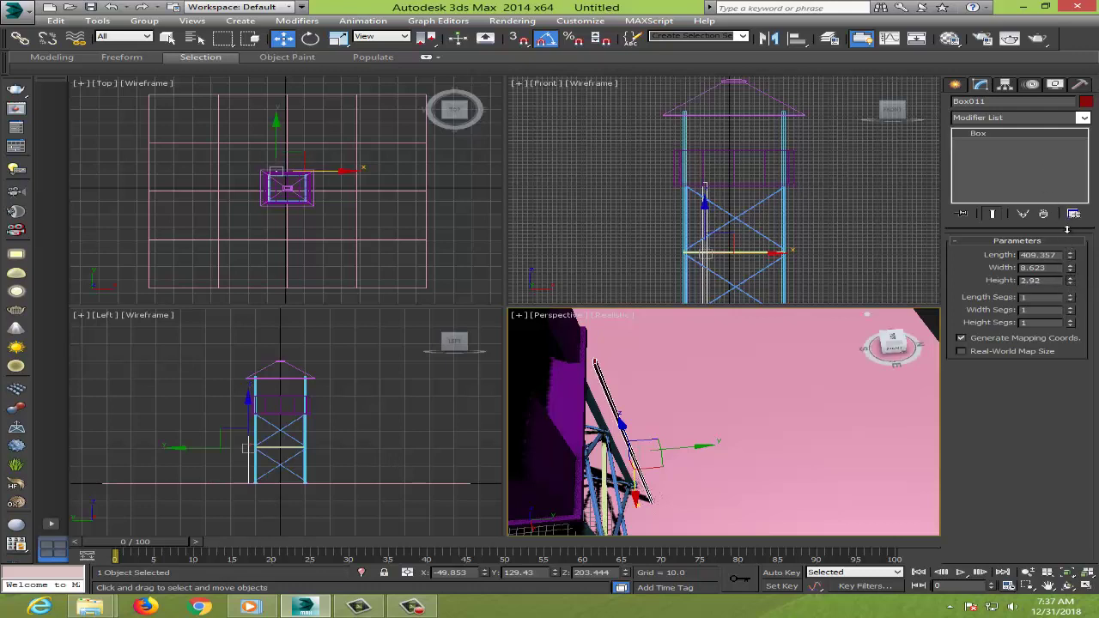
{"action": "left_click_drag", "start_coordinate": [1072, 273], "coordinate": [1033, 153]}
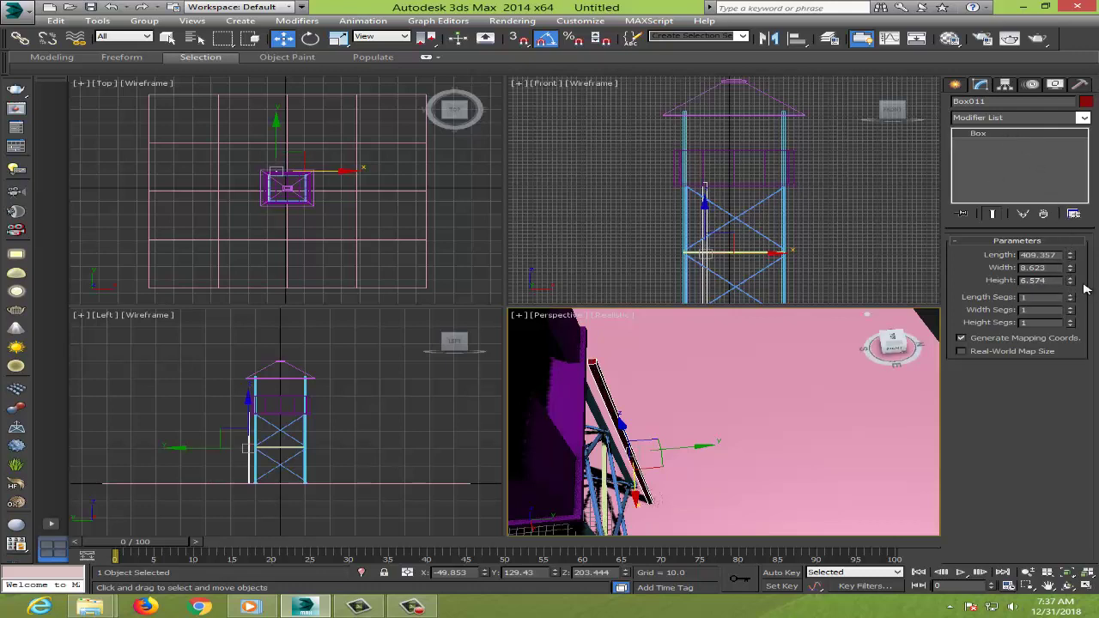
{"action": "left_click_drag", "start_coordinate": [1071, 268], "coordinate": [1072, 252]}
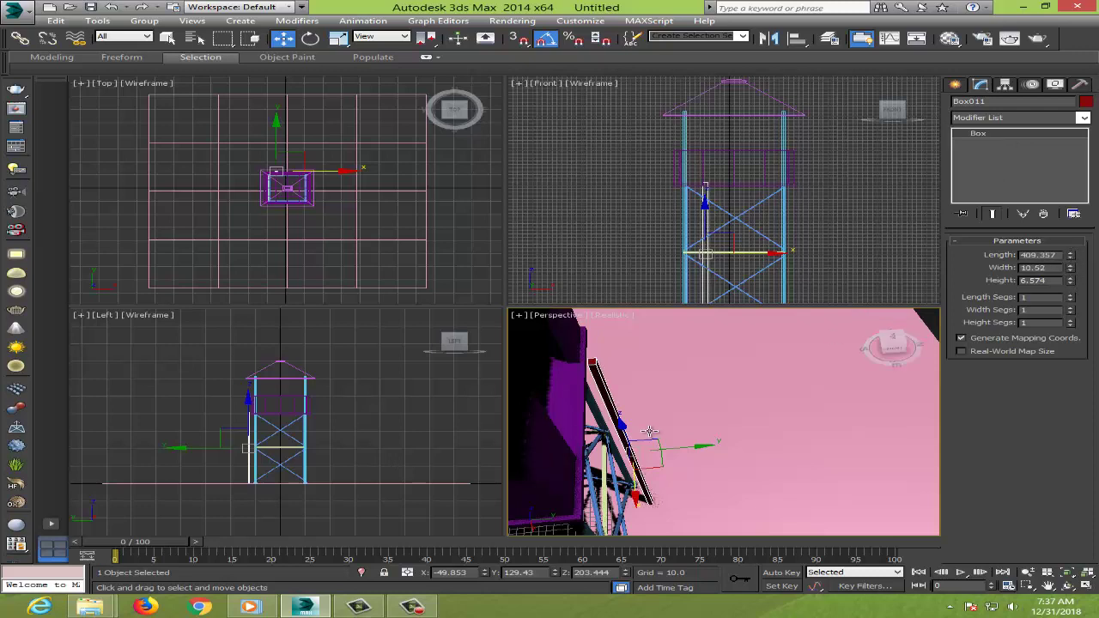
{"action": "left_click_drag", "start_coordinate": [674, 447], "coordinate": [678, 449]}
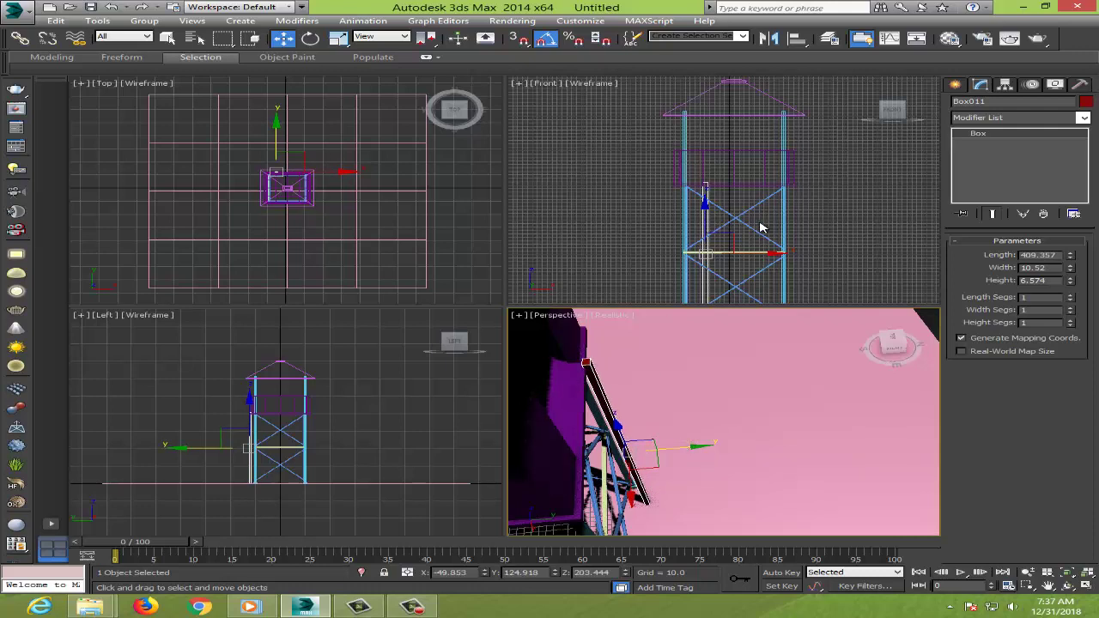
{"action": "left_click", "coordinate": [759, 255]}
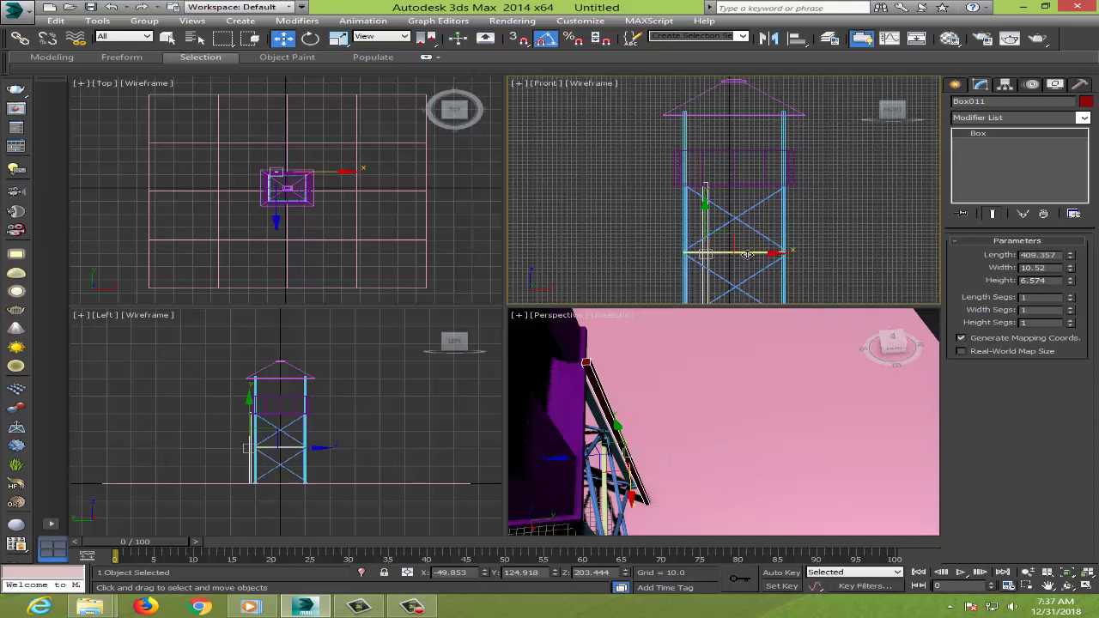
{"action": "left_click_drag", "start_coordinate": [749, 255], "coordinate": [764, 250]}
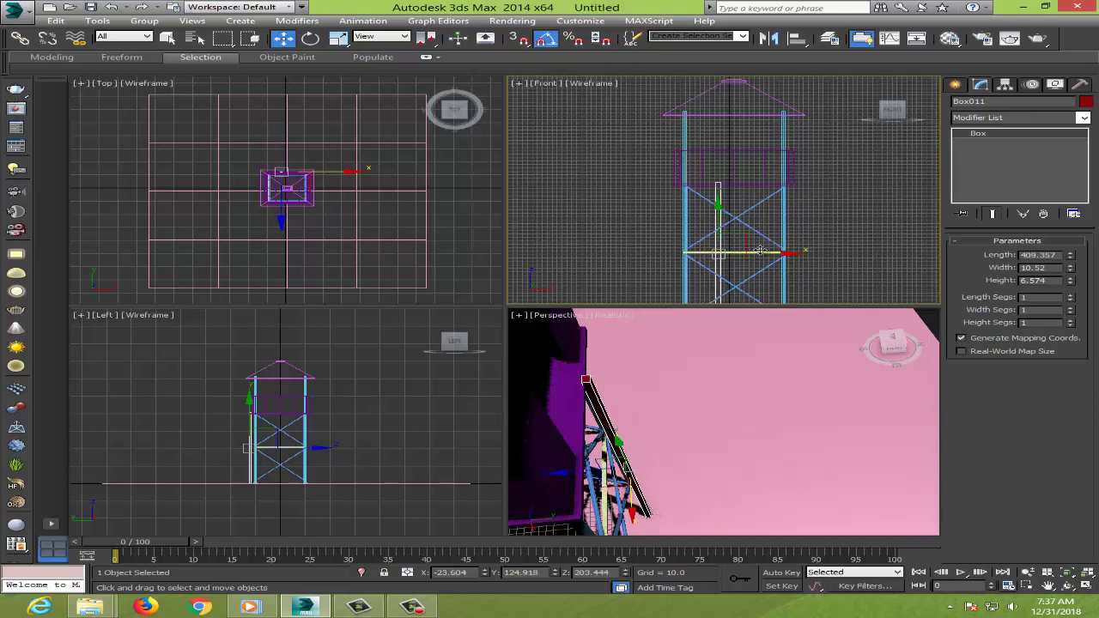
Step: Shift-drag the ladder beam to the right to clone one matching copy
{"action": "left_click", "coordinate": [774, 248]}
{"action": "left_click_drag", "start_coordinate": [774, 248], "coordinate": [785, 250], "text": "shift"}
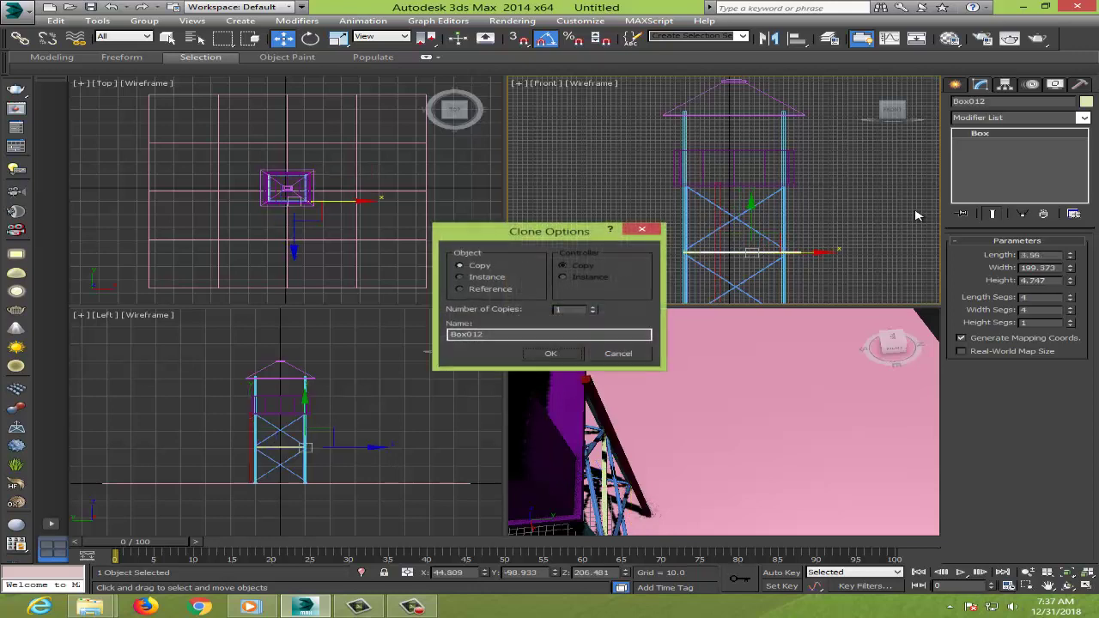
{"action": "left_click", "coordinate": [617, 354]}
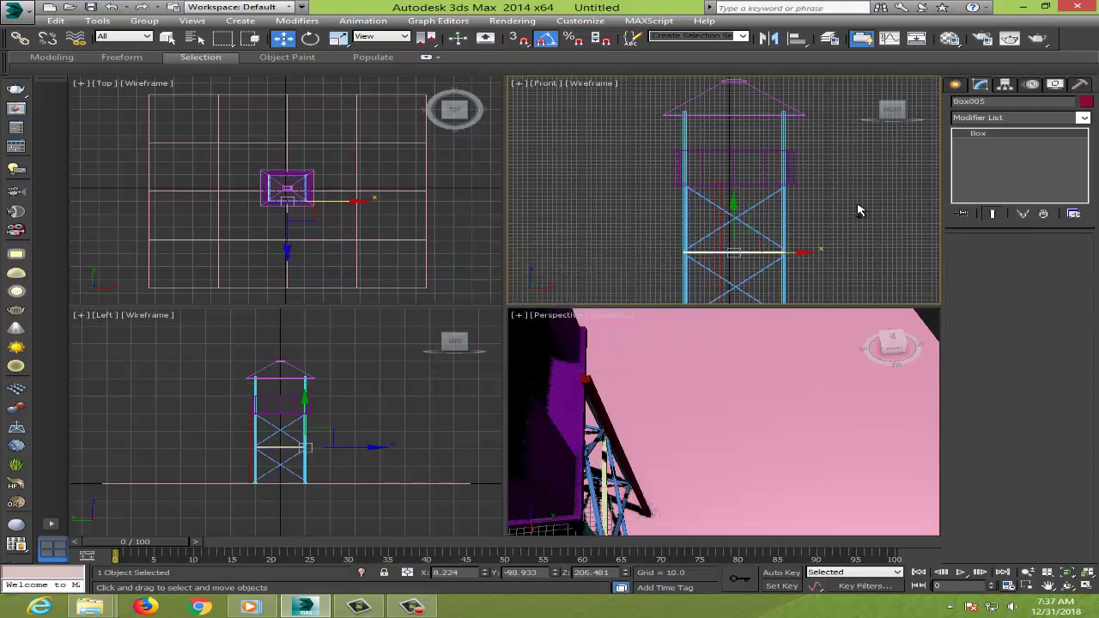
{"action": "left_click_drag", "start_coordinate": [759, 253], "coordinate": [792, 246], "text": "shift"}
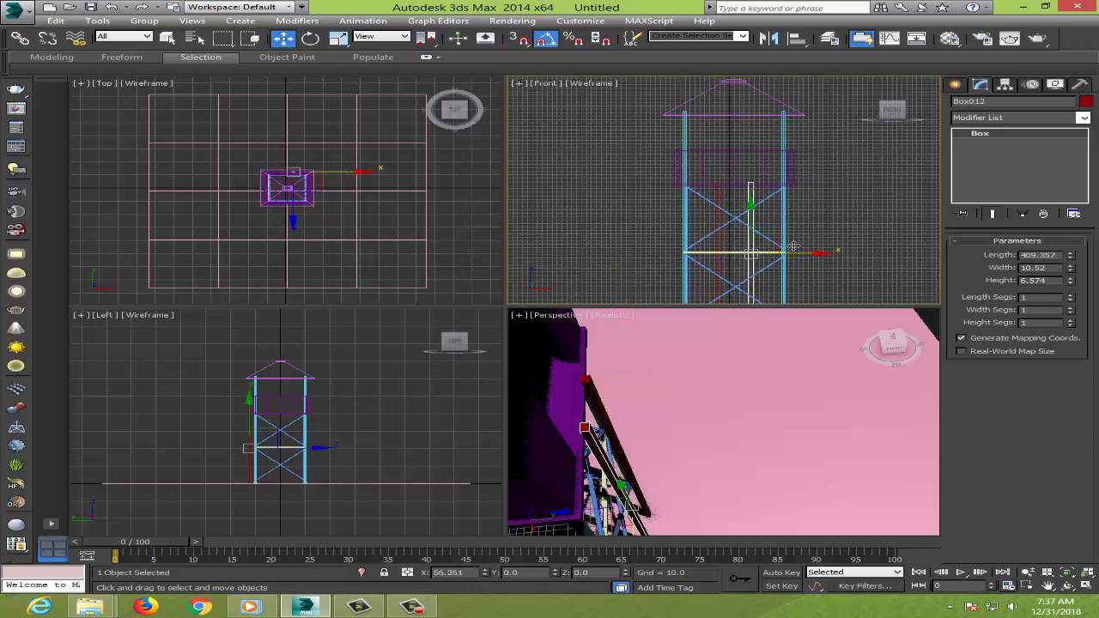
{"action": "left_click", "coordinate": [553, 354]}
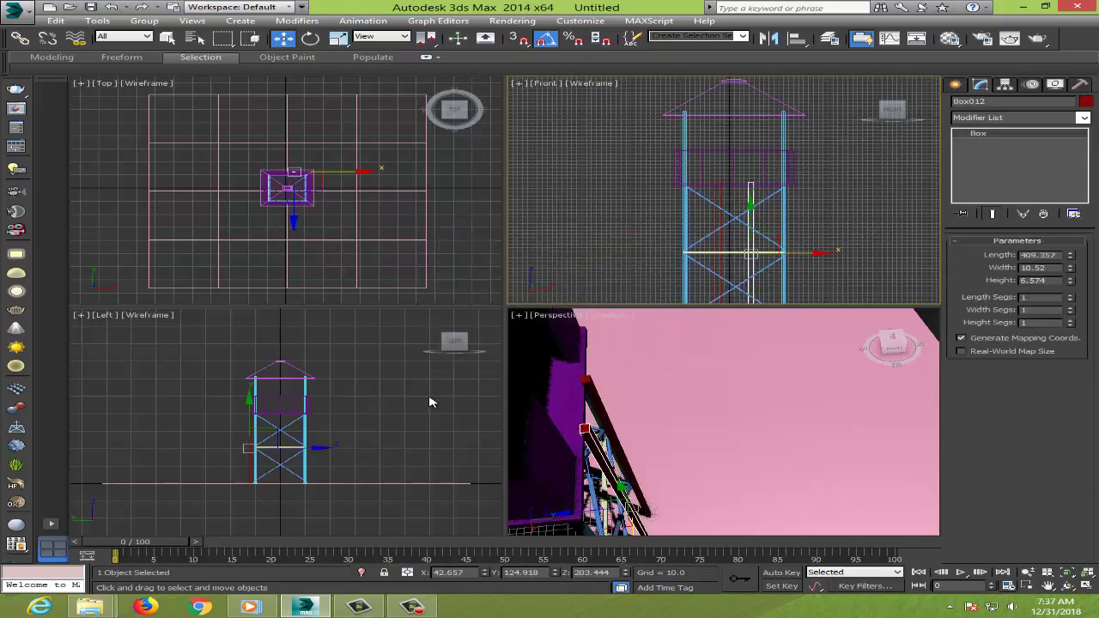
{"action": "left_click", "coordinate": [840, 253]}
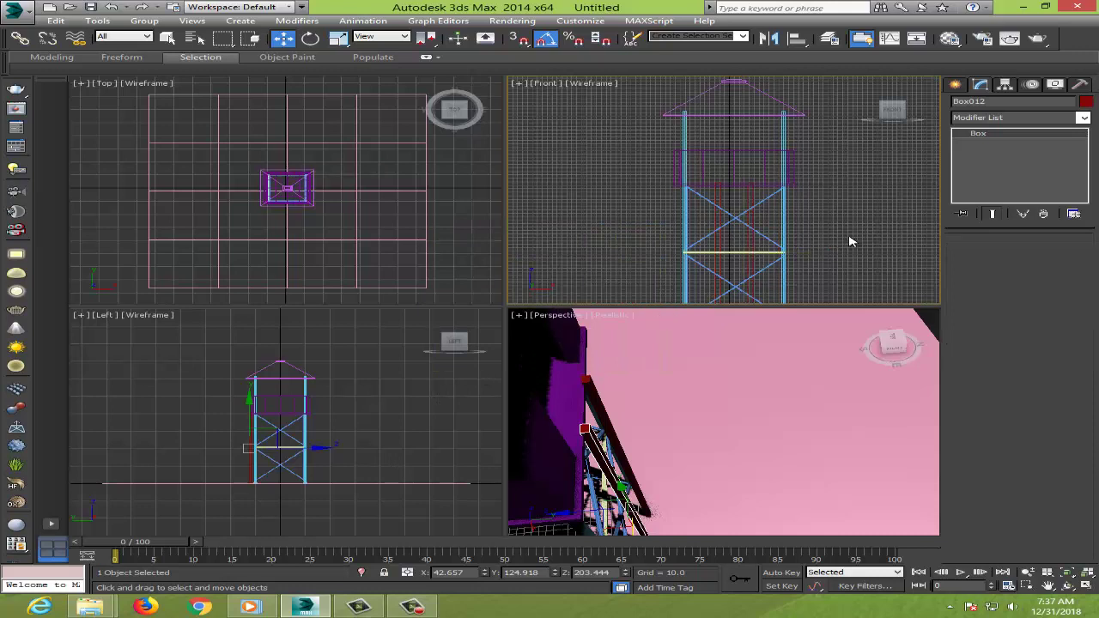
Step: Start drawing a small 4.927 × 64.666 × 4.927 box for a ladder rung
{"action": "scroll", "coordinate": [739, 210], "scroll_direction": "up", "scroll_amount": 2}
{"action": "scroll", "coordinate": [738, 210], "scroll_direction": "up", "scroll_amount": 3}
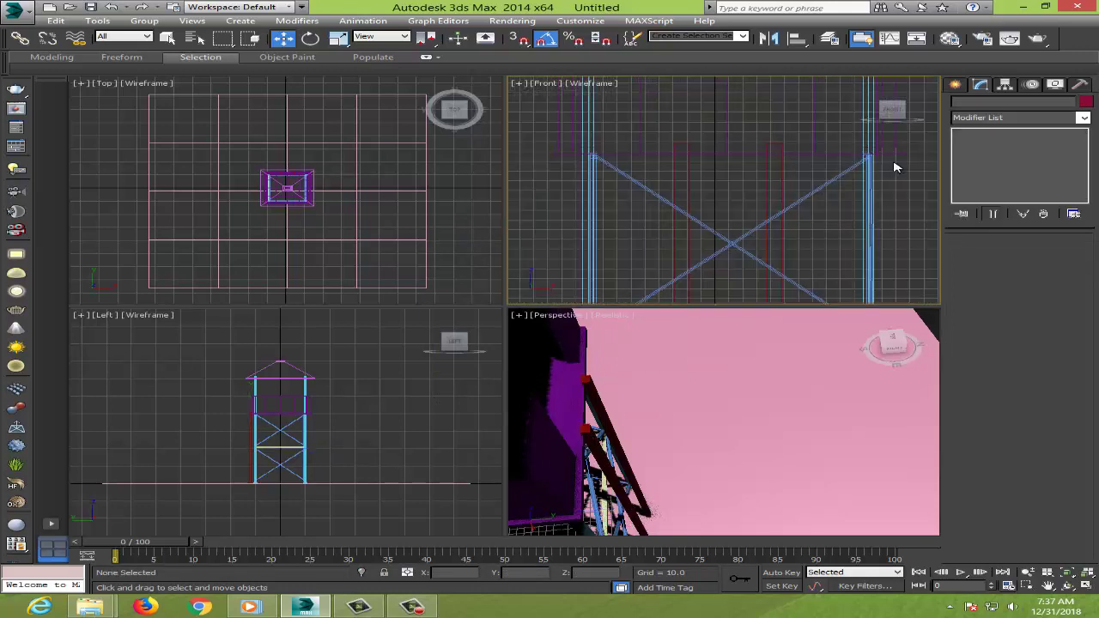
{"action": "left_click", "coordinate": [957, 85]}
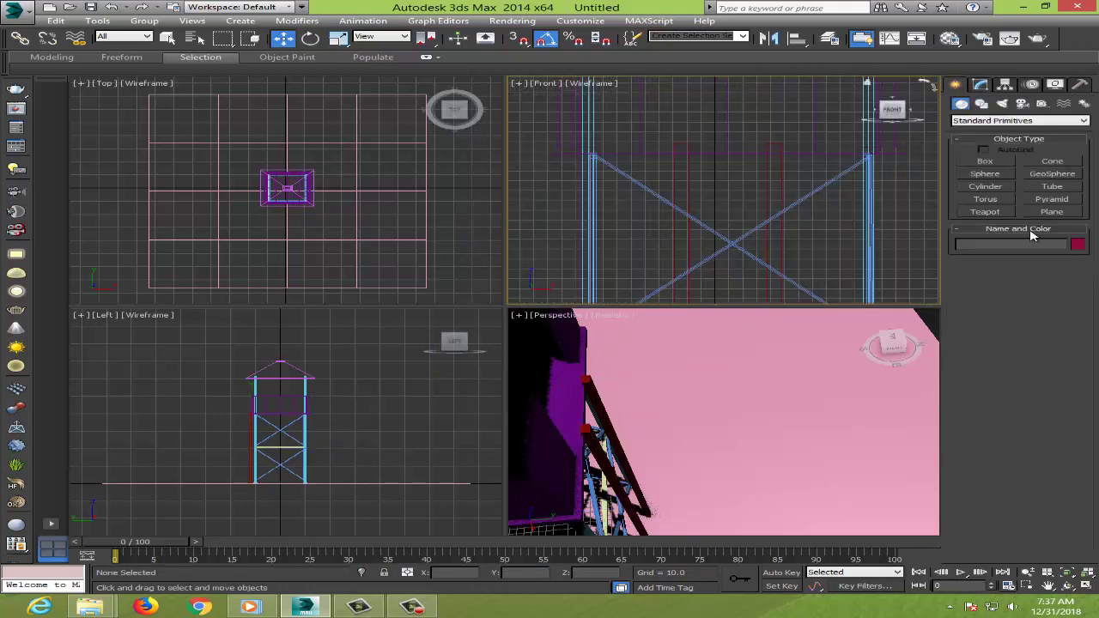
{"action": "left_click", "coordinate": [988, 161]}
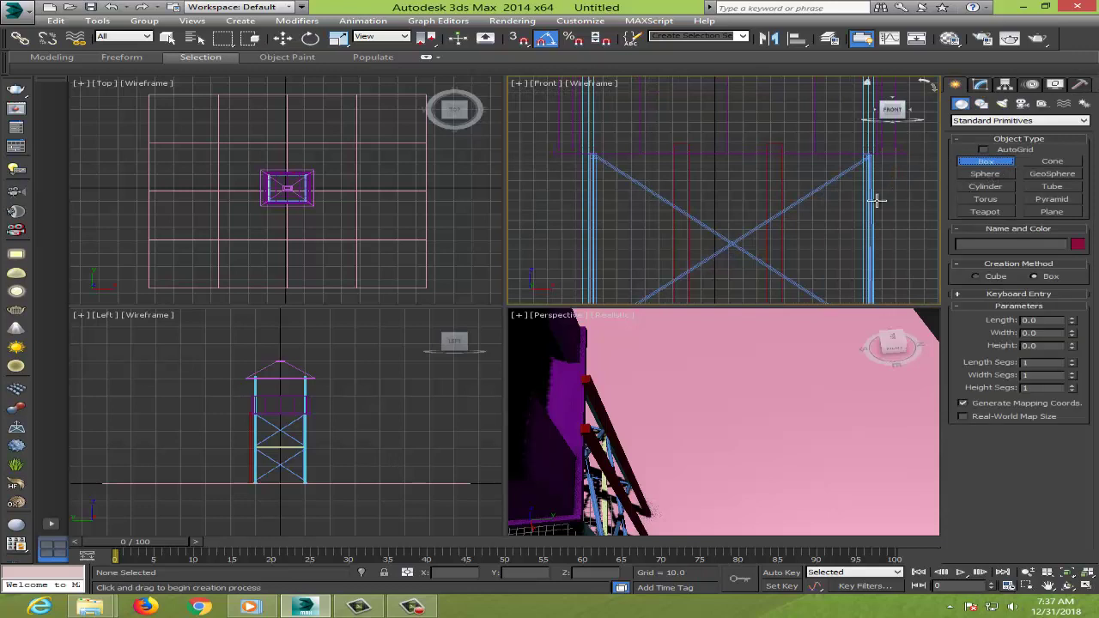
{"action": "left_click_drag", "start_coordinate": [682, 170], "coordinate": [773, 173]}
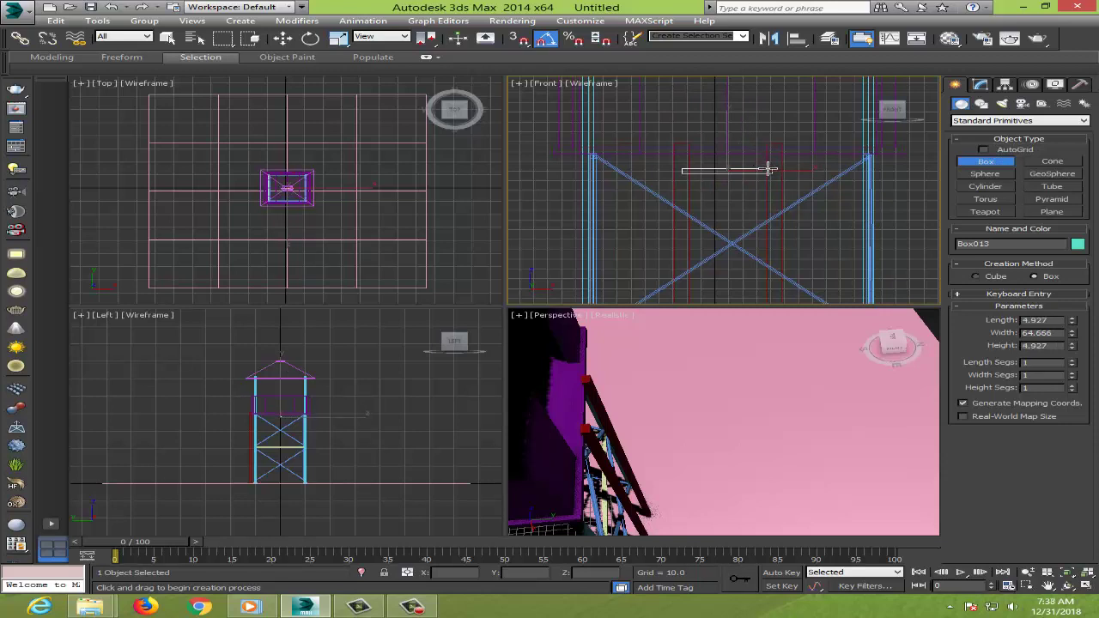
Step: Finish the rung, move it between the rails, clone six copies, and place the last at the base
{"action": "left_click", "coordinate": [762, 170]}
{"action": "key", "text": "w"}
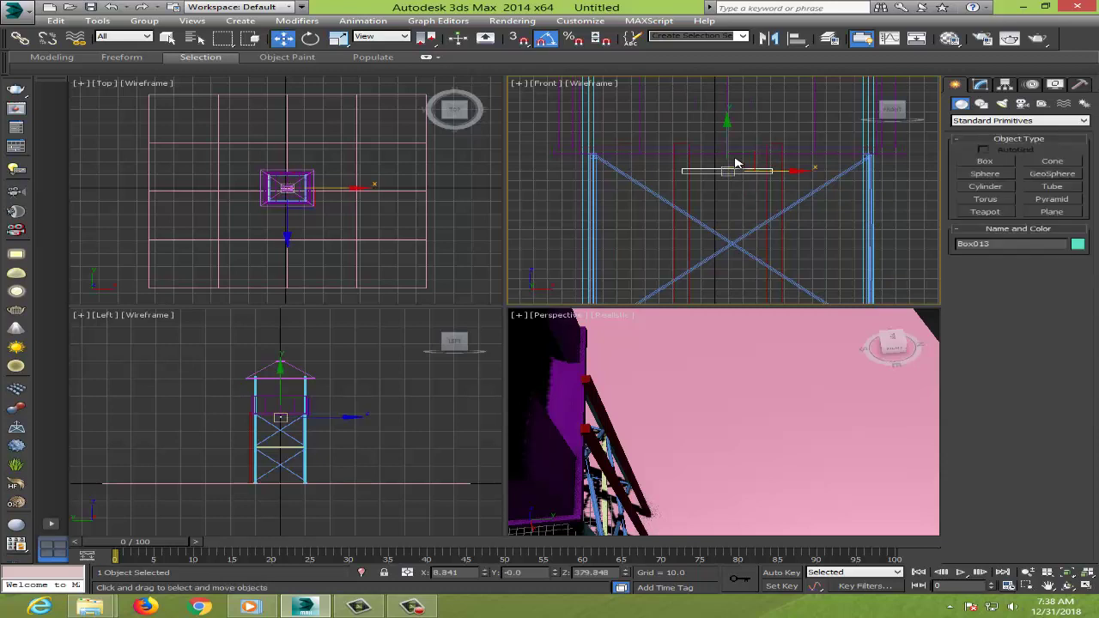
{"action": "left_click_drag", "start_coordinate": [727, 143], "coordinate": [722, 223]}
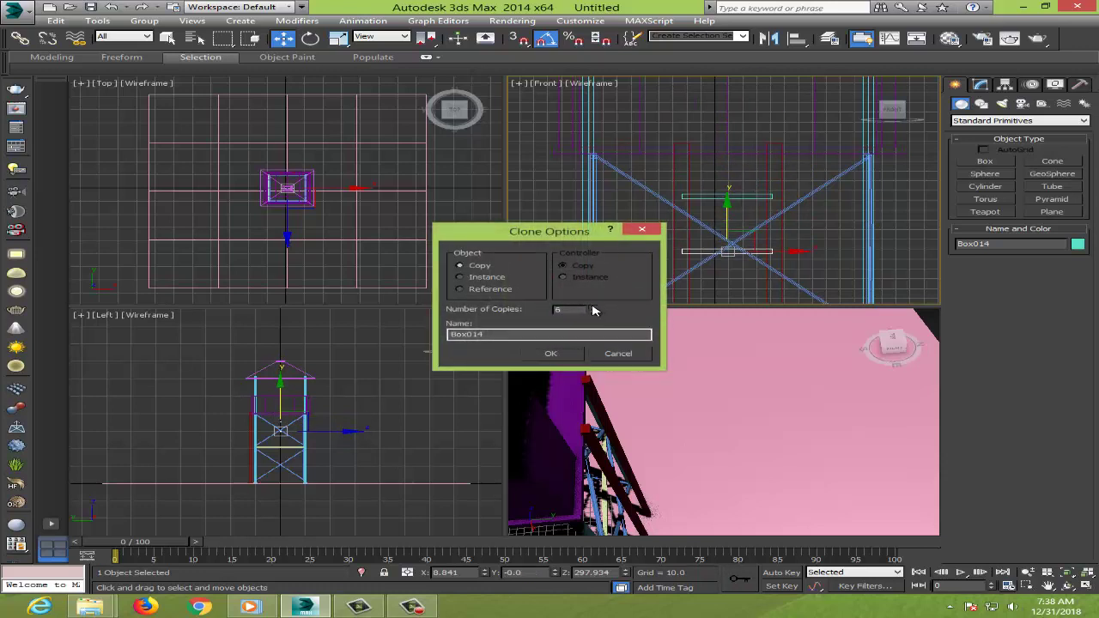
{"action": "left_click", "coordinate": [565, 354]}
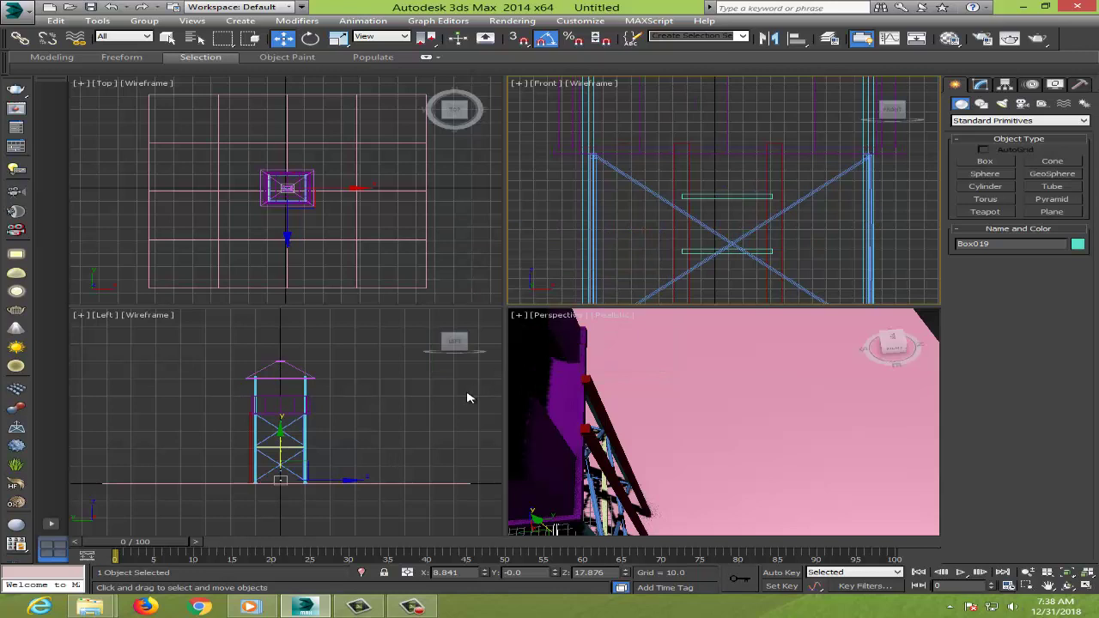
{"action": "mouse_move", "coordinate": [334, 484]}
{"action": "left_mouse_down"}
{"action": "mouse_move", "coordinate": [309, 482]}
{"action": "mouse_move", "coordinate": [350, 479]}
{"action": "left_mouse_up"}
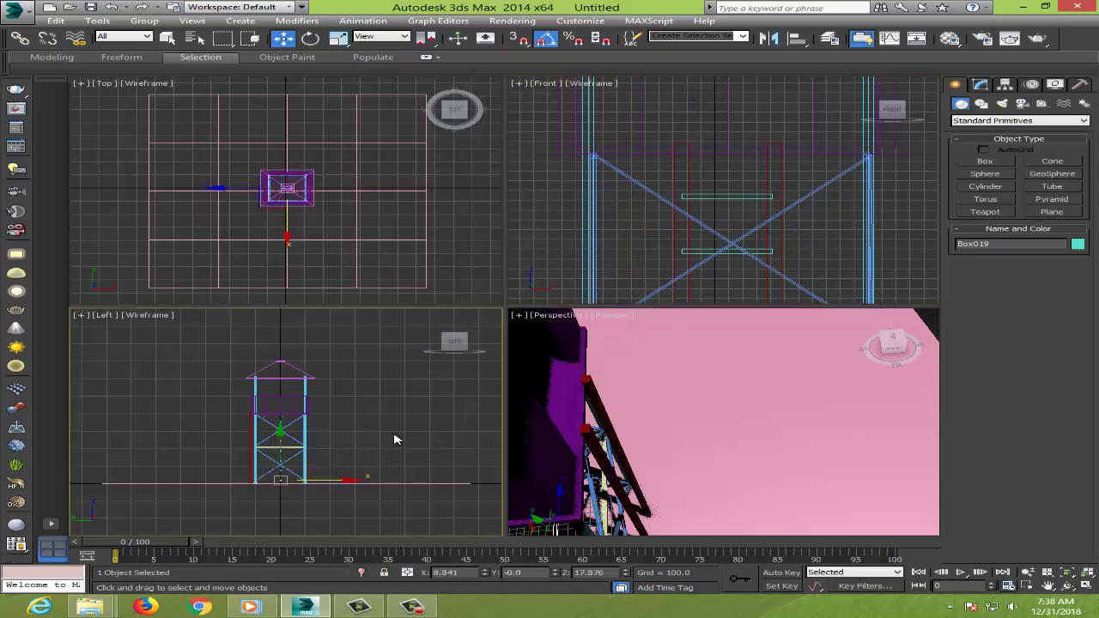
Step: Lower the bottom rung Box018 slightly in the Front view to even the ladder spacing
{"action": "left_click", "coordinate": [745, 286]}
{"action": "scroll", "coordinate": [547, 243], "scroll_direction": "down", "scroll_amount": 2}
{"action": "scroll", "coordinate": [719, 282], "scroll_direction": "down", "scroll_amount": 3}
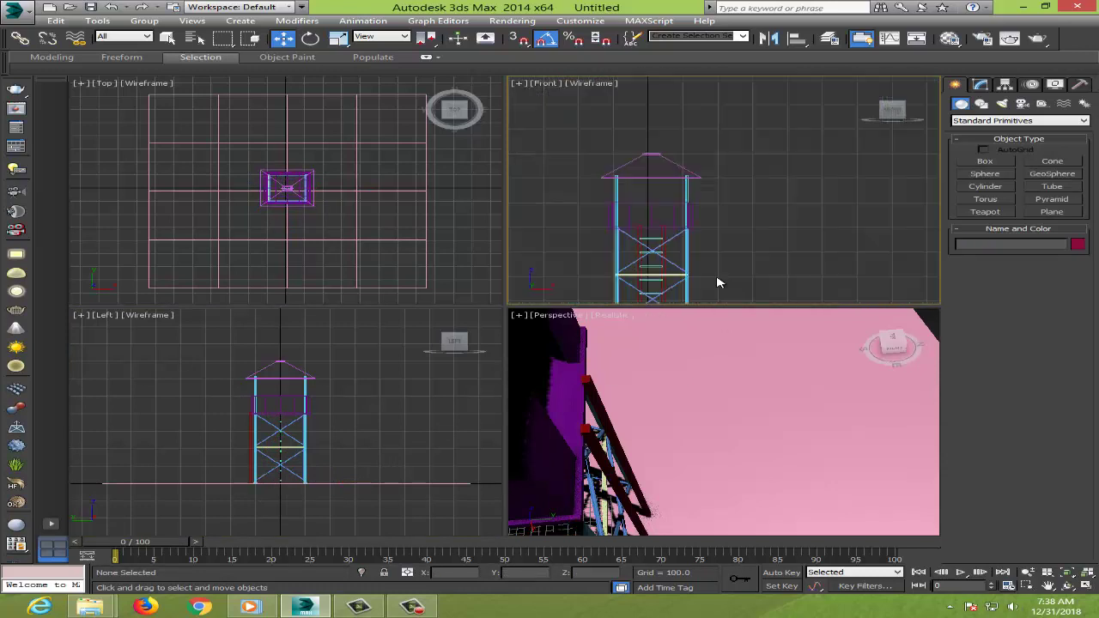
{"action": "scroll", "coordinate": [723, 243], "scroll_direction": "down", "scroll_amount": 2}
{"action": "scroll", "coordinate": [724, 243], "scroll_direction": "down", "scroll_amount": 2}
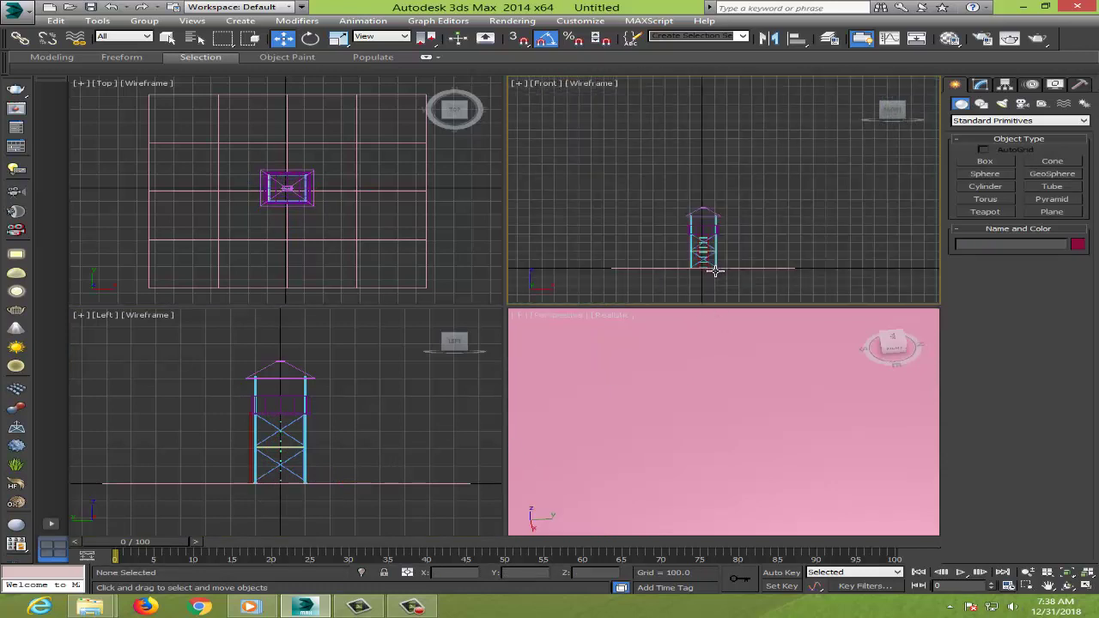
{"action": "scroll", "coordinate": [715, 271], "scroll_direction": "down", "scroll_amount": 2}
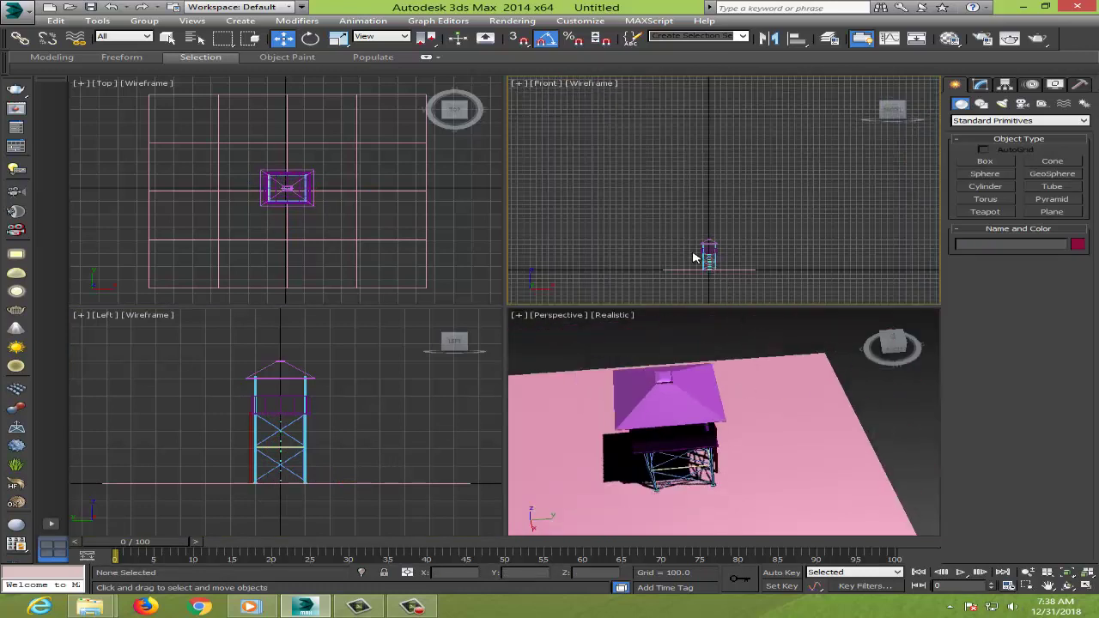
{"action": "scroll", "coordinate": [697, 260], "scroll_direction": "up", "scroll_amount": 2}
{"action": "scroll", "coordinate": [709, 273], "scroll_direction": "up", "scroll_amount": 2}
{"action": "scroll", "coordinate": [720, 266], "scroll_direction": "up", "scroll_amount": 2}
{"action": "scroll", "coordinate": [730, 284], "scroll_direction": "up", "scroll_amount": 2}
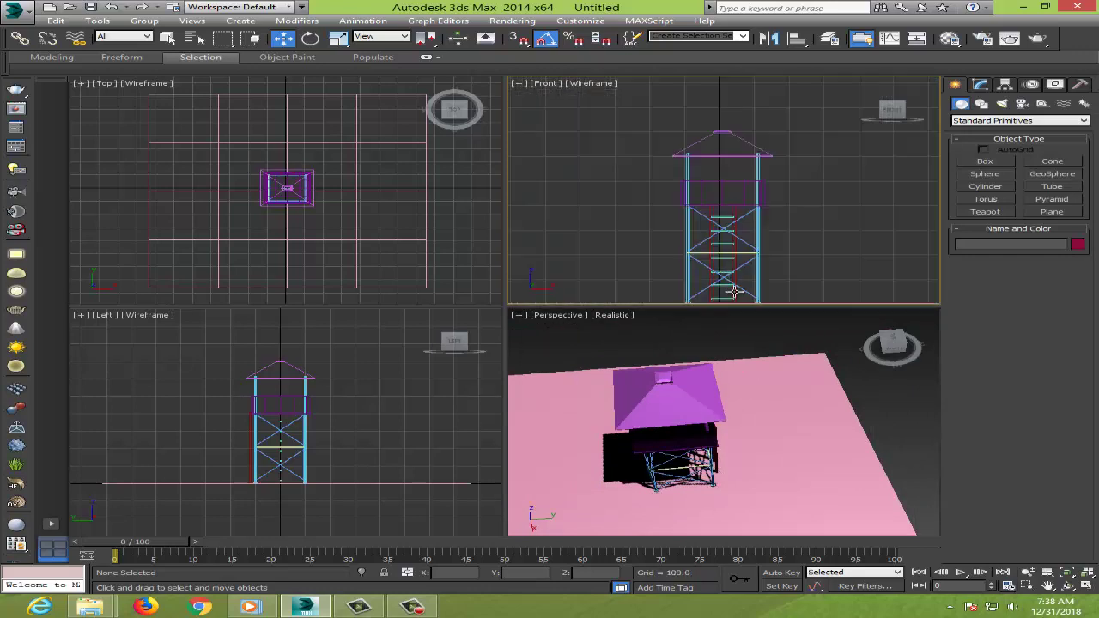
{"action": "scroll", "coordinate": [736, 289], "scroll_direction": "down", "scroll_amount": 2}
{"action": "scroll", "coordinate": [757, 263], "scroll_direction": "down", "scroll_amount": 3}
{"action": "scroll", "coordinate": [762, 275], "scroll_direction": "up", "scroll_amount": 3}
{"action": "scroll", "coordinate": [759, 279], "scroll_direction": "up", "scroll_amount": 2}
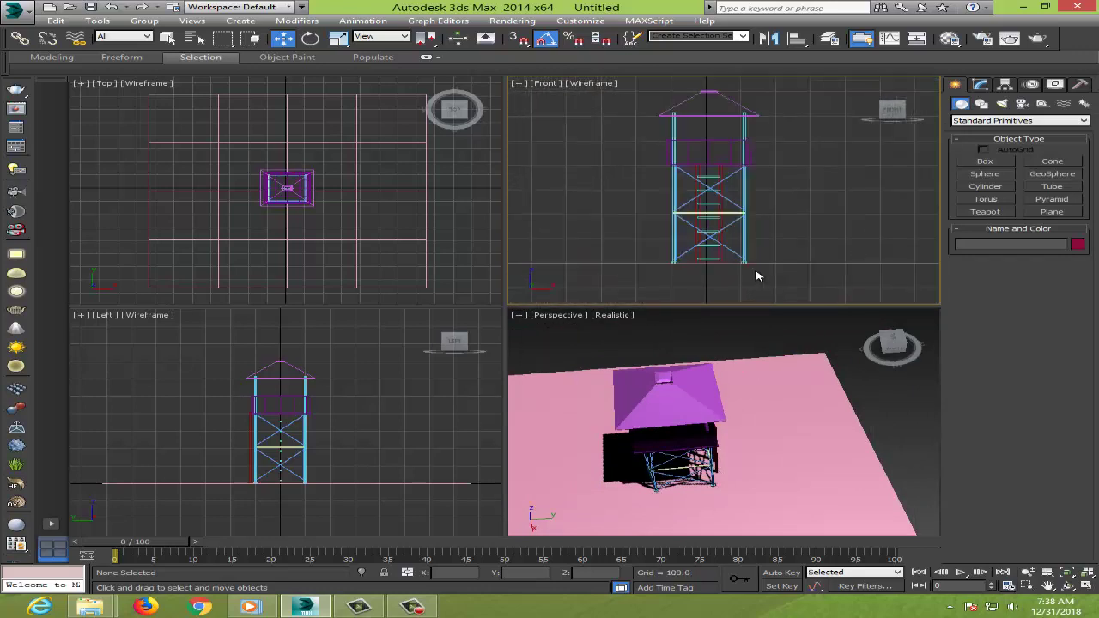
{"action": "scroll", "coordinate": [729, 238], "scroll_direction": "up", "scroll_amount": 2}
{"action": "left_click", "coordinate": [706, 263]}
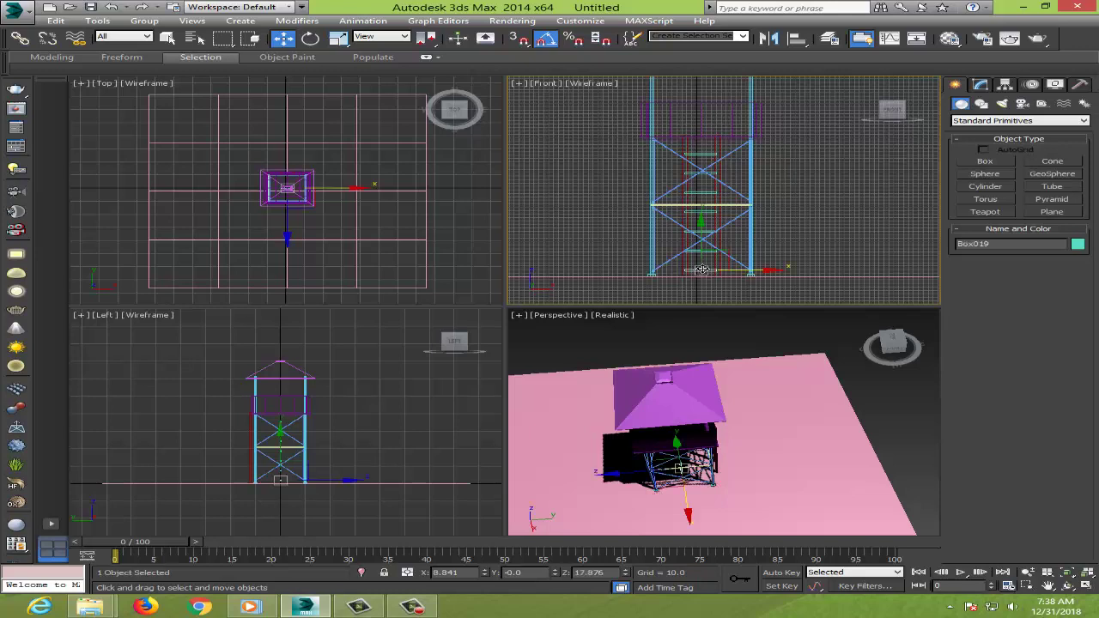
{"action": "left_click", "coordinate": [731, 256]}
{"action": "scroll", "coordinate": [750, 246], "scroll_direction": "up", "scroll_amount": 2}
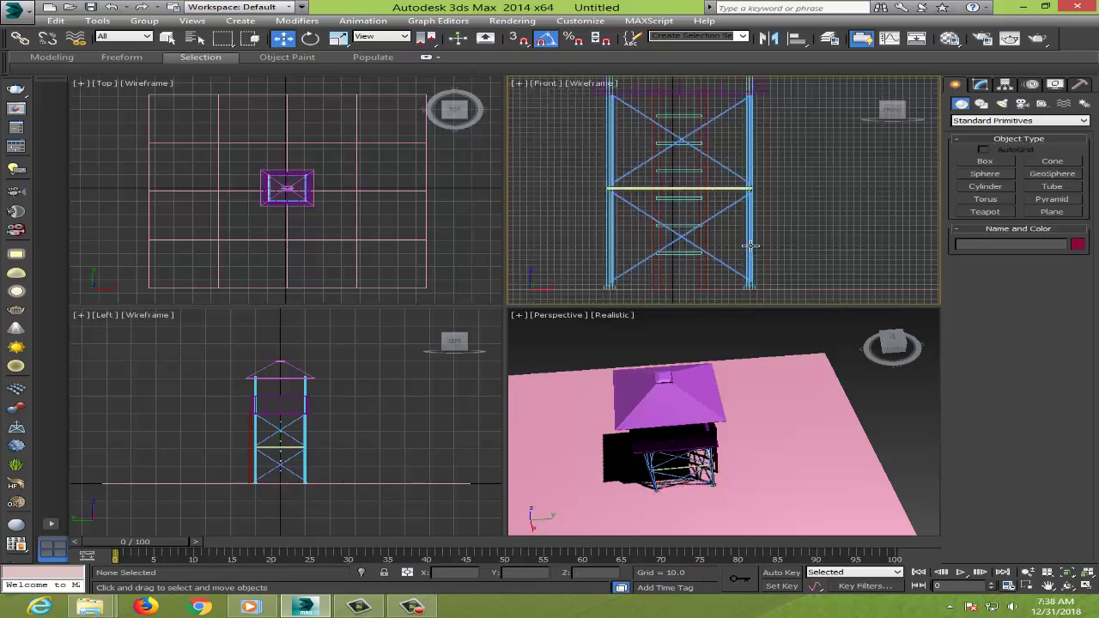
{"action": "left_click", "coordinate": [683, 253]}
{"action": "left_click_drag", "start_coordinate": [678, 218], "coordinate": [679, 229]}
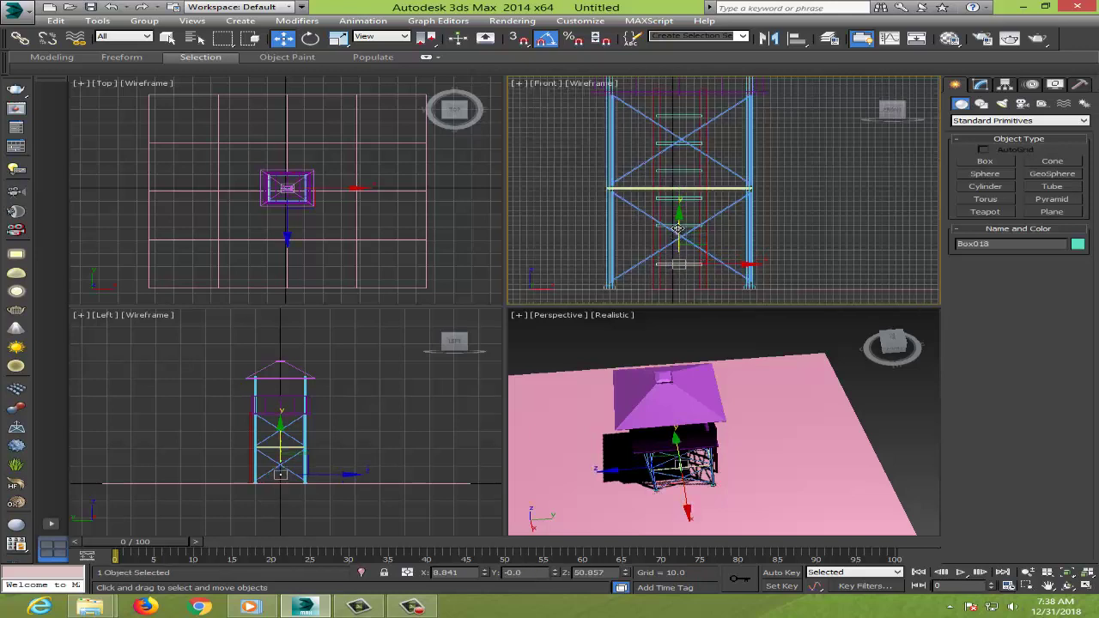
Step: Lower rung Box014 slightly, from a height of 297.934 to 289.088
{"action": "left_click", "coordinate": [677, 228]}
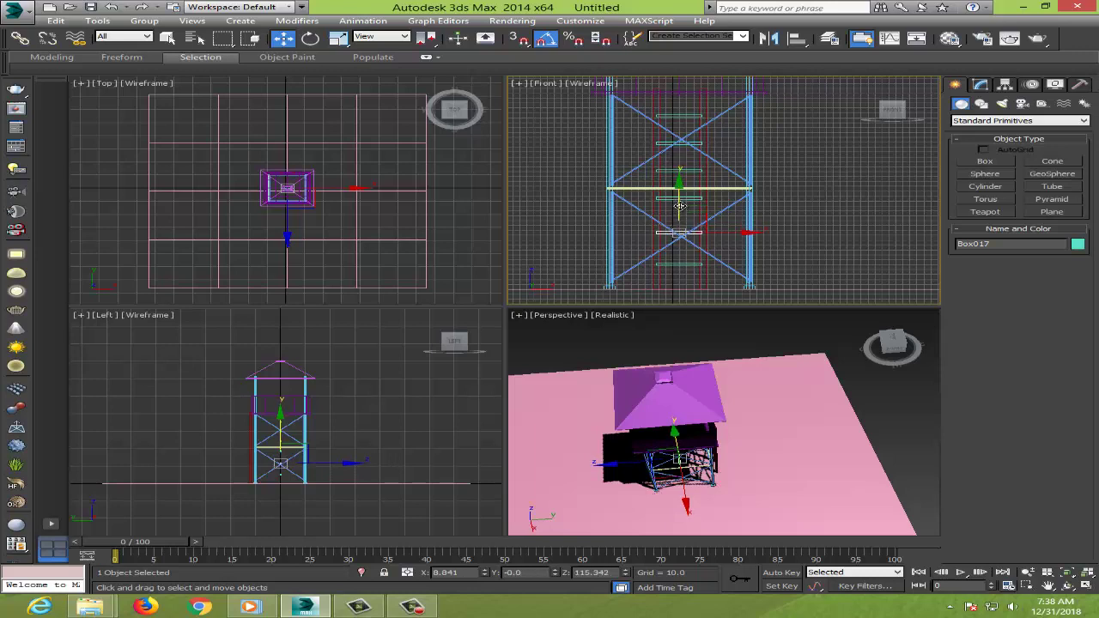
{"action": "left_click", "coordinate": [679, 204]}
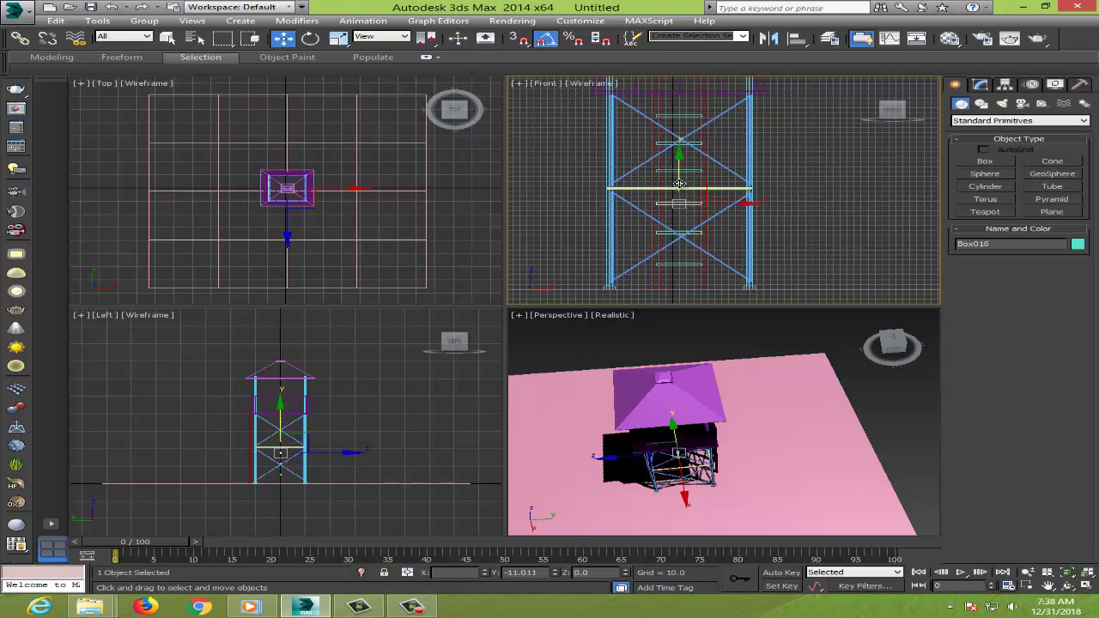
{"action": "left_click", "coordinate": [679, 174]}
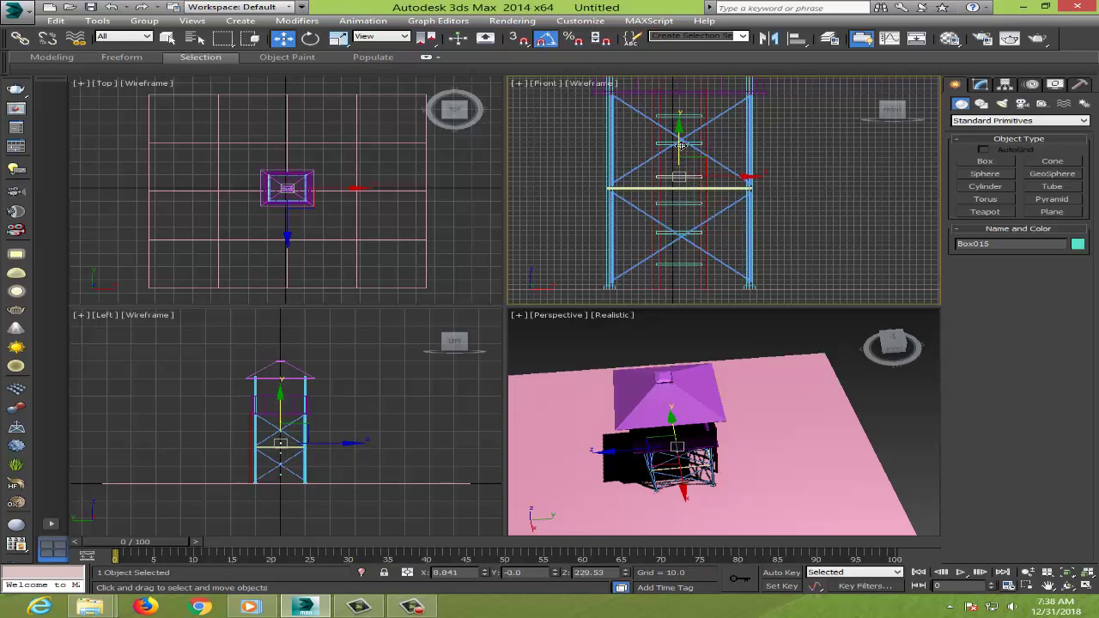
{"action": "left_click", "coordinate": [679, 144]}
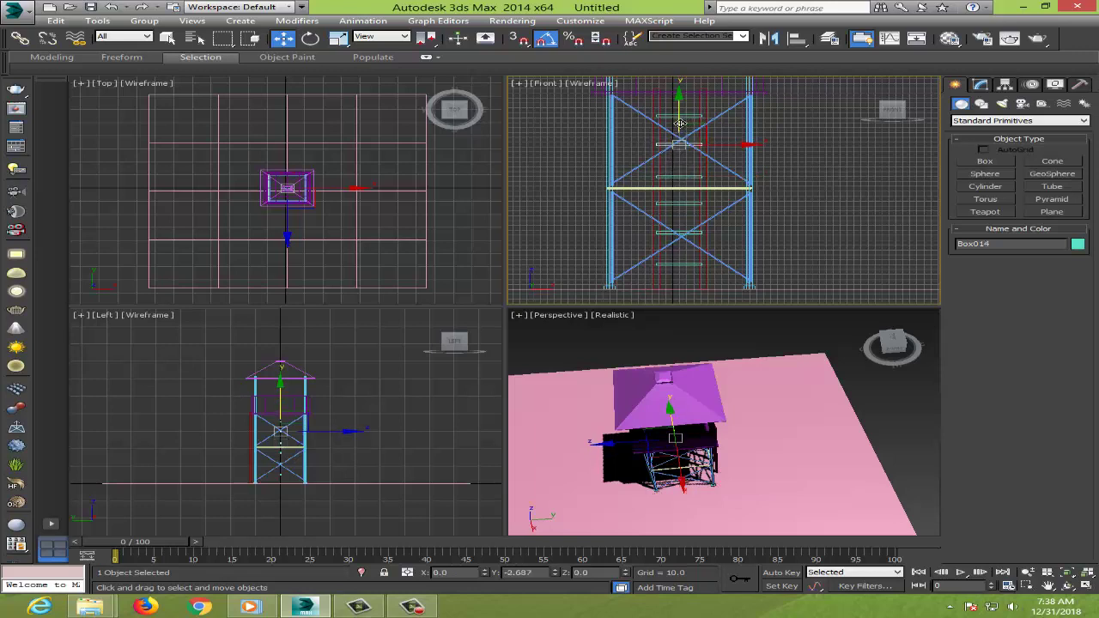
{"action": "left_click_drag", "start_coordinate": [681, 122], "coordinate": [681, 125]}
{"action": "left_click", "coordinate": [830, 195]}
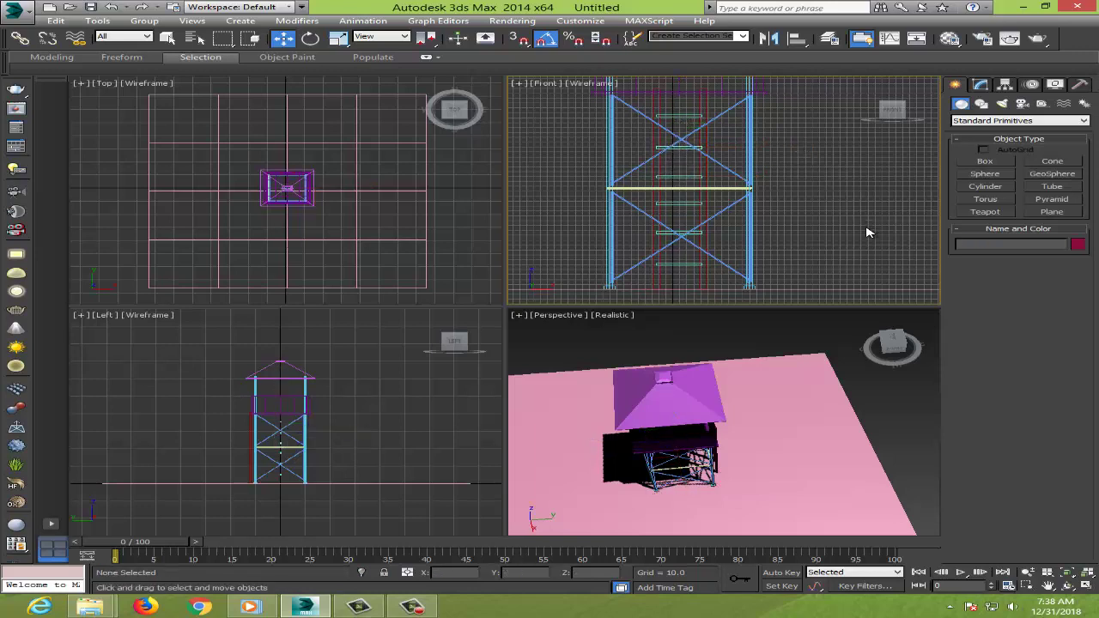
{"action": "mouse_move", "coordinate": [892, 110]}
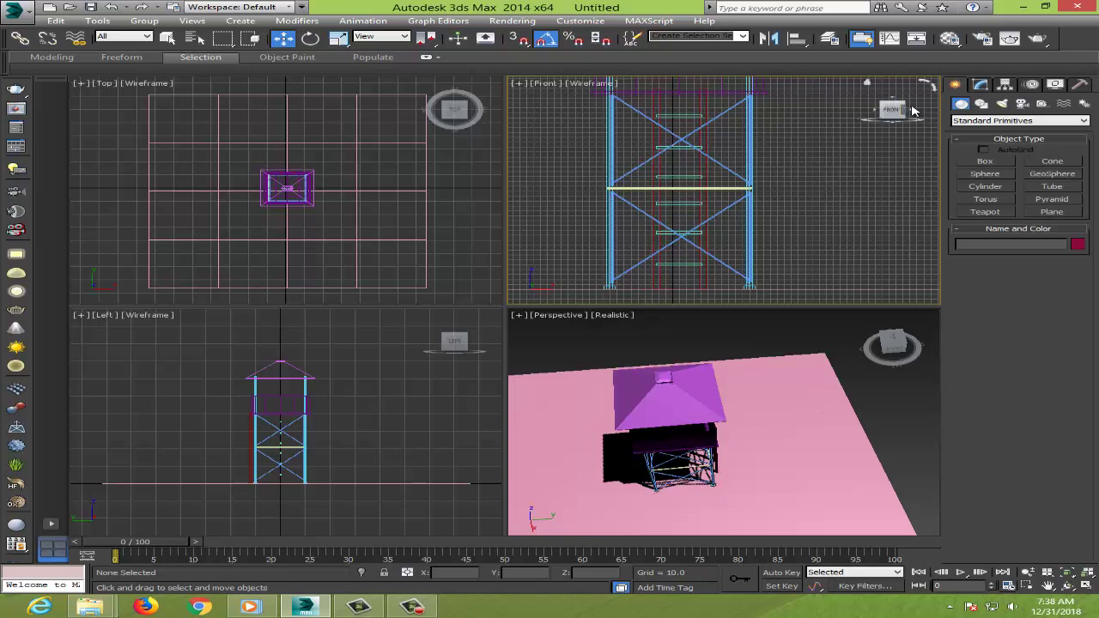
Step: Convert the ladder rail Box012 to an Editable Poly
{"action": "left_click", "coordinate": [981, 84]}
{"action": "left_click", "coordinate": [955, 84]}
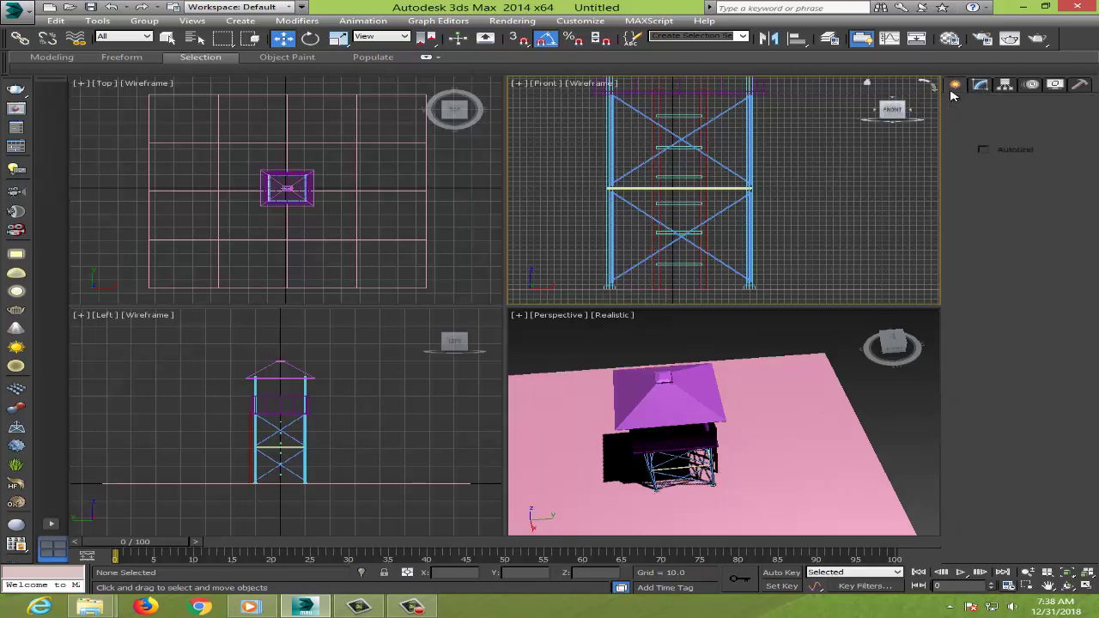
{"action": "left_click", "coordinate": [704, 110]}
{"action": "right_click", "coordinate": [704, 117]}
{"action": "mouse_move", "coordinate": [740, 231]}
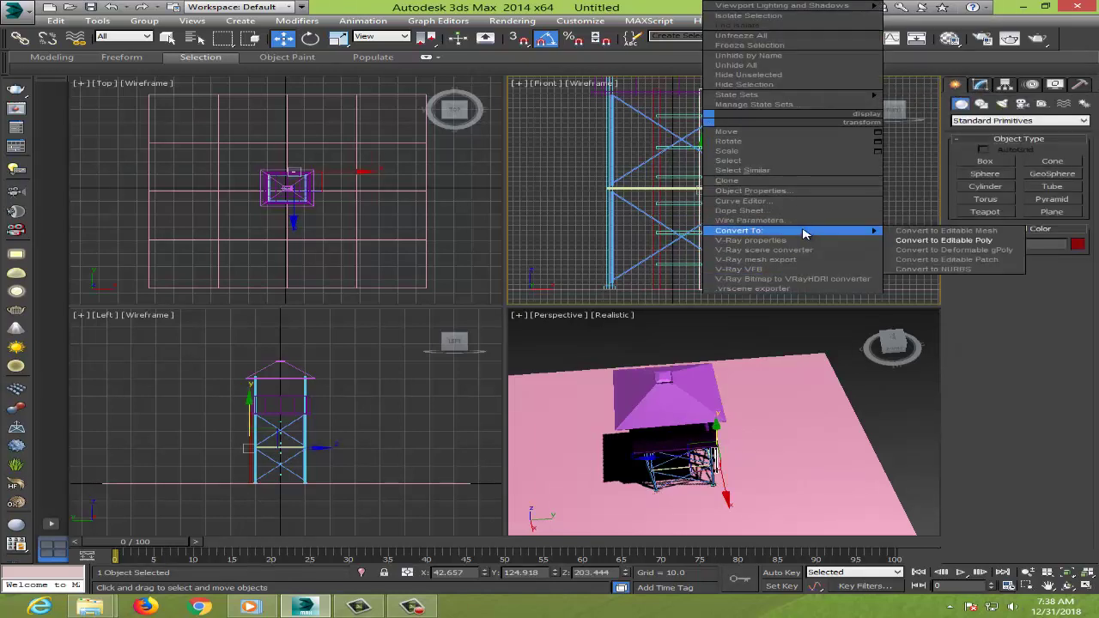
{"action": "left_click", "coordinate": [936, 243]}
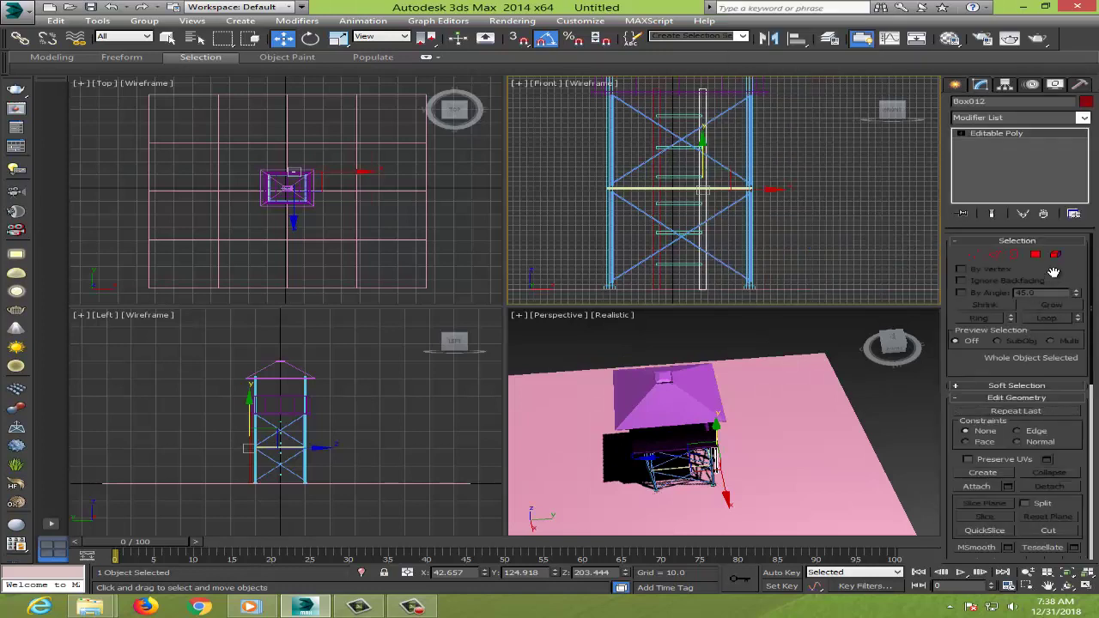
Step: In Element mode, attach the other rail and the ladder rungs to Box012
{"action": "left_click", "coordinate": [1055, 255]}
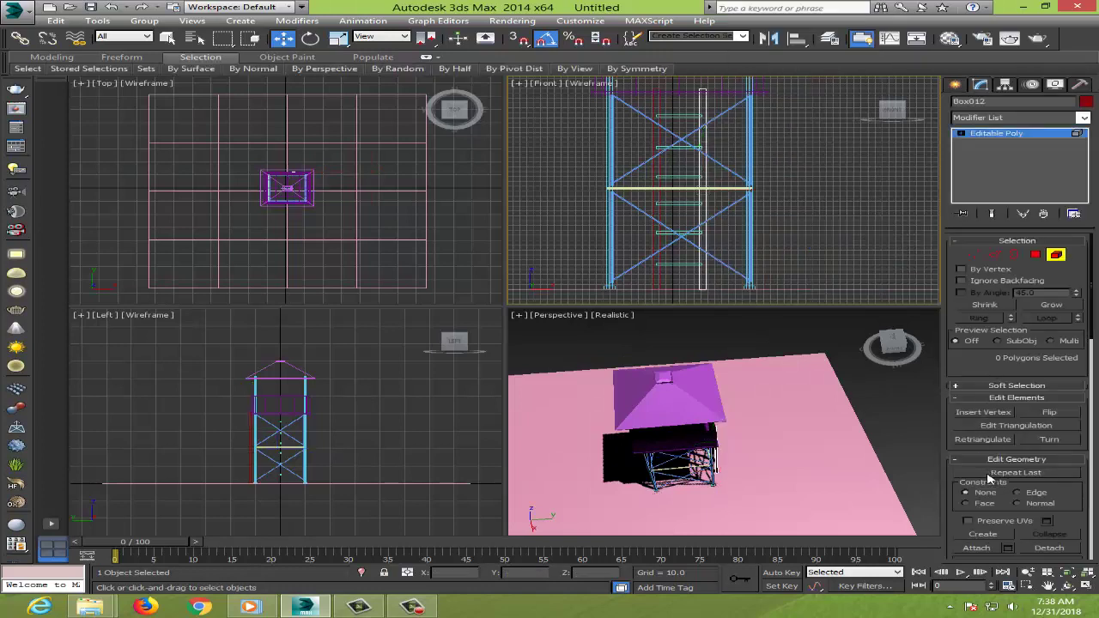
{"action": "left_click", "coordinate": [977, 547]}
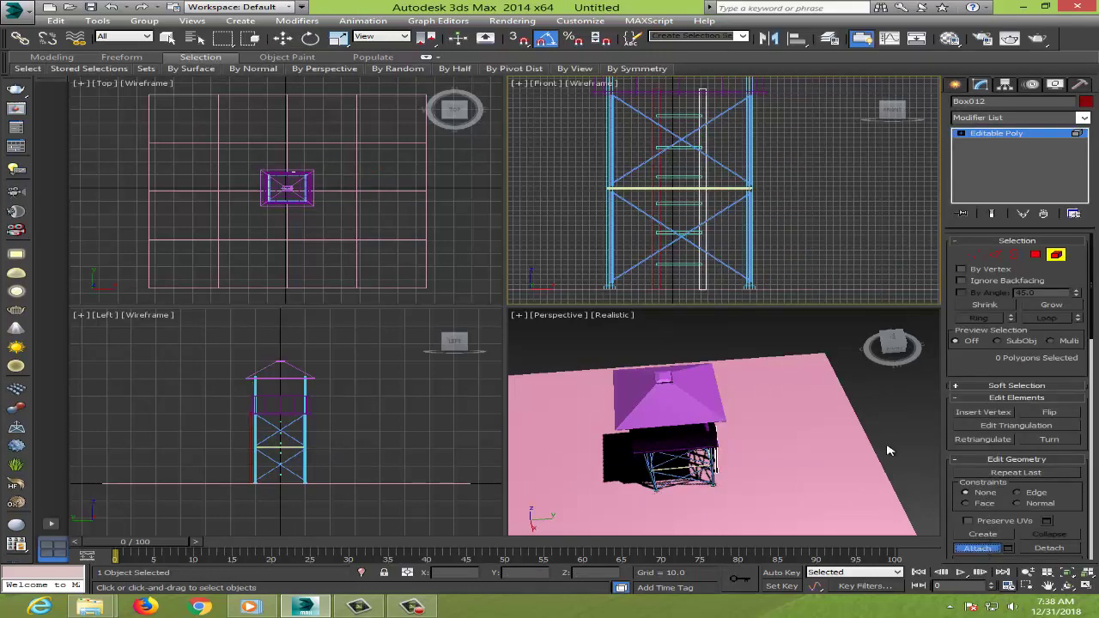
{"action": "left_click", "coordinate": [665, 125]}
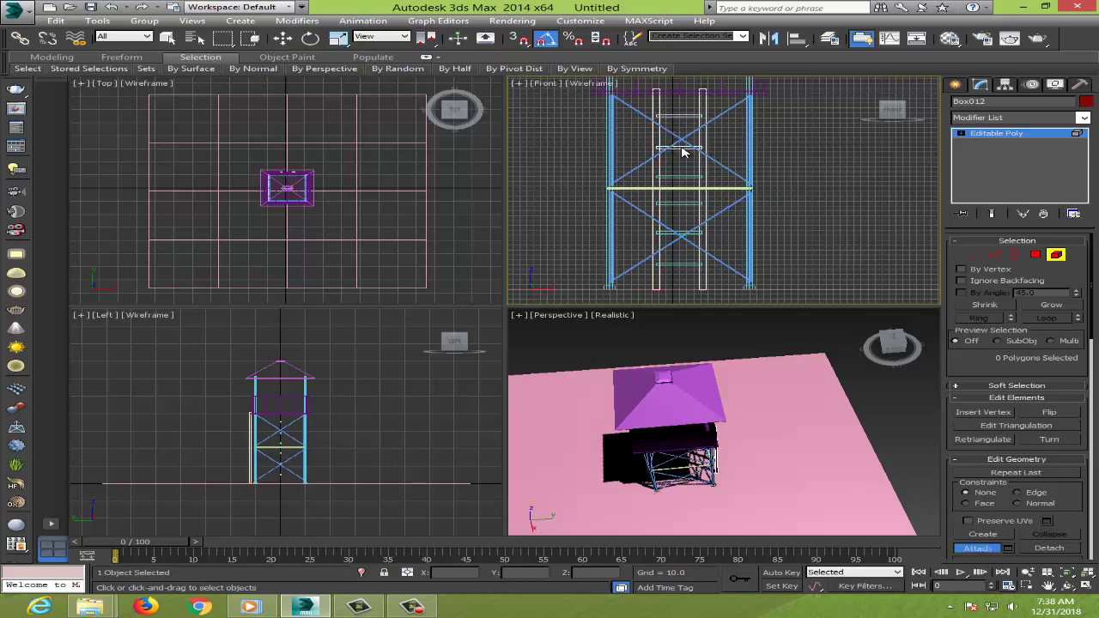
{"action": "left_click", "coordinate": [674, 179]}
{"action": "left_click", "coordinate": [680, 202]}
{"action": "left_click", "coordinate": [668, 233]}
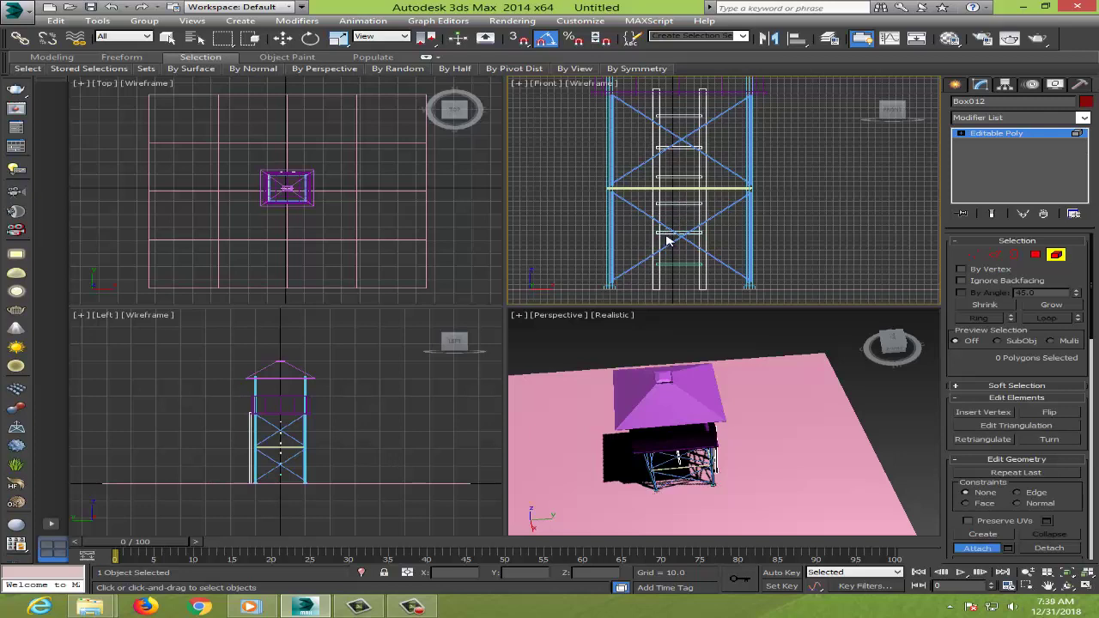
{"action": "left_click", "coordinate": [674, 264]}
{"action": "left_click", "coordinate": [1056, 255]}
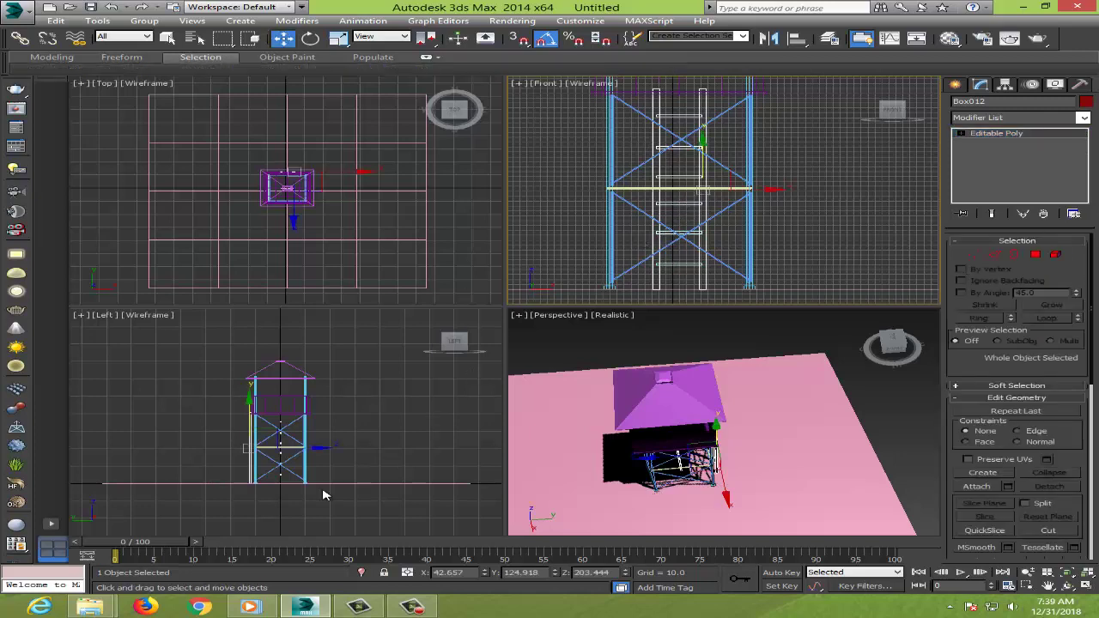
Step: Undo the ladder rail conversion and attaches with Ctrl+Z in the Front view
{"action": "right_click", "coordinate": [439, 369]}
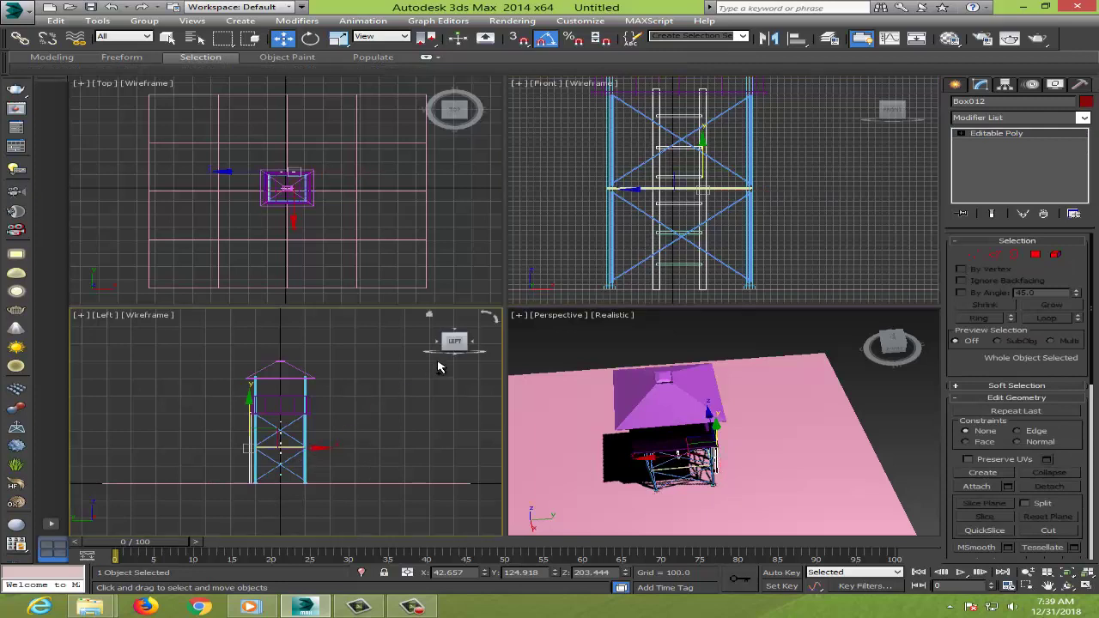
{"action": "right_click", "coordinate": [575, 334]}
{"action": "right_click", "coordinate": [848, 220]}
{"action": "key", "text": "ctrl+z"}
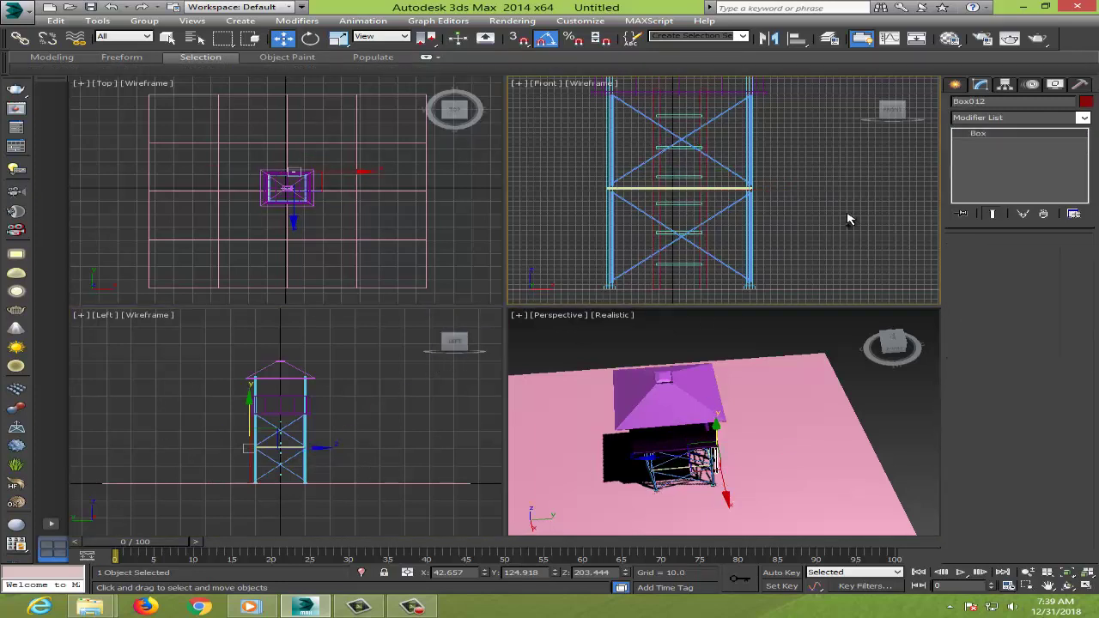
{"action": "key", "text": "ctrl+z"}
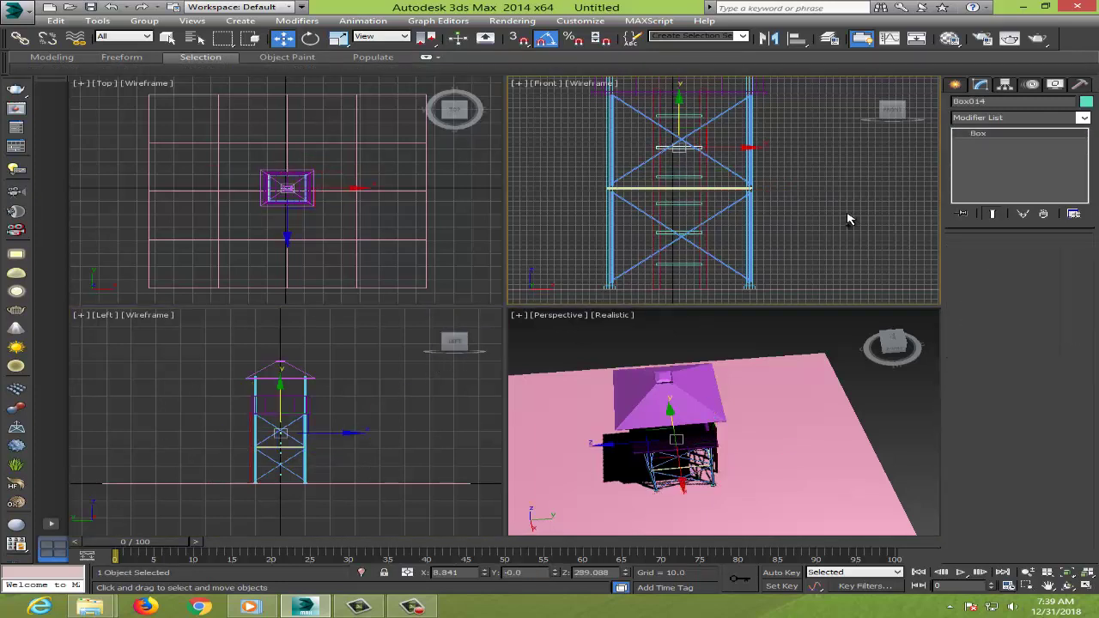
Step: Select the ladder rungs together, starting from Box013, in the Front view
{"action": "left_click", "coordinate": [685, 116]}
{"action": "left_click", "coordinate": [683, 146]}
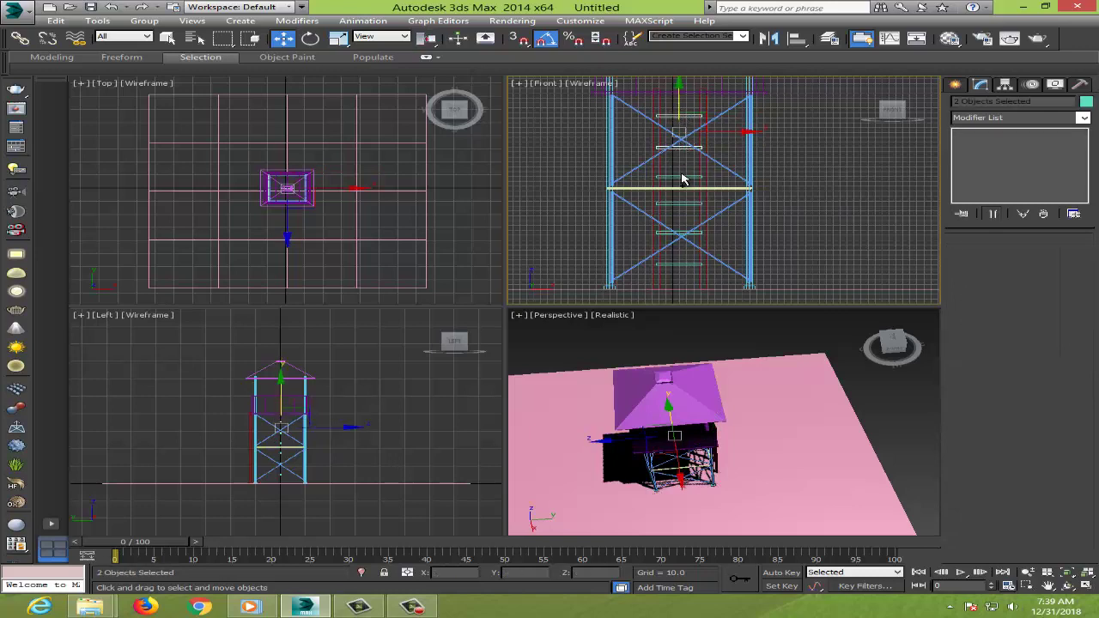
{"action": "left_click", "coordinate": [678, 204], "text": "ctrl"}
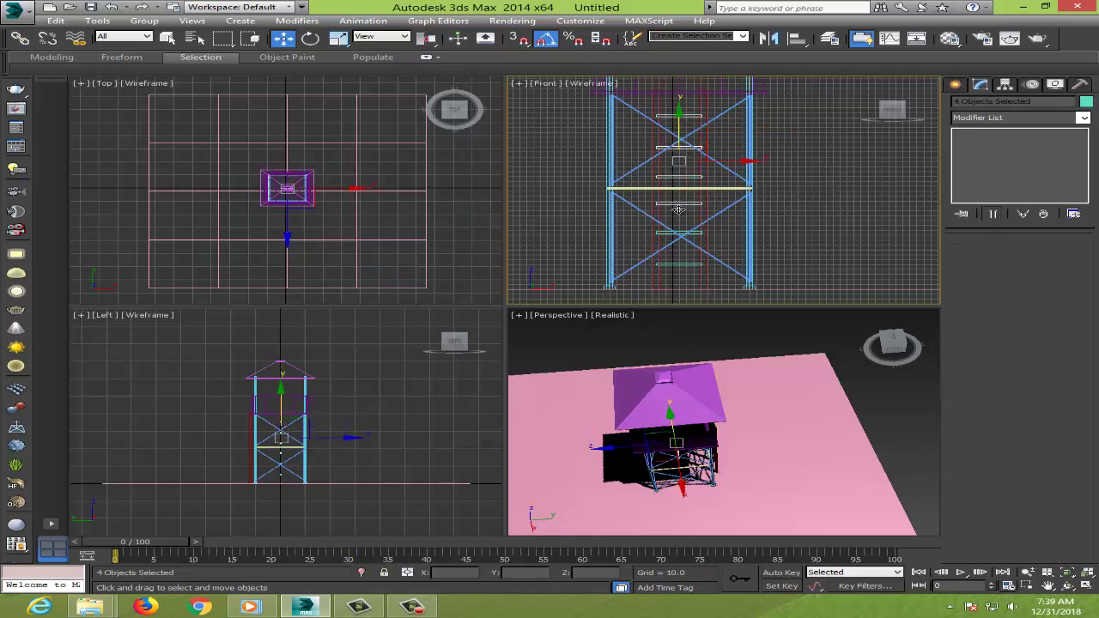
{"action": "left_click", "coordinate": [683, 266], "text": "ctrl"}
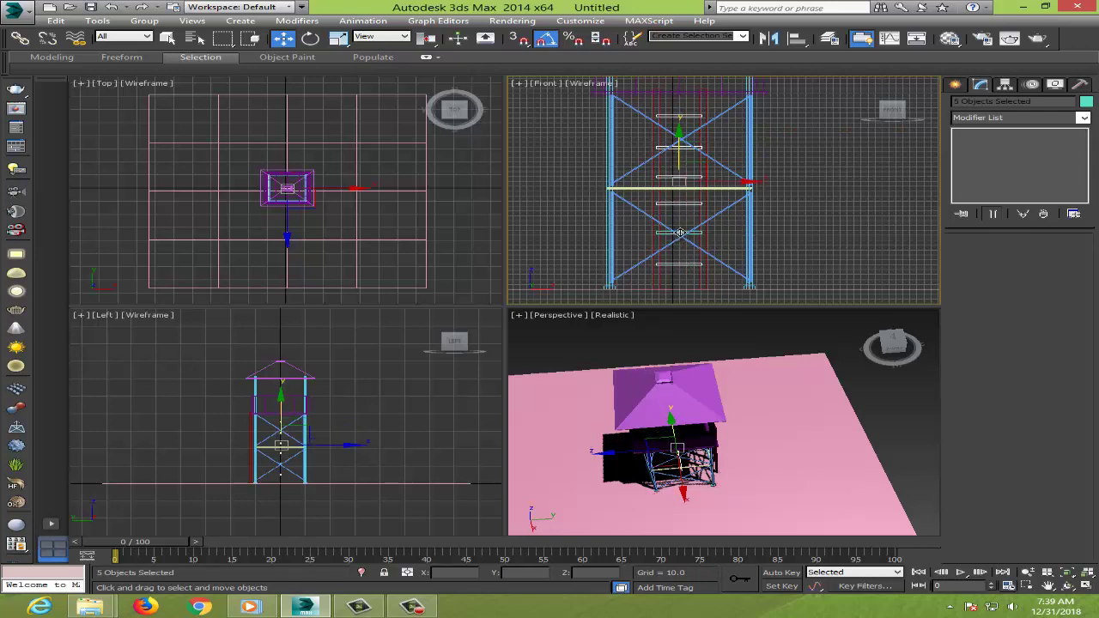
{"action": "left_click", "coordinate": [680, 234], "text": "ctrl"}
{"action": "right_click", "coordinate": [462, 393]}
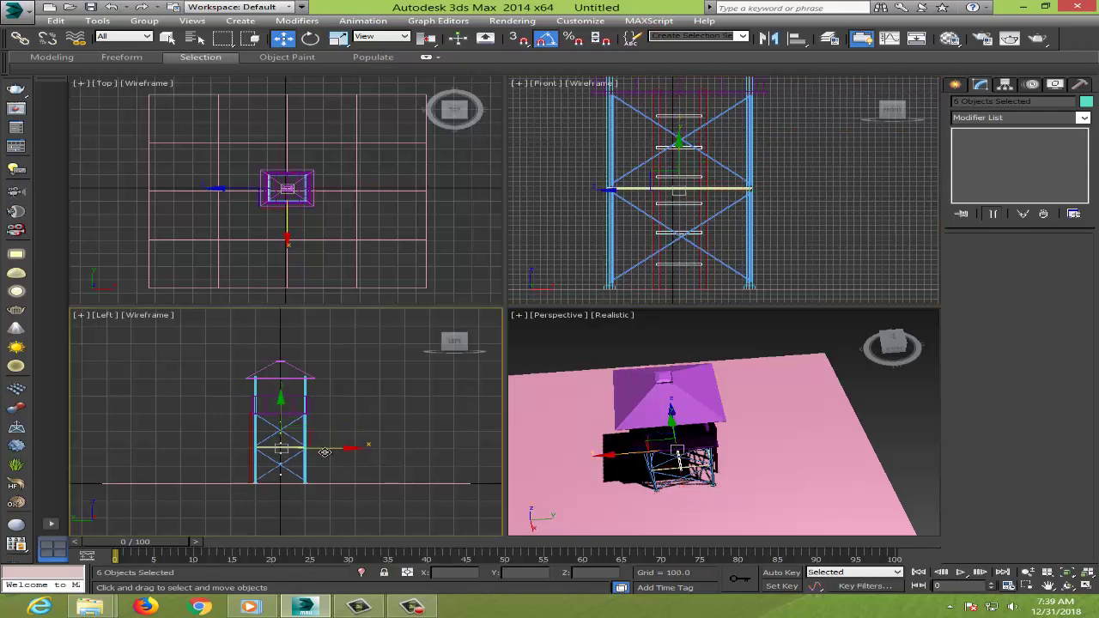
Step: Shift the selected rungs slightly sideways and inspect them framed close up in Perspective
{"action": "left_click_drag", "start_coordinate": [293, 455], "coordinate": [293, 454]}
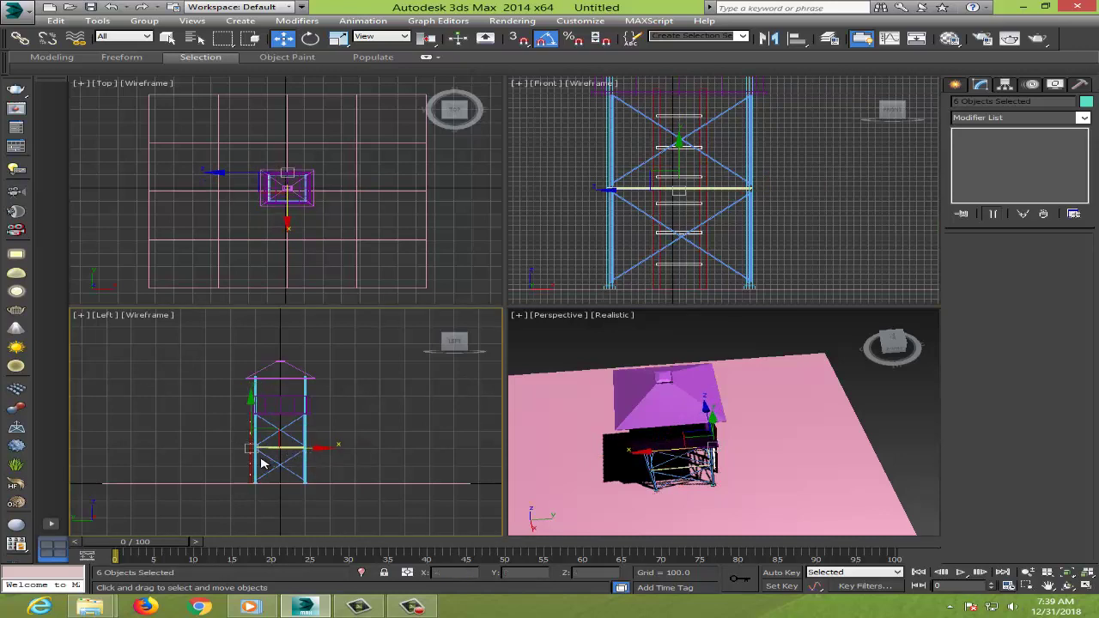
{"action": "left_click", "coordinate": [745, 469]}
{"action": "key", "text": "ctrl+z"}
{"action": "scroll", "coordinate": [746, 464], "scroll_direction": "up", "scroll_amount": 2}
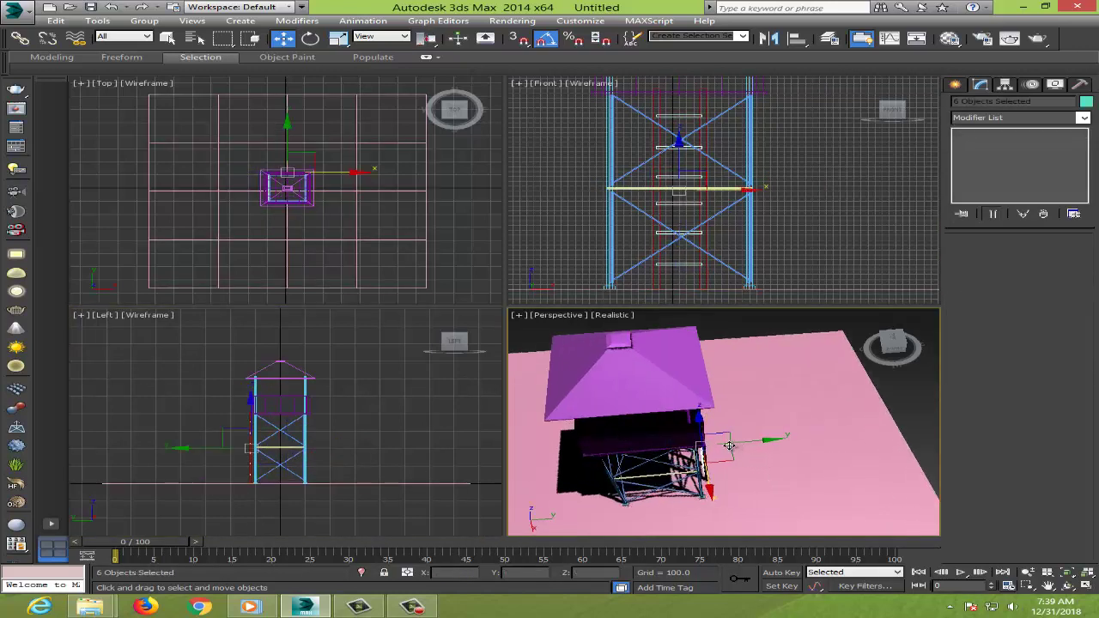
{"action": "scroll", "coordinate": [745, 464], "scroll_direction": "up", "scroll_amount": 2}
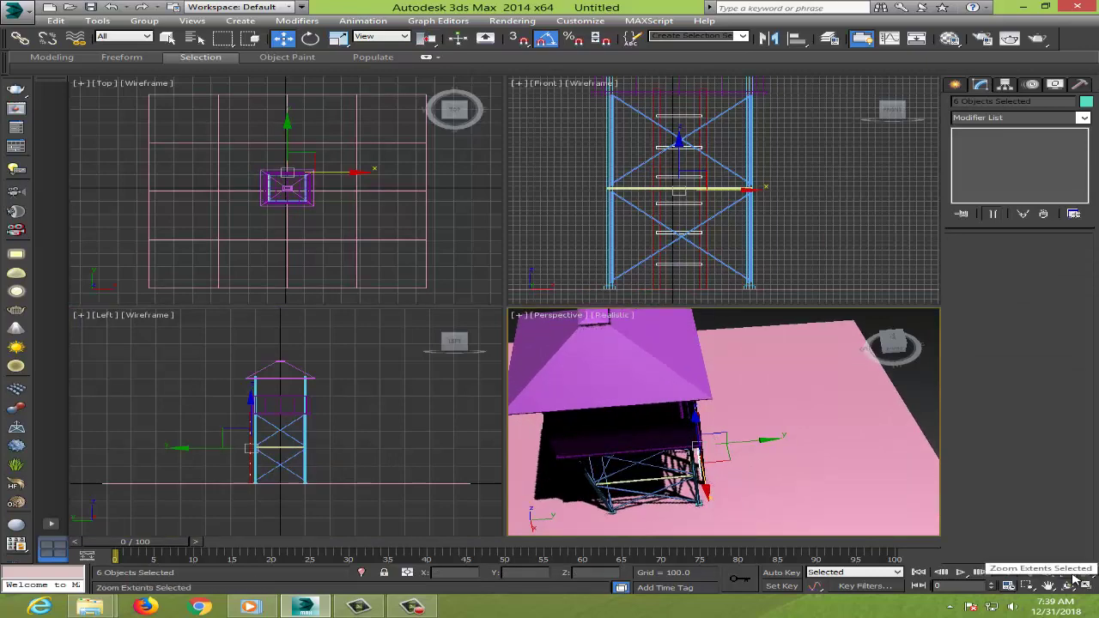
{"action": "left_click", "coordinate": [1066, 575]}
{"action": "key", "text": "ctrl+r"}
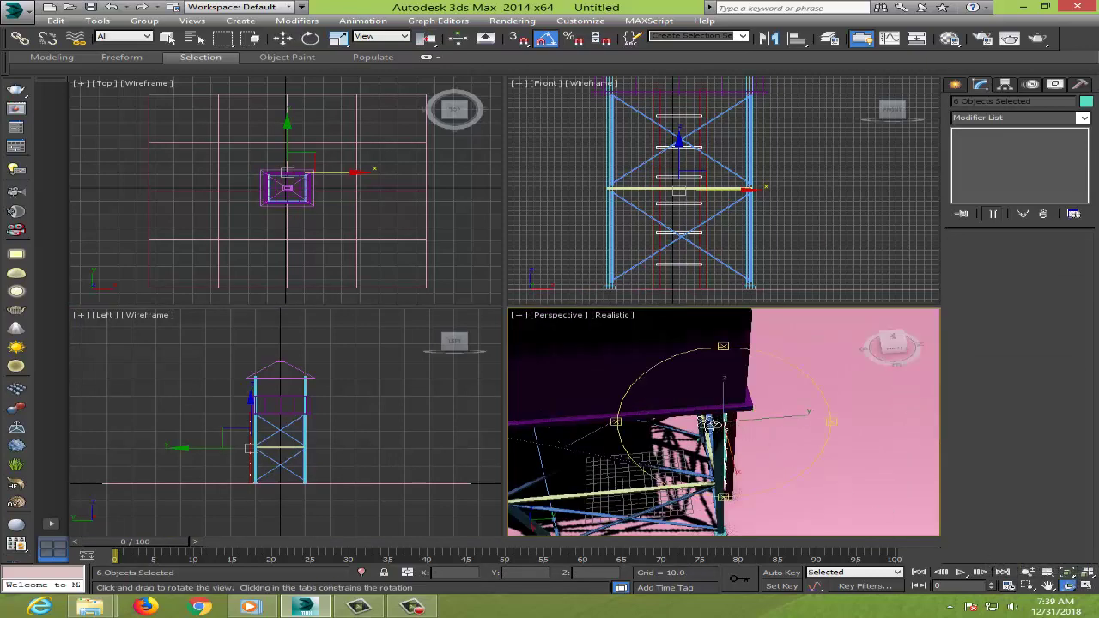
{"action": "mouse_move", "coordinate": [778, 461]}
{"action": "left_mouse_down"}
{"action": "mouse_move", "coordinate": [684, 413]}
{"action": "mouse_move", "coordinate": [728, 435]}
{"action": "left_mouse_up"}
Step: Convert the ladder rail Box012 to an Editable Poly again
{"action": "key", "text": "w"}
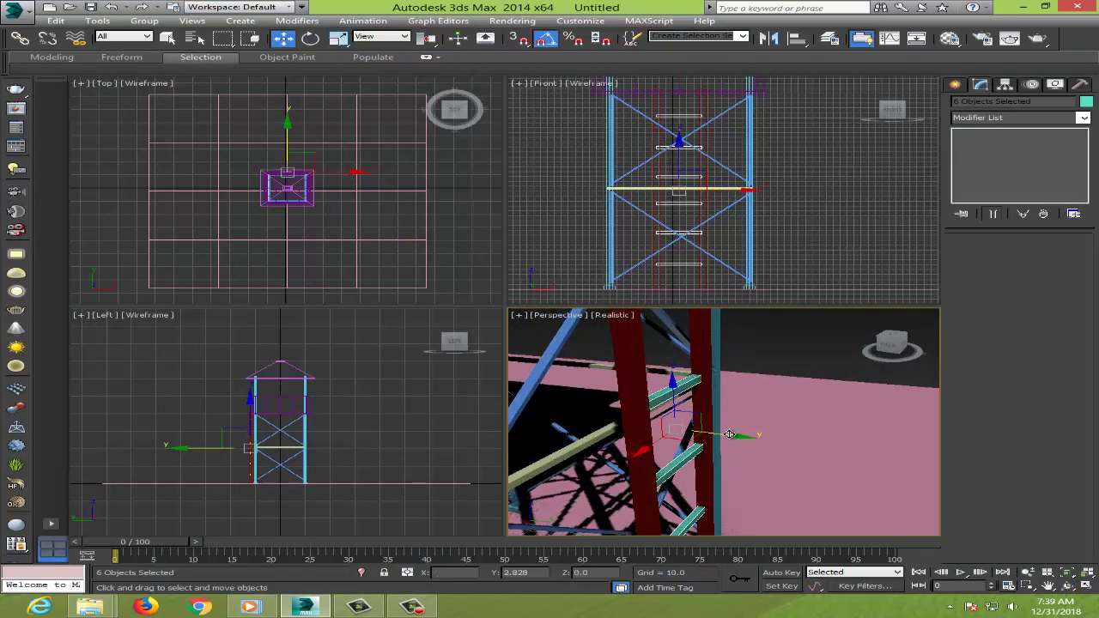
{"action": "left_click", "coordinate": [703, 121]}
{"action": "right_click", "coordinate": [703, 120]}
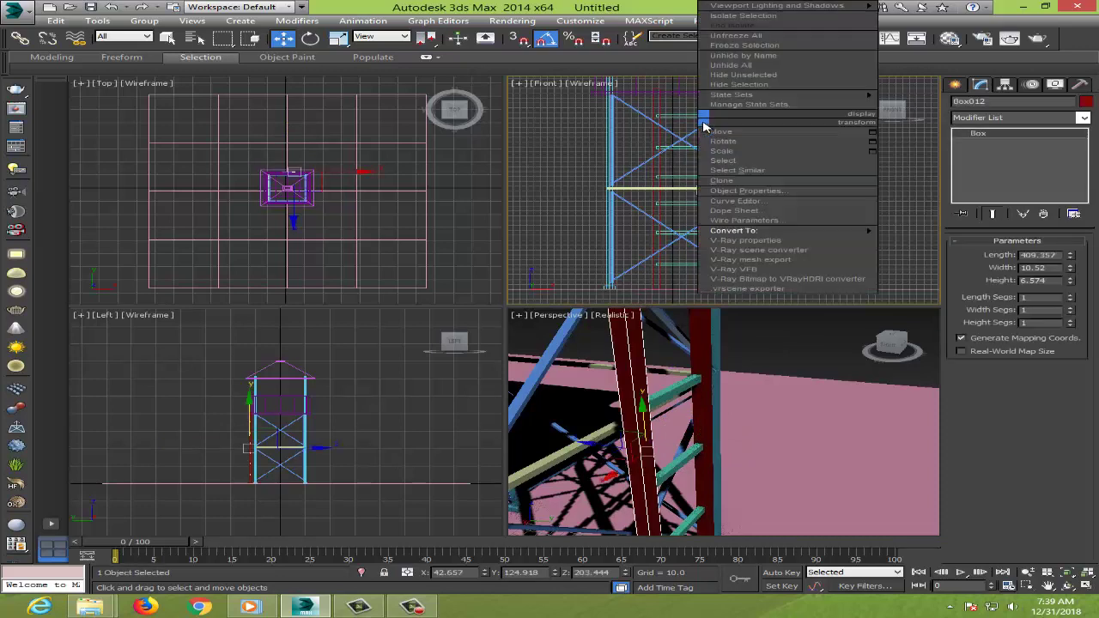
{"action": "mouse_move", "coordinate": [734, 231]}
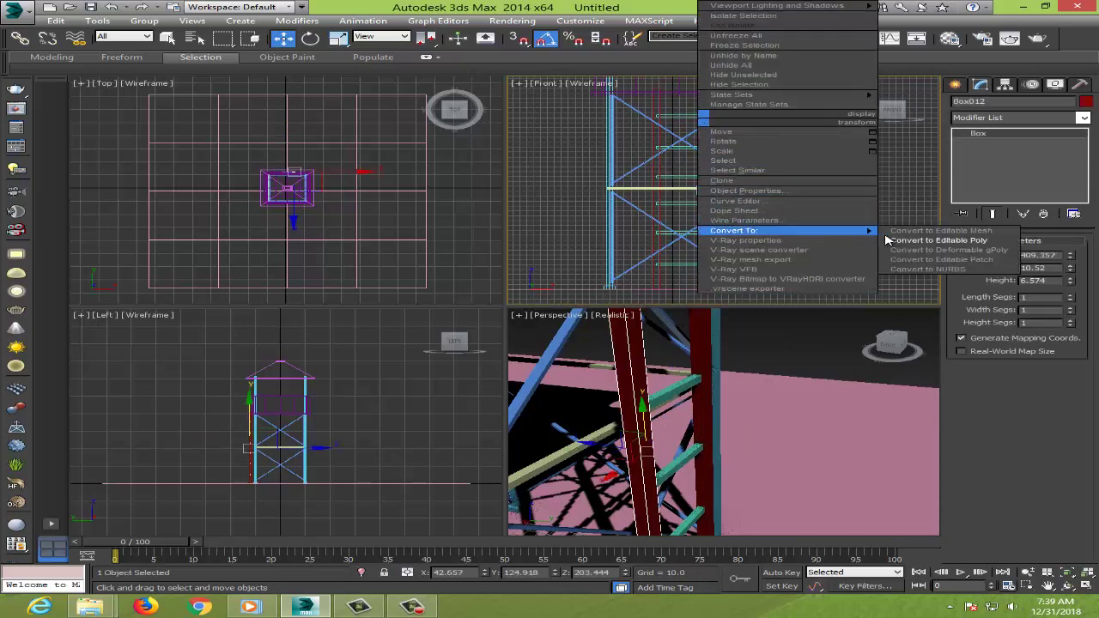
{"action": "left_click", "coordinate": [887, 240]}
Step: Attach the second rail and the rungs, down to the lowest, to Box012 in Element mode
{"action": "left_click", "coordinate": [1055, 255]}
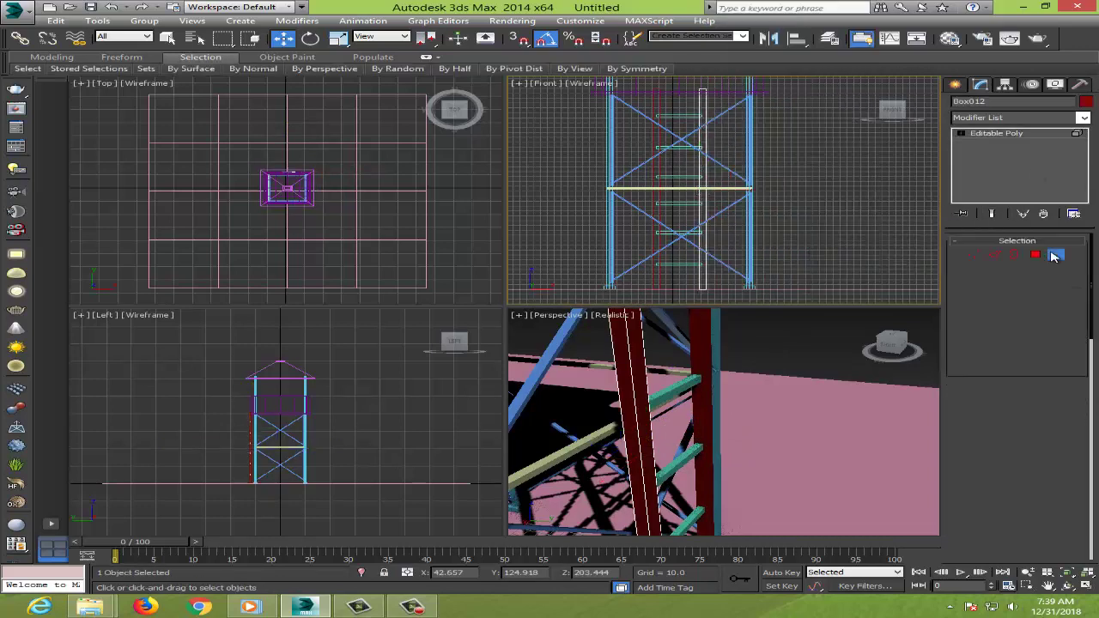
{"action": "left_click", "coordinate": [978, 548]}
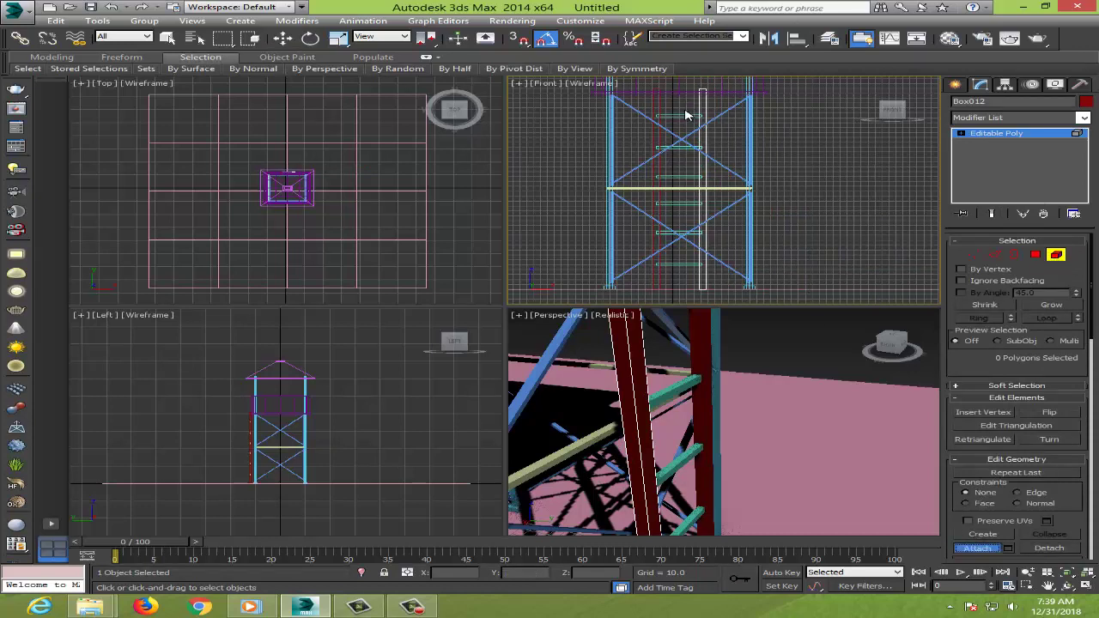
{"action": "left_click", "coordinate": [658, 111]}
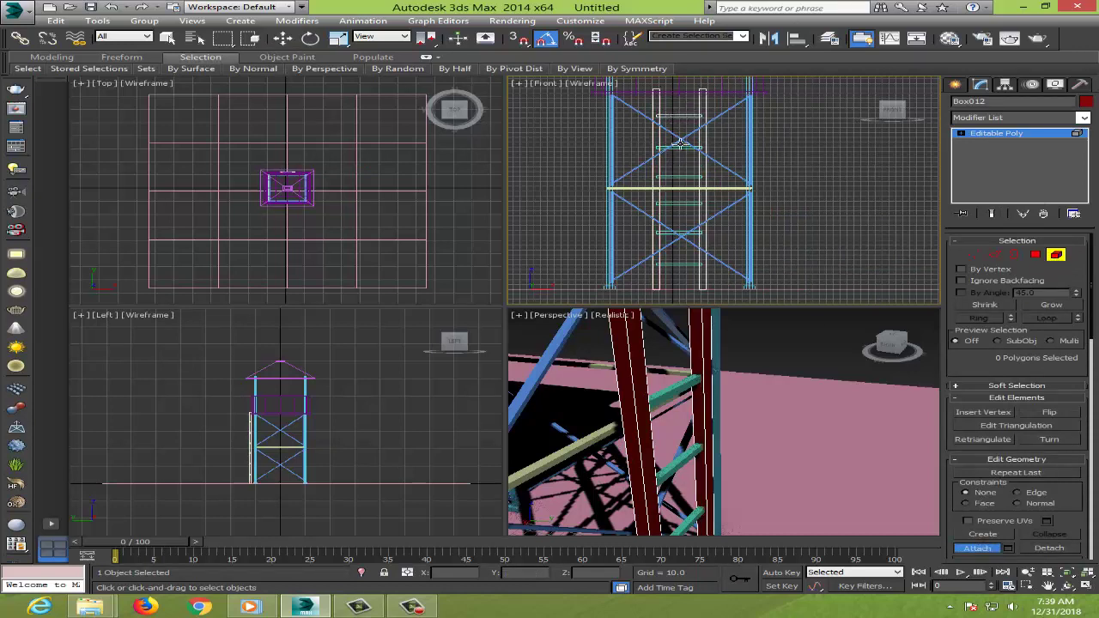
{"action": "left_click", "coordinate": [680, 148]}
{"action": "left_click", "coordinate": [680, 176]}
{"action": "left_click", "coordinate": [680, 204]}
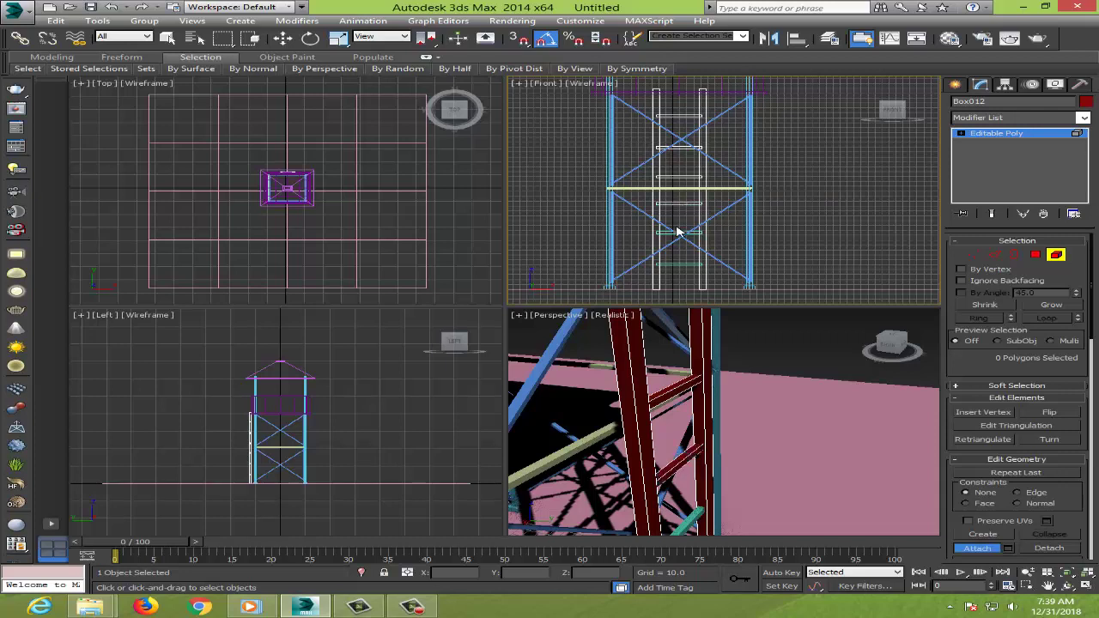
{"action": "left_click", "coordinate": [668, 233]}
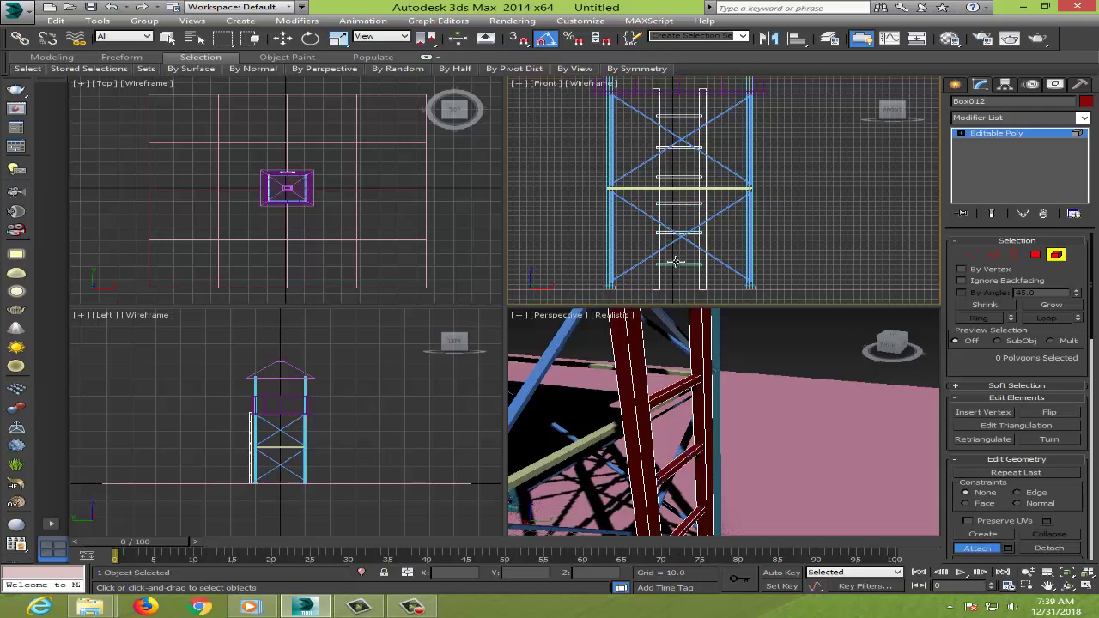
{"action": "left_click", "coordinate": [1058, 257]}
Step: With Angle Snap off, rotate the ladder so it leans at an angle
{"action": "key", "text": "e"}
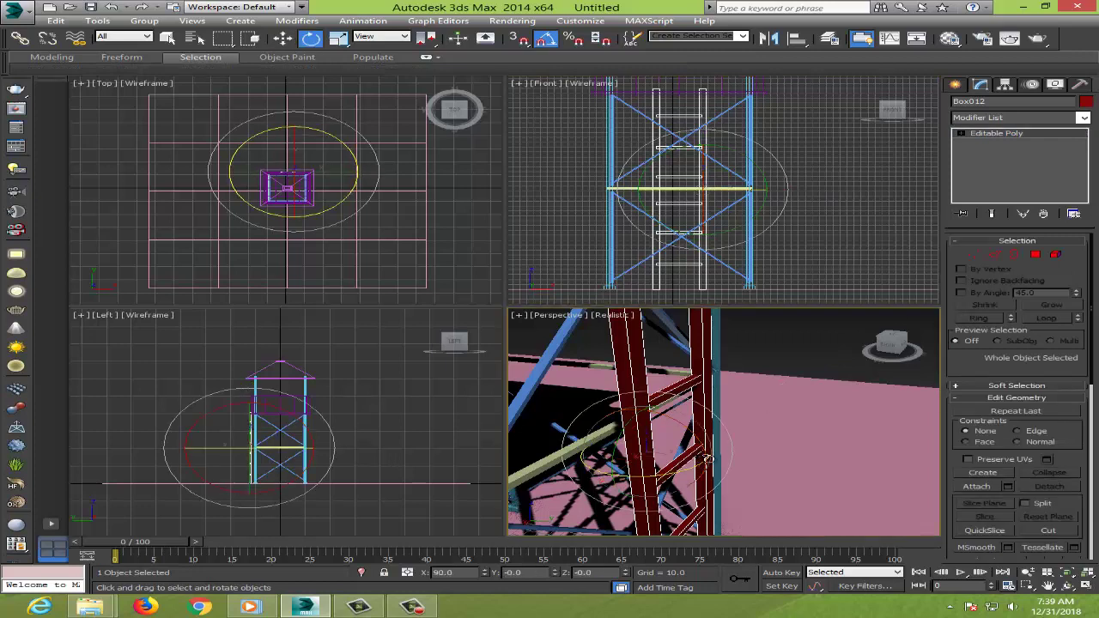
{"action": "left_click_drag", "start_coordinate": [704, 455], "coordinate": [700, 434]}
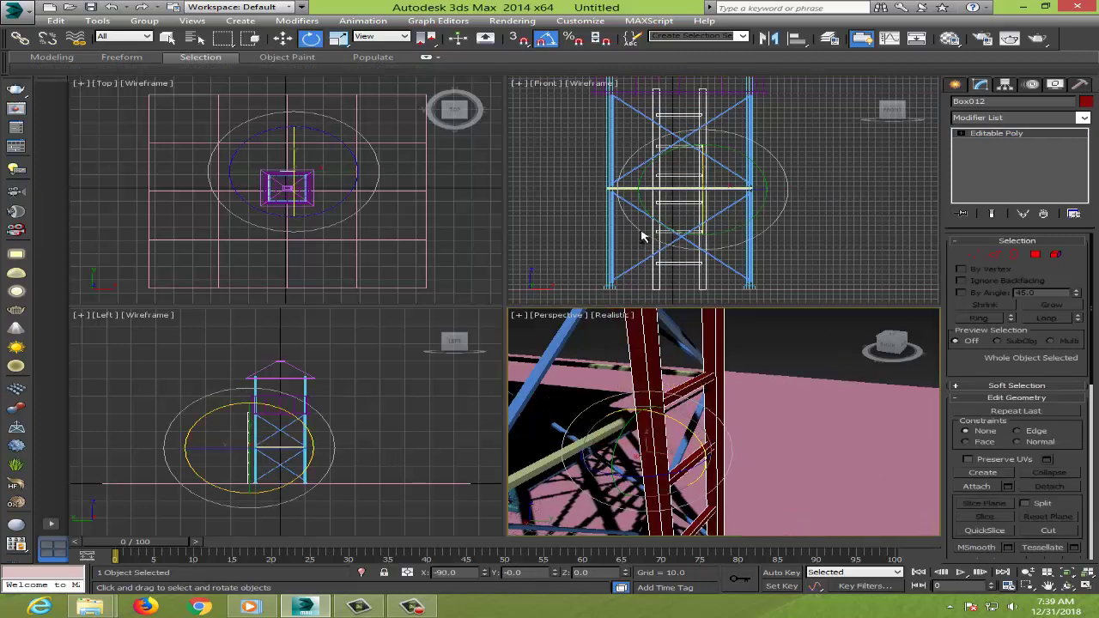
{"action": "left_click_drag", "start_coordinate": [642, 237], "coordinate": [638, 212]}
{"action": "left_click", "coordinate": [546, 41]}
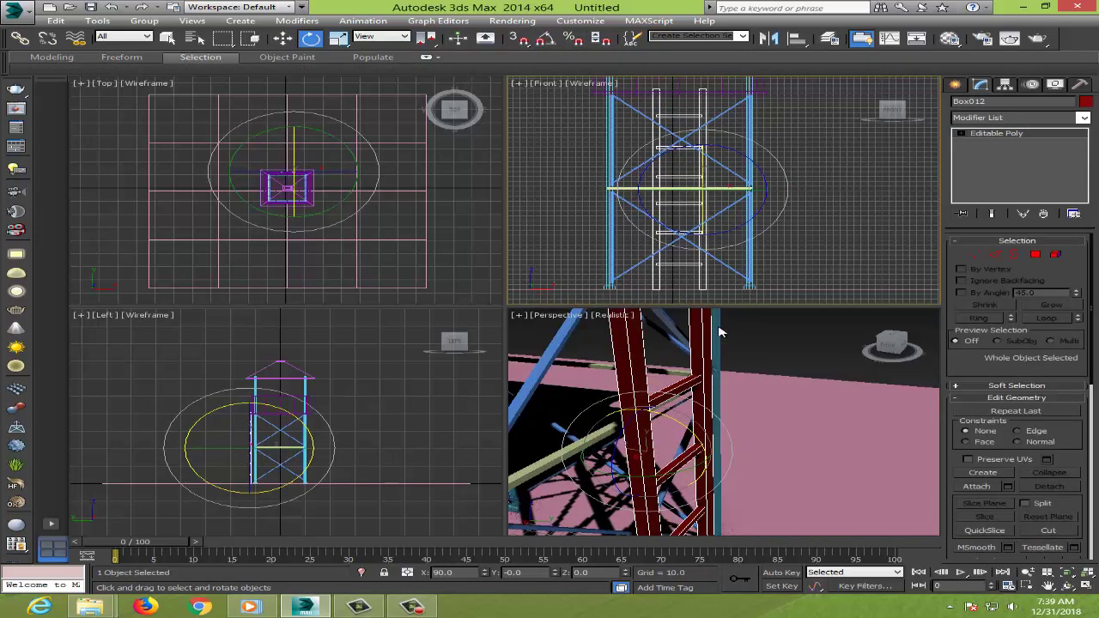
{"action": "left_click_drag", "start_coordinate": [693, 423], "coordinate": [673, 412]}
{"action": "key", "text": "w"}
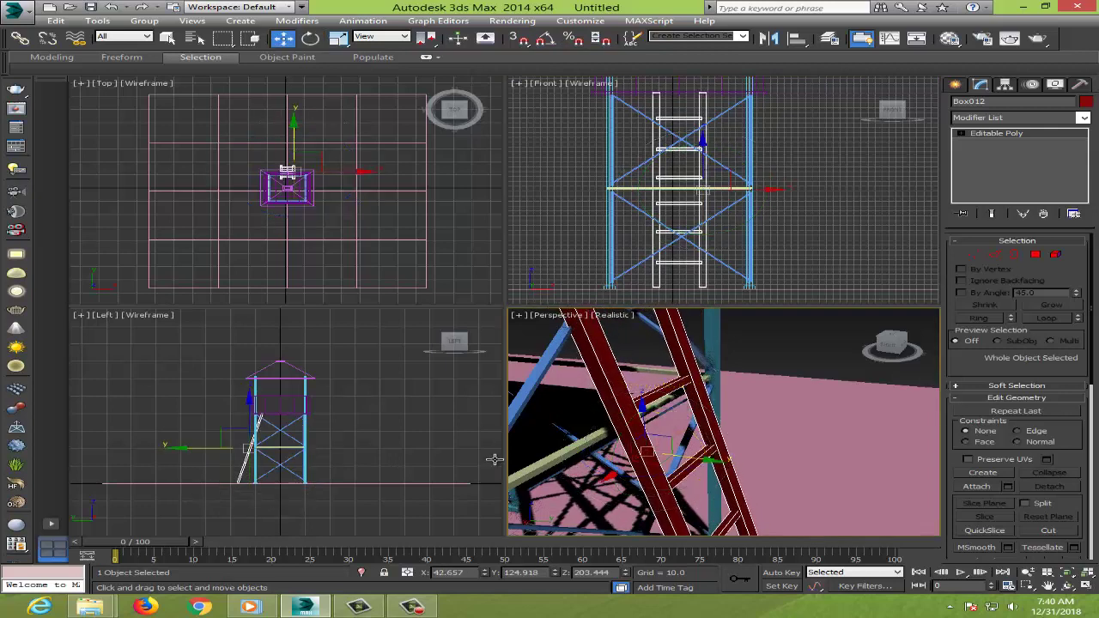
Step: Slide the leaning ladder in the side view until it rests against the tower
{"action": "left_click_drag", "start_coordinate": [296, 447], "coordinate": [285, 448]}
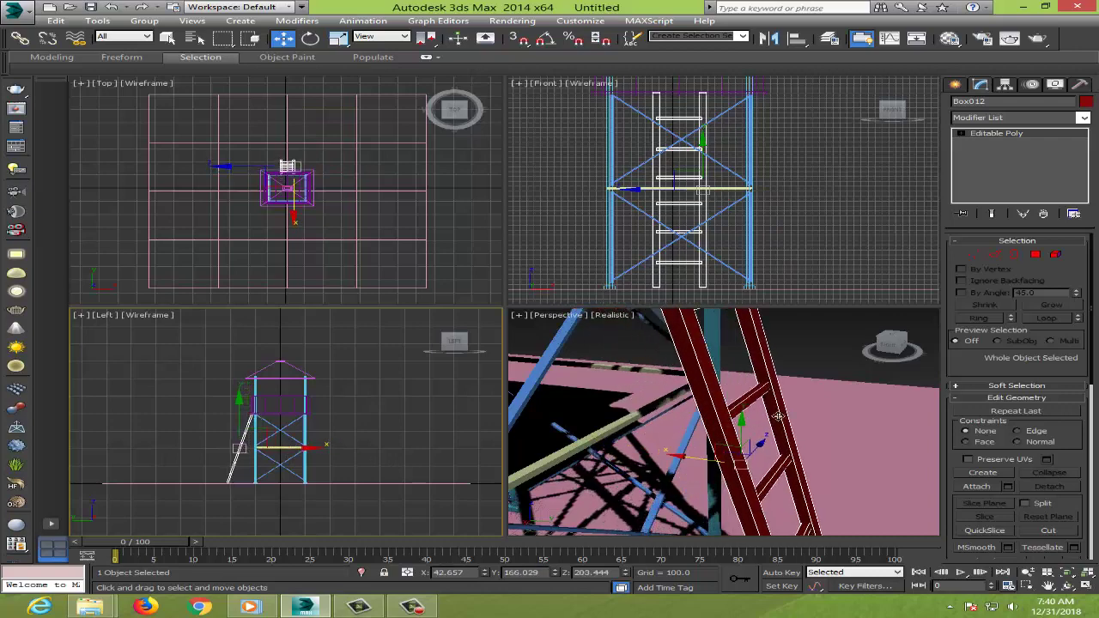
{"action": "left_click", "coordinate": [826, 401]}
{"action": "scroll", "coordinate": [828, 402], "scroll_direction": "down", "scroll_amount": 3}
{"action": "scroll", "coordinate": [826, 401], "scroll_direction": "down", "scroll_amount": 3}
{"action": "scroll", "coordinate": [788, 361], "scroll_direction": "down", "scroll_amount": 2}
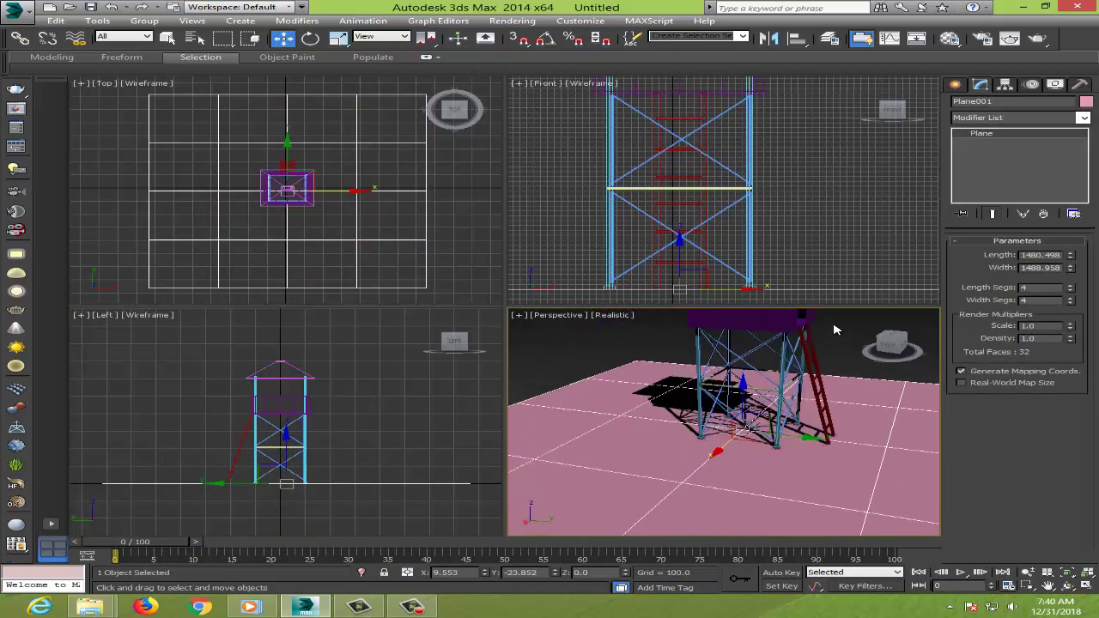
{"action": "scroll", "coordinate": [837, 331], "scroll_direction": "up", "scroll_amount": 4}
{"action": "scroll", "coordinate": [837, 330], "scroll_direction": "up", "scroll_amount": 4}
{"action": "left_click", "coordinate": [742, 395]}
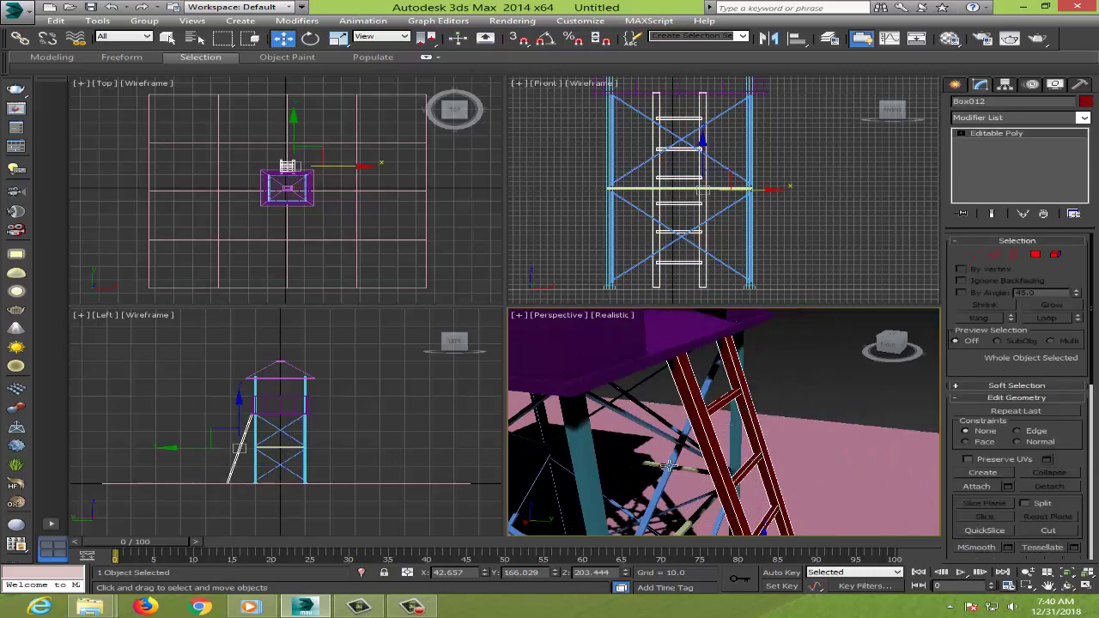
{"action": "right_click", "coordinate": [197, 453]}
{"action": "left_click_drag", "start_coordinate": [280, 448], "coordinate": [293, 449]}
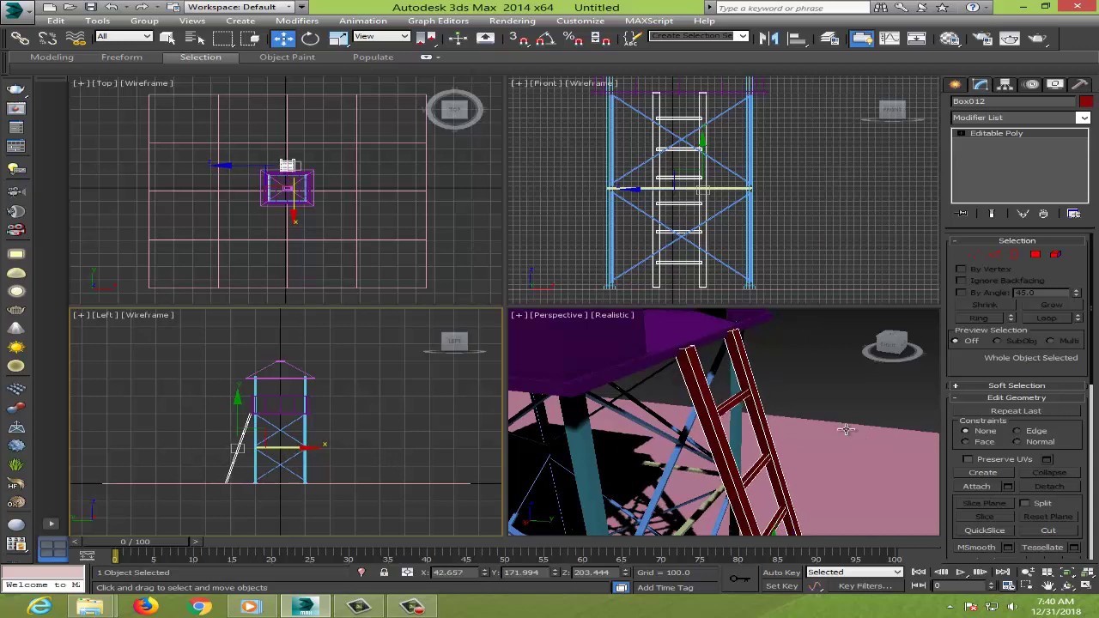
Step: Raise the ground plane Plane001 slightly in the Front view
{"action": "left_click", "coordinate": [841, 399]}
{"action": "scroll", "coordinate": [824, 425], "scroll_direction": "down", "scroll_amount": 5}
{"action": "scroll", "coordinate": [813, 447], "scroll_direction": "down", "scroll_amount": 3}
{"action": "scroll", "coordinate": [811, 511], "scroll_direction": "up", "scroll_amount": 5}
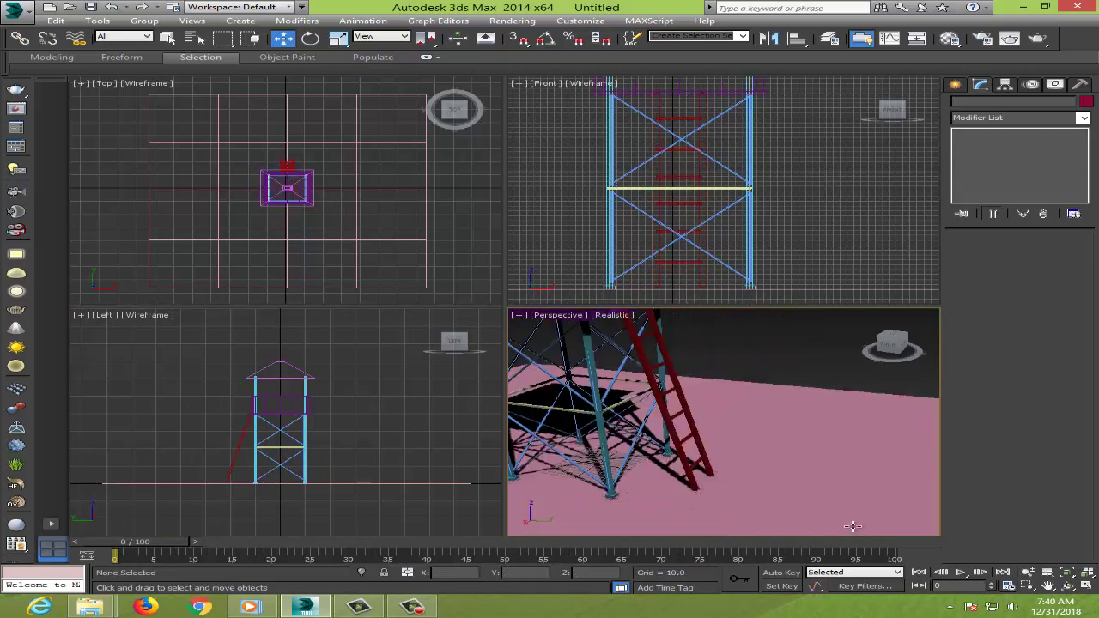
{"action": "scroll", "coordinate": [811, 511], "scroll_direction": "up", "scroll_amount": 3}
{"action": "left_click", "coordinate": [687, 468]}
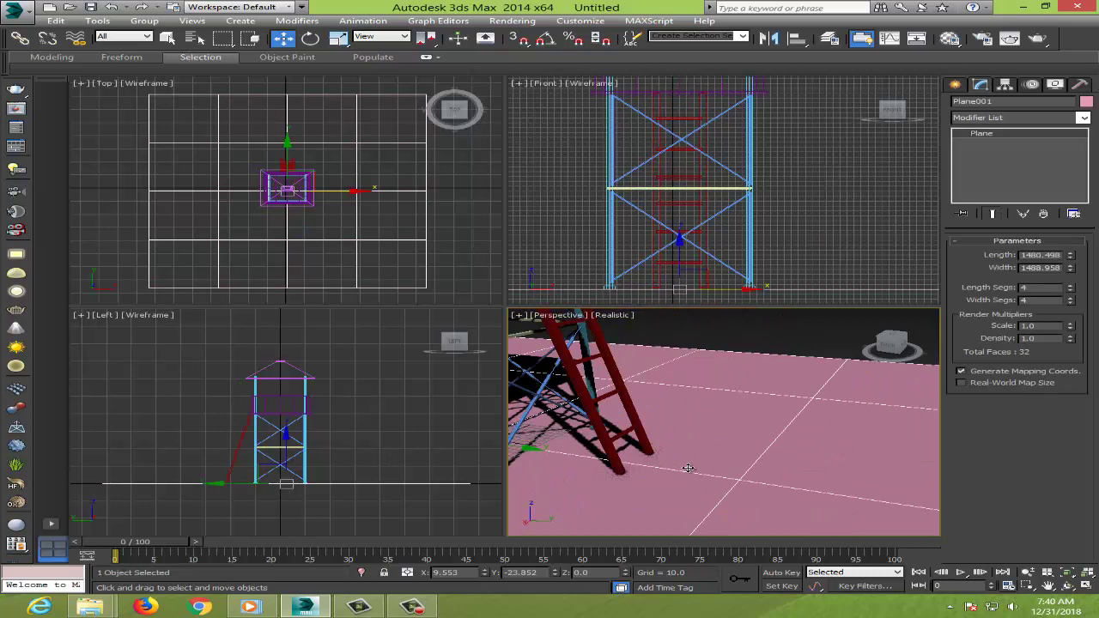
{"action": "left_click", "coordinate": [675, 255]}
{"action": "left_click", "coordinate": [708, 275]}
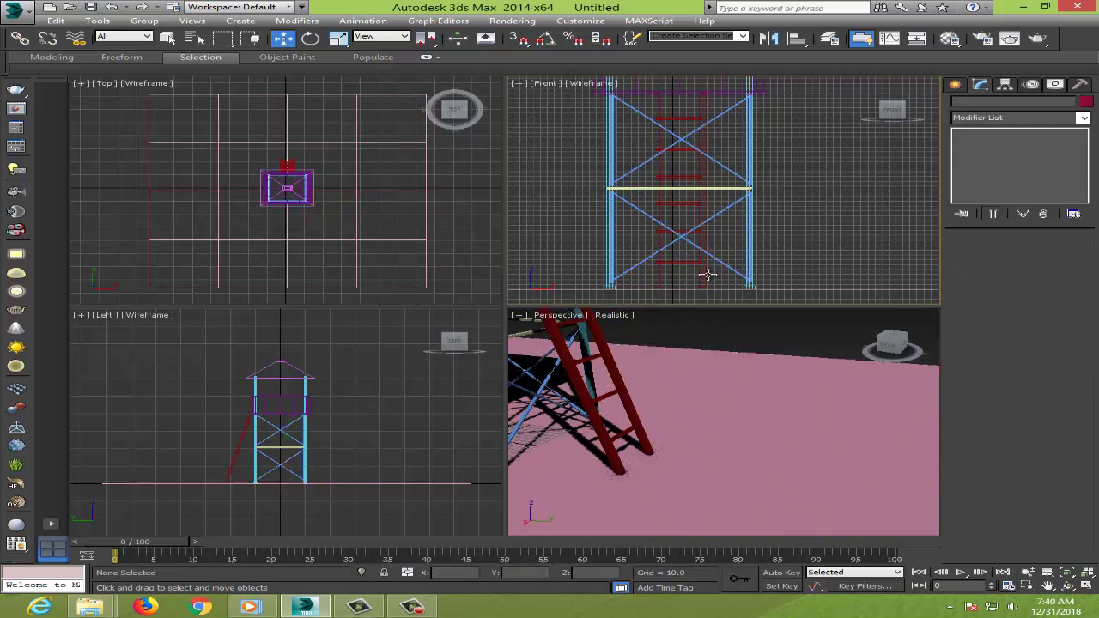
{"action": "left_click", "coordinate": [713, 290]}
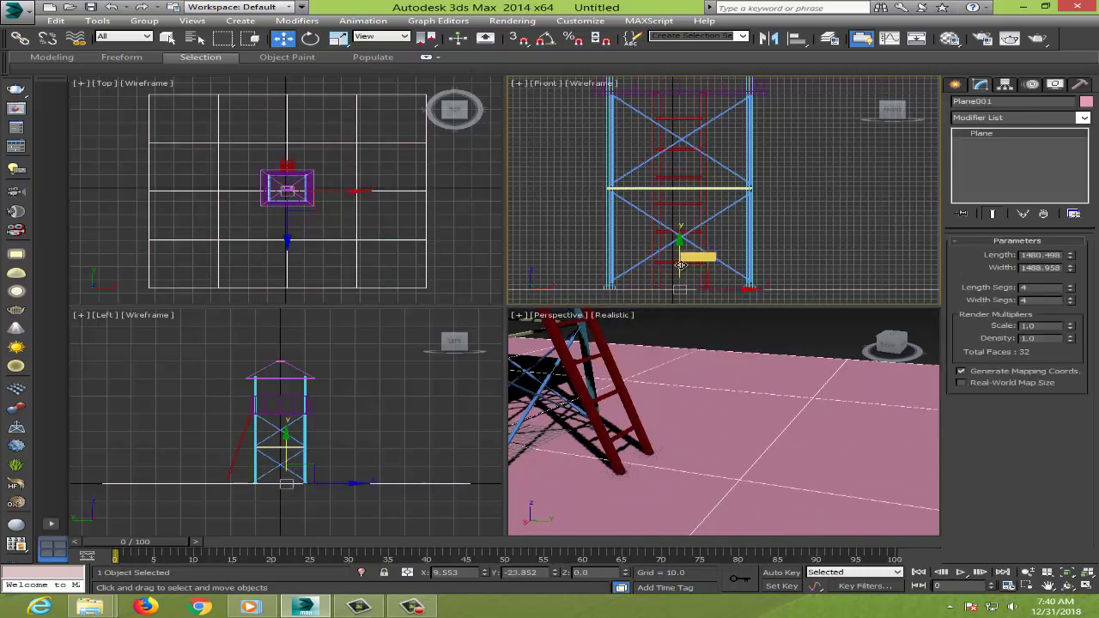
{"action": "left_click_drag", "start_coordinate": [681, 264], "coordinate": [683, 262]}
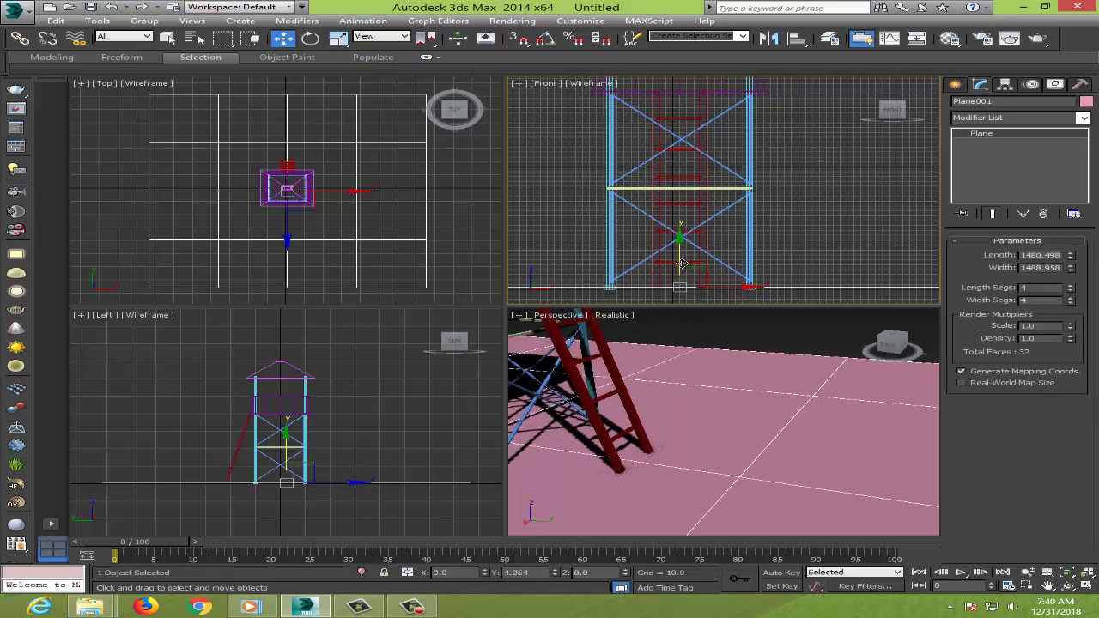
{"action": "left_click", "coordinate": [856, 227]}
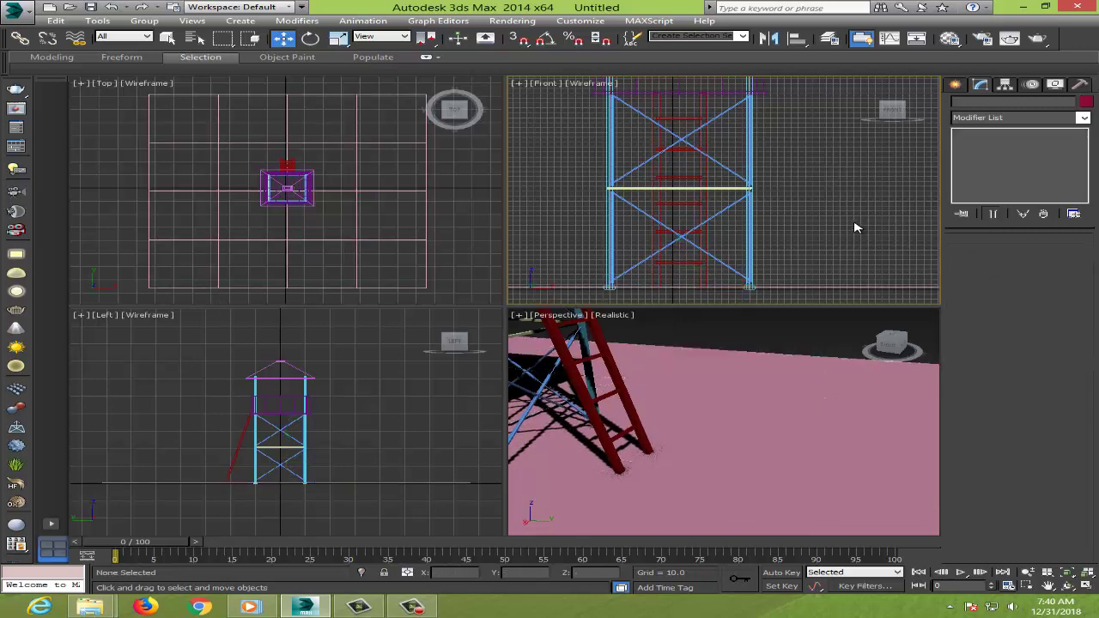
Step: Move the bottom-end polygons of Box001's corner posts upward along Y
{"action": "left_click", "coordinate": [751, 222]}
{"action": "key", "text": "4"}
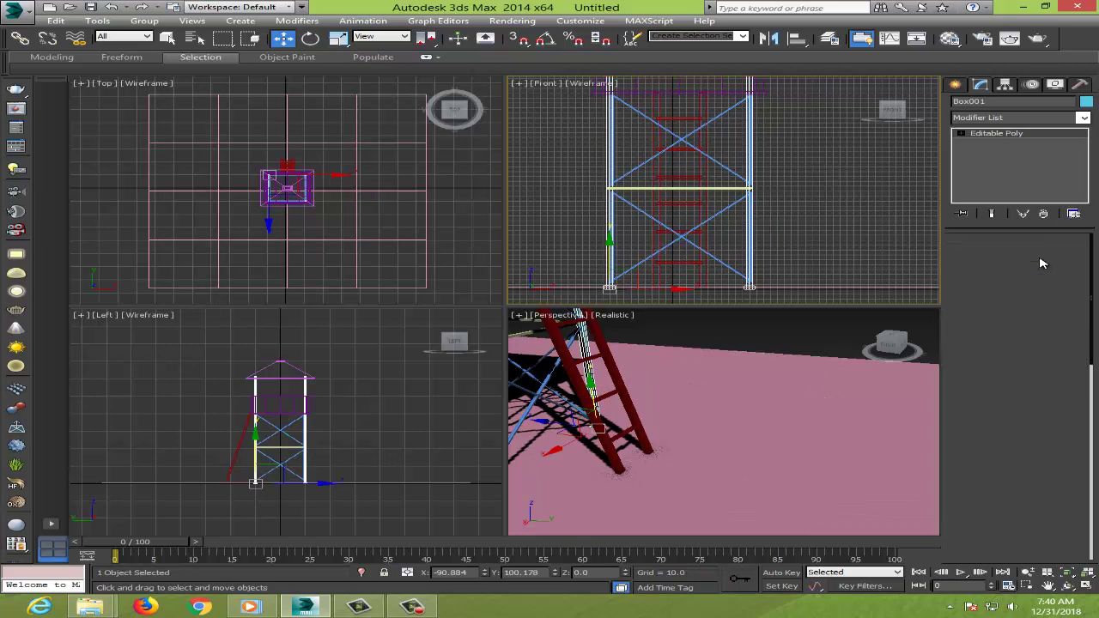
{"action": "left_click_drag", "start_coordinate": [780, 295], "coordinate": [584, 291]}
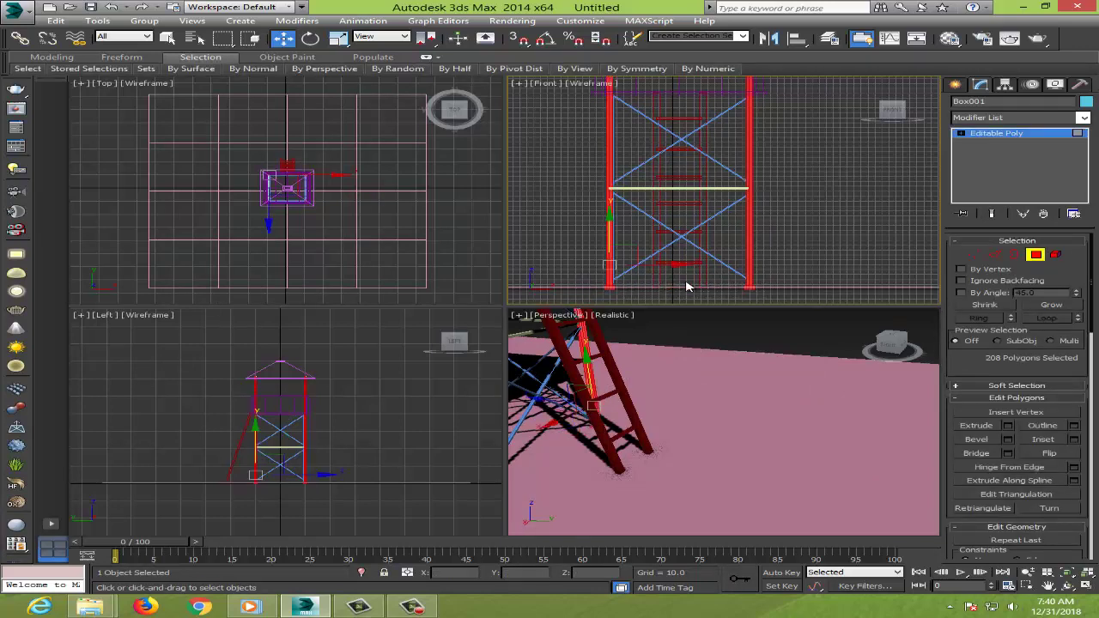
{"action": "left_click", "coordinate": [798, 297]}
{"action": "left_click_drag", "start_coordinate": [783, 302], "coordinate": [588, 294]}
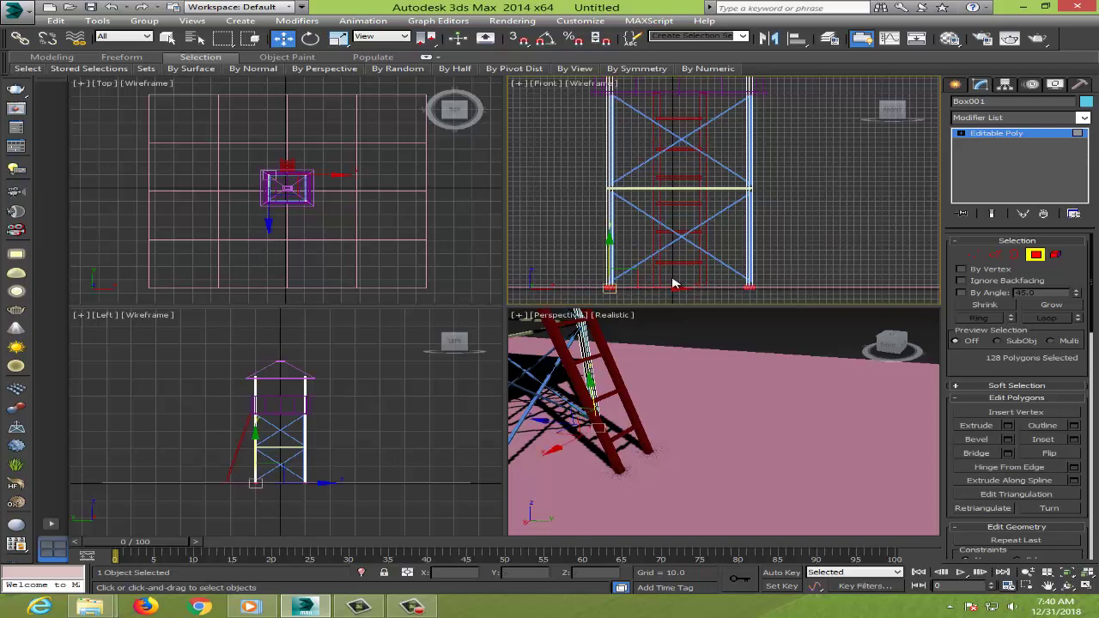
{"action": "left_click_drag", "start_coordinate": [609, 255], "coordinate": [626, 254]}
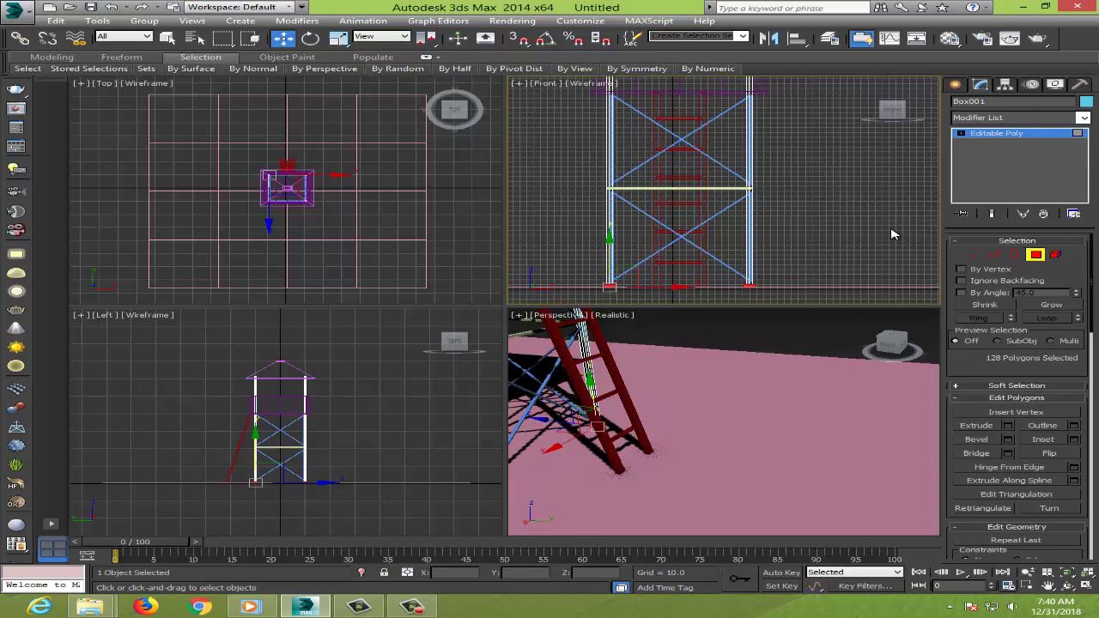
{"action": "left_click", "coordinate": [898, 266]}
{"action": "left_click", "coordinate": [1033, 256]}
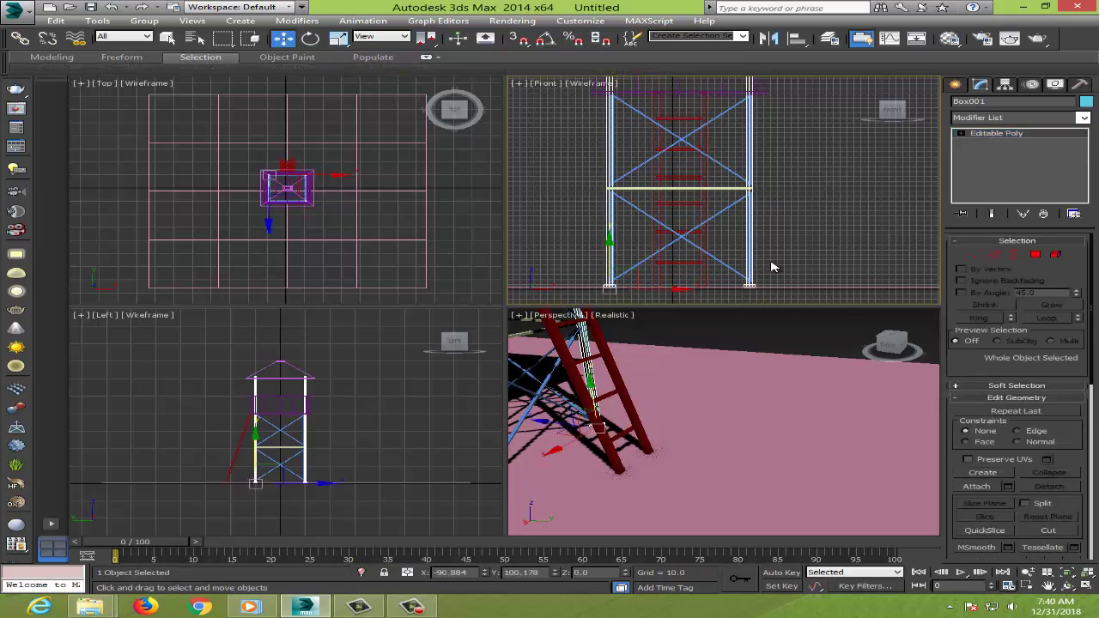
{"action": "left_click", "coordinate": [893, 229]}
Step: Zoom Extents All, maximize the Perspective viewport, and orbit to an elevated view of the tower
{"action": "left_click", "coordinate": [952, 86]}
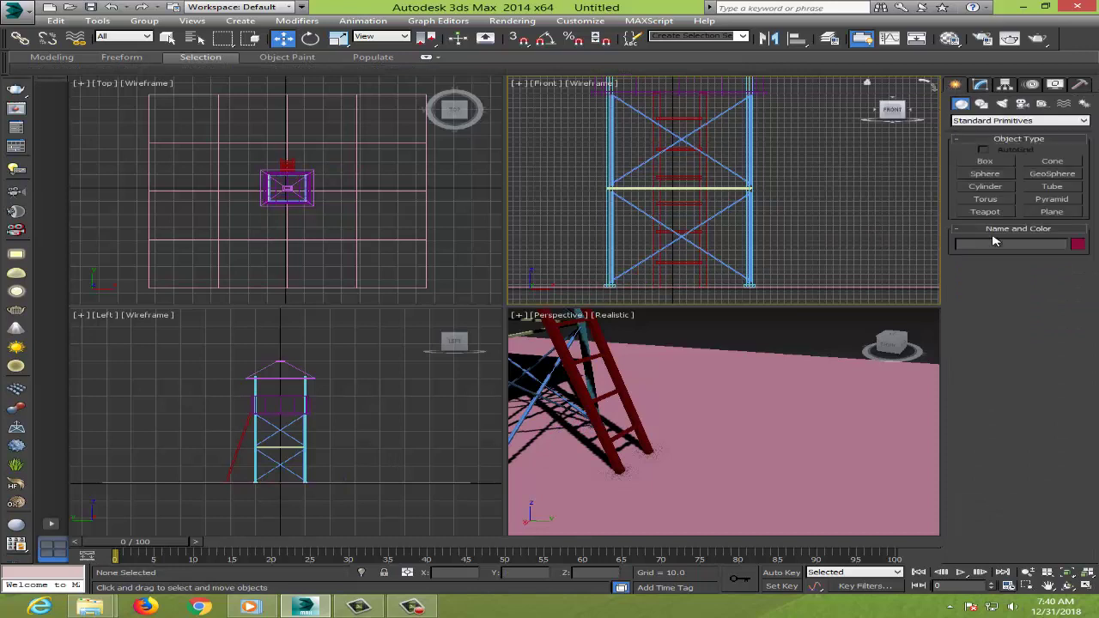
{"action": "left_click", "coordinate": [1068, 573]}
{"action": "left_click", "coordinate": [1083, 573]}
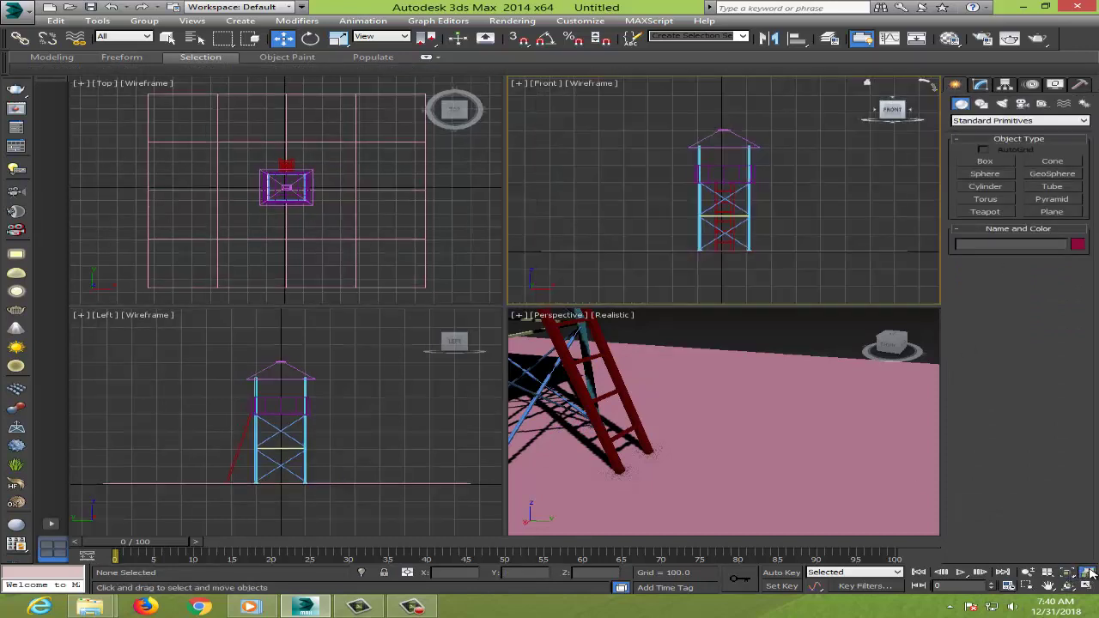
{"action": "left_click", "coordinate": [1085, 587]}
{"action": "left_click", "coordinate": [1083, 587]}
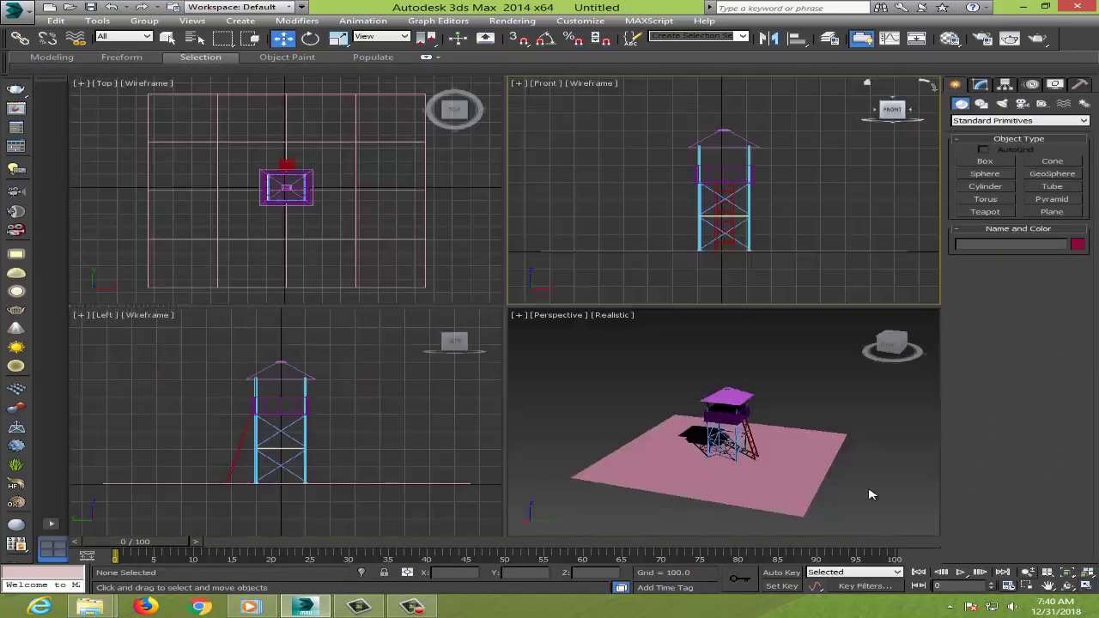
{"action": "left_click", "coordinate": [860, 487]}
{"action": "left_click", "coordinate": [1085, 587]}
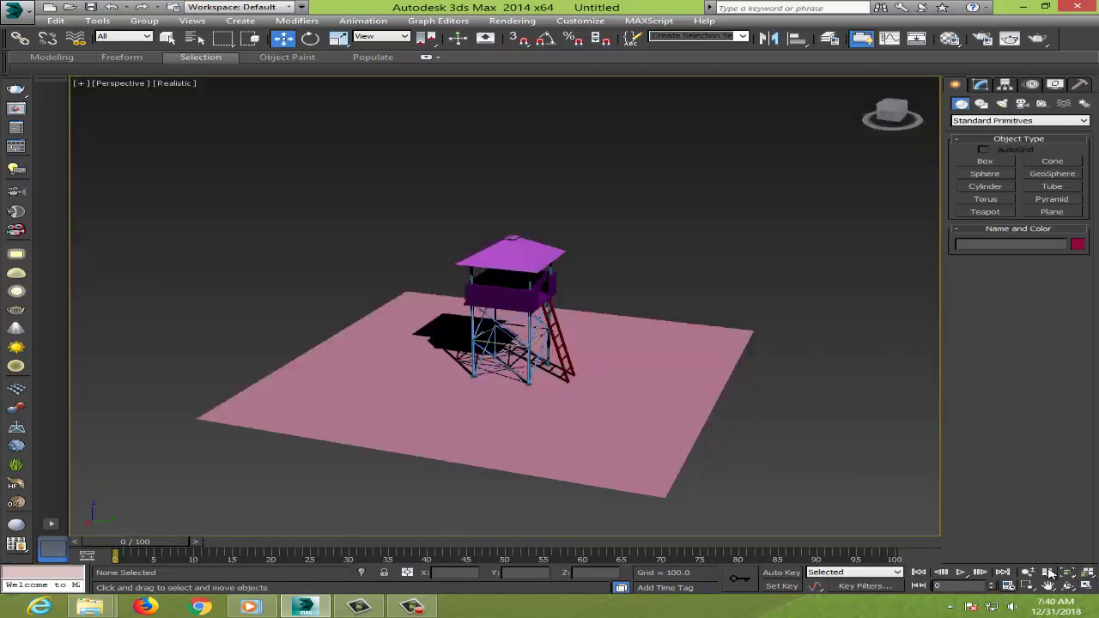
{"action": "left_click", "coordinate": [1068, 587]}
{"action": "mouse_move", "coordinate": [613, 364]}
{"action": "left_mouse_down"}
{"action": "mouse_move", "coordinate": [468, 274]}
{"action": "mouse_move", "coordinate": [535, 290]}
{"action": "mouse_move", "coordinate": [618, 287]}
{"action": "mouse_move", "coordinate": [497, 291]}
{"action": "mouse_move", "coordinate": [520, 312]}
{"action": "mouse_move", "coordinate": [662, 319]}
{"action": "left_mouse_up"}
{"action": "right_click", "coordinate": [939, 222]}
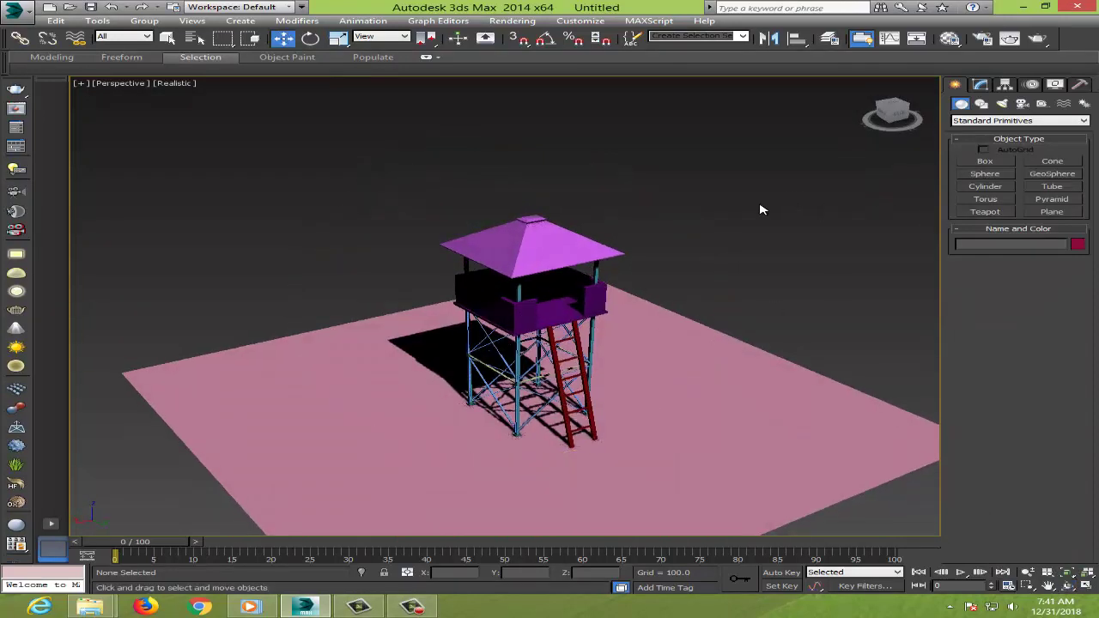
Step: Set the object colour of every tower part, excluding the ground plane, to white
{"action": "left_click_drag", "start_coordinate": [384, 432], "coordinate": [384, 431]}
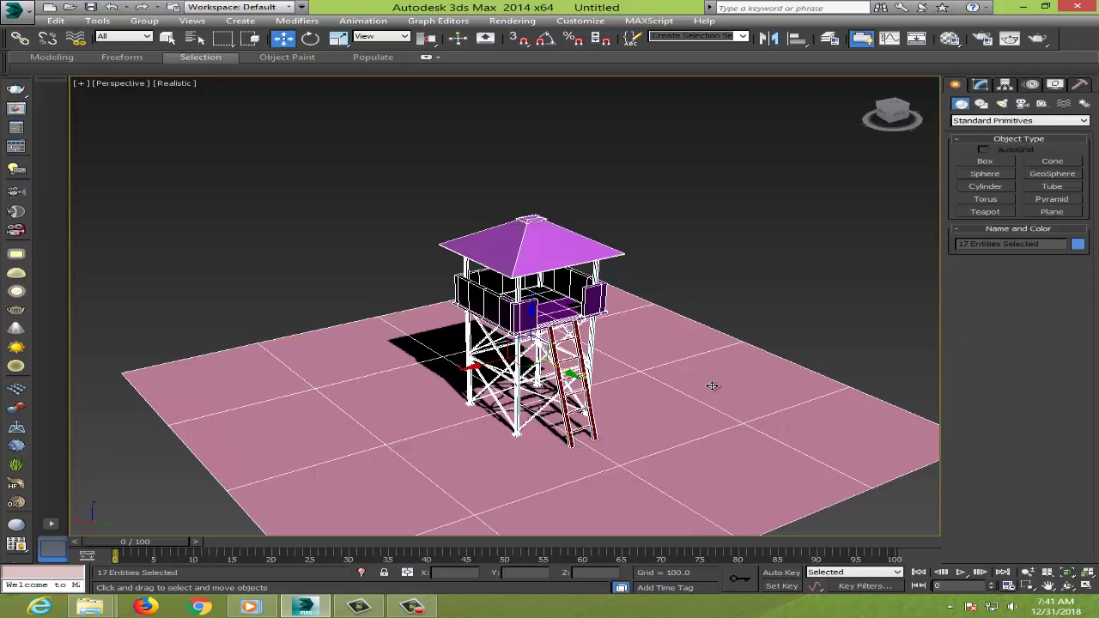
{"action": "right_click", "coordinate": [800, 383]}
{"action": "left_click", "coordinate": [672, 367], "text": "alt"}
{"action": "left_click", "coordinate": [1079, 246]}
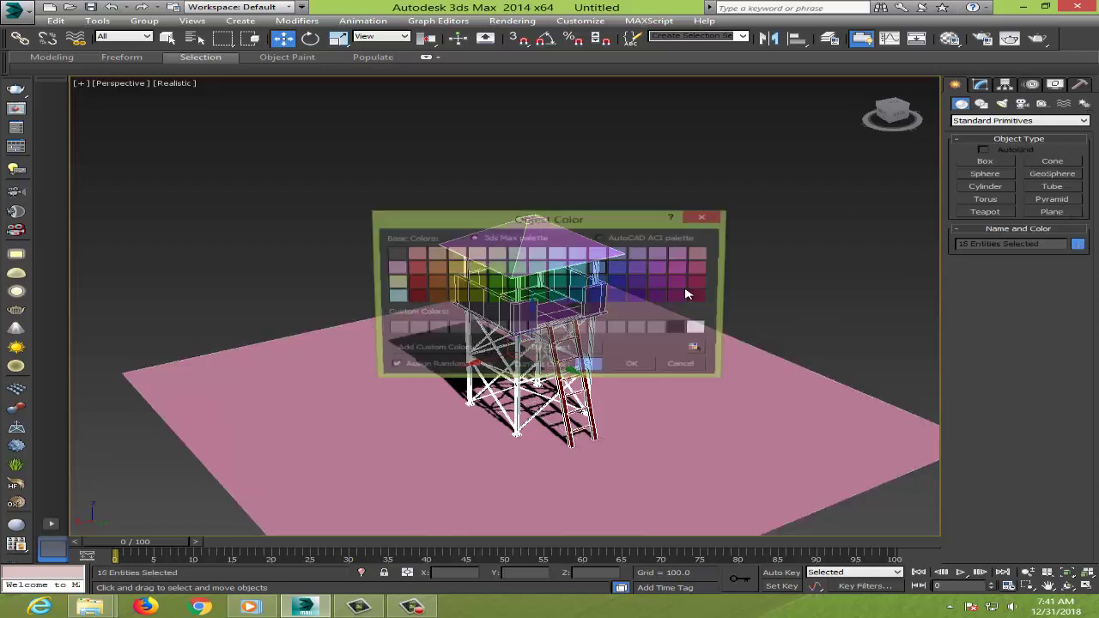
{"action": "left_click", "coordinate": [701, 330]}
{"action": "left_click", "coordinate": [636, 367]}
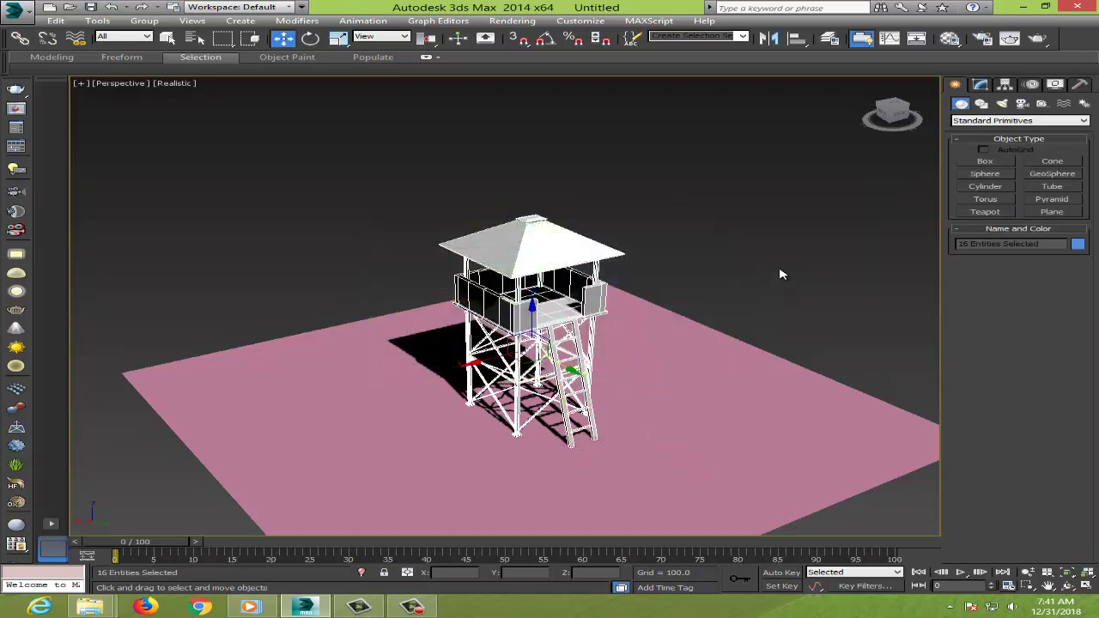
{"action": "left_click", "coordinate": [779, 276]}
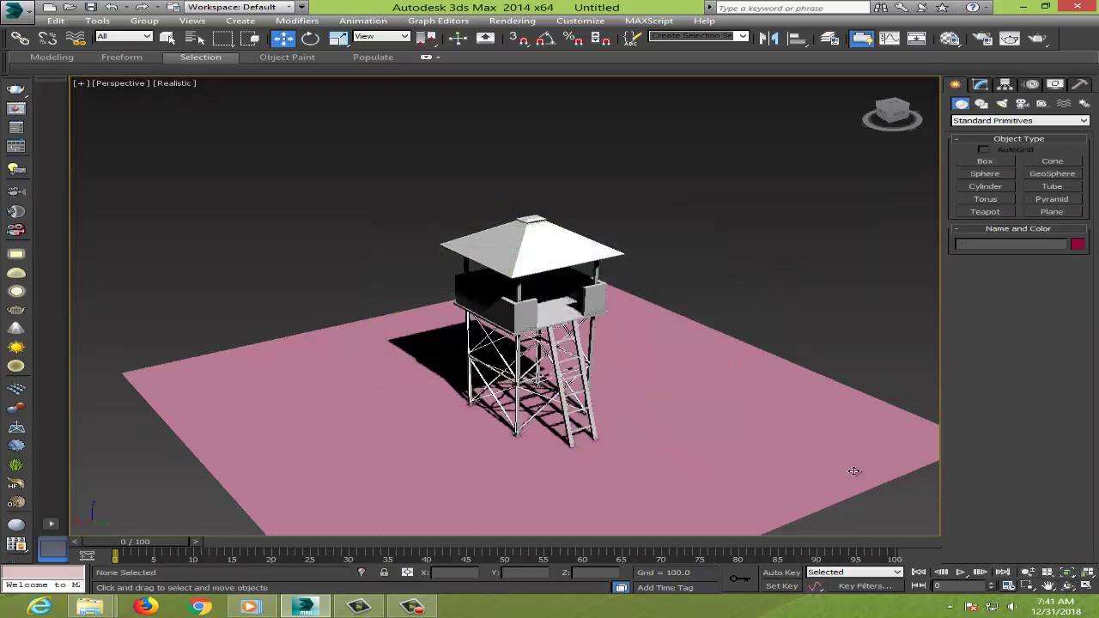
Step: Delete the ground plane Plane001 and orbit around the standalone tower
{"action": "left_click", "coordinate": [857, 468]}
{"action": "left_click", "coordinate": [1078, 246]}
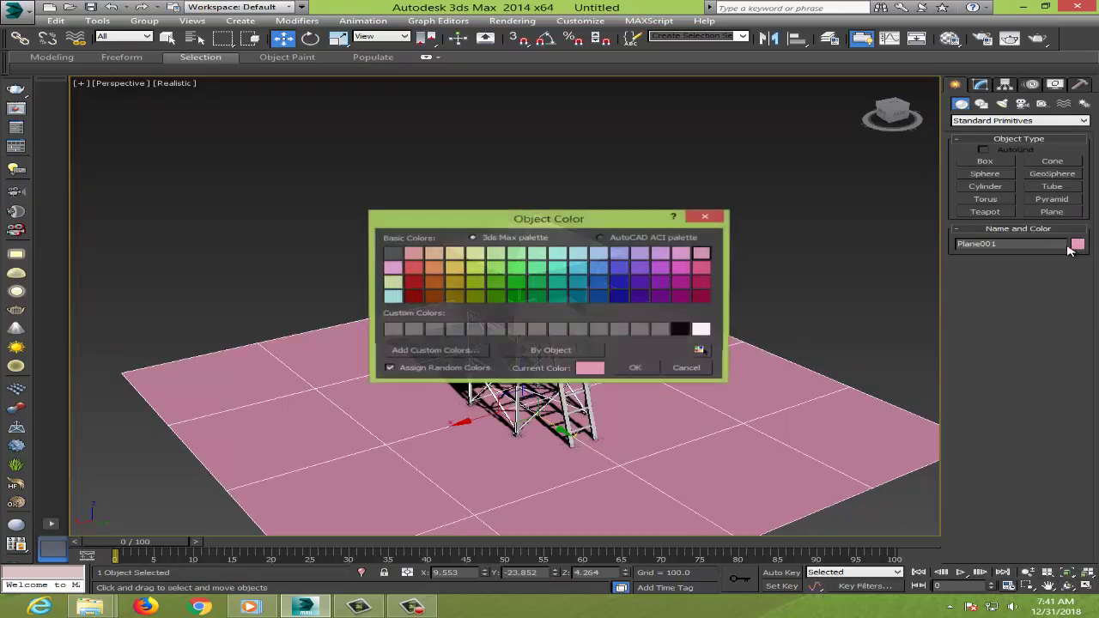
{"action": "left_click", "coordinate": [675, 369]}
{"action": "key", "text": "Delete"}
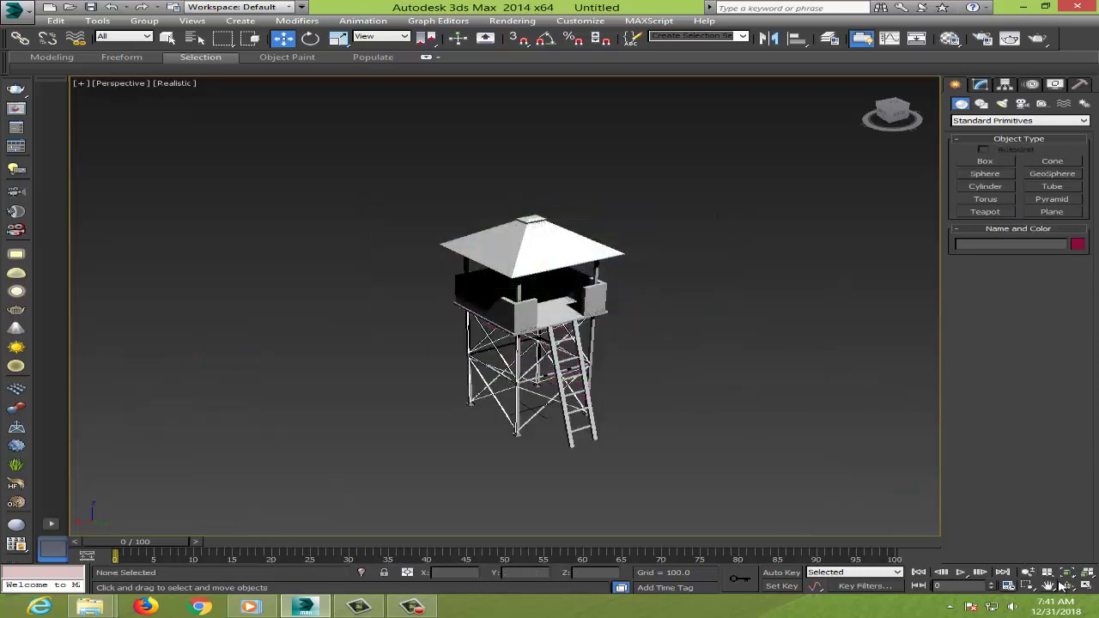
{"action": "left_click", "coordinate": [1065, 586]}
{"action": "mouse_move", "coordinate": [425, 357]}
{"action": "left_mouse_down"}
{"action": "mouse_move", "coordinate": [419, 326]}
{"action": "mouse_move", "coordinate": [444, 336]}
{"action": "left_mouse_up"}
{"action": "right_click", "coordinate": [444, 337]}
{"action": "left_click", "coordinate": [170, 83]}
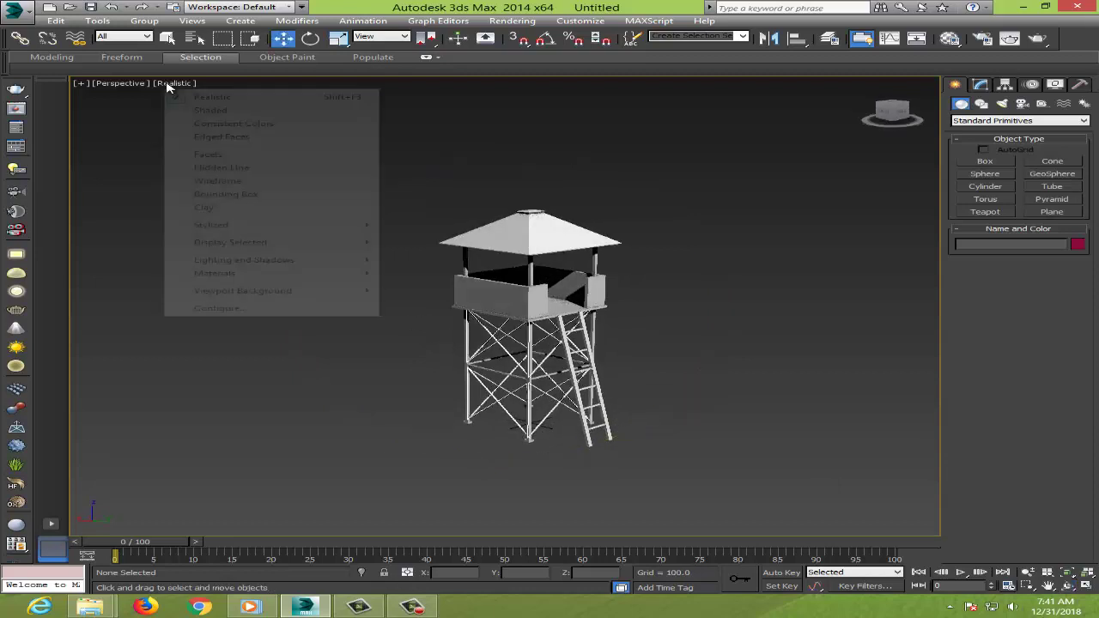
{"action": "left_click", "coordinate": [209, 110]}
{"action": "key", "text": "ctrl+r"}
{"action": "mouse_move", "coordinate": [655, 355]}
{"action": "left_mouse_down"}
{"action": "mouse_move", "coordinate": [620, 336]}
{"action": "mouse_move", "coordinate": [635, 346]}
{"action": "left_mouse_up"}
{"action": "right_click", "coordinate": [636, 346]}
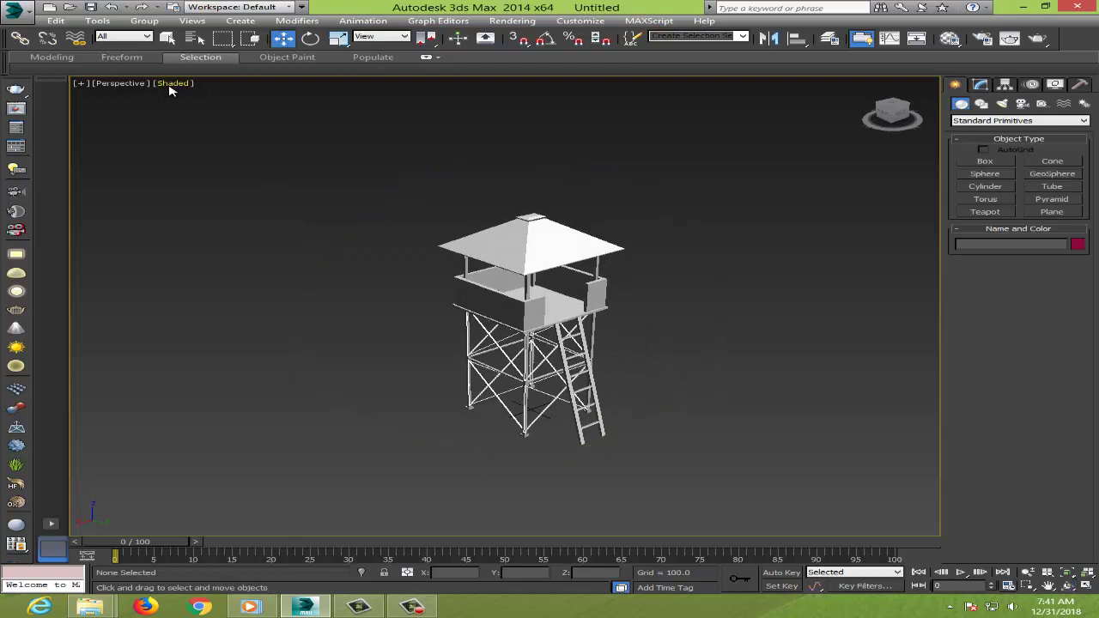
{"action": "left_click", "coordinate": [170, 86]}
{"action": "left_click", "coordinate": [184, 94]}
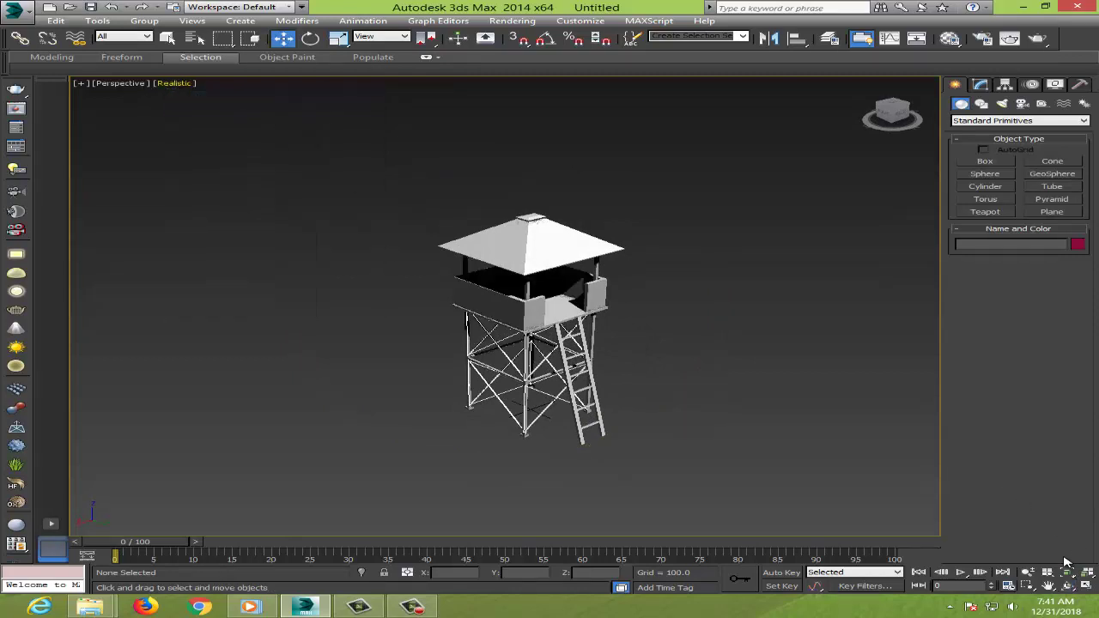